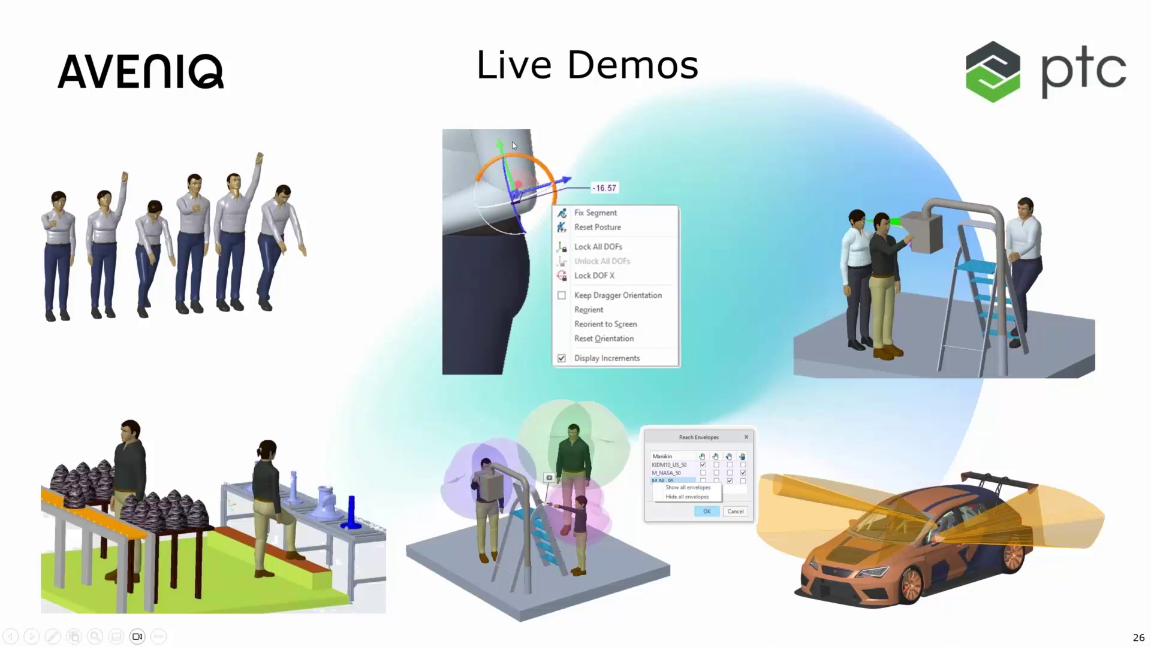
Switch from the presentation to the 002_WORKING_ZONE window in Creo Parametric and open the assembly alle_manikins_mm.asm.
{"action": "key", "text": "super+Tab"}
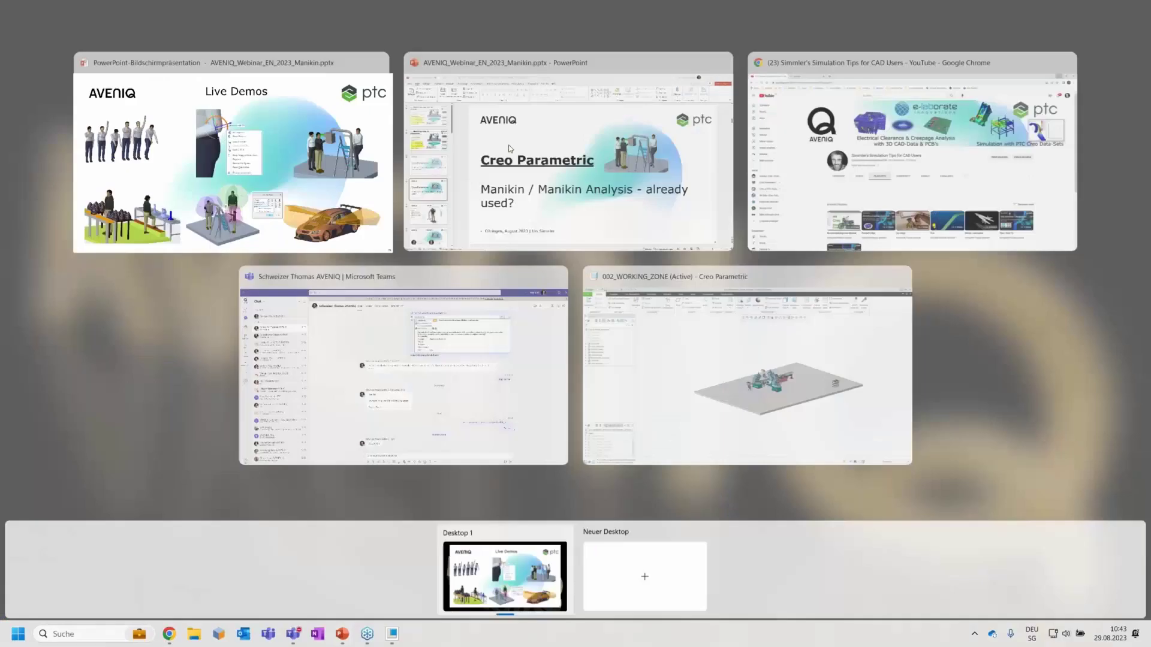
{"action": "left_click", "coordinate": [801, 325]}
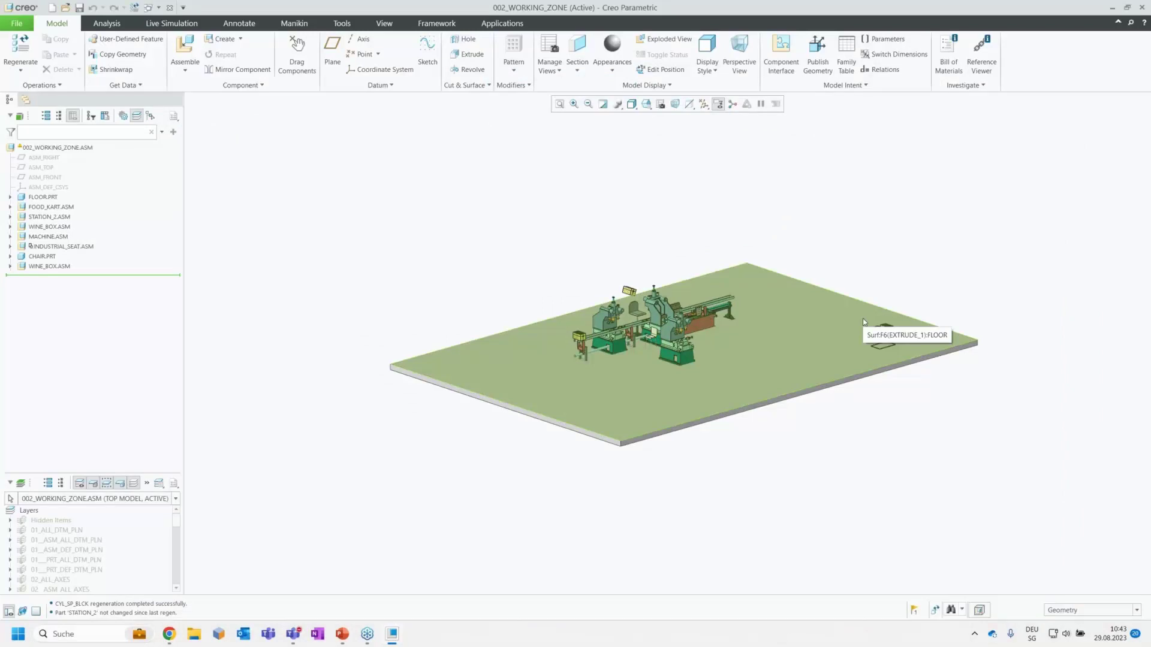
{"action": "scroll", "coordinate": [694, 208], "scroll_direction": "down", "scroll_amount": 2}
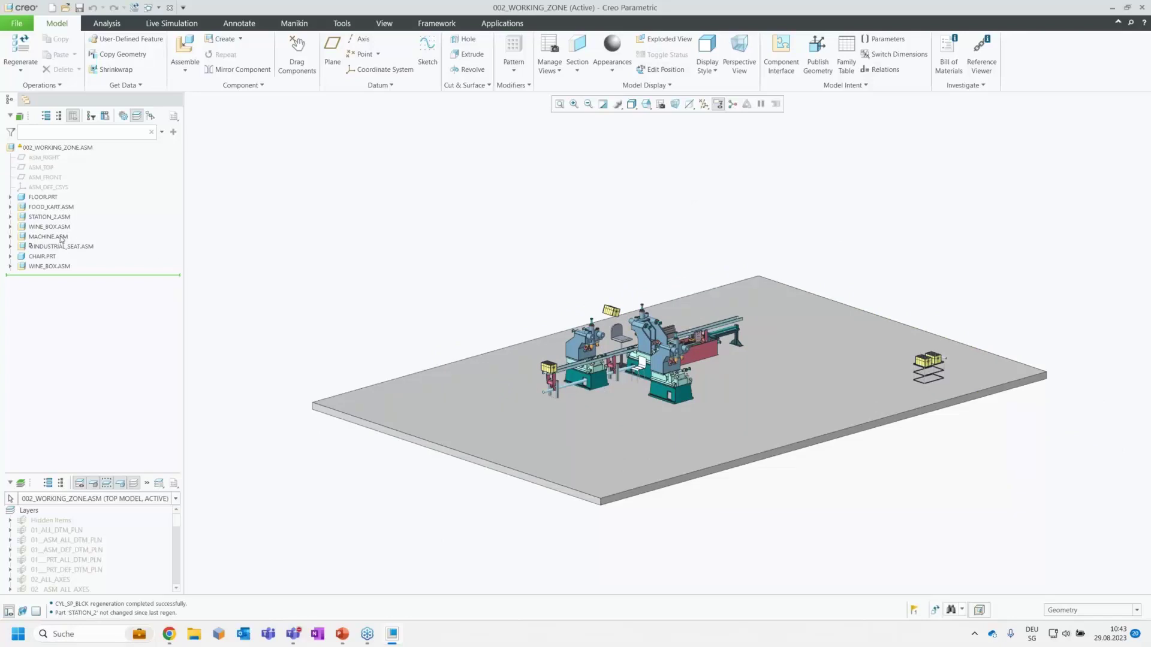
{"action": "left_click", "coordinate": [66, 7]}
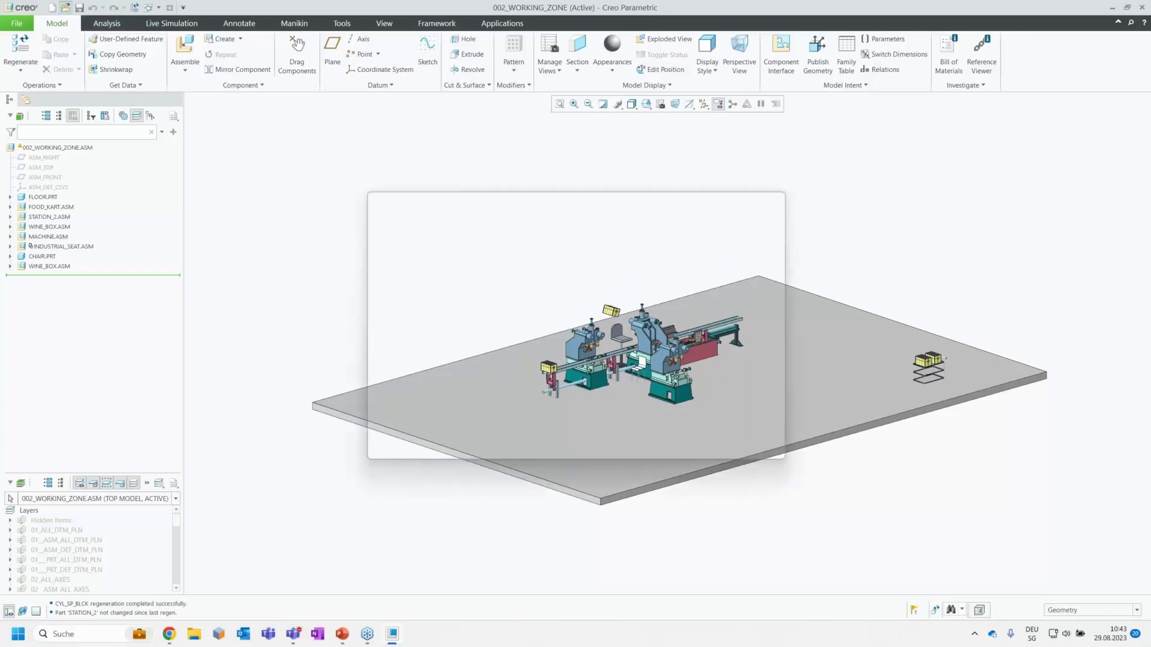
{"action": "double_click", "coordinate": [513, 299]}
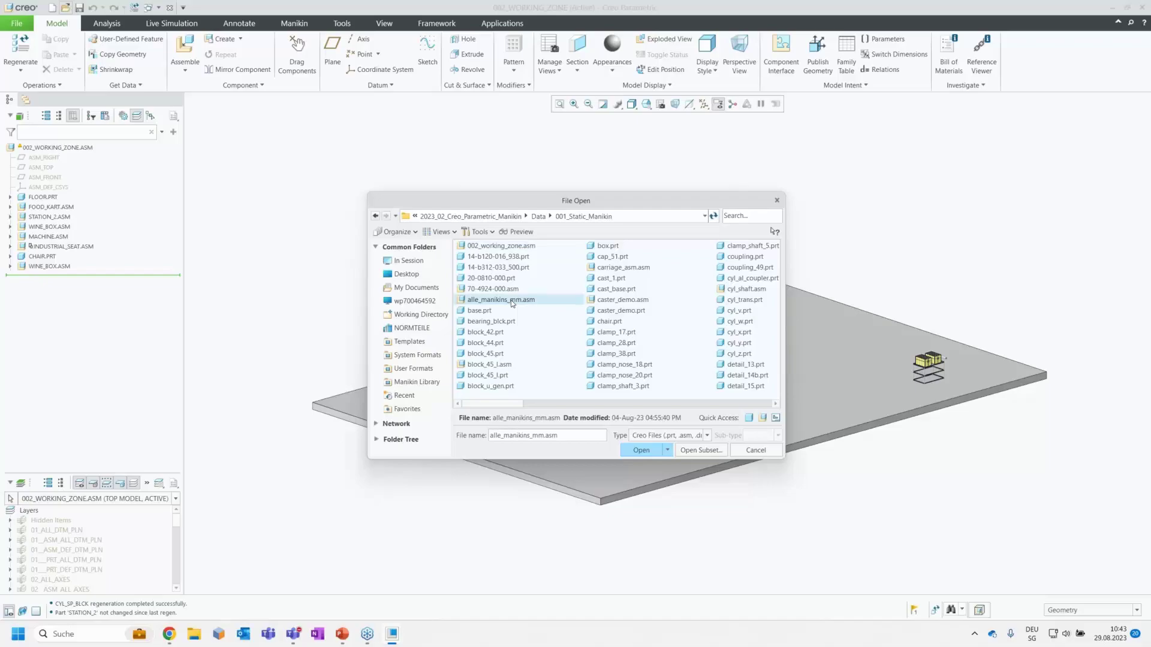
{"action": "left_click", "coordinate": [572, 401]}
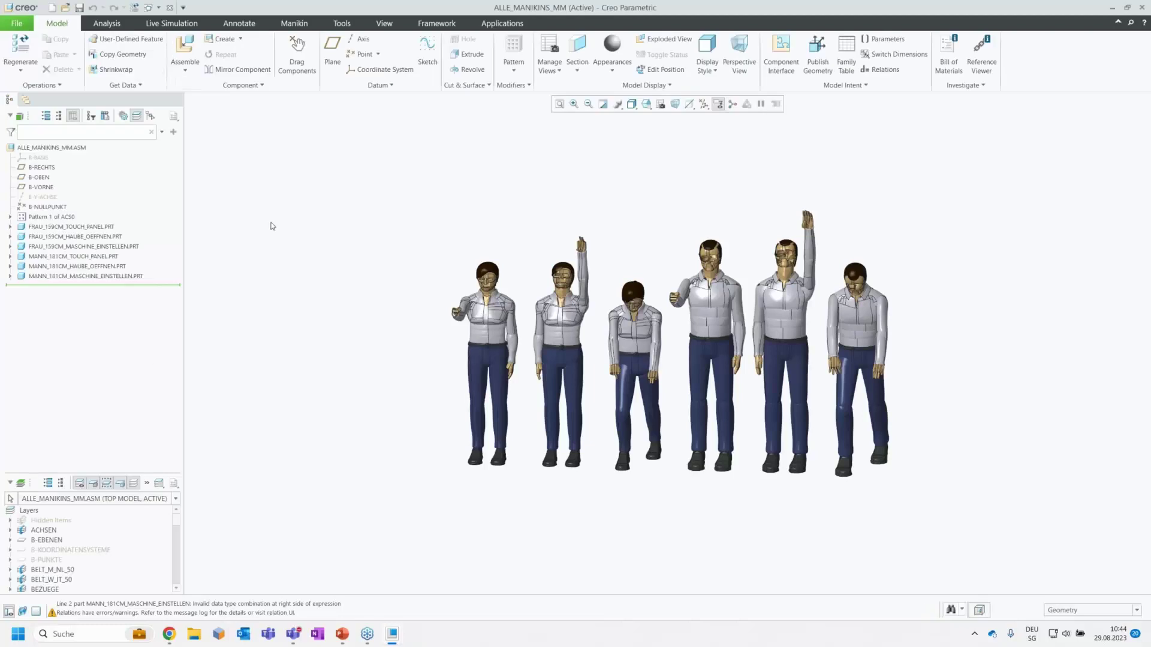
Set the display style of the manikin assembly to Shading.
{"action": "left_click", "coordinate": [632, 104]}
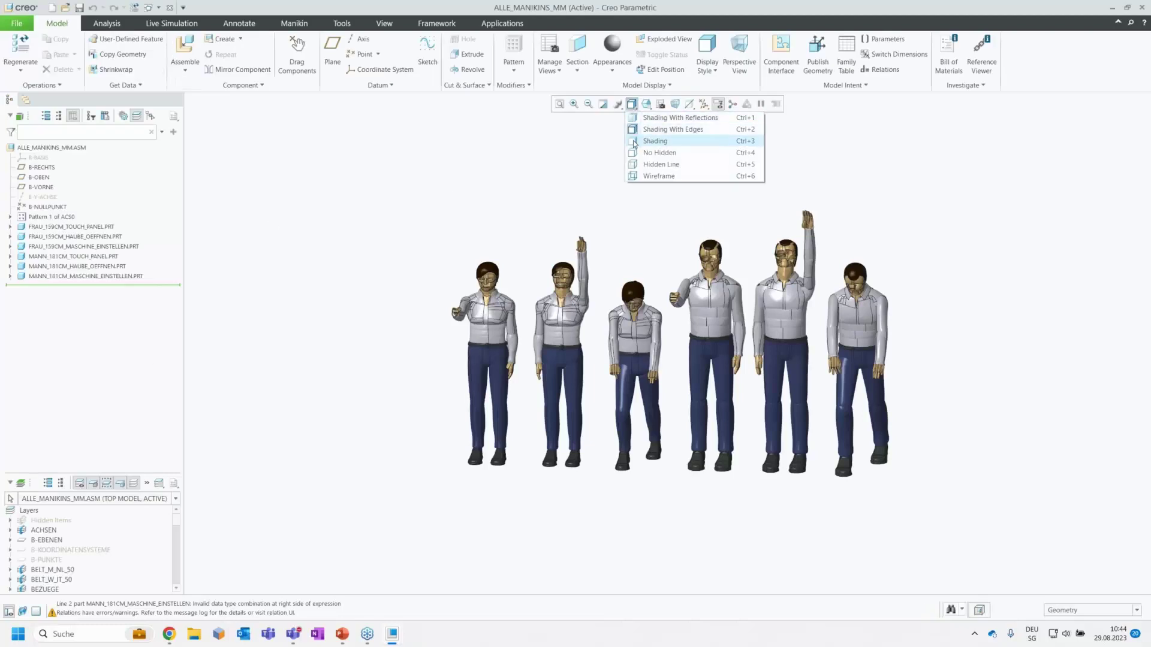
{"action": "left_click", "coordinate": [632, 141]}
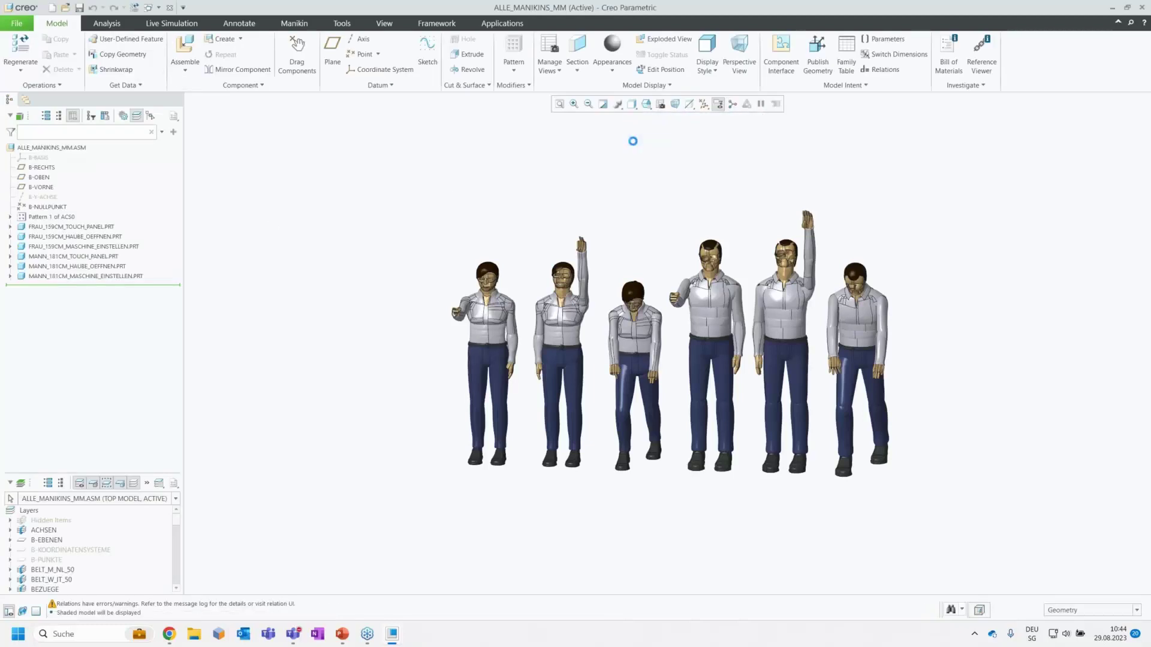
Examine the import feature of FRAU_159CM_TOUCH_PANEL.PRT, the print on the manikins' backs, and their poses and faces from the front.
{"action": "left_click", "coordinate": [10, 227]}
{"action": "left_click", "coordinate": [68, 296]}
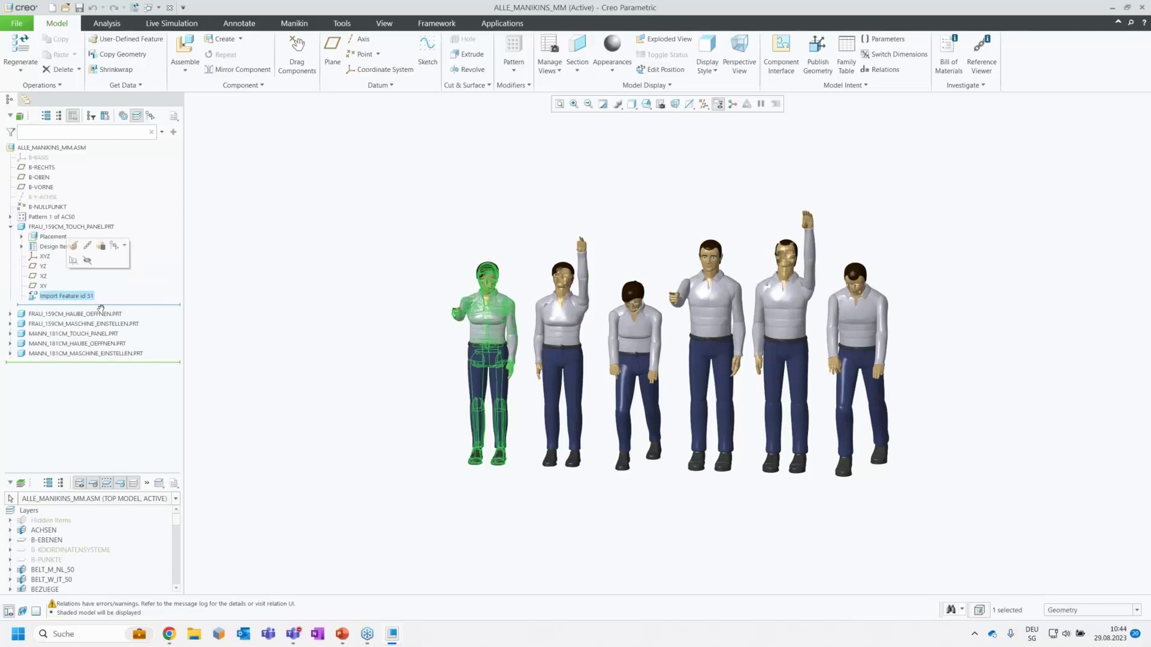
{"action": "left_click", "coordinate": [239, 238]}
{"action": "middle_click_drag", "start_coordinate": [797, 336], "coordinate": [645, 323]}
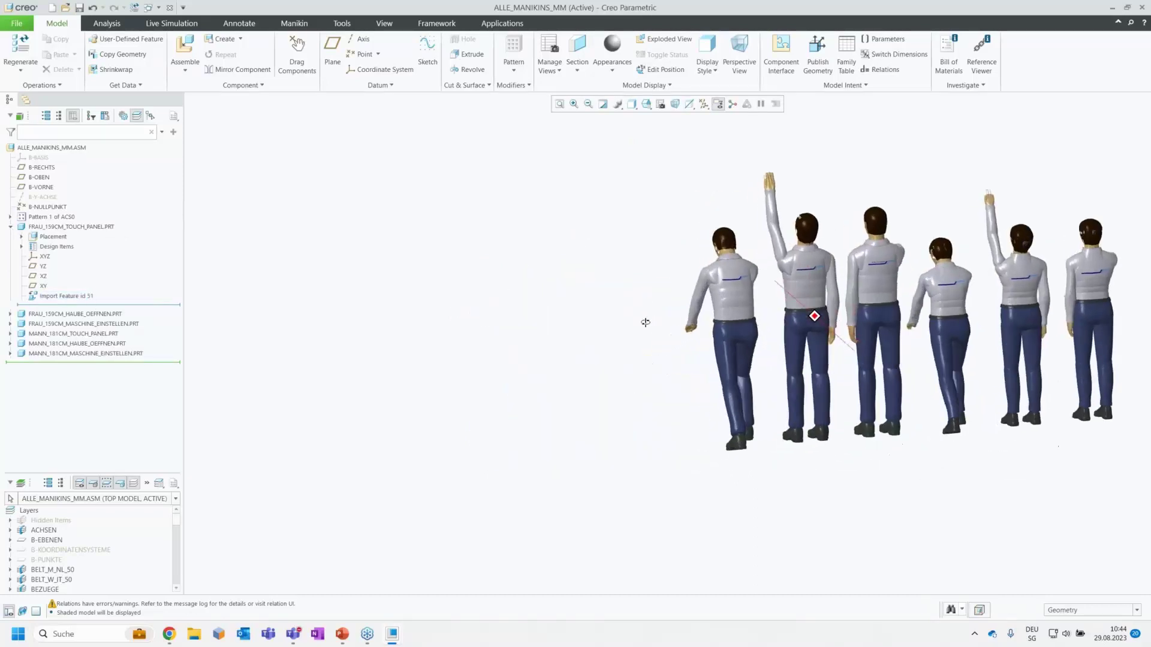
{"action": "scroll", "coordinate": [714, 261], "scroll_direction": "up", "scroll_amount": 10}
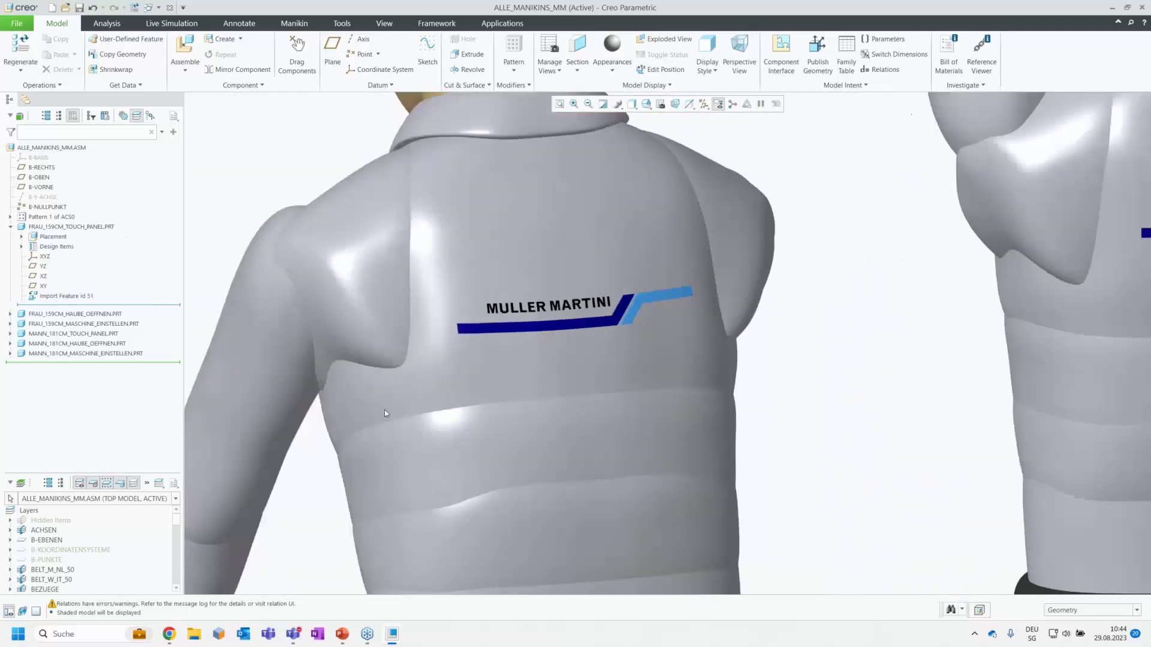
{"action": "scroll", "coordinate": [509, 415], "scroll_direction": "down", "scroll_amount": 8}
{"action": "middle_click_drag", "start_coordinate": [510, 415], "coordinate": [944, 368]}
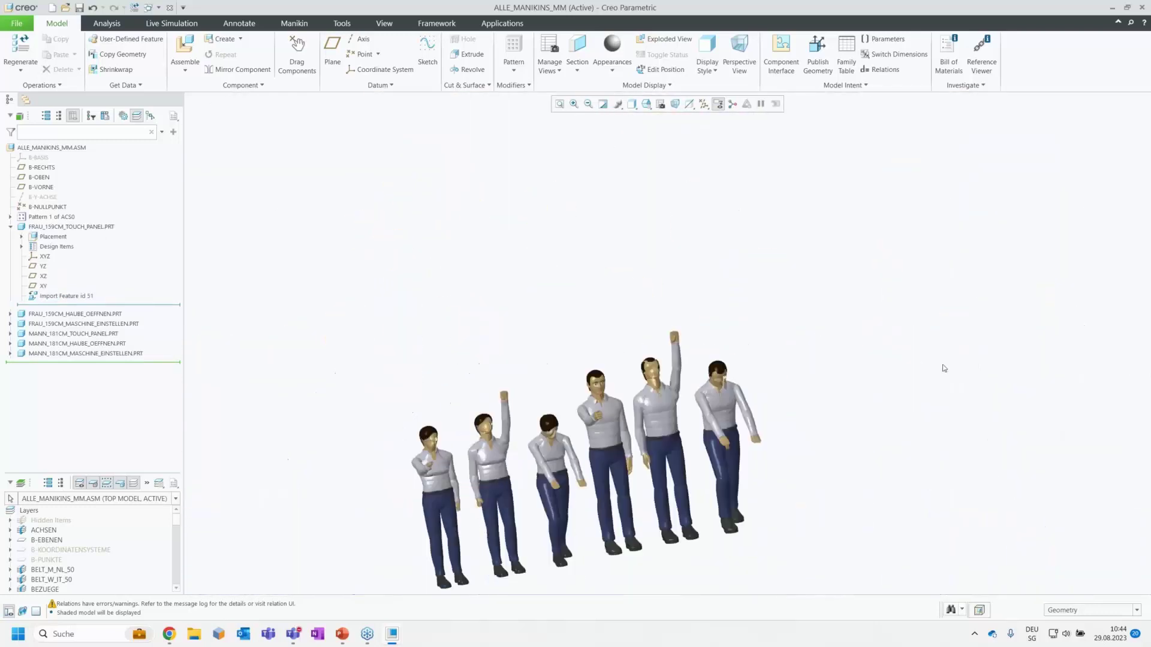
{"action": "scroll", "coordinate": [685, 326], "scroll_direction": "up", "scroll_amount": 5}
{"action": "middle_click_drag", "start_coordinate": [685, 326], "coordinate": [841, 308]}
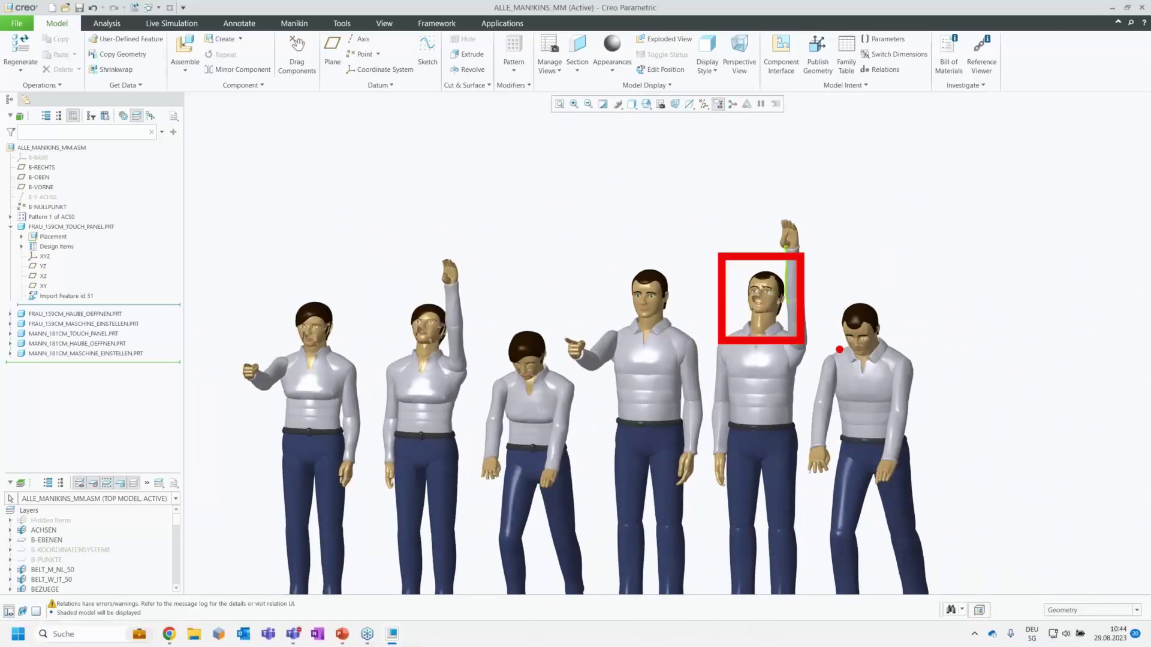
Enable shading of very small surfaces in the model display options and apply it to the manikins.
{"action": "left_click", "coordinate": [26, 25]}
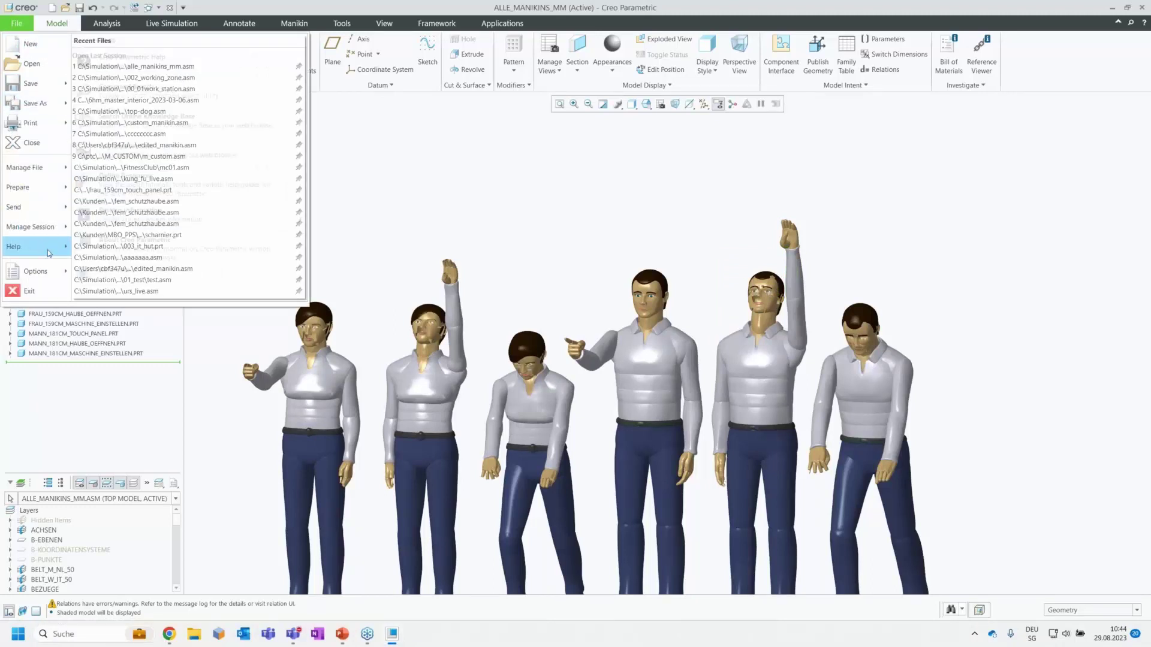
{"action": "mouse_move", "coordinate": [37, 271]}
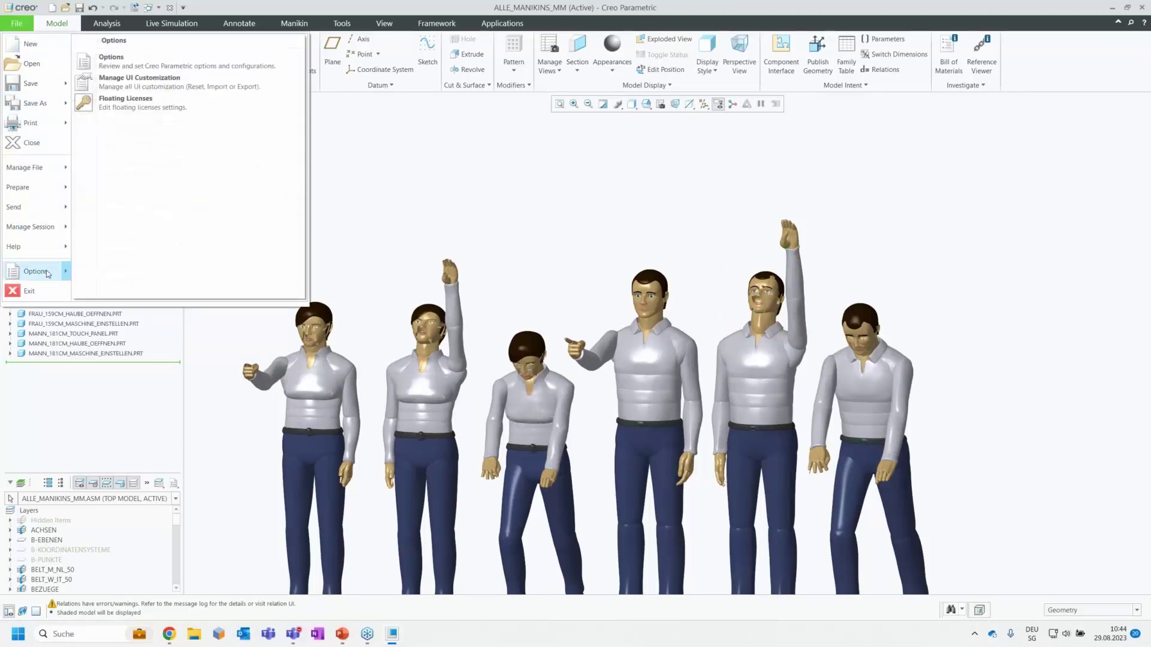
{"action": "left_click", "coordinate": [113, 60]}
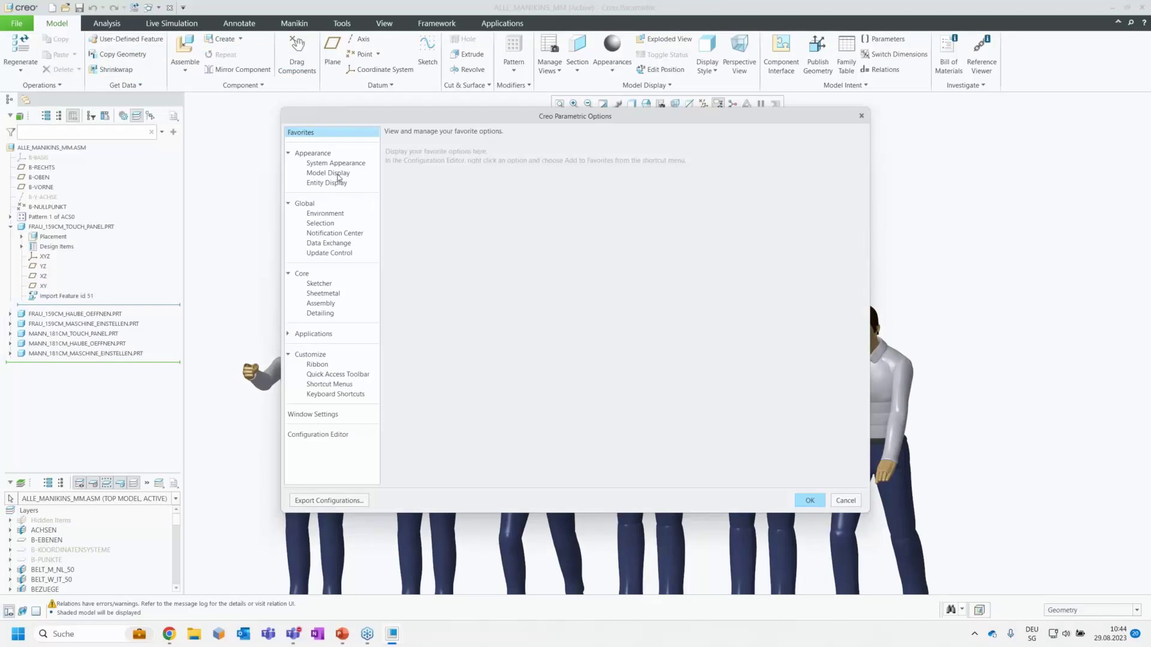
{"action": "left_click", "coordinate": [338, 173]}
{"action": "left_click", "coordinate": [393, 395]}
{"action": "left_click_drag", "start_coordinate": [468, 115], "coordinate": [286, 116]}
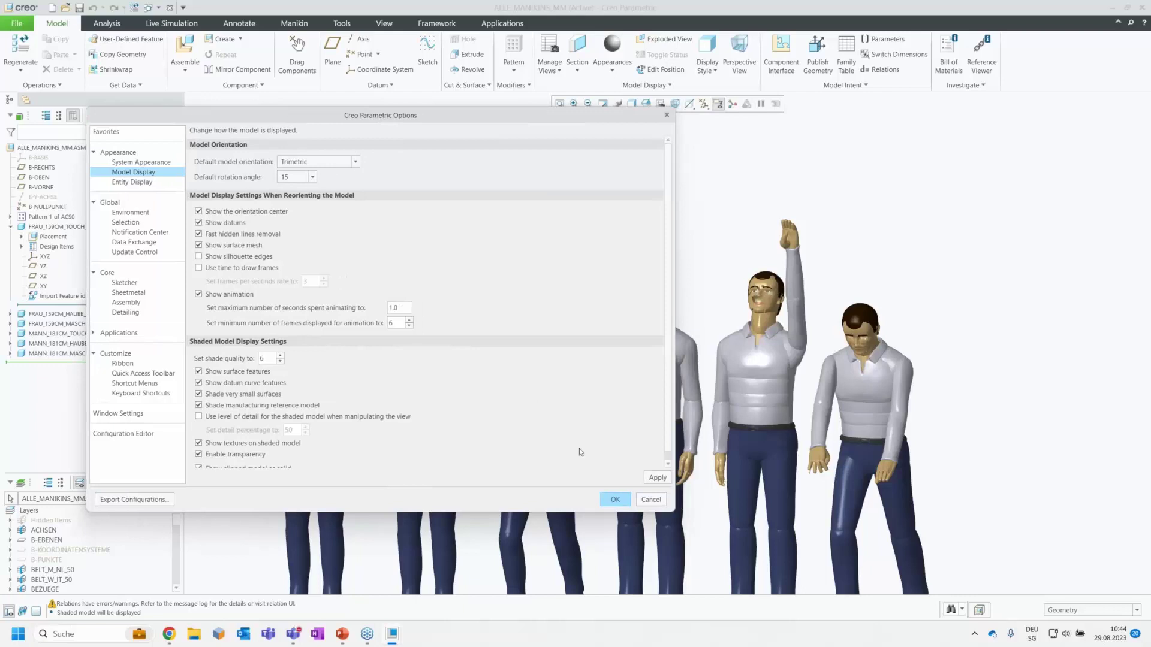
{"action": "mouse_move", "coordinate": [829, 283]}
{"action": "left_mouse_down"}
{"action": "mouse_move", "coordinate": [731, 263]}
{"action": "mouse_move", "coordinate": [824, 352]}
{"action": "left_mouse_up"}
{"action": "left_click", "coordinate": [656, 478]}
{"action": "left_click", "coordinate": [613, 500]}
{"action": "scroll", "coordinate": [748, 359], "scroll_direction": "down", "scroll_amount": 3}
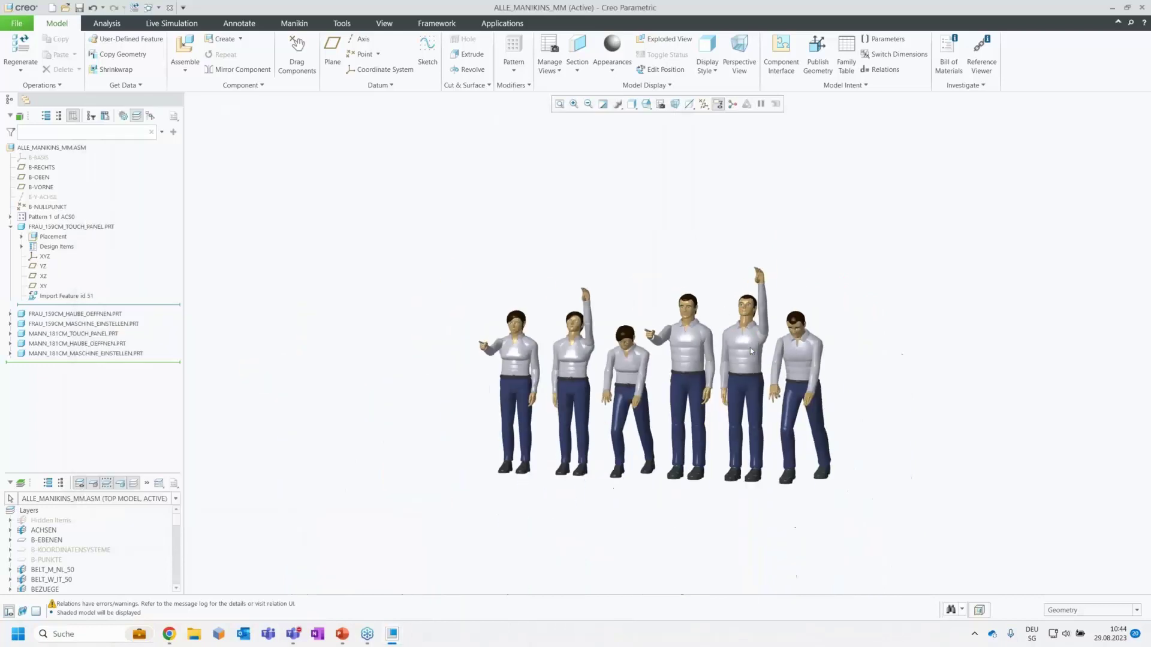
{"action": "scroll", "coordinate": [748, 359], "scroll_direction": "up", "scroll_amount": 3}
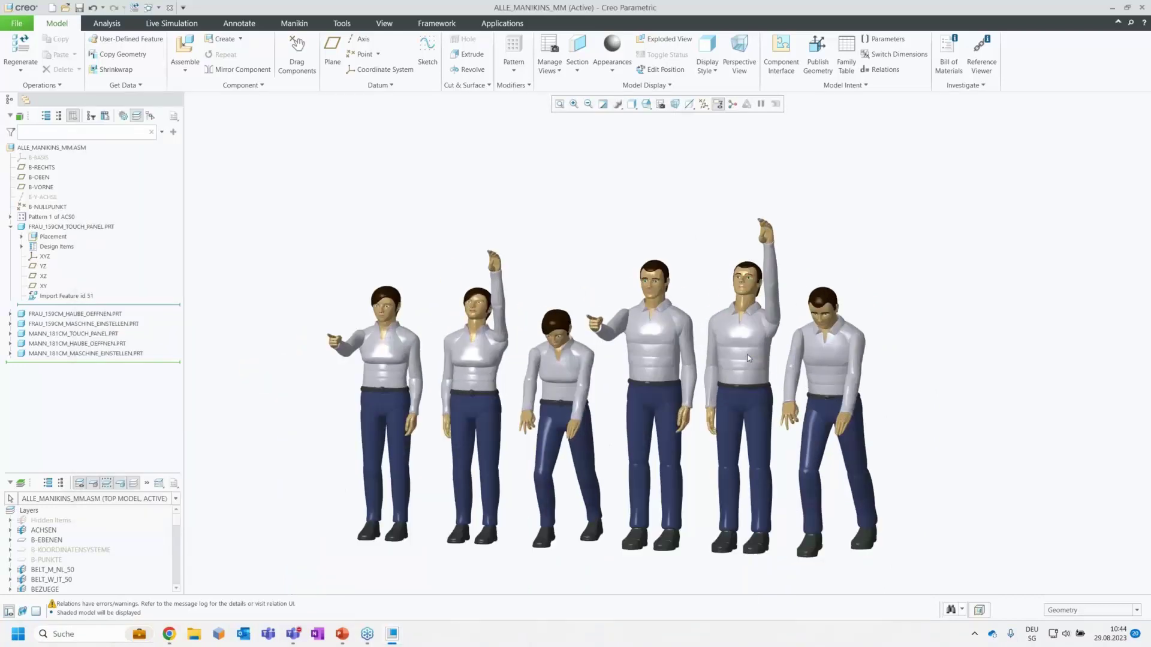
Switch to the 002_WORKING_ZONE assembly and bring in frau_159cm_touch_panel.prt as a new component.
{"action": "key", "text": "alt+Tab"}
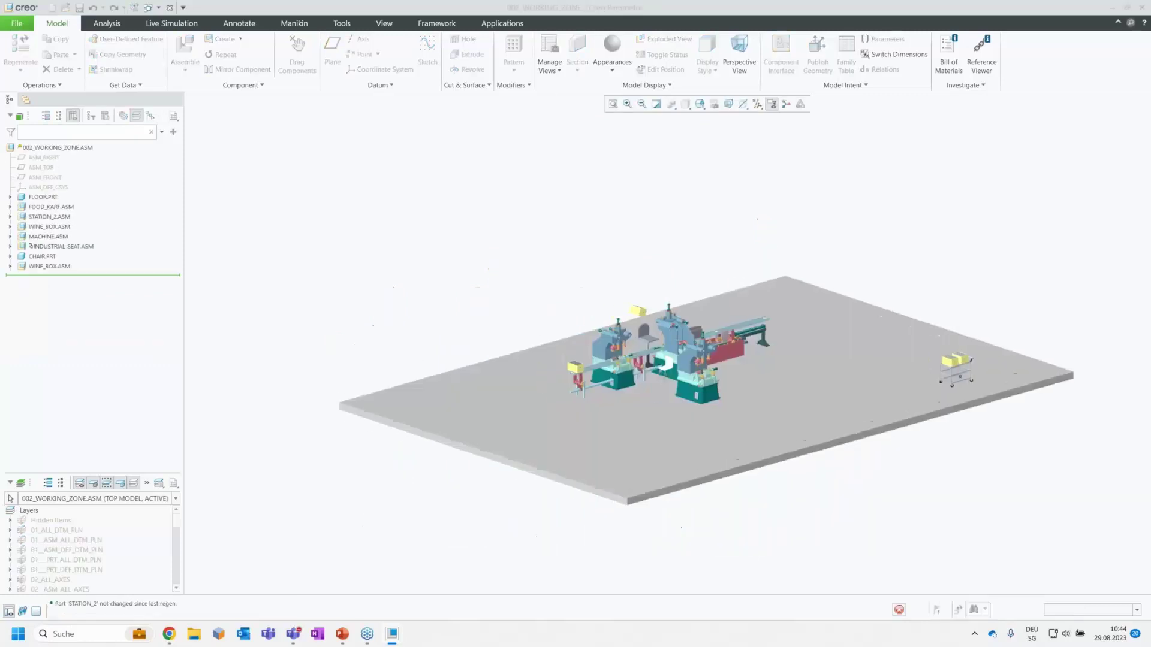
{"action": "scroll", "coordinate": [799, 368], "scroll_direction": "up", "scroll_amount": 3}
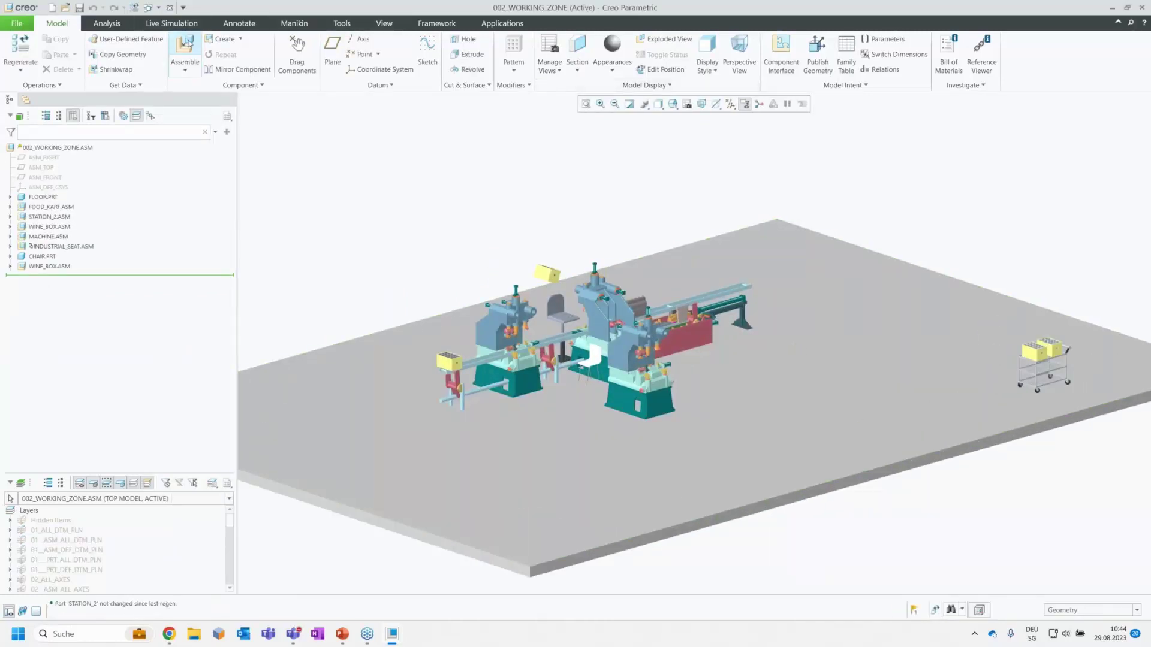
{"action": "left_click", "coordinate": [186, 47]}
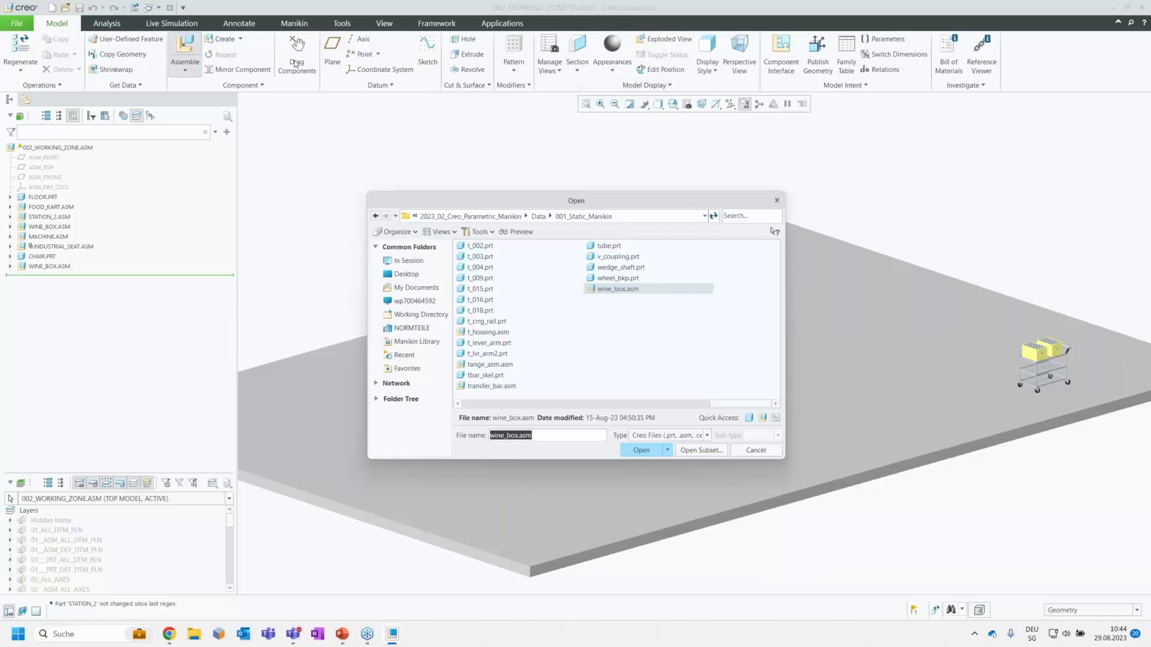
{"action": "left_click", "coordinate": [738, 216]}
{"action": "type", "text": "fr"}
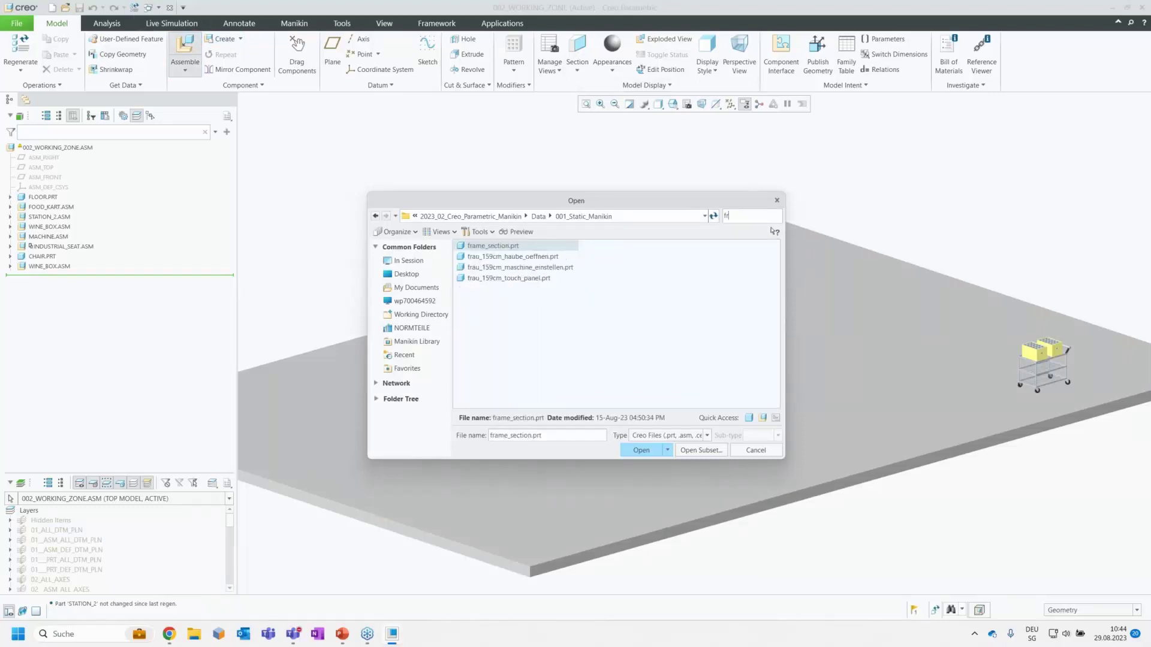
{"action": "double_click", "coordinate": [514, 278]}
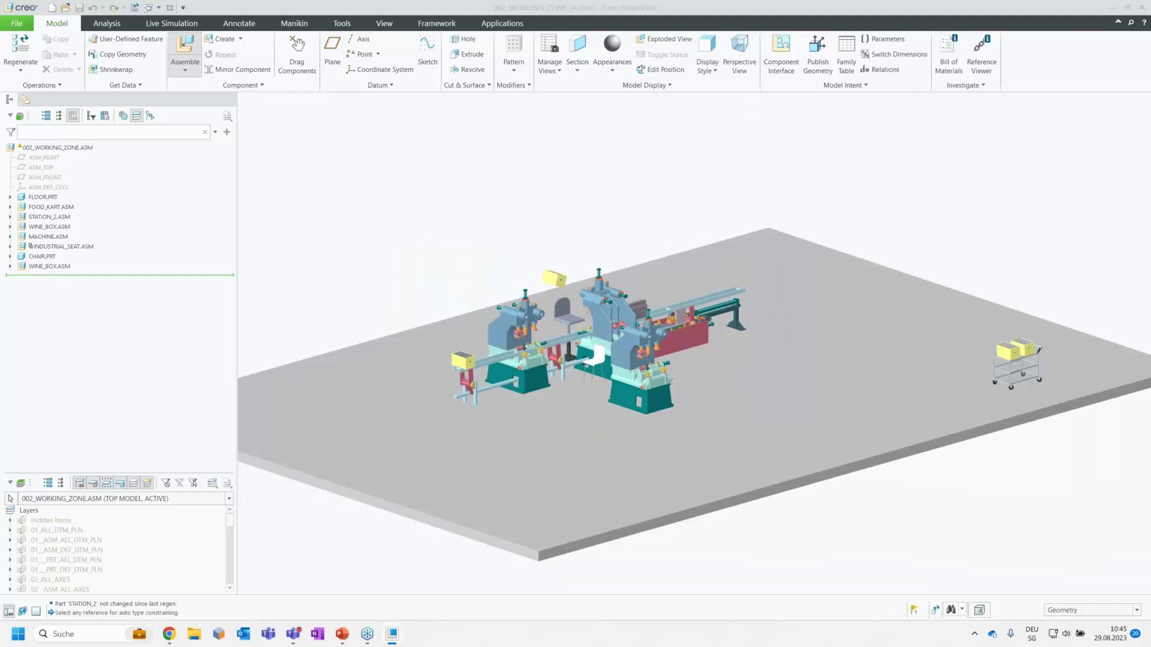
Constrain the female manikin's XZ plane coincident with the top surface of the floor.
{"action": "scroll", "coordinate": [571, 332], "scroll_direction": "up", "scroll_amount": 3}
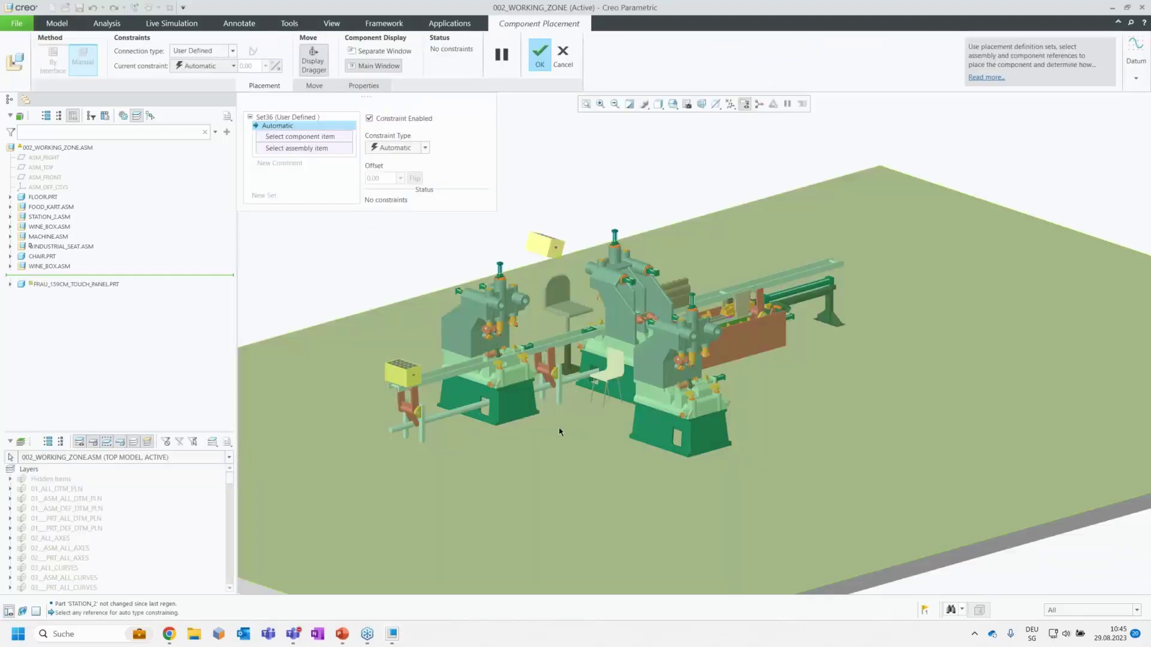
{"action": "left_click", "coordinate": [559, 431]}
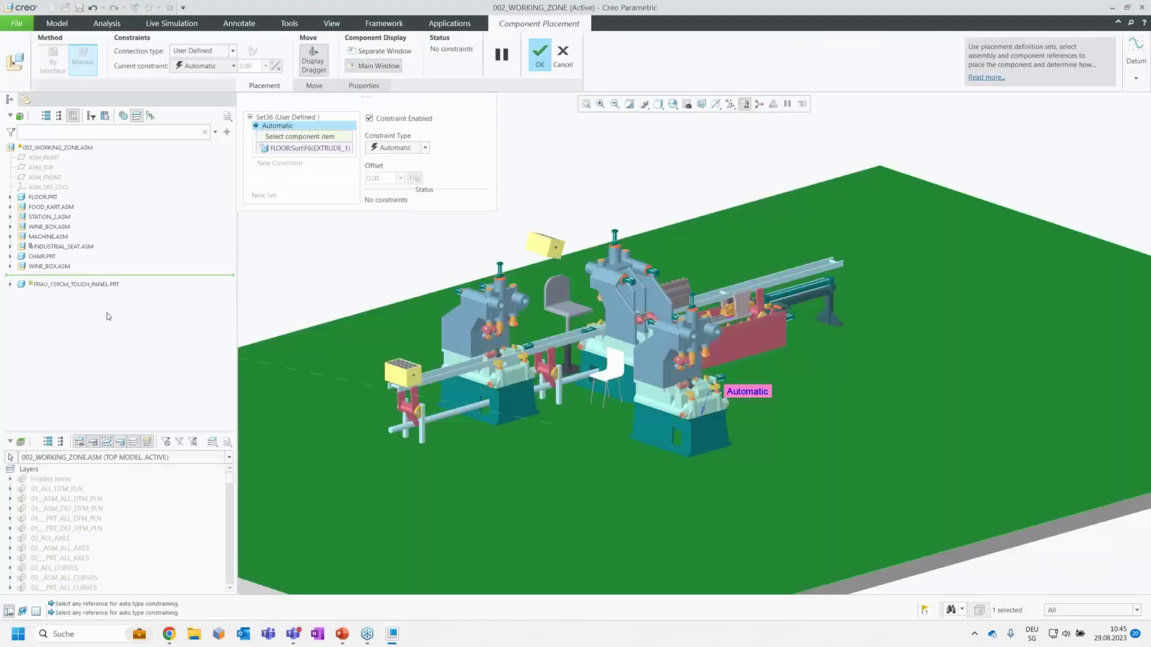
{"action": "left_click", "coordinate": [11, 284]}
{"action": "left_click", "coordinate": [47, 326]}
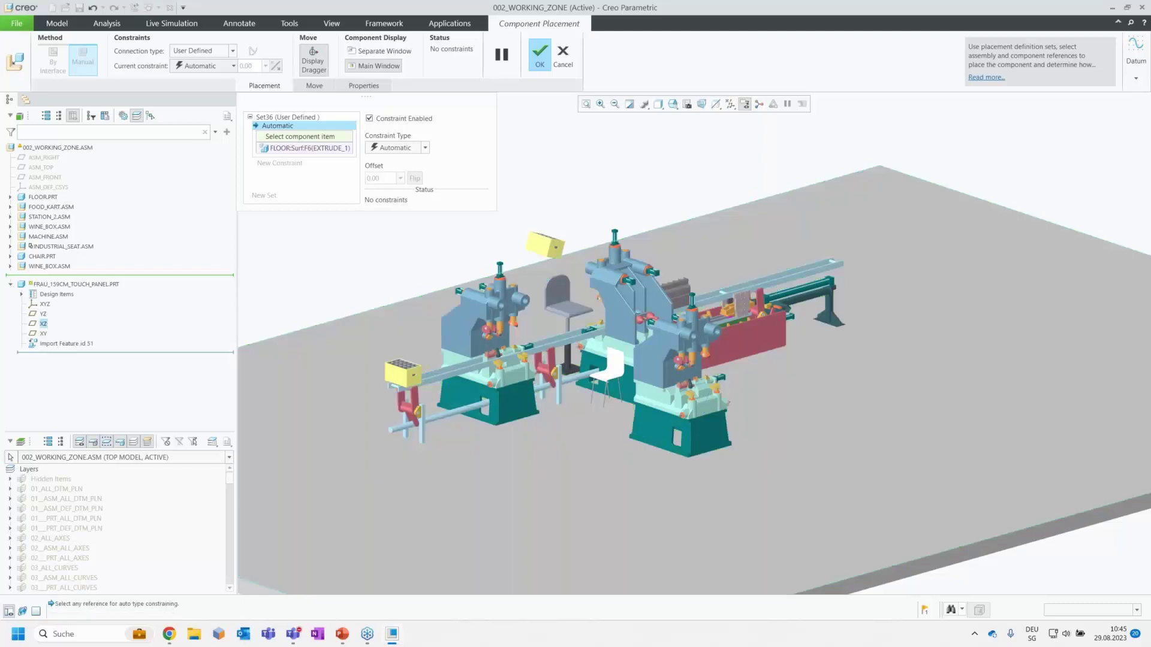
Move the female manikin across the floor to stand in front of the left machine, and finish its placement.
{"action": "scroll", "coordinate": [561, 357], "scroll_direction": "down", "scroll_amount": 3}
{"action": "left_click_drag", "start_coordinate": [1075, 360], "coordinate": [537, 534], "text": "ctrl+alt"}
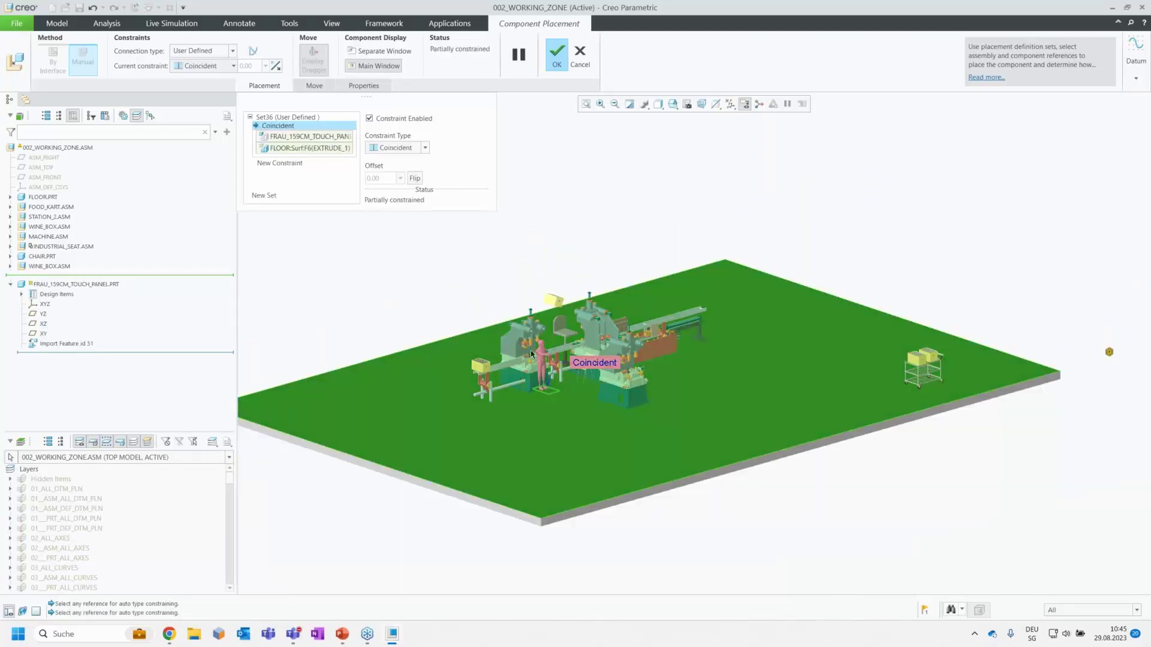
{"action": "scroll", "coordinate": [538, 380], "scroll_direction": "up", "scroll_amount": 4}
{"action": "scroll", "coordinate": [547, 362], "scroll_direction": "up", "scroll_amount": 4}
{"action": "middle_click_drag", "start_coordinate": [546, 362], "coordinate": [444, 401], "text": "ctrl+alt"}
{"action": "middle_click", "coordinate": [444, 401]}
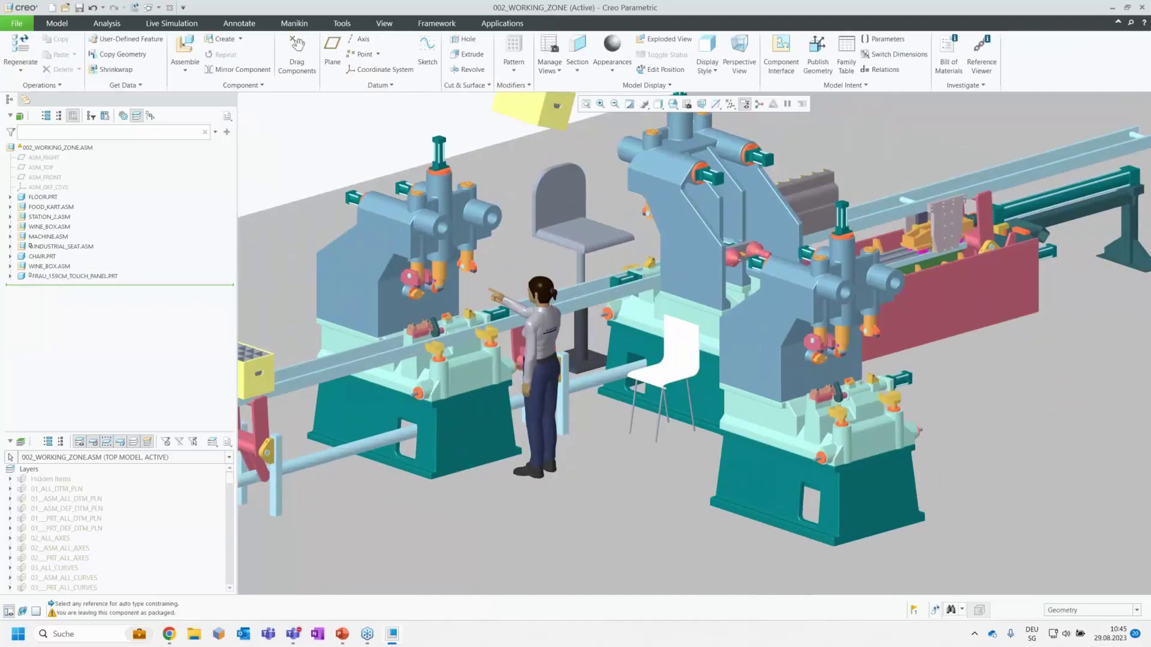
Search the component files for "mann" and bring mann_181cm_haube_oeffnen.prt into the assembly.
{"action": "scroll", "coordinate": [468, 368], "scroll_direction": "down", "scroll_amount": 3}
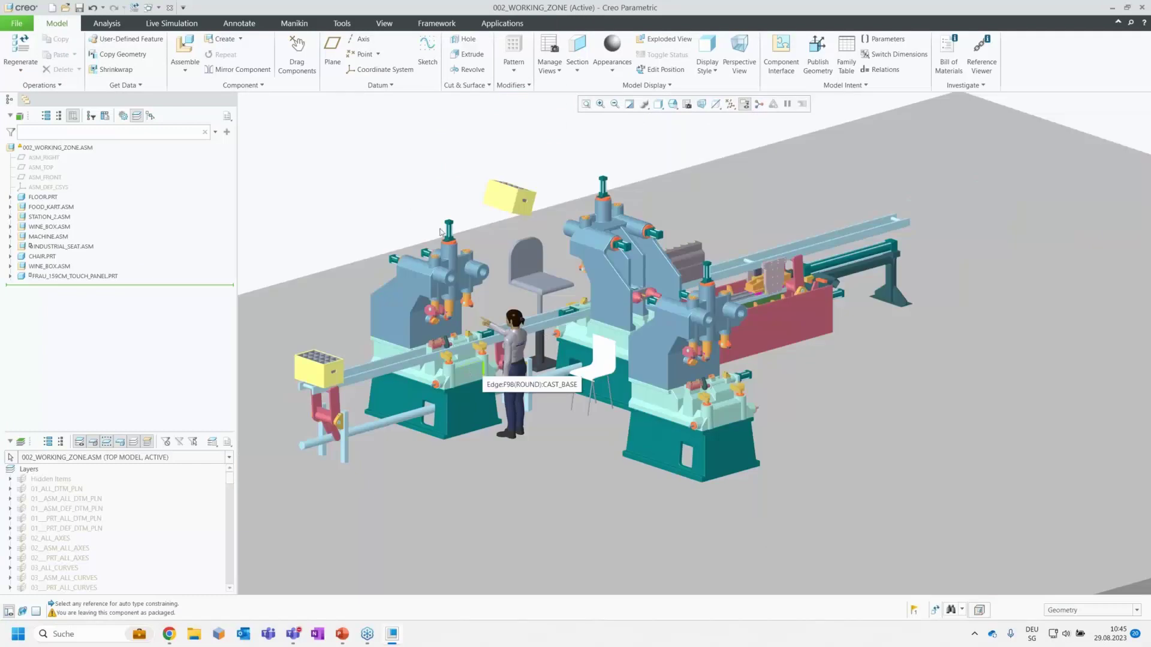
{"action": "left_click", "coordinate": [184, 53]}
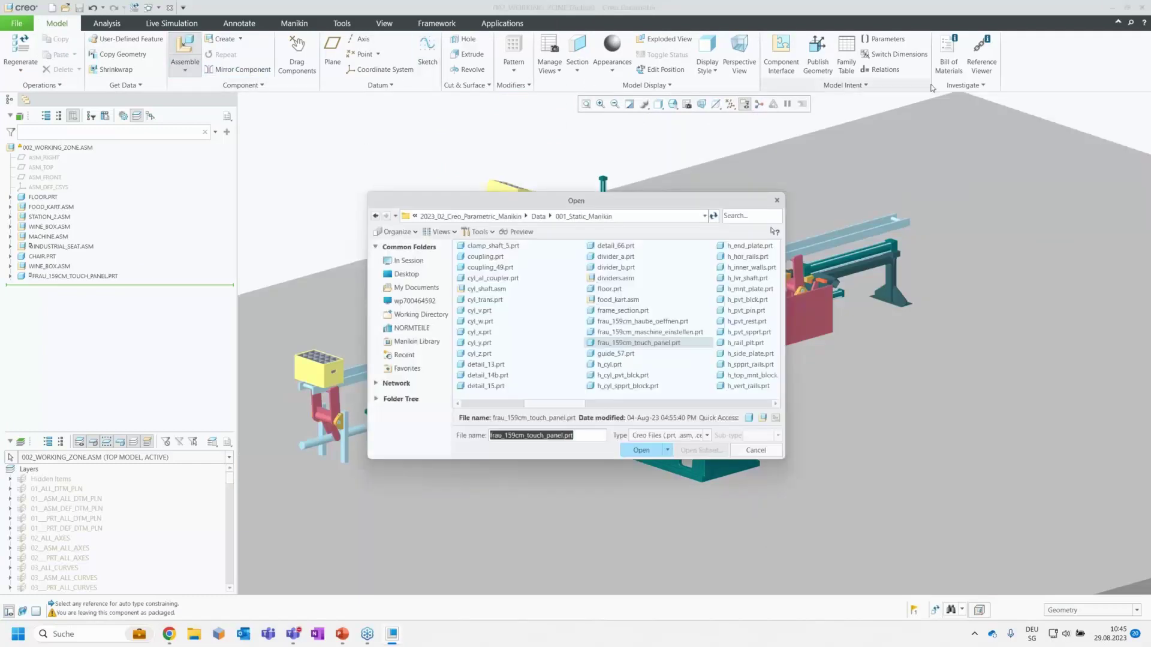
{"action": "left_click", "coordinate": [757, 218]}
{"action": "type", "text": "mann"}
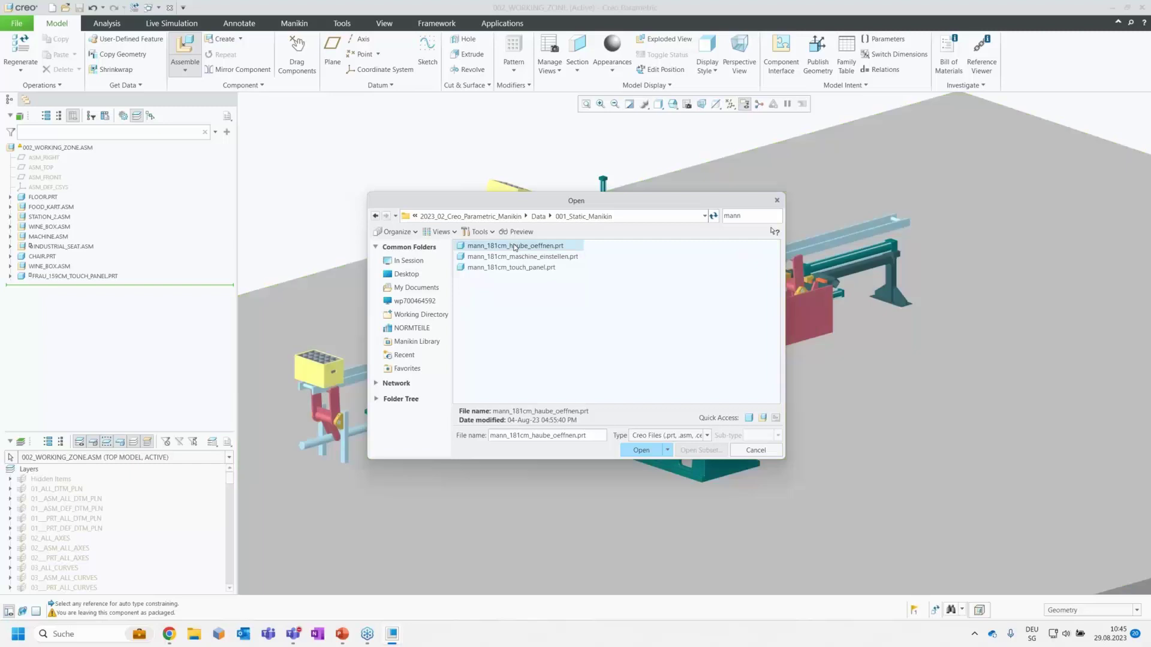
{"action": "double_click", "coordinate": [515, 245]}
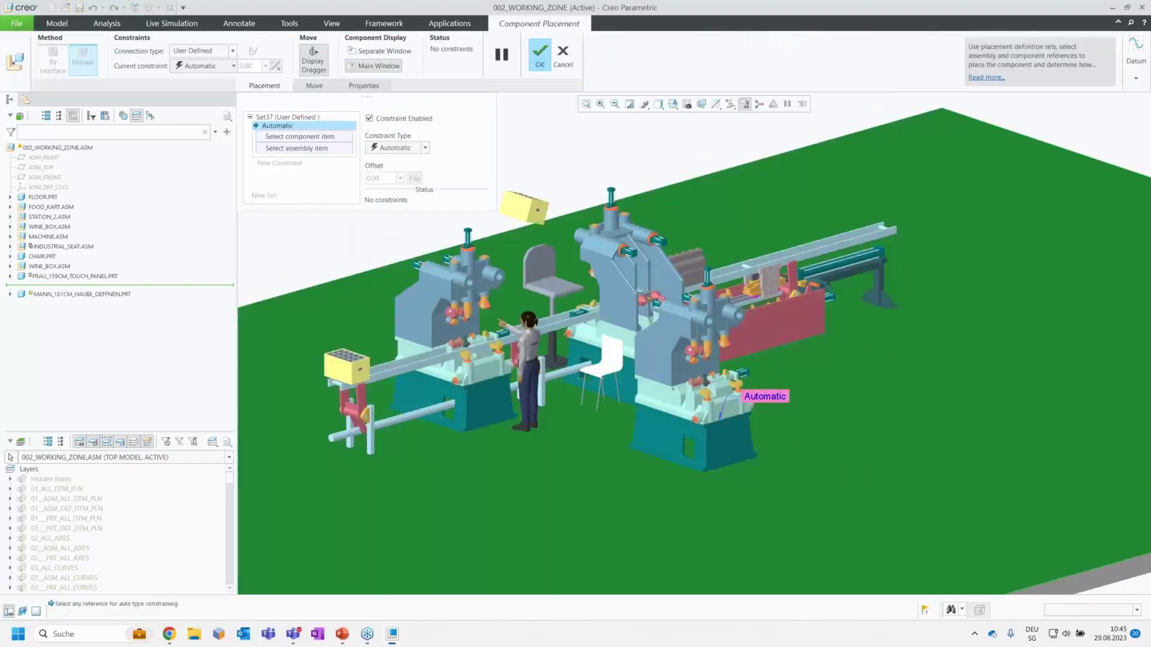
Constrain the male manikin's XZ plane coincident with the top surface of the floor.
{"action": "left_click", "coordinate": [328, 459]}
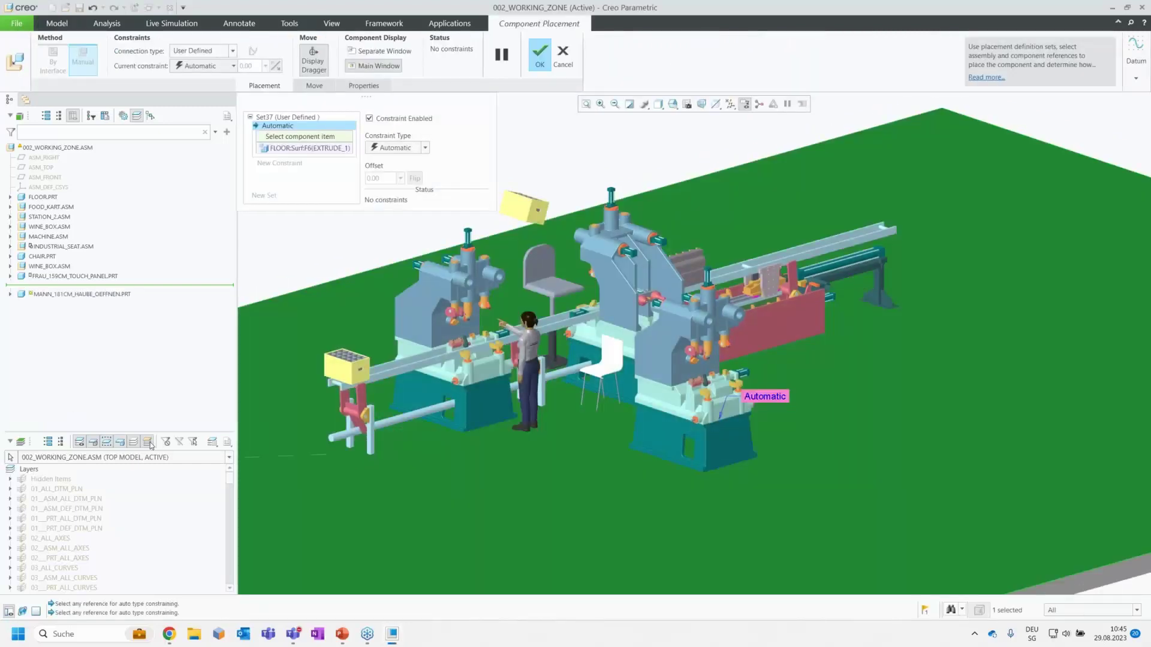
{"action": "left_click", "coordinate": [10, 295]}
{"action": "left_click", "coordinate": [45, 334]}
{"action": "scroll", "coordinate": [487, 404], "scroll_direction": "down", "scroll_amount": 5}
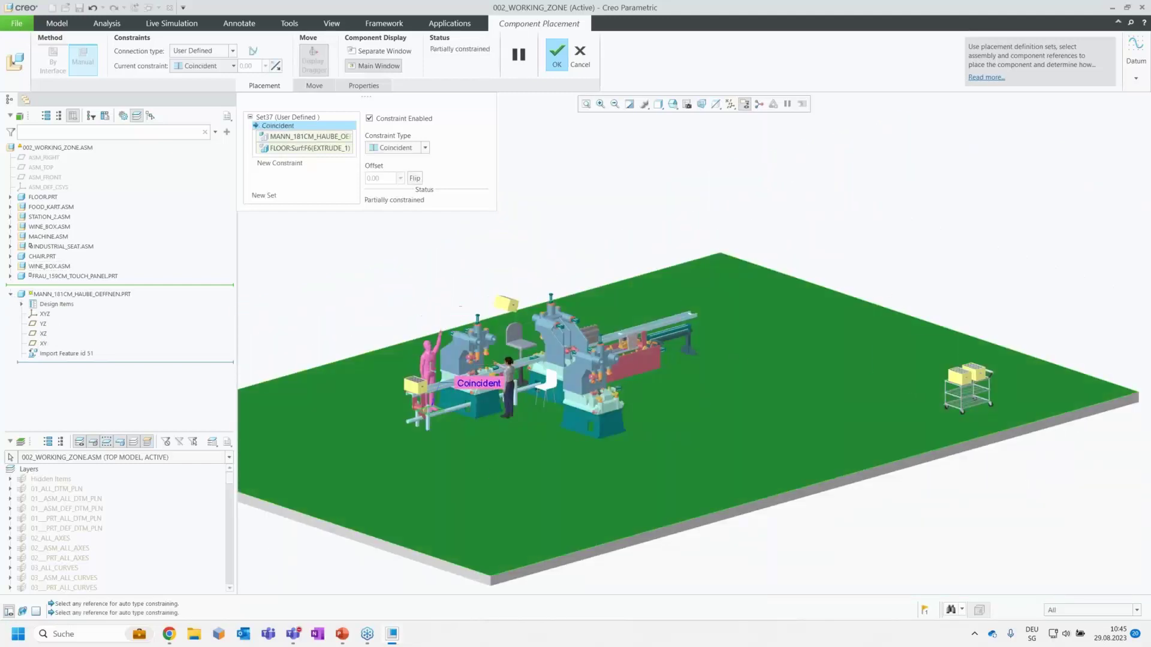
Move the male manikin across the floor to stand beside the female manikin at the left machine, and finish its placement.
{"action": "right_click_drag", "start_coordinate": [470, 382], "coordinate": [504, 415], "text": "ctrl+alt"}
{"action": "scroll", "coordinate": [503, 415], "scroll_direction": "up", "scroll_amount": 4}
{"action": "left_click_drag", "start_coordinate": [489, 457], "coordinate": [544, 368]}
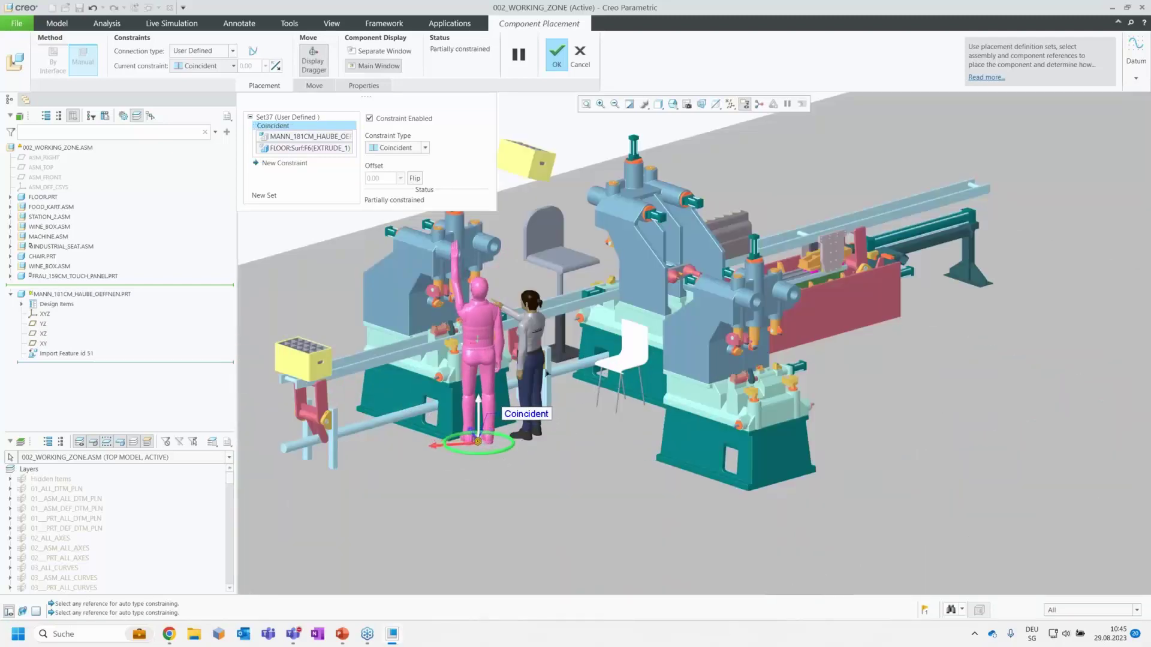
{"action": "middle_click", "coordinate": [543, 375]}
Examine both placed manikins at the machine from several sides, including their faces, the pointing hand and the logo on the shirt's back.
{"action": "middle_click_drag", "start_coordinate": [528, 398], "coordinate": [580, 246]}
{"action": "scroll", "coordinate": [580, 246], "scroll_direction": "up", "scroll_amount": 3}
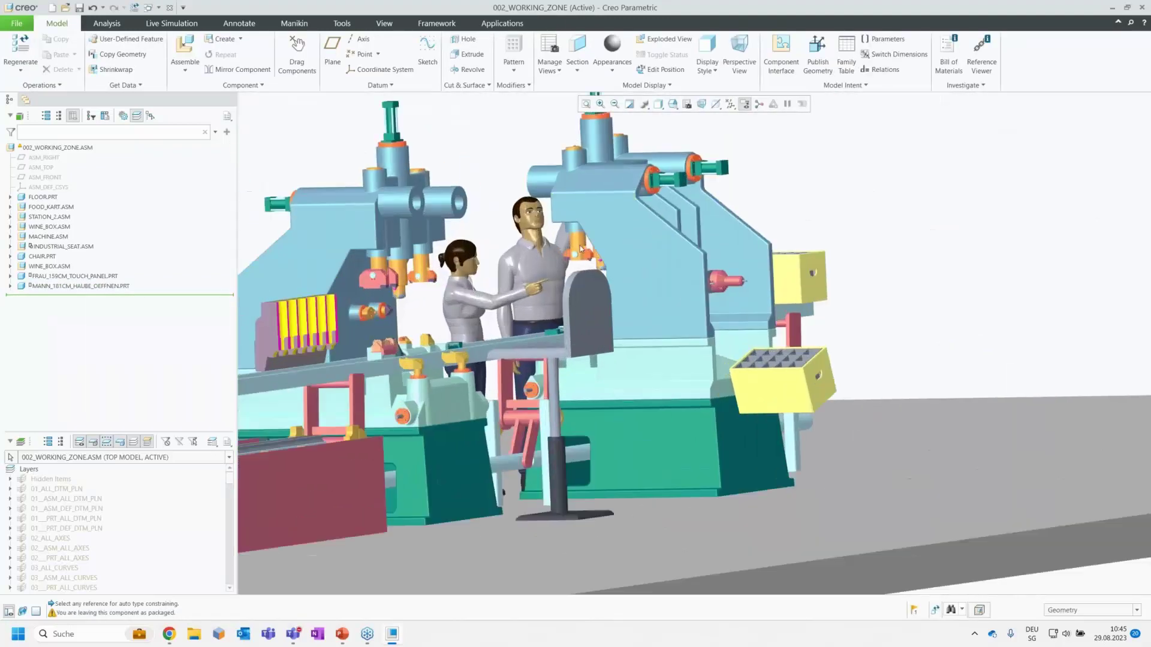
{"action": "scroll", "coordinate": [509, 222], "scroll_direction": "up", "scroll_amount": 5}
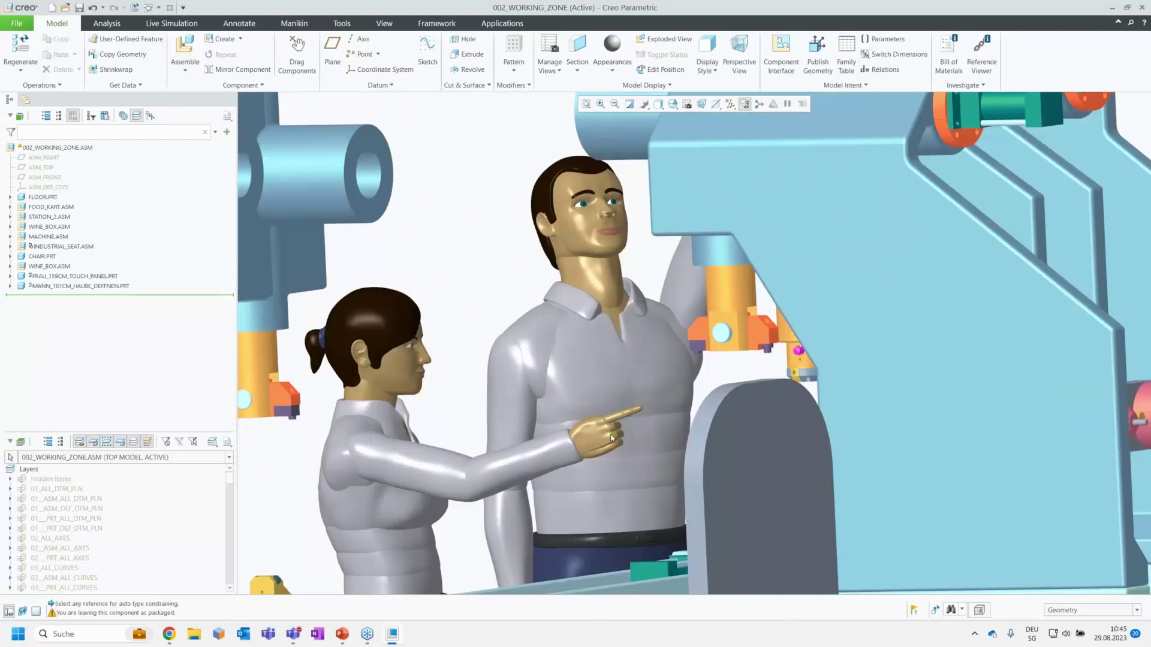
{"action": "scroll", "coordinate": [599, 443], "scroll_direction": "down", "scroll_amount": 10}
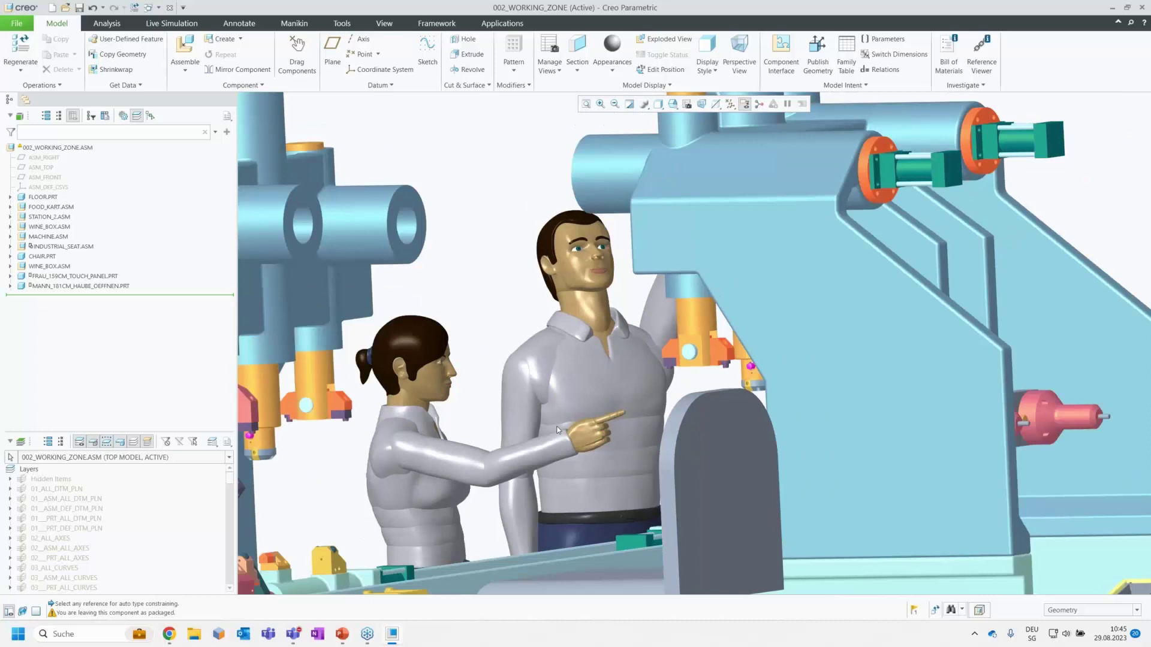
{"action": "middle_click_drag", "start_coordinate": [497, 403], "coordinate": [515, 419]}
{"action": "scroll", "coordinate": [482, 415], "scroll_direction": "up", "scroll_amount": 10}
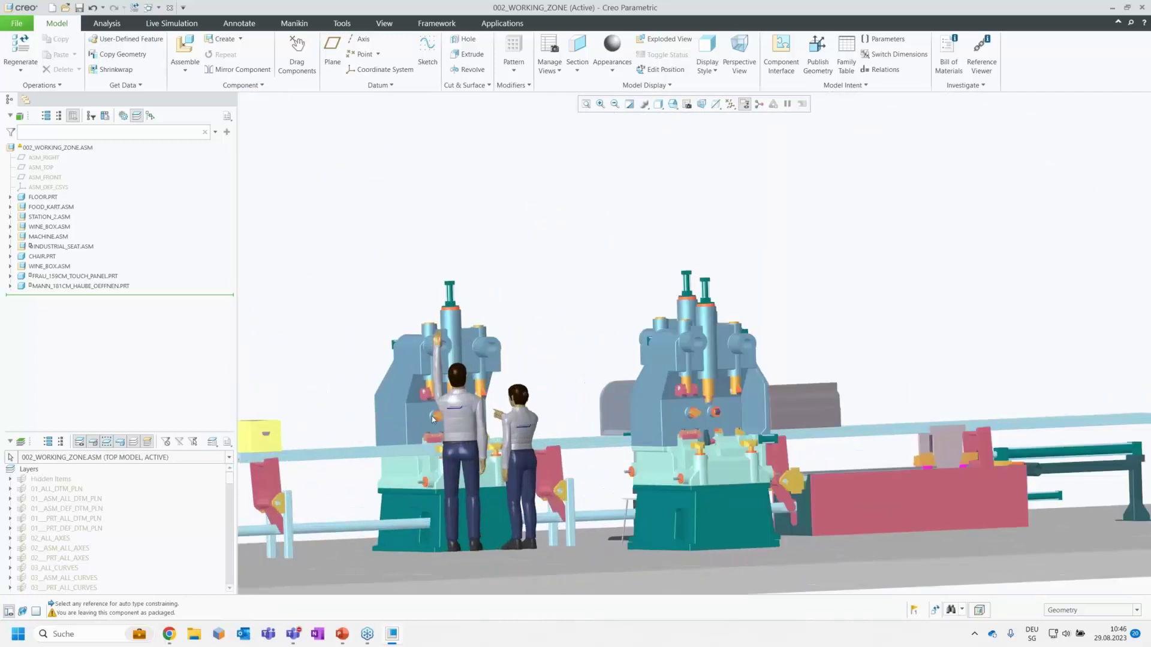
{"action": "scroll", "coordinate": [483, 415], "scroll_direction": "up", "scroll_amount": 3}
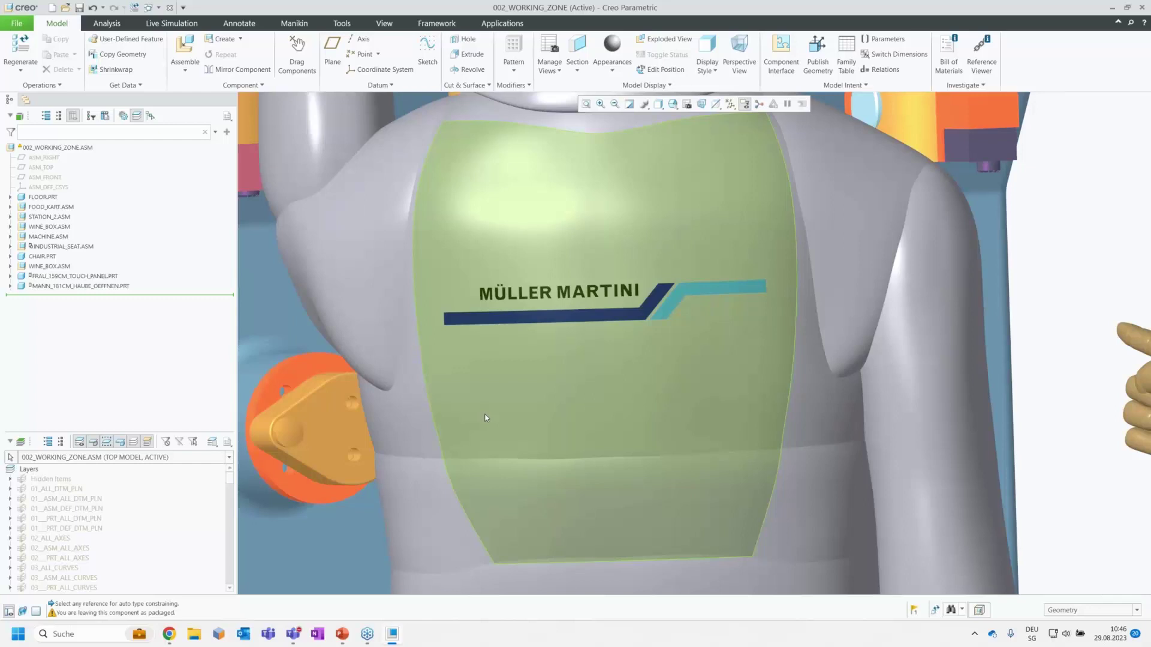
{"action": "scroll", "coordinate": [488, 404], "scroll_direction": "down", "scroll_amount": 4}
{"action": "scroll", "coordinate": [488, 404], "scroll_direction": "down", "scroll_amount": 6}
{"action": "middle_click_drag", "start_coordinate": [488, 404], "coordinate": [537, 350]}
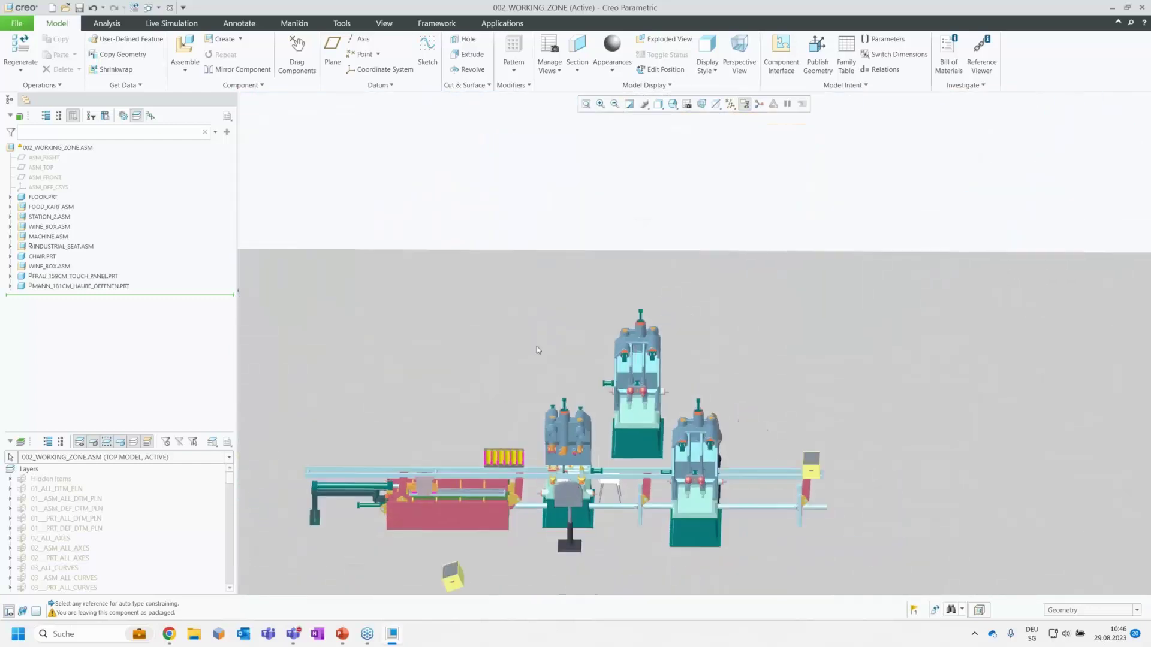
{"action": "middle_click_drag", "start_coordinate": [631, 360], "coordinate": [566, 364]}
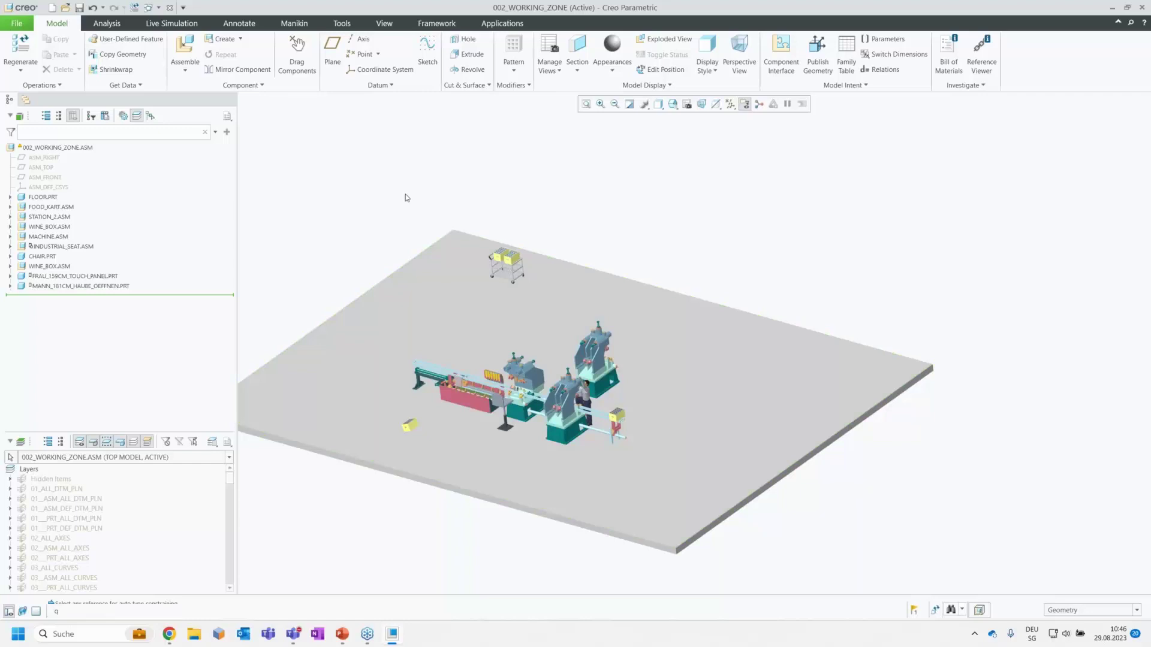
Close the working zone assembly and erase all models that are not displayed from the session.
{"action": "key", "text": "ctrl+w"}
{"action": "key", "text": "ctrl+w"}
{"action": "left_click", "coordinate": [155, 54]}
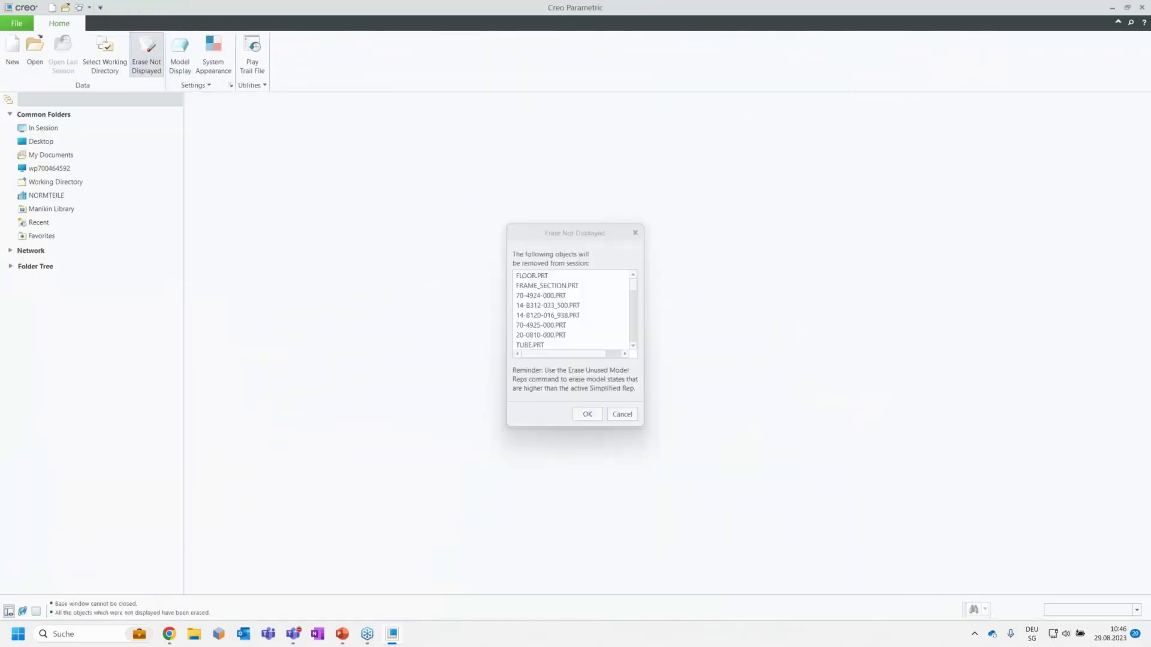
{"action": "key", "text": "Return"}
{"action": "left_click", "coordinate": [35, 48]}
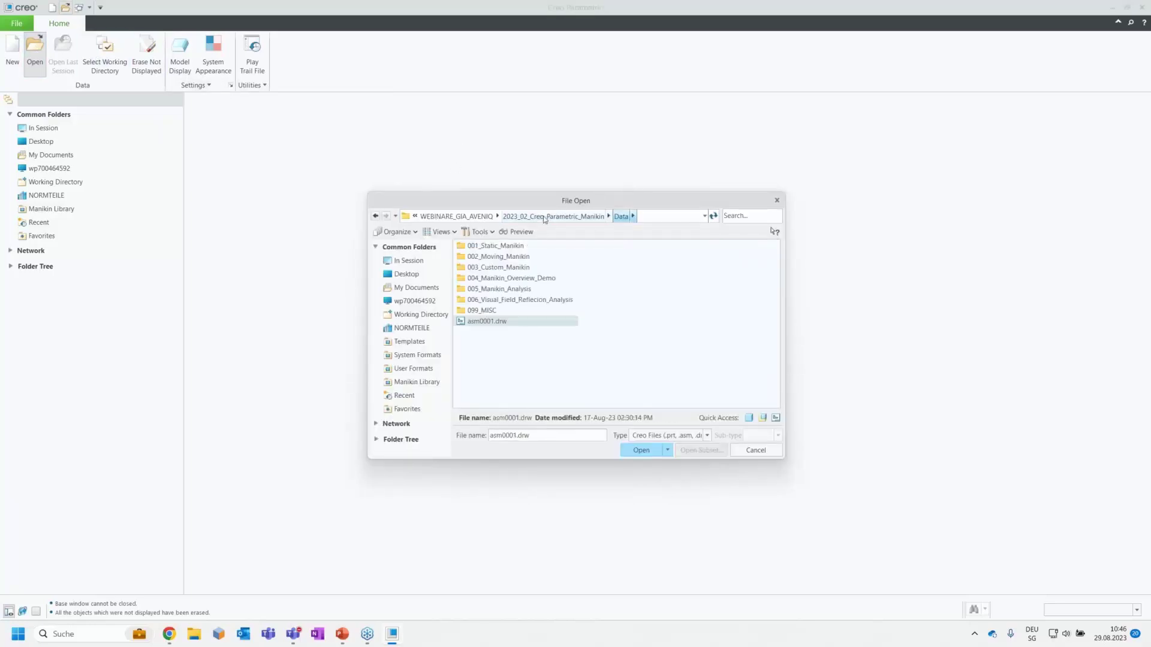
{"action": "double_click", "coordinate": [519, 256]}
{"action": "double_click", "coordinate": [503, 257]}
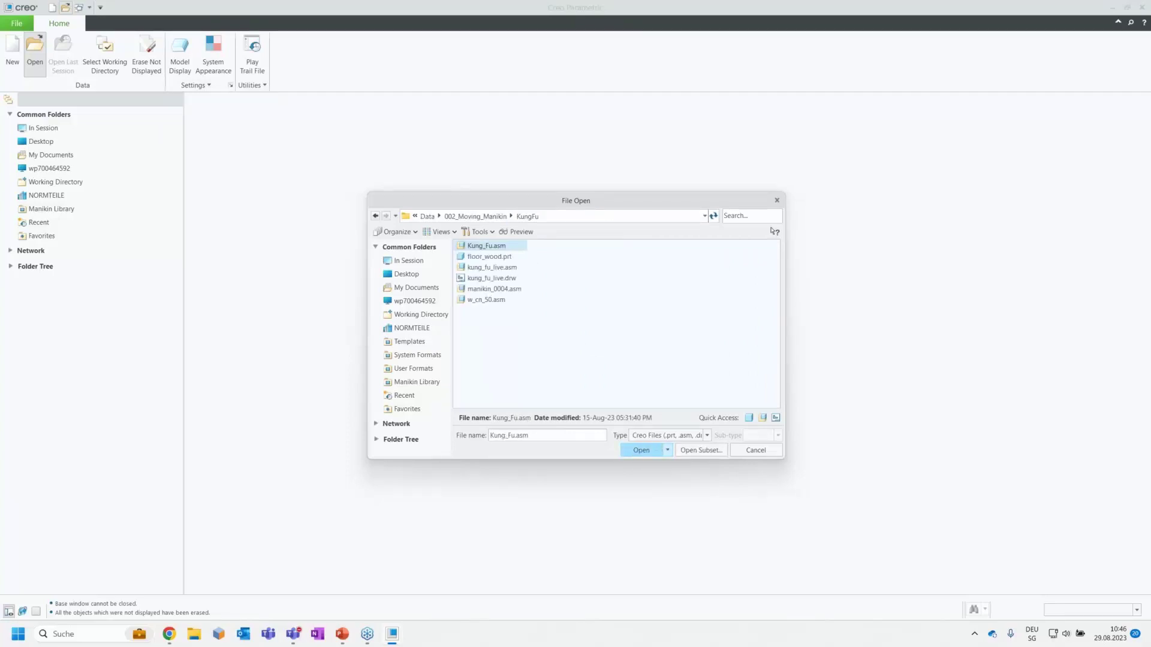
{"action": "left_click", "coordinate": [756, 453]}
Set the working directory to the KungFu folder inside Data/002_Moving_Manikin.
{"action": "left_click", "coordinate": [105, 51]}
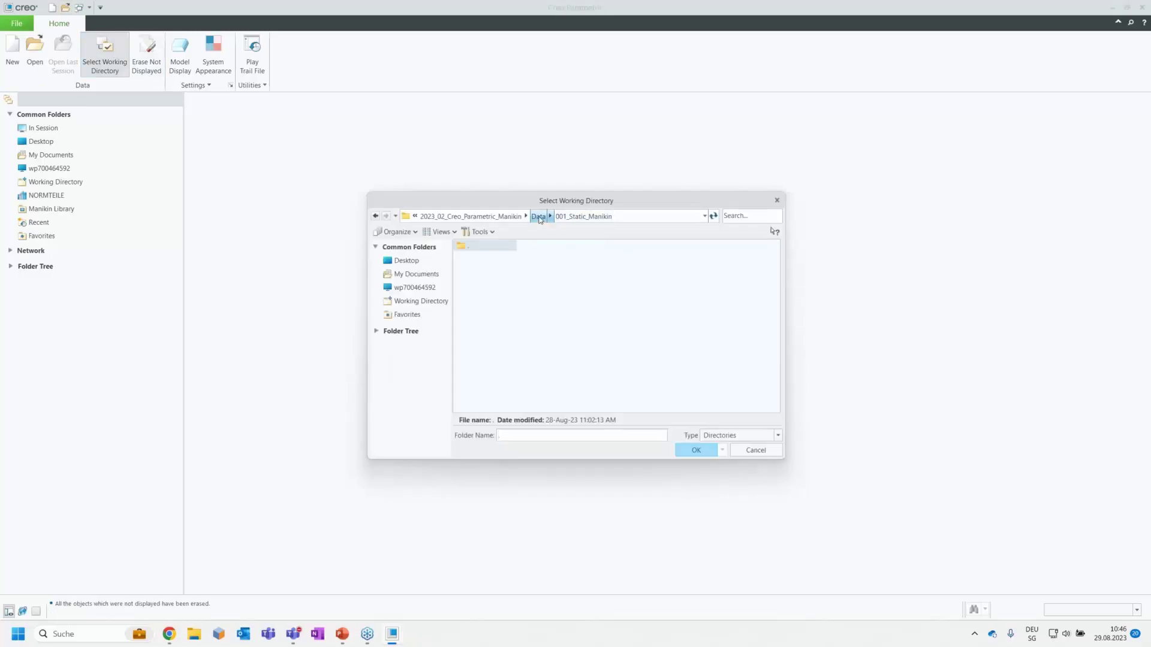
{"action": "left_click", "coordinate": [538, 217]}
{"action": "double_click", "coordinate": [510, 265]}
{"action": "double_click", "coordinate": [510, 269]}
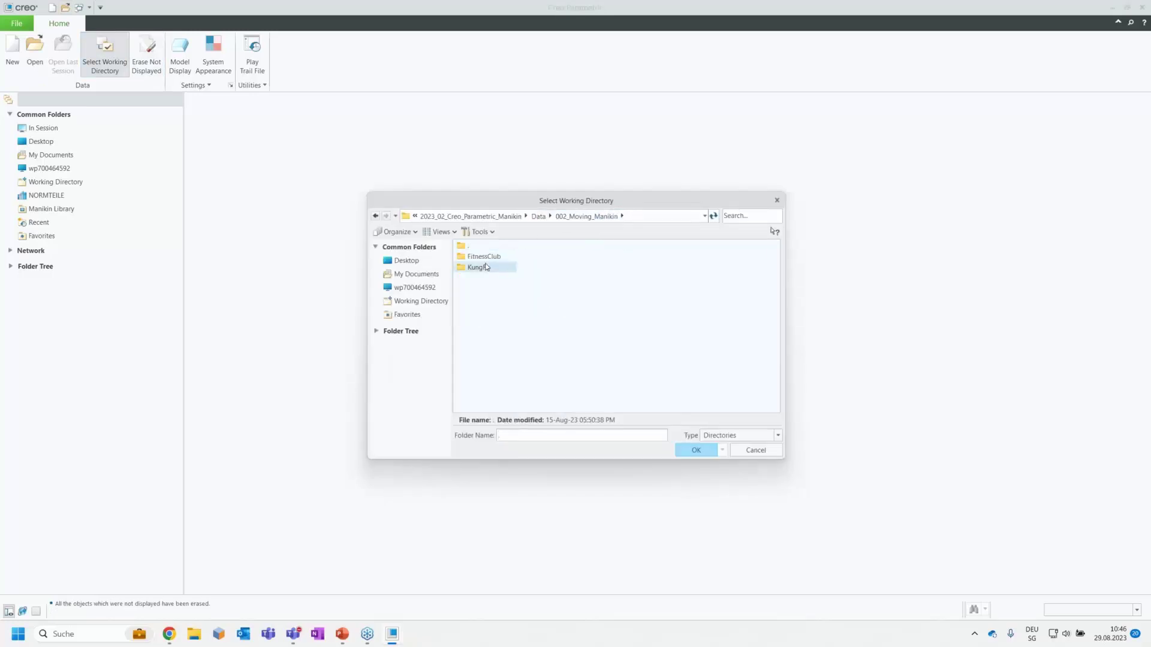
{"action": "middle_click", "coordinate": [564, 306]}
Open kung_fu_live.asm in its Master Rep.
{"action": "left_click", "coordinate": [35, 48]}
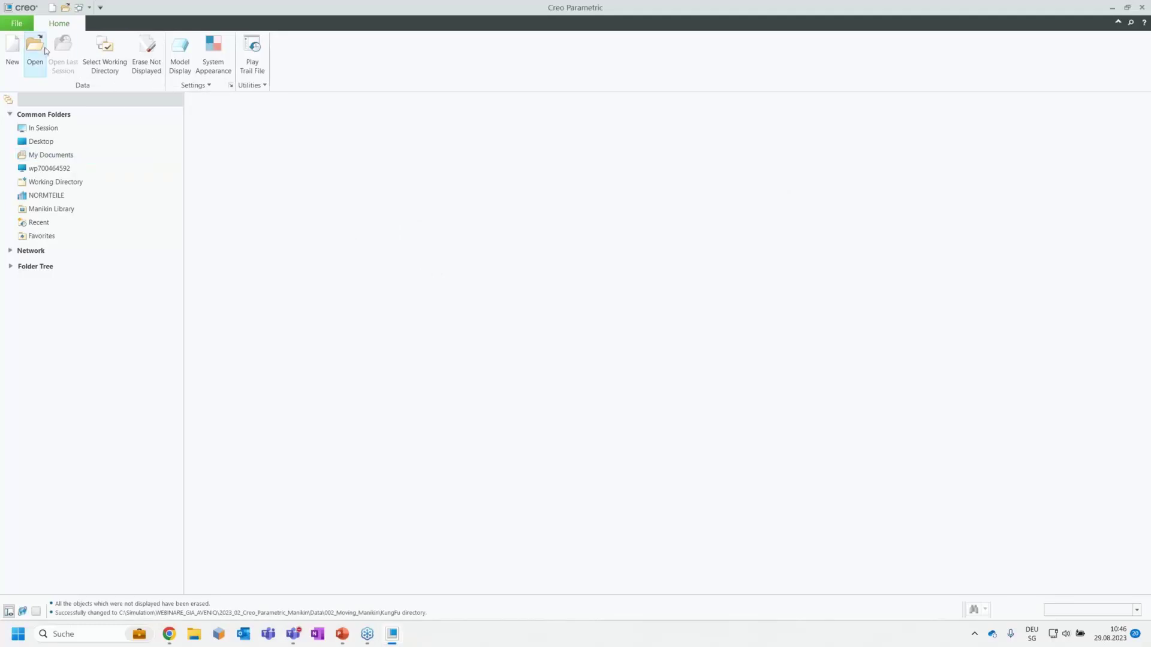
{"action": "double_click", "coordinate": [506, 267]}
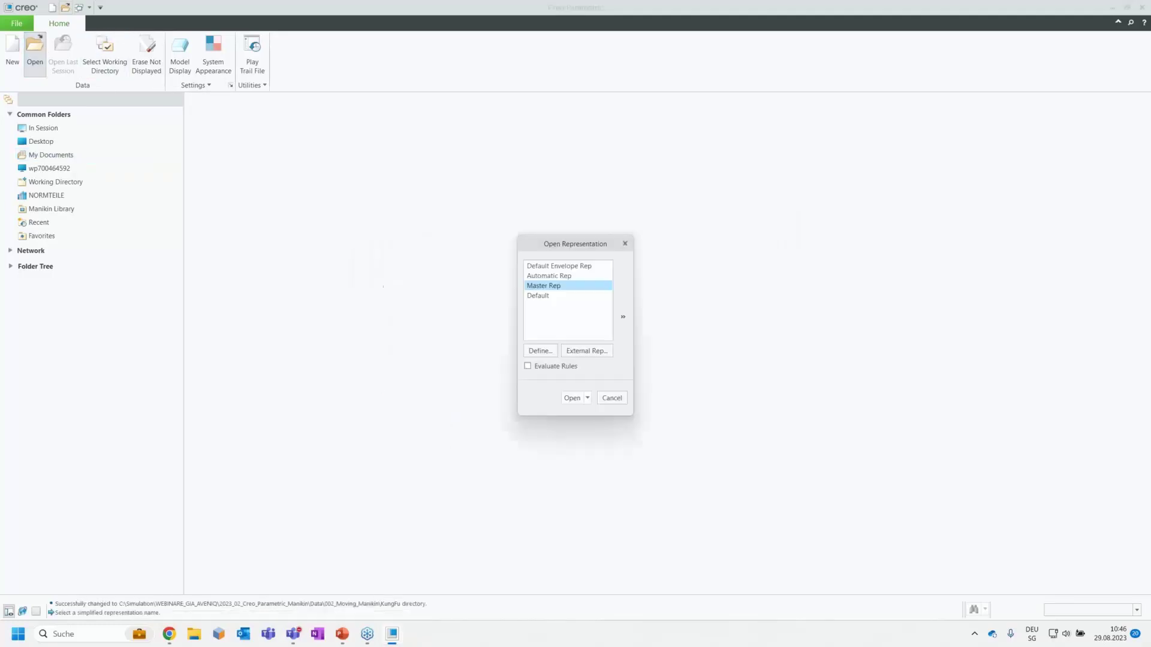
{"action": "left_click", "coordinate": [573, 398]}
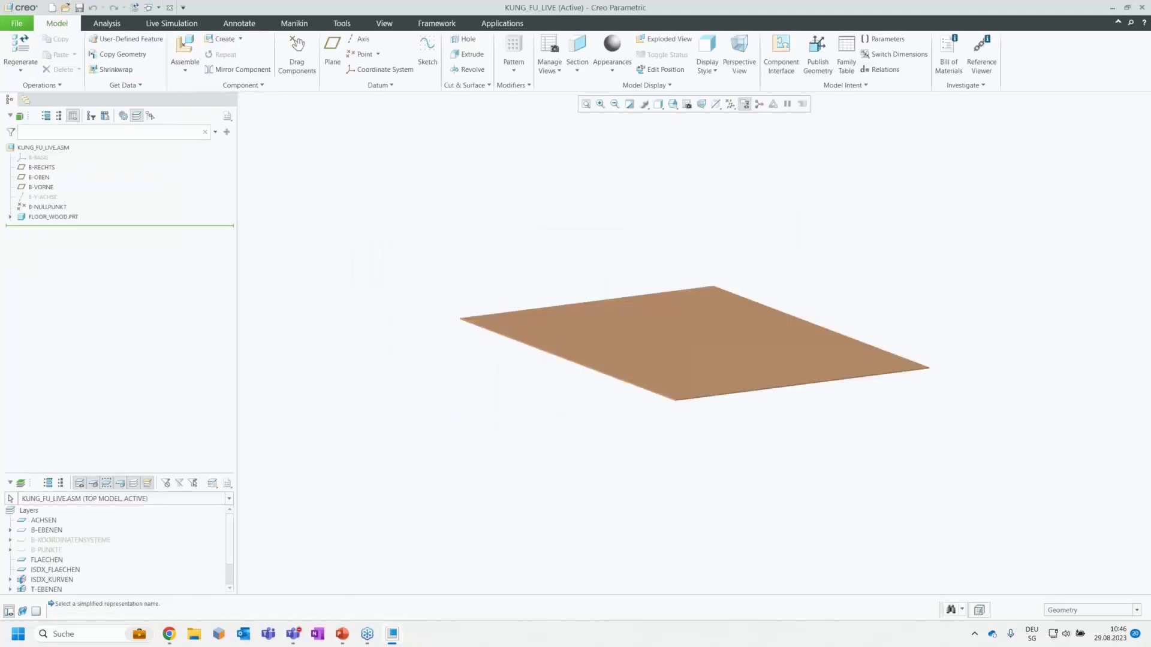
{"action": "scroll", "coordinate": [570, 329], "scroll_direction": "down", "scroll_amount": 5}
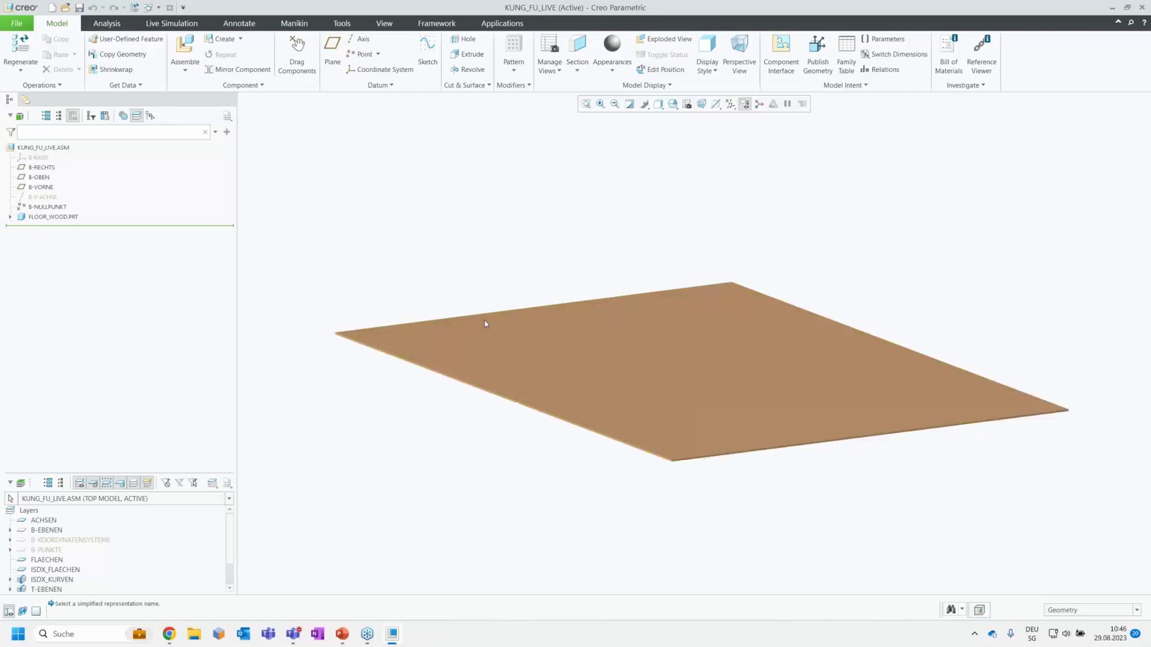
{"action": "scroll", "coordinate": [487, 337], "scroll_direction": "up", "scroll_amount": 5}
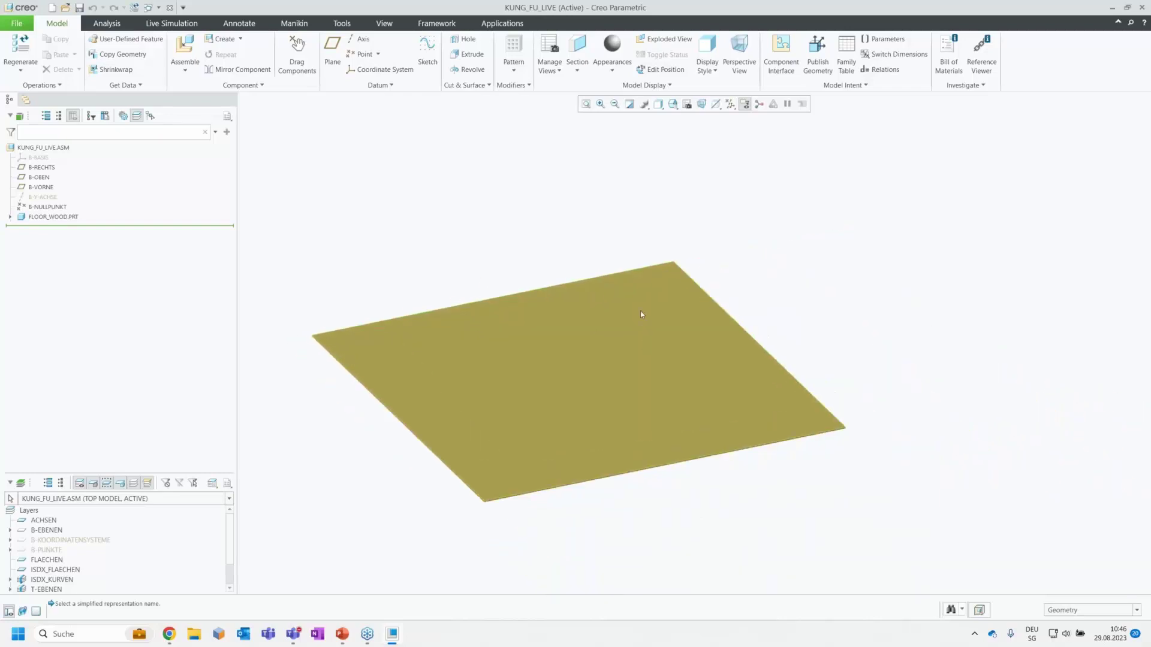
Start inserting a manikin and choose the female Chinese 50th-percentile model w_cn_50.asm from the Manikin Library.
{"action": "left_click", "coordinate": [502, 23]}
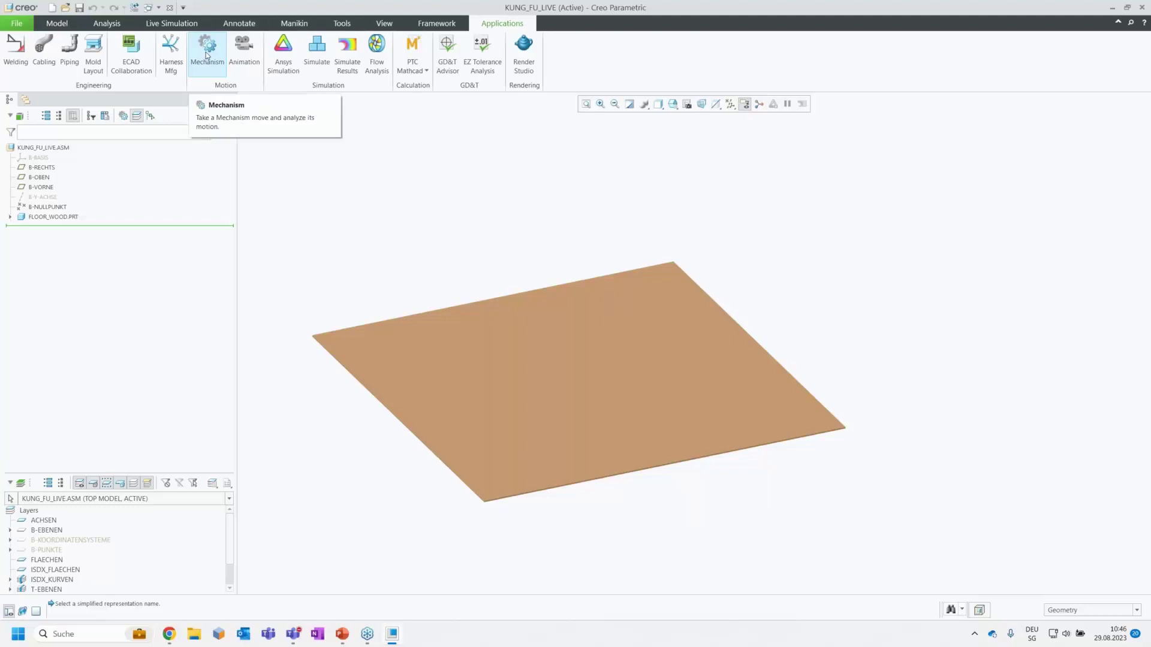
{"action": "left_click", "coordinate": [292, 23]}
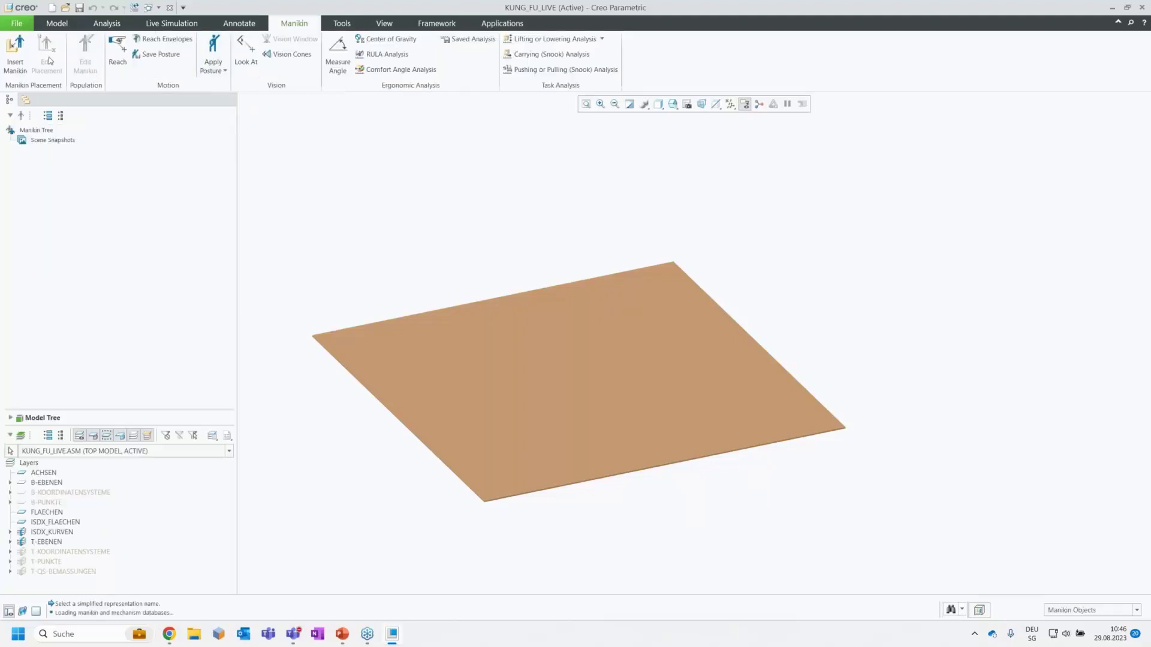
{"action": "left_click", "coordinate": [14, 44]}
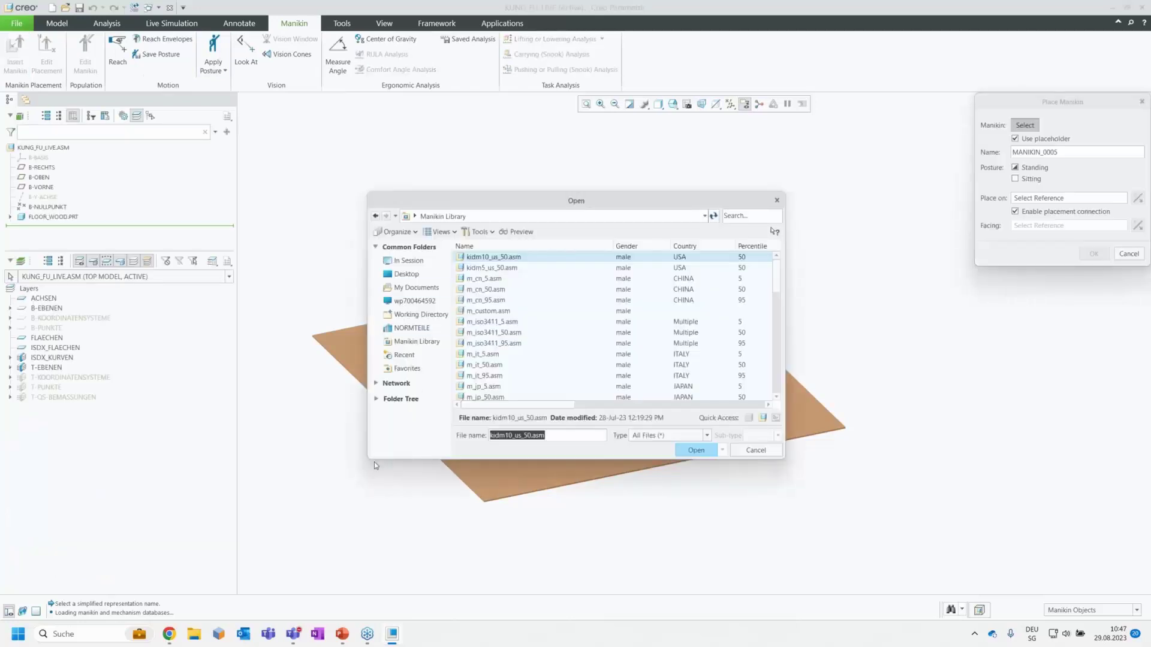
{"action": "left_click_drag", "start_coordinate": [374, 462], "coordinate": [348, 582]}
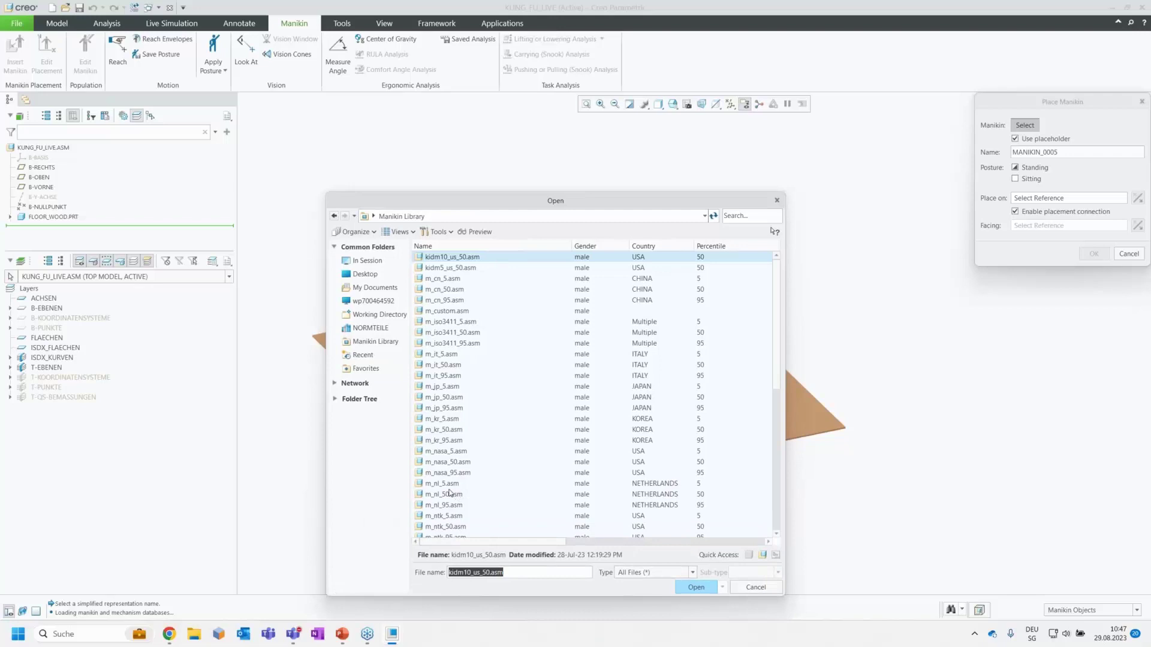
{"action": "scroll", "coordinate": [450, 492], "scroll_direction": "down", "scroll_amount": 5}
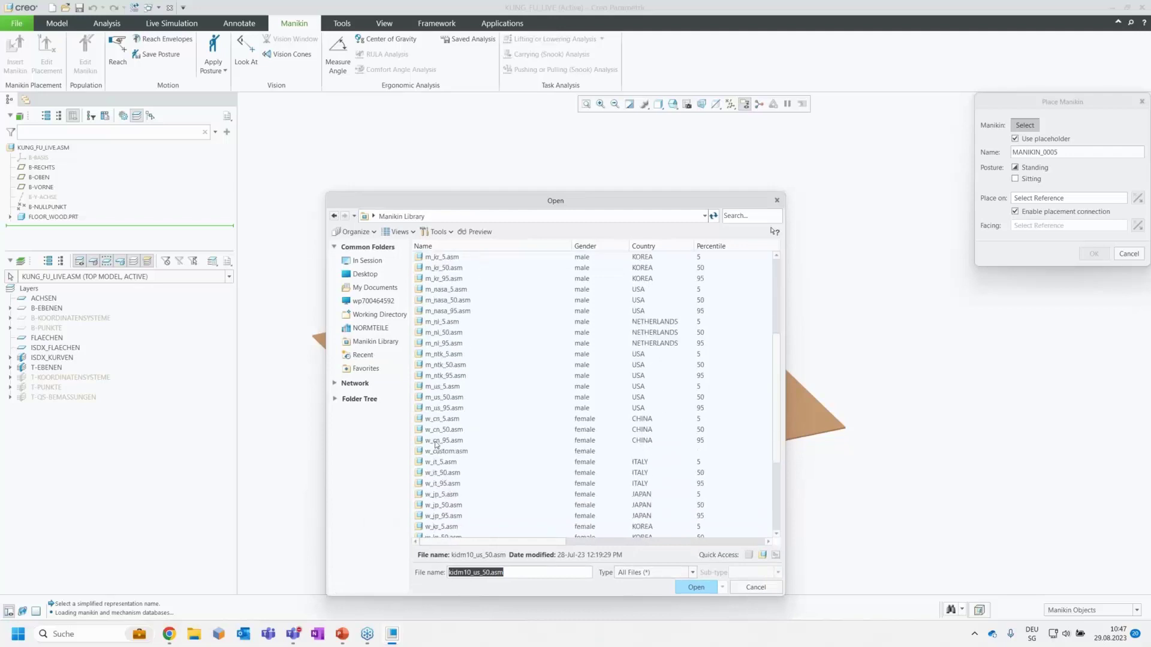
{"action": "left_click", "coordinate": [429, 432]}
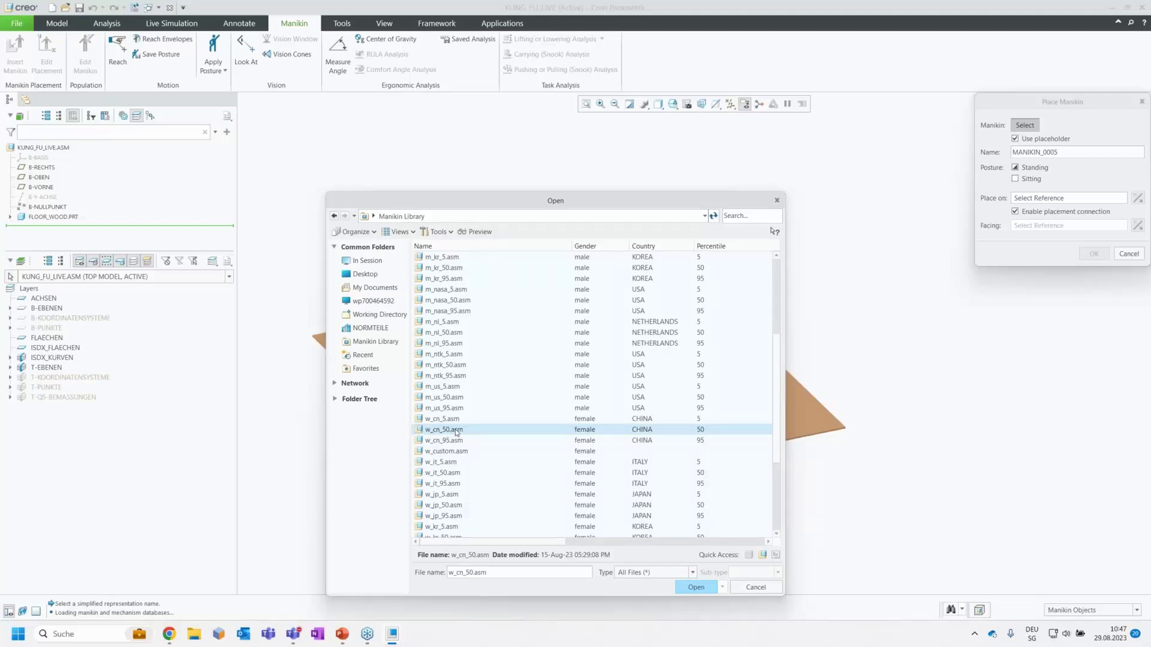
{"action": "double_click", "coordinate": [456, 430]}
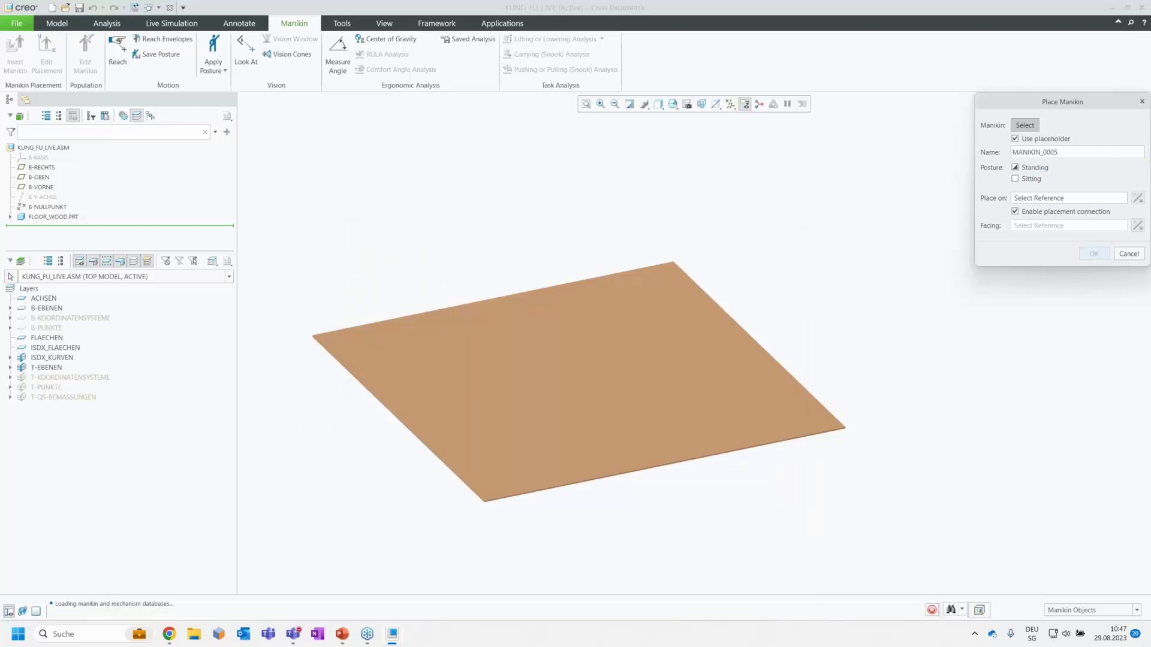
Place the manikin standing on the wooden floor's top surface, facing the B-VORNE datum plane, and confirm the placement.
{"action": "left_click", "coordinate": [578, 359]}
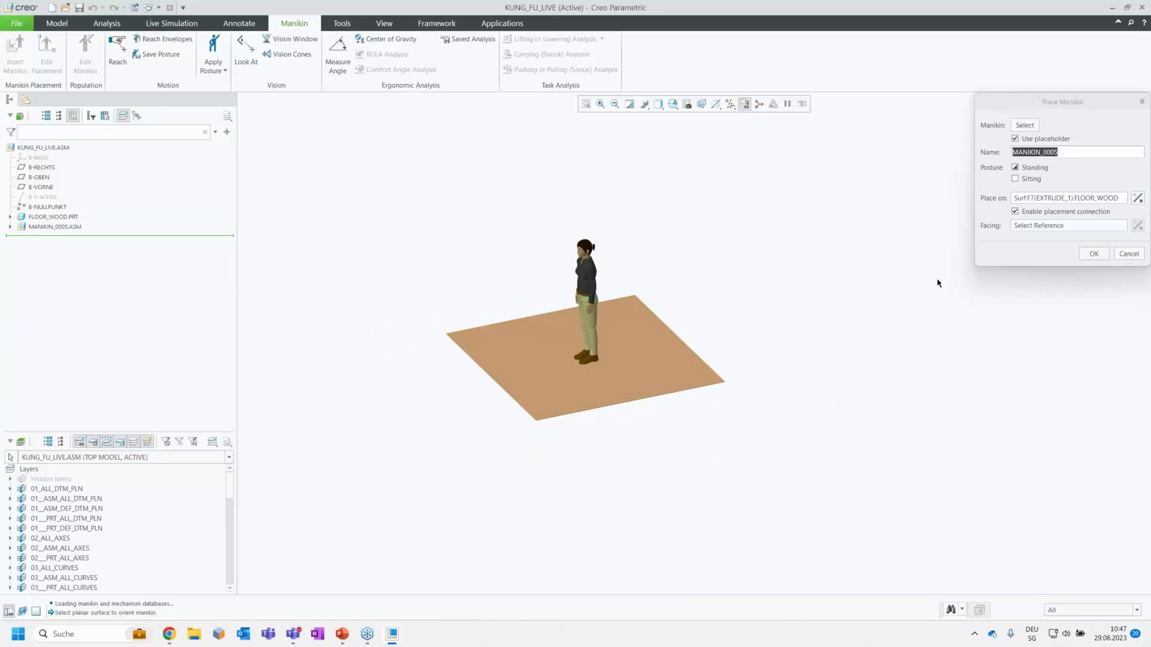
{"action": "left_click", "coordinate": [41, 187]}
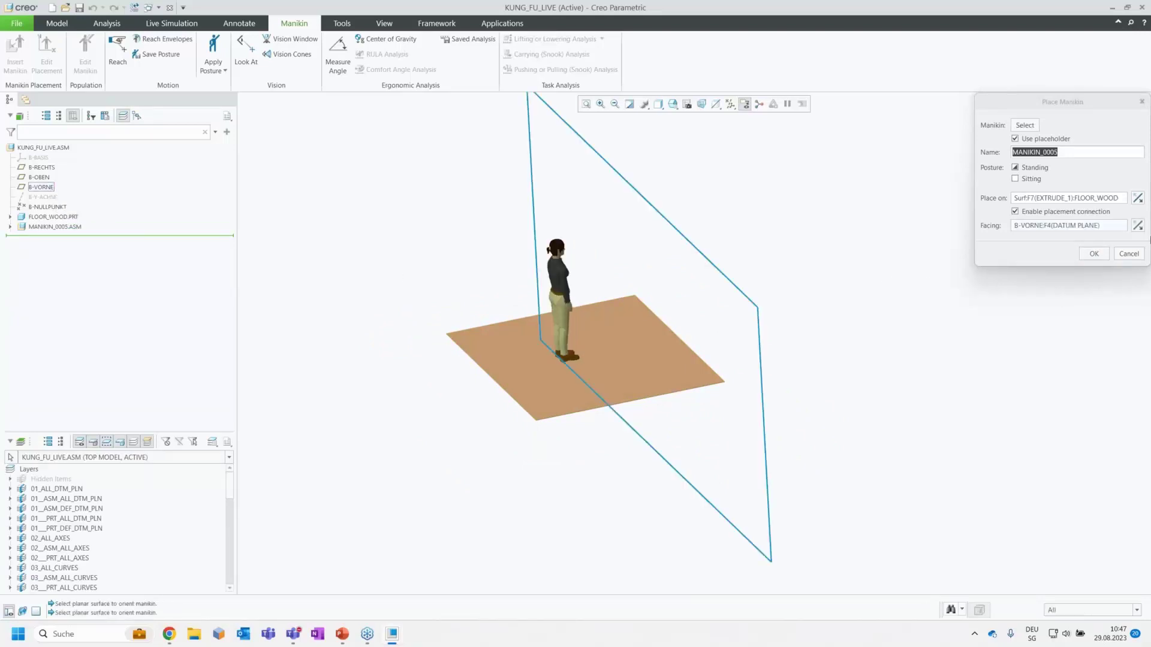
{"action": "left_click", "coordinate": [1093, 254]}
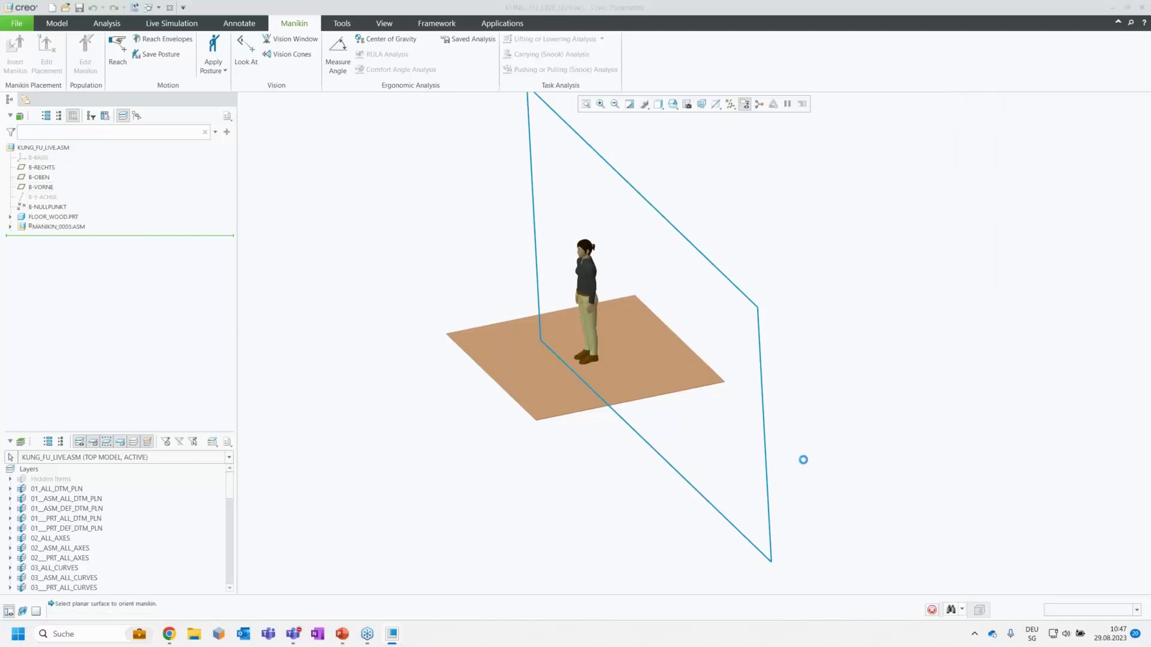
{"action": "middle_click_drag", "start_coordinate": [590, 437], "coordinate": [651, 420]}
{"action": "scroll", "coordinate": [635, 324], "scroll_direction": "up", "scroll_amount": 3}
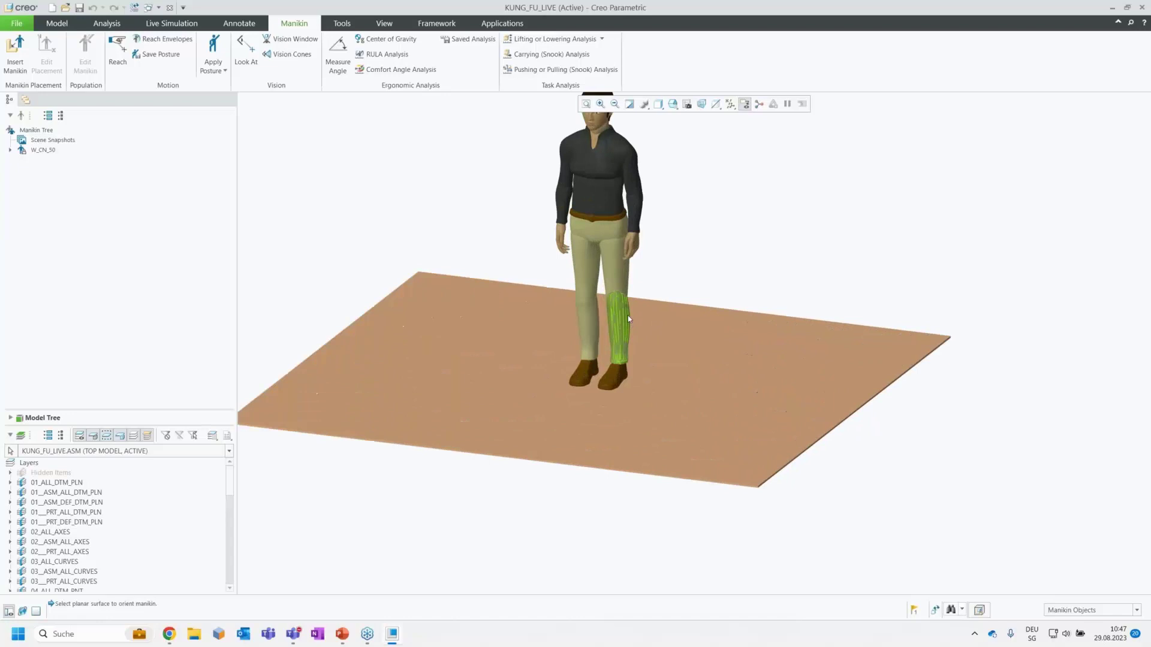
{"action": "scroll", "coordinate": [553, 435], "scroll_direction": "down", "scroll_amount": 3}
{"action": "scroll", "coordinate": [566, 367], "scroll_direction": "up", "scroll_amount": 3}
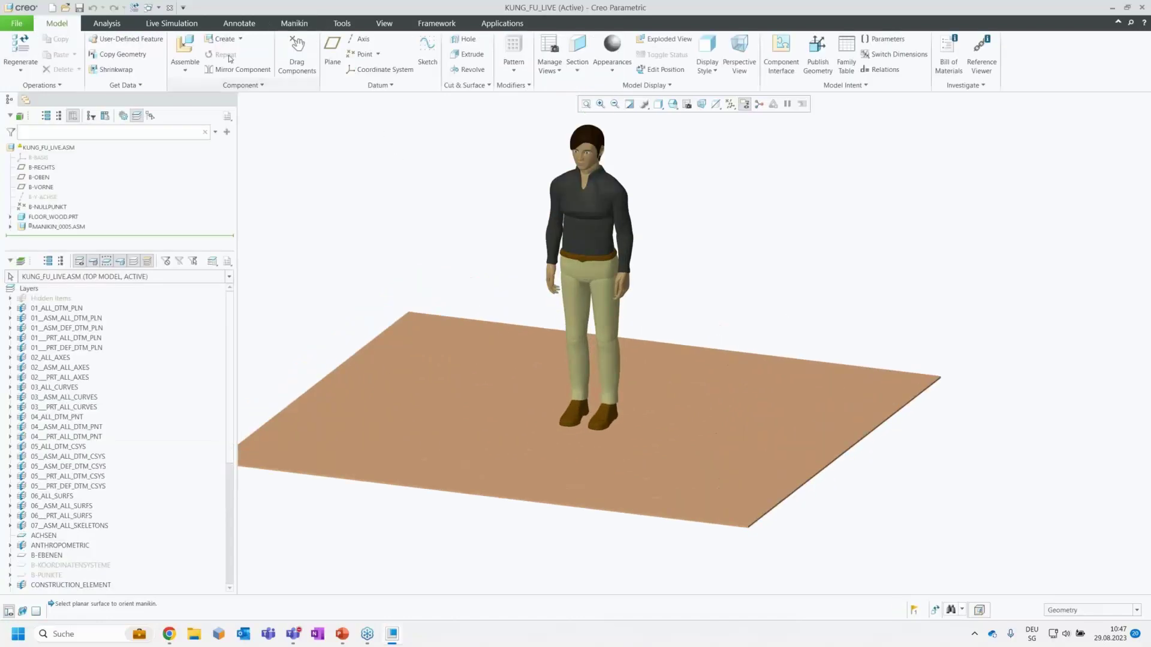
Take a Drag Components snapshot of the manikin's current standing pose and name it "ku".
{"action": "left_click", "coordinate": [298, 47]}
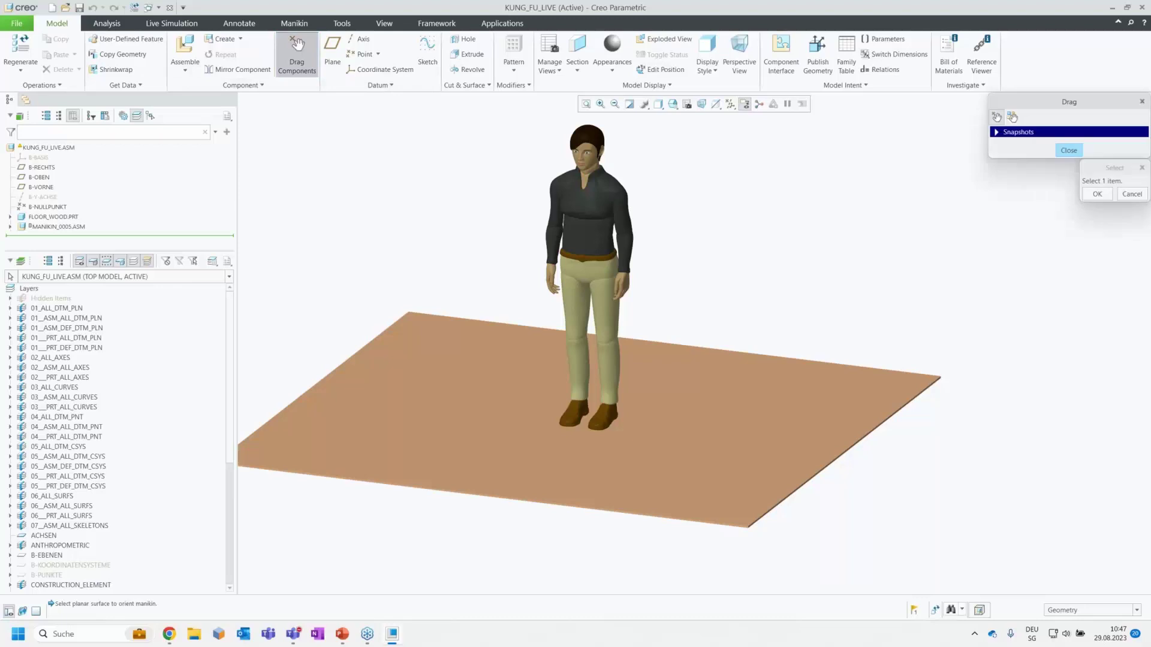
{"action": "left_click", "coordinate": [998, 133]}
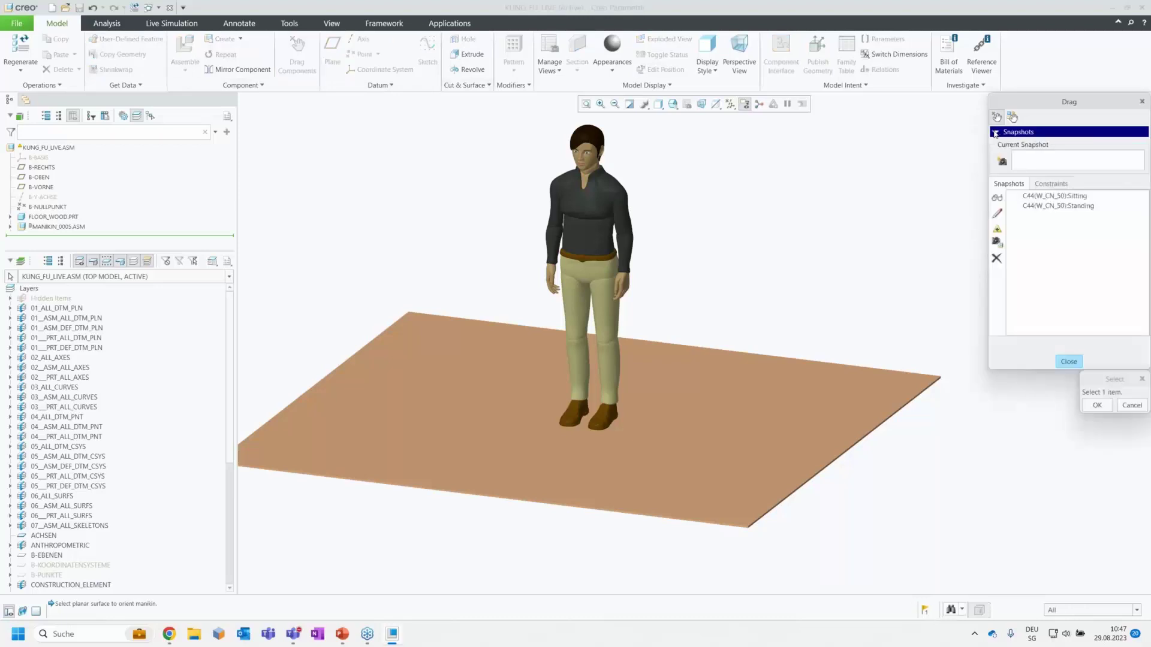
{"action": "left_click", "coordinate": [642, 414]}
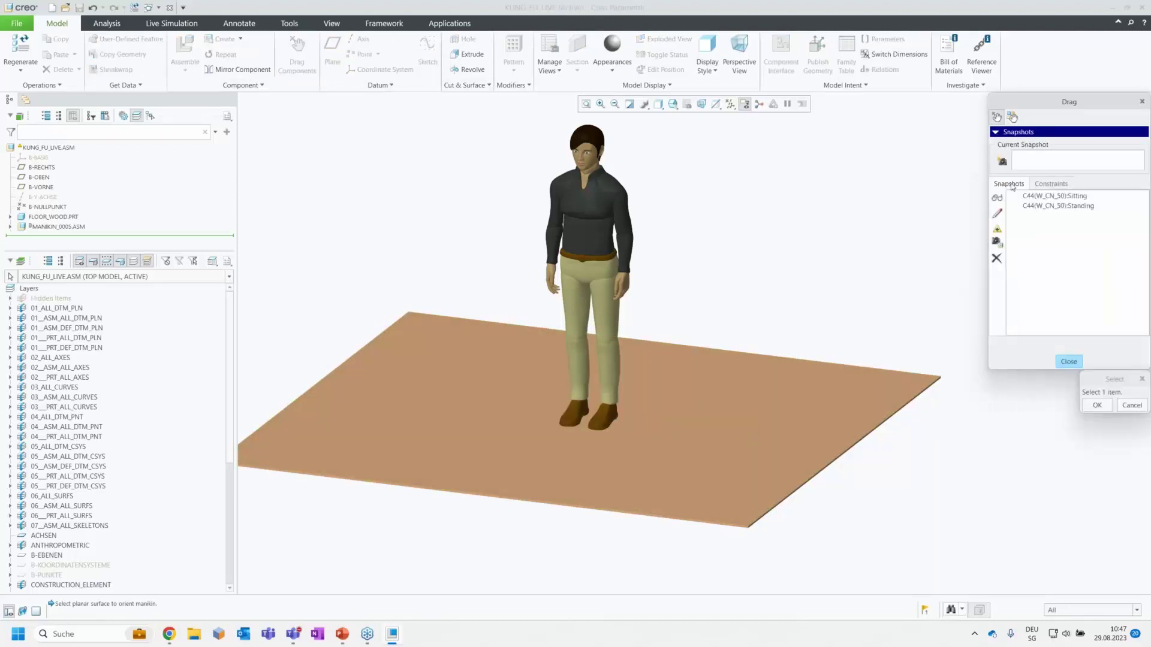
{"action": "left_click", "coordinate": [1003, 161]}
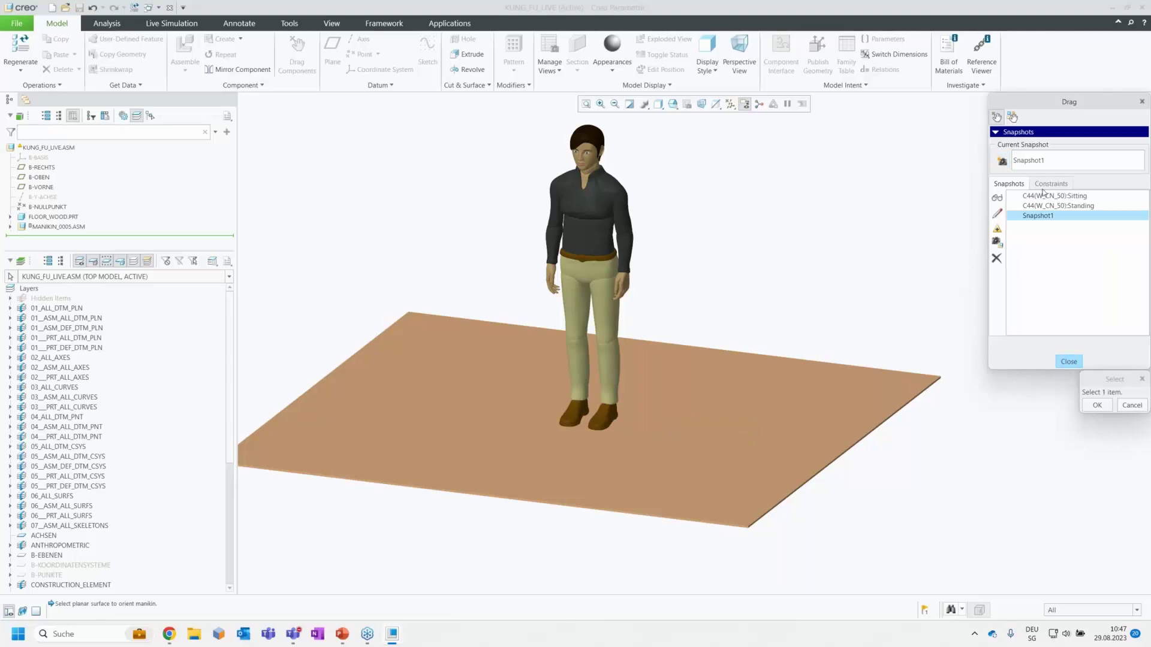
{"action": "double_click", "coordinate": [1035, 160]}
{"action": "type", "text": "ku"}
{"action": "key", "text": "Return"}
{"action": "left_click", "coordinate": [1073, 362]}
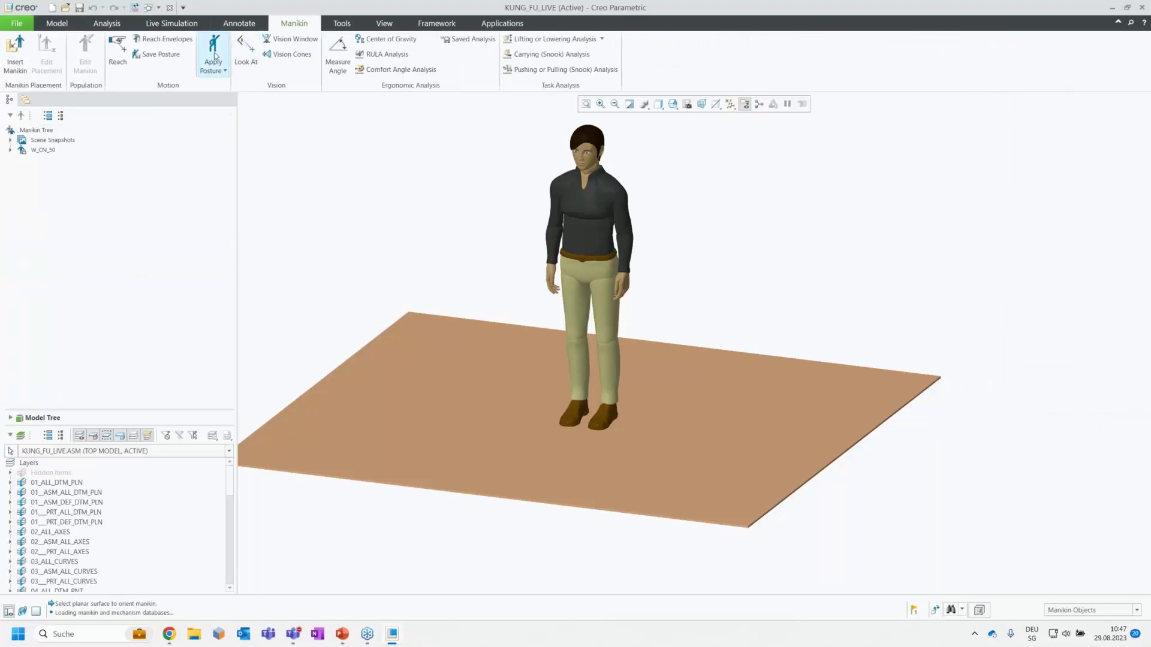
Apply the "kung fu stance2" posture to the manikin and capture it as a Drag Components snapshot named "kungfu".
{"action": "left_click", "coordinate": [215, 49]}
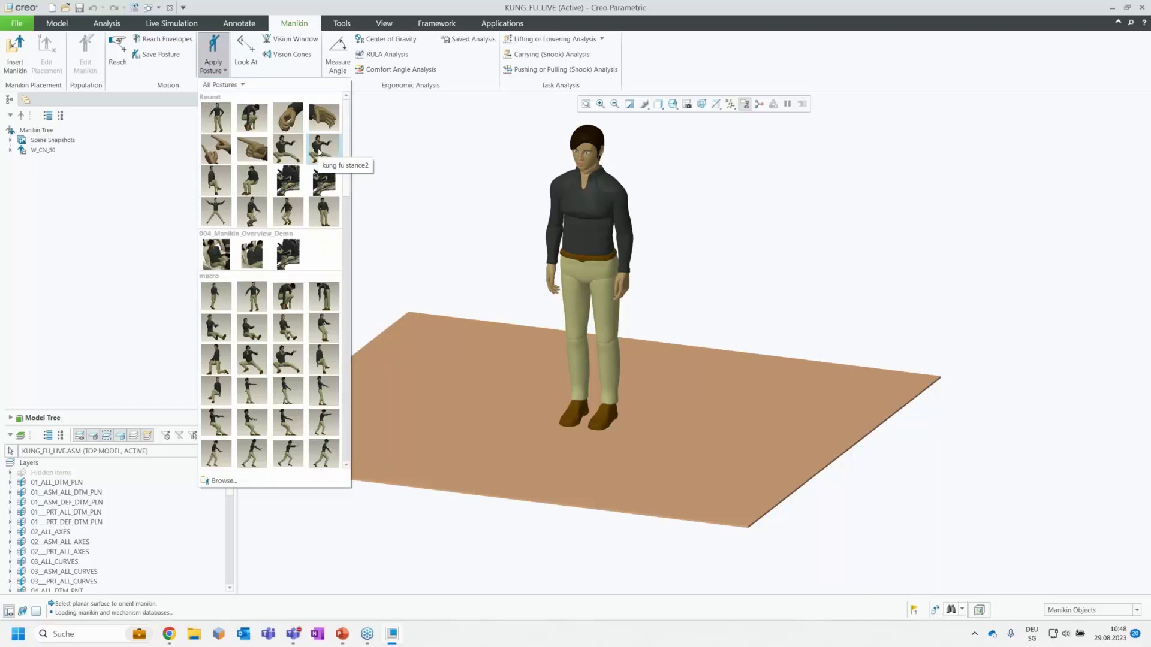
{"action": "left_click", "coordinate": [319, 152]}
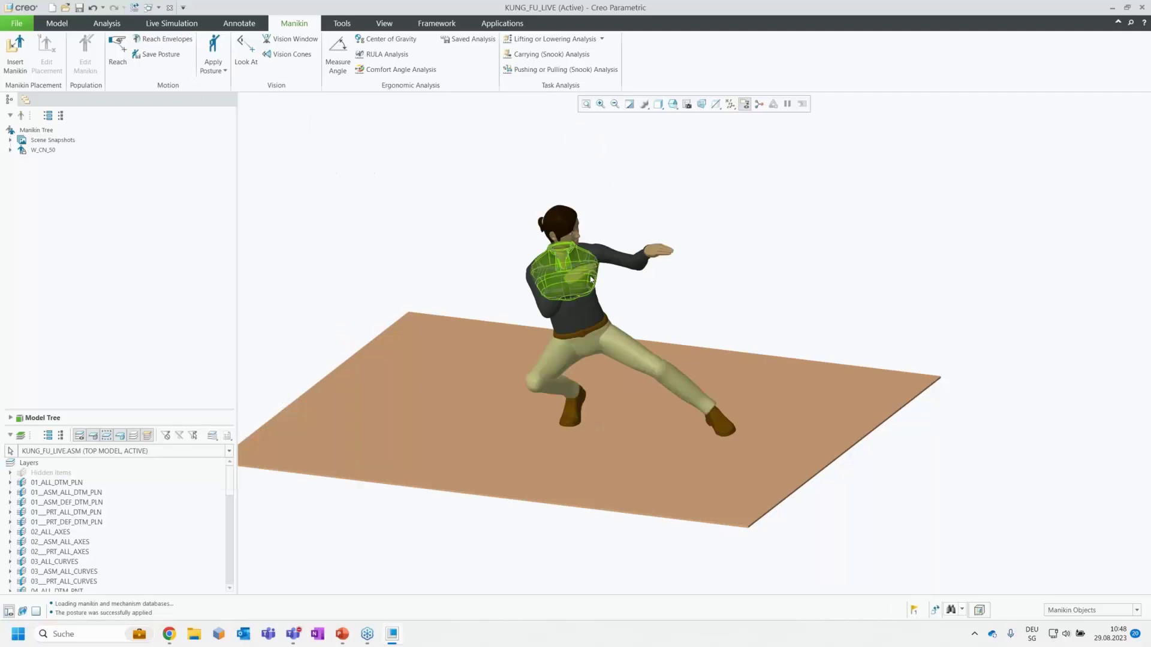
{"action": "left_click", "coordinate": [57, 23]}
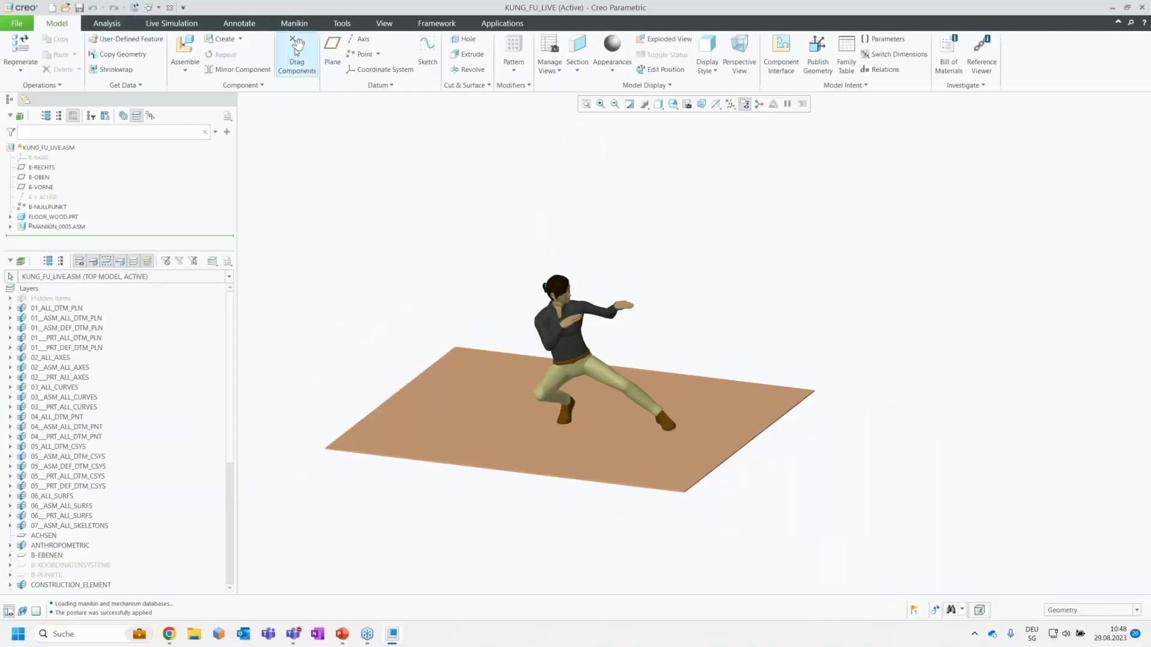
{"action": "left_click", "coordinate": [296, 50]}
{"action": "left_click", "coordinate": [1002, 161]}
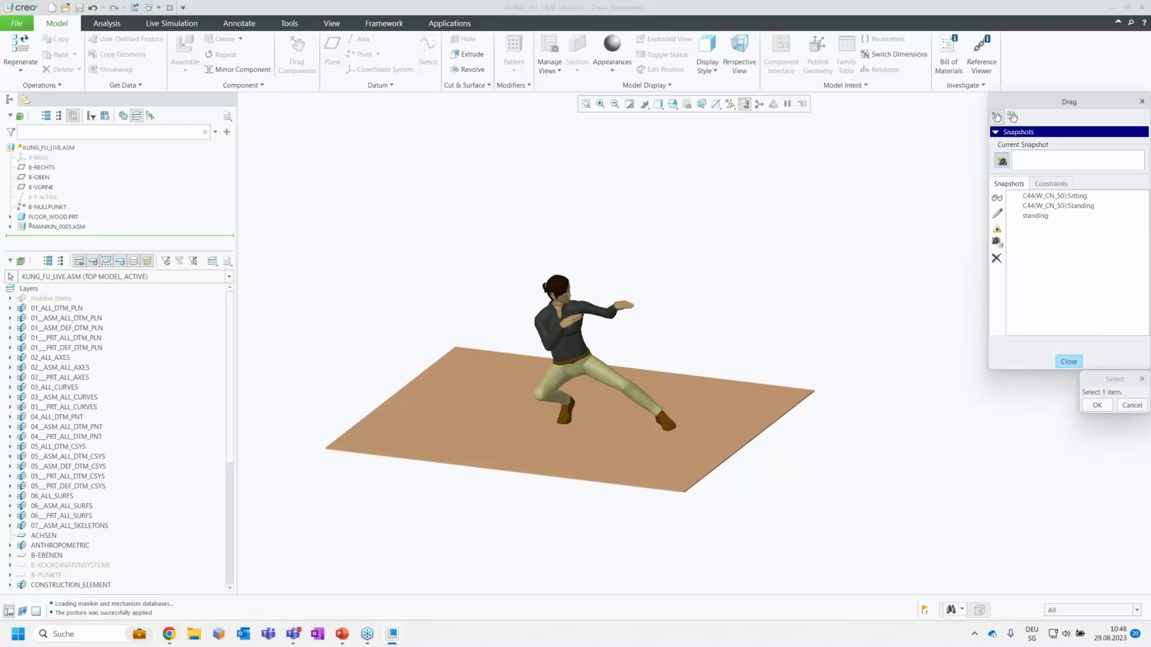
{"action": "double_click", "coordinate": [1031, 160]}
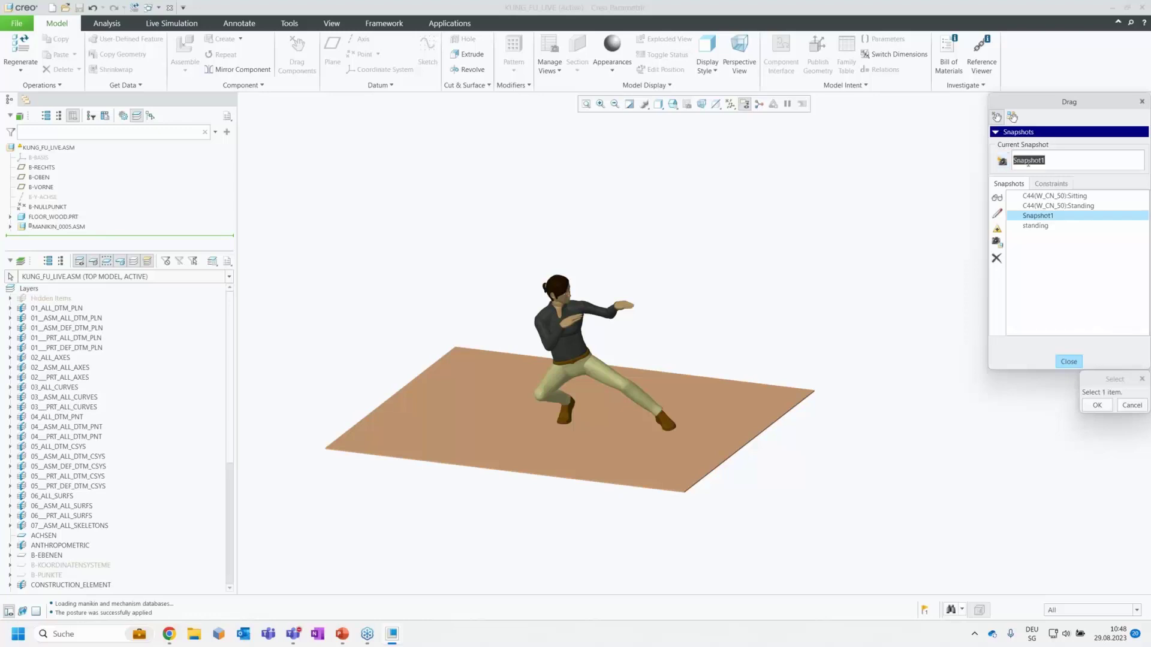
{"action": "type", "text": "kungfu"}
{"action": "key", "text": "Return"}
{"action": "left_click", "coordinate": [1068, 362]}
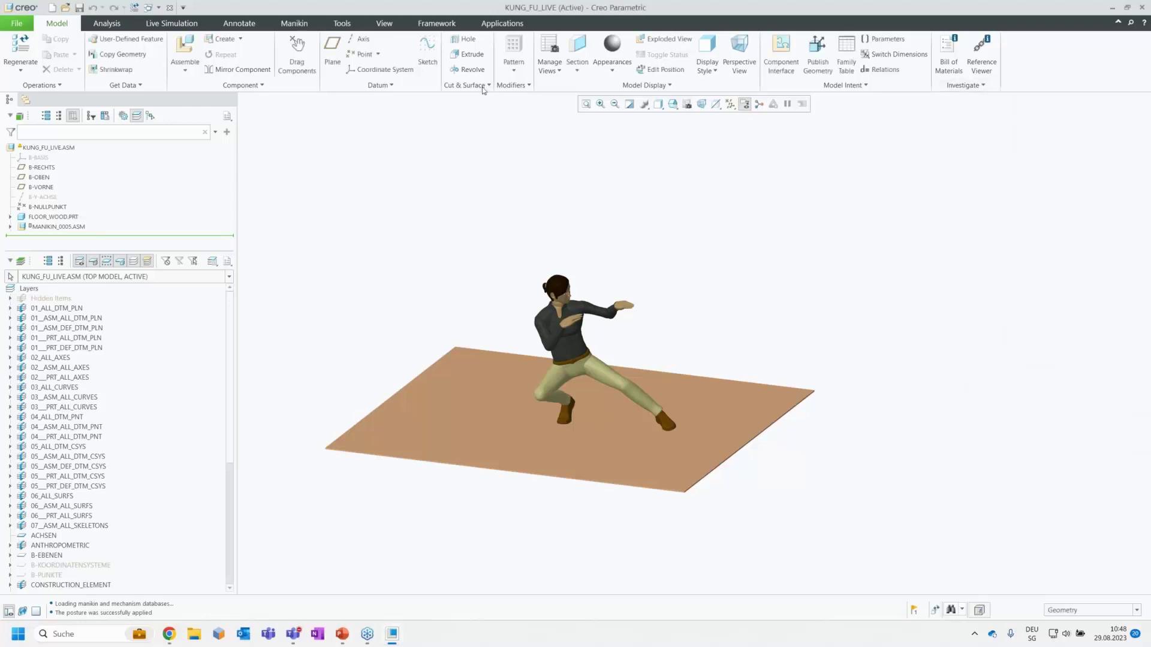
In the Animation application, create a new snapshot animation and delete the explode animation Animation1.
{"action": "left_click", "coordinate": [507, 24]}
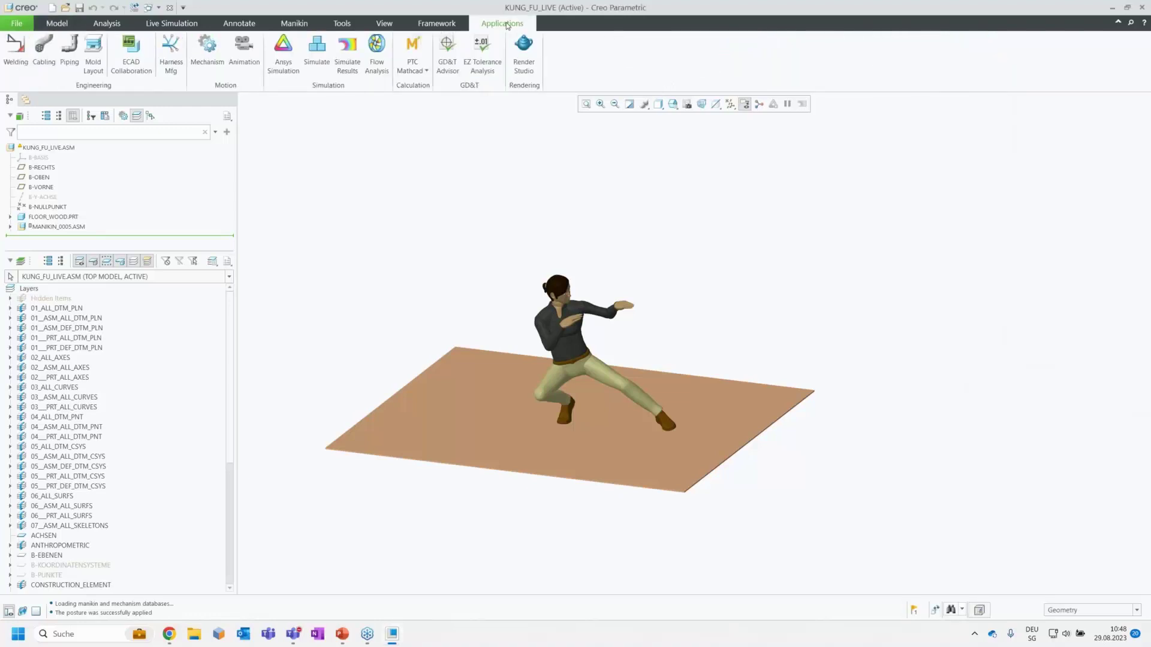
{"action": "left_click", "coordinate": [244, 50]}
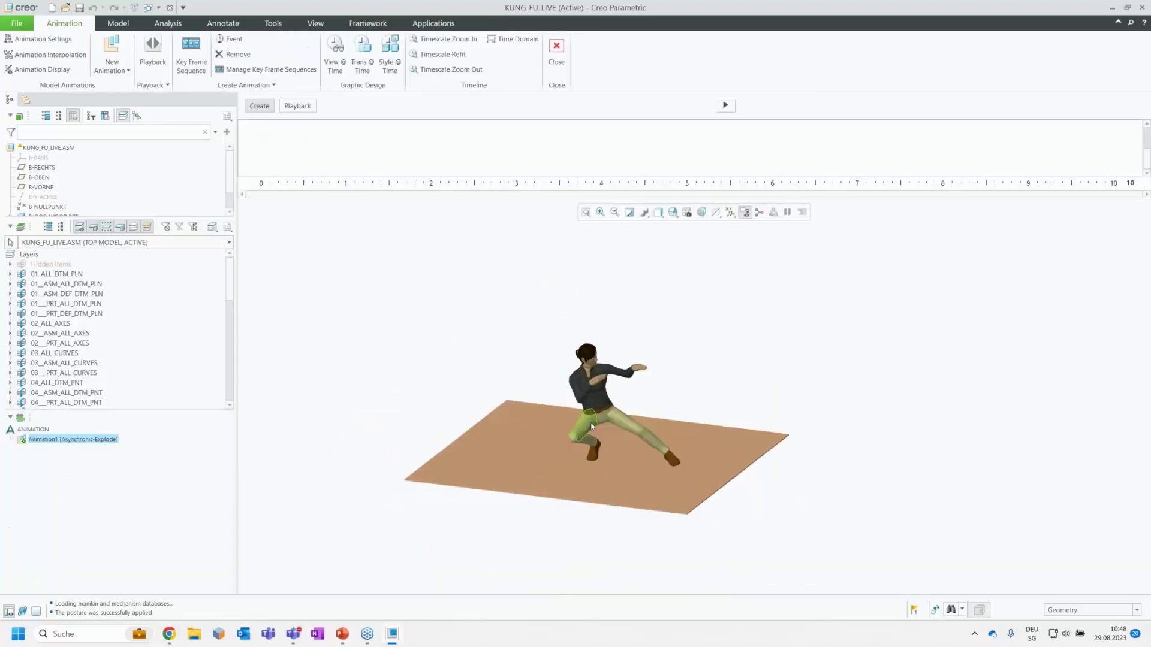
{"action": "left_click", "coordinate": [592, 426]}
{"action": "left_click", "coordinate": [581, 424]}
{"action": "scroll", "coordinate": [579, 399], "scroll_direction": "down", "scroll_amount": 1}
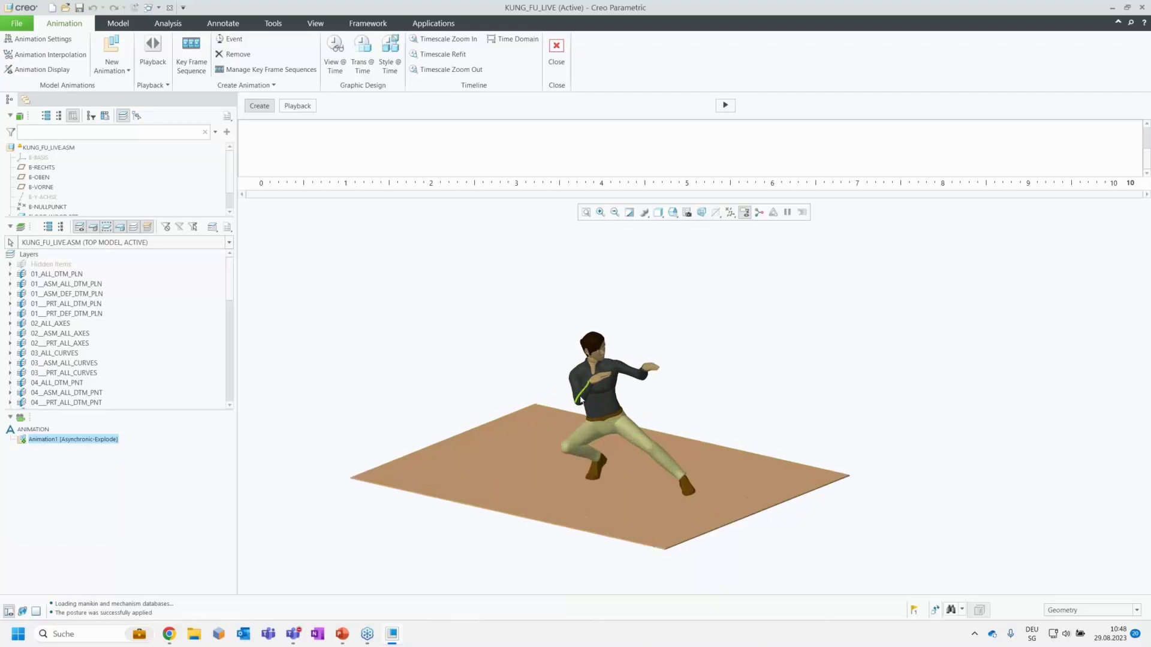
{"action": "right_click", "coordinate": [45, 431]}
{"action": "mouse_move", "coordinate": [69, 435]}
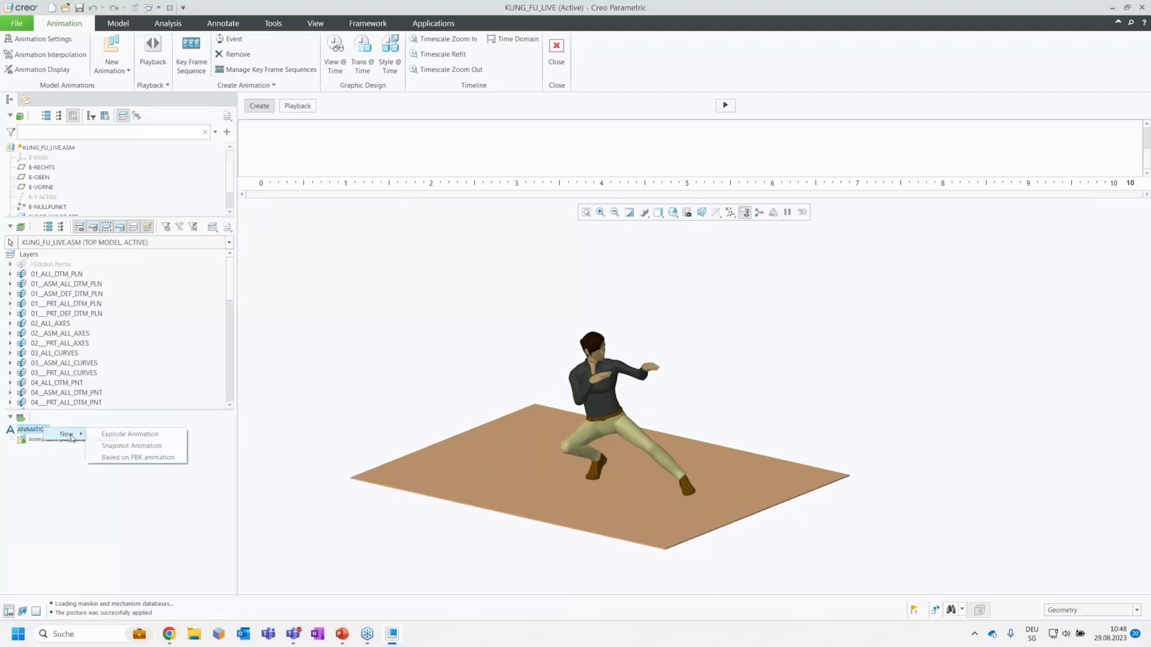
{"action": "left_click", "coordinate": [145, 451]}
{"action": "key", "text": "Return"}
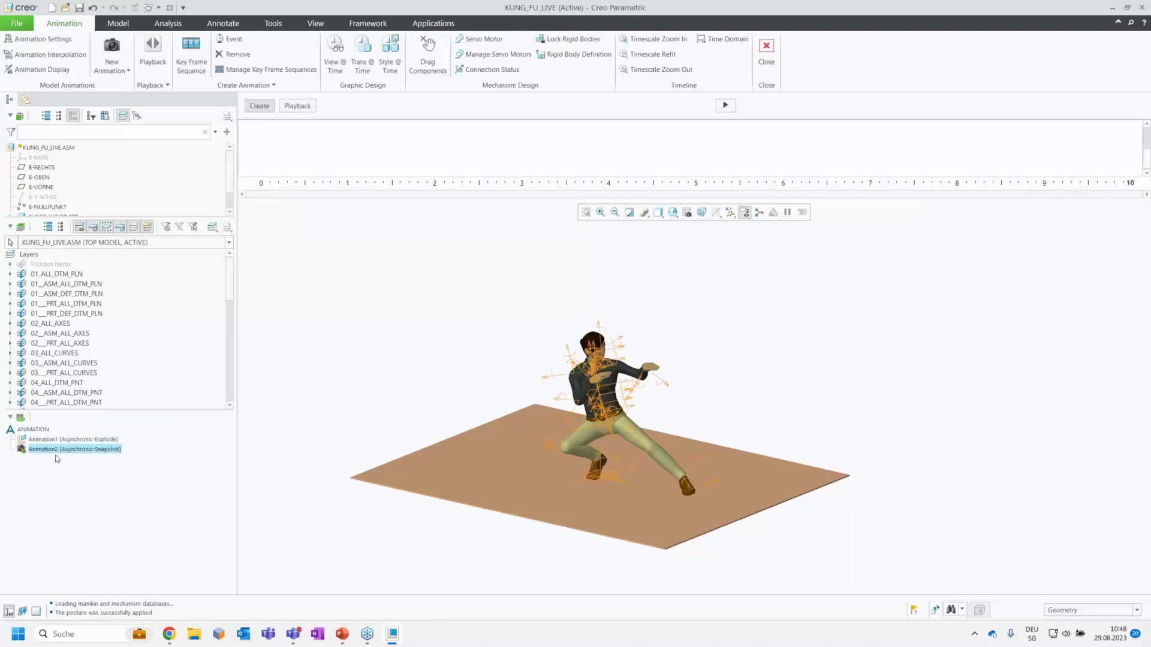
{"action": "right_click", "coordinate": [70, 440]}
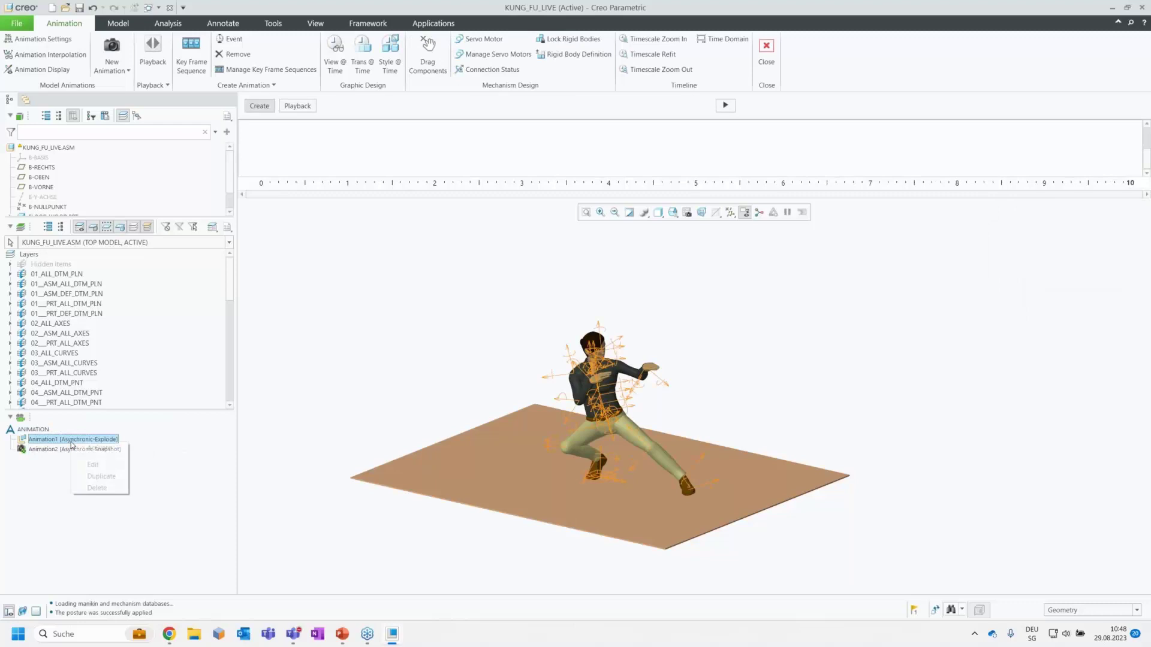
{"action": "left_click", "coordinate": [101, 487]}
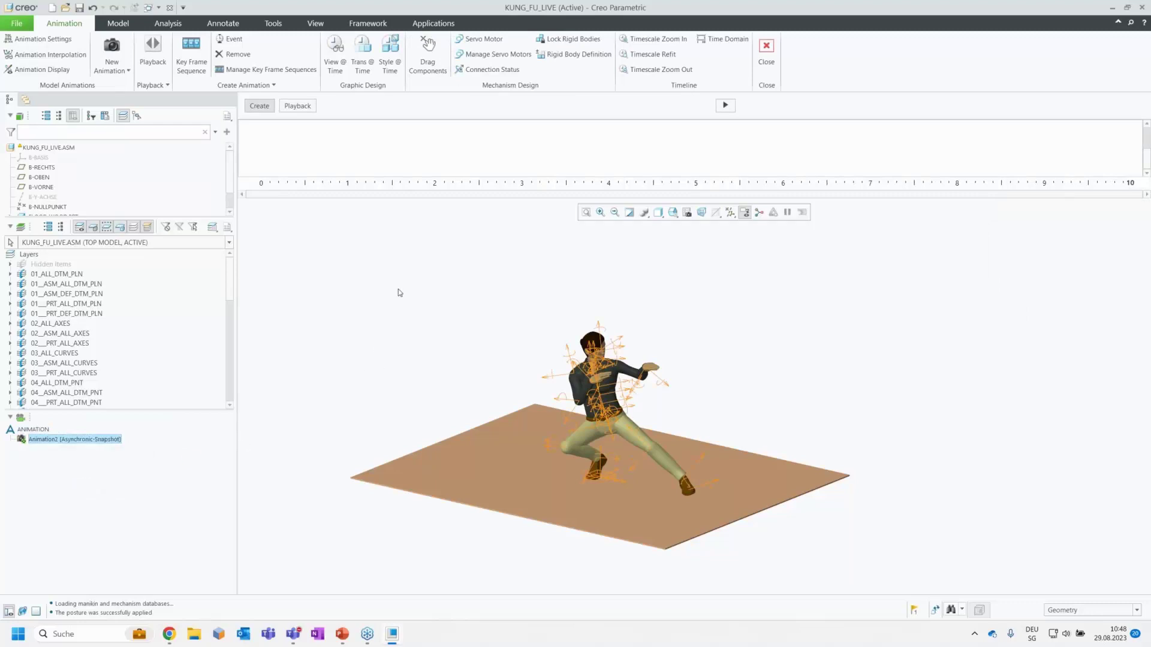
Start a key frame sequence and add the "standing" snapshot at time 0, accepting display of the outdated snapshot.
{"action": "left_click", "coordinate": [192, 53]}
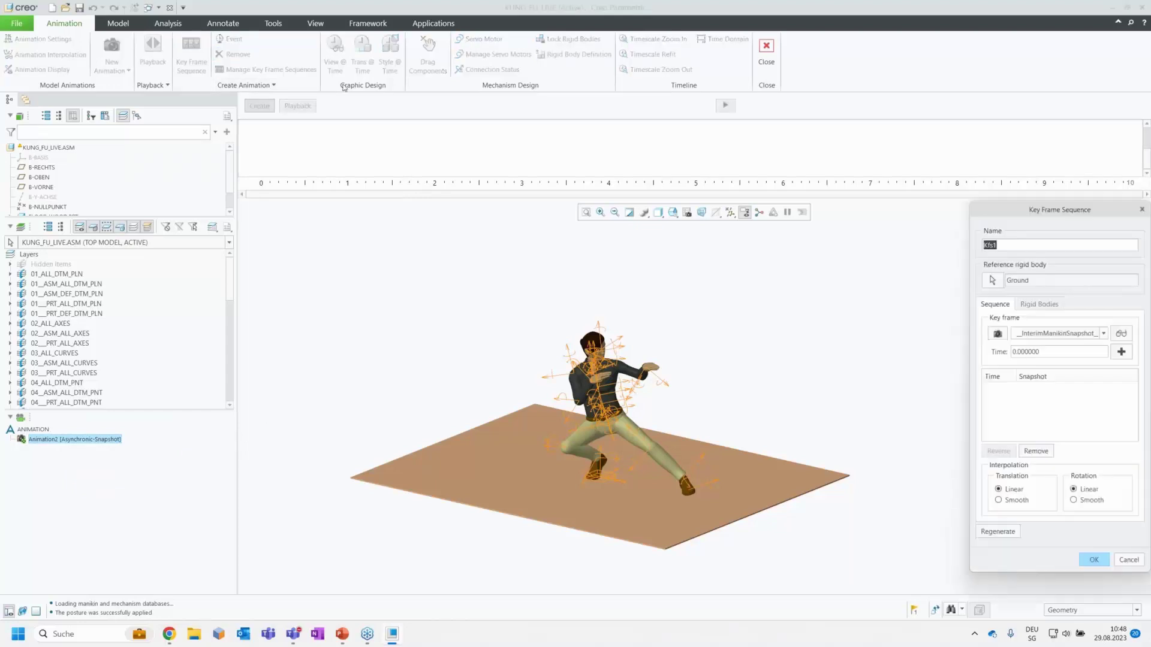
{"action": "left_click_drag", "start_coordinate": [1043, 211], "coordinate": [912, 93]}
{"action": "left_click", "coordinate": [946, 216]}
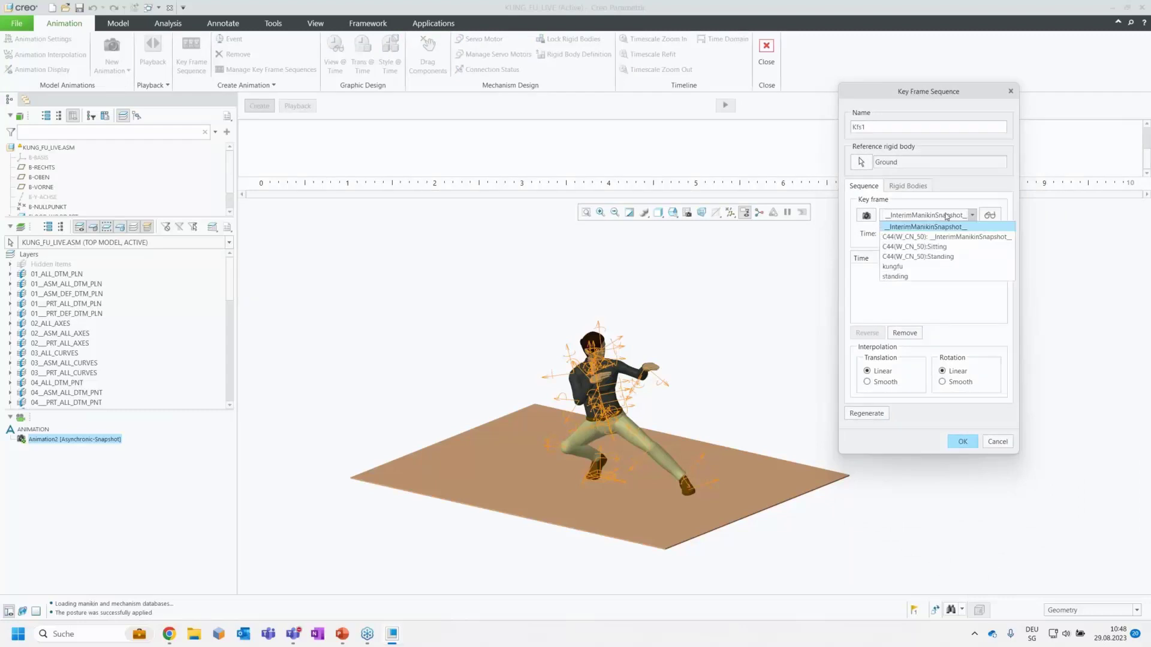
{"action": "left_click", "coordinate": [939, 281]}
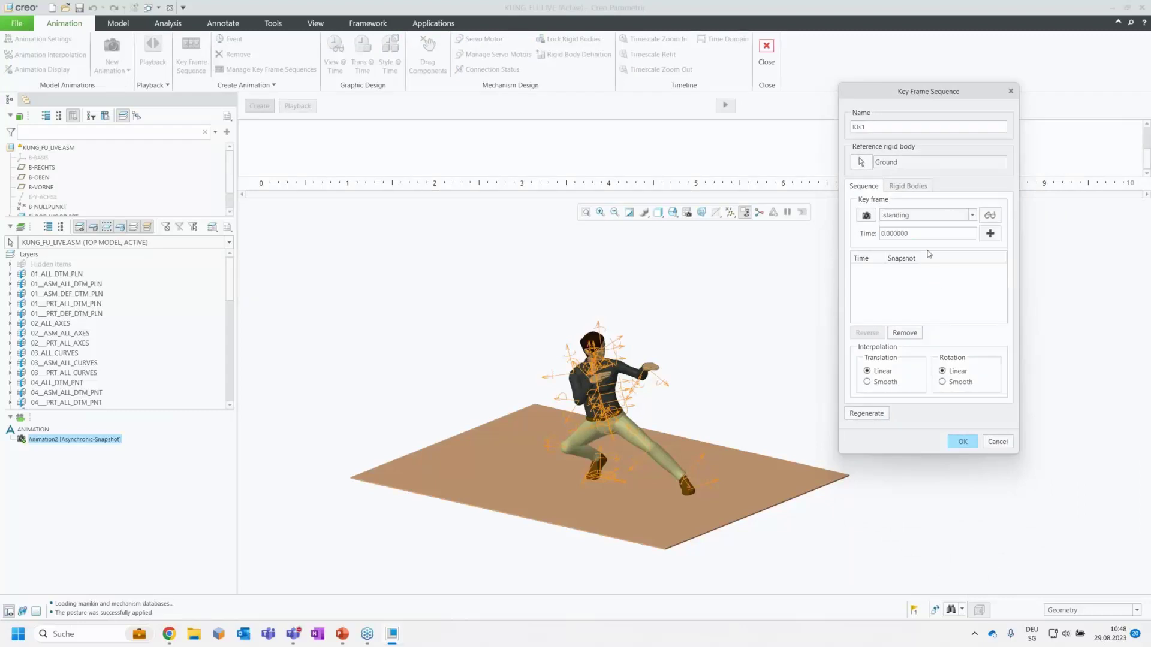
{"action": "left_click", "coordinate": [990, 234]}
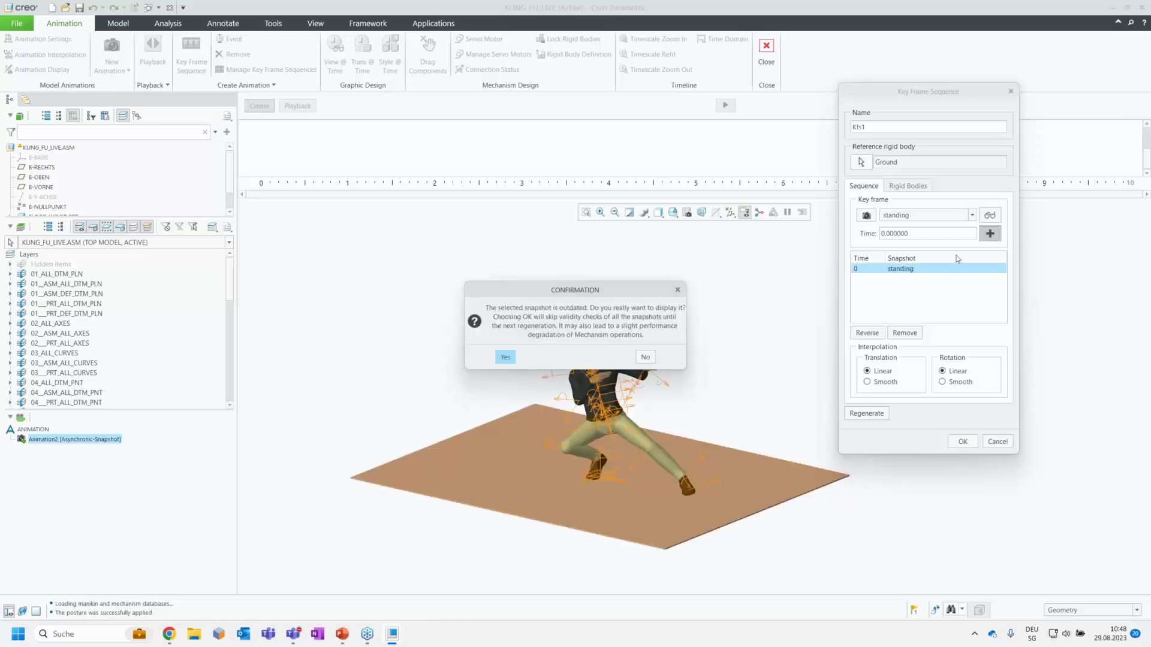
{"action": "left_click", "coordinate": [507, 357]}
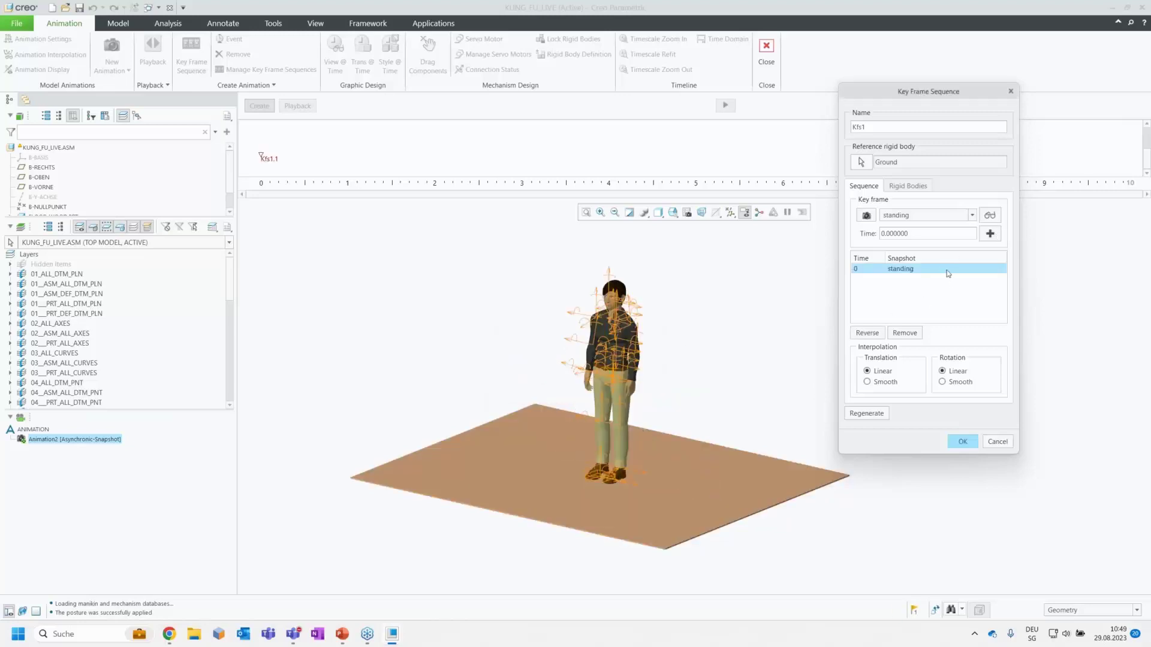
Add the "kungfu" snapshot to the key frame sequence at times 1 and 5.
{"action": "double_click", "coordinate": [936, 236]}
{"action": "type", "text": "4"}
{"action": "left_click", "coordinate": [972, 215]}
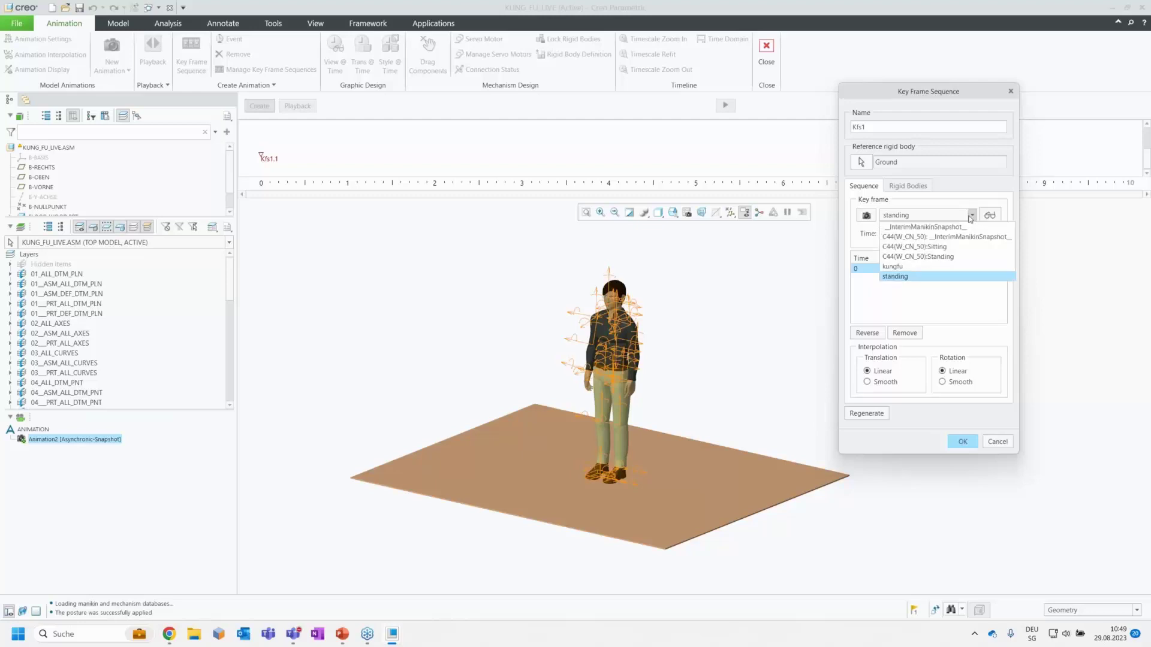
{"action": "left_click", "coordinate": [922, 266]}
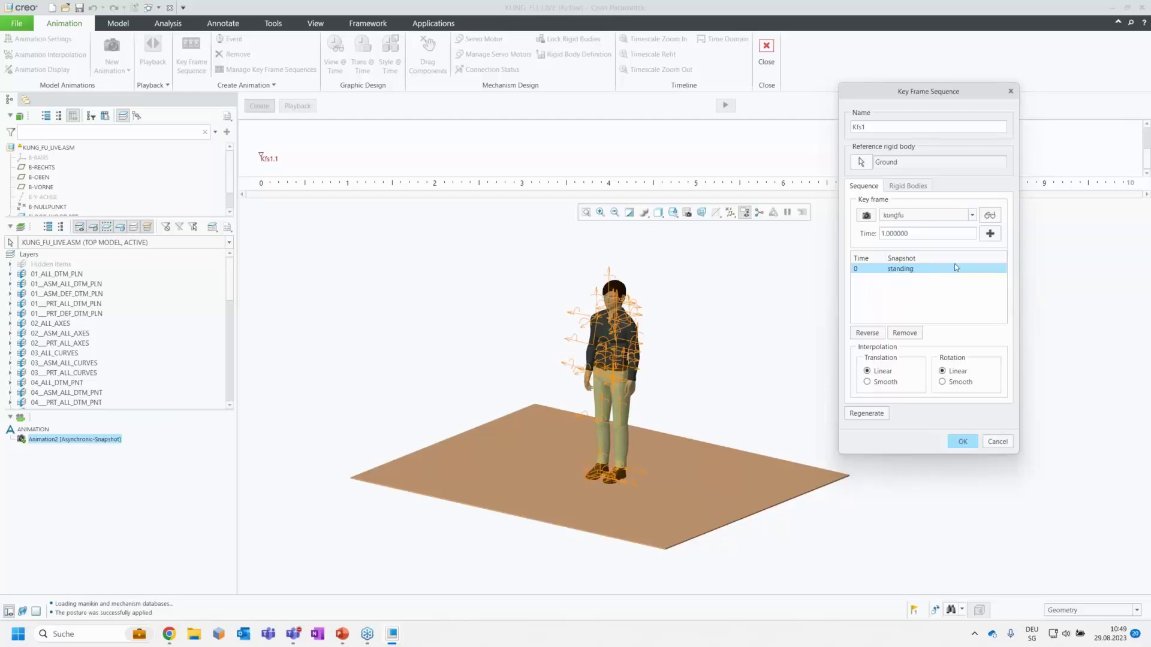
{"action": "left_click", "coordinate": [989, 233]}
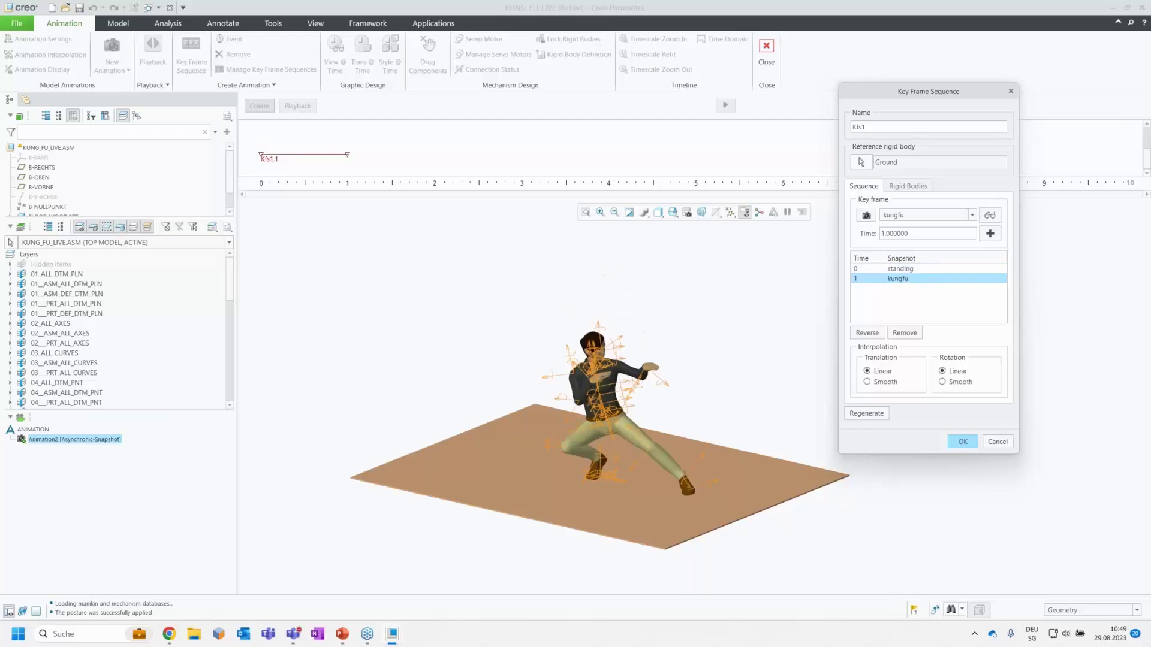
{"action": "double_click", "coordinate": [973, 235]}
{"action": "type", "text": "5"}
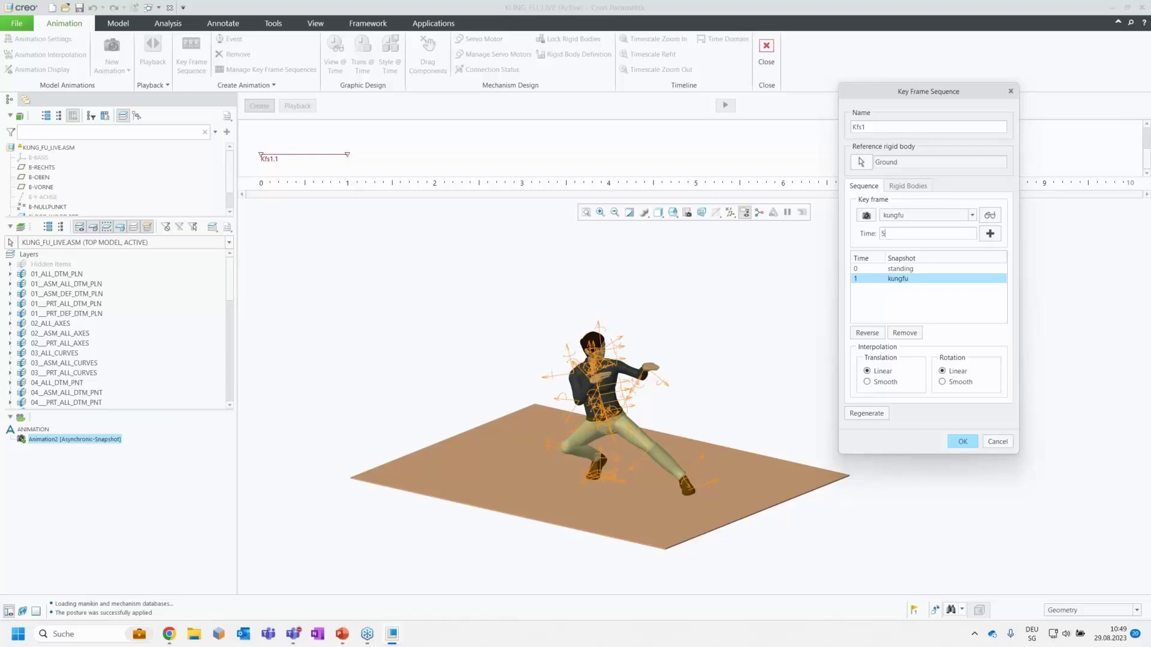
{"action": "left_click", "coordinate": [989, 234]}
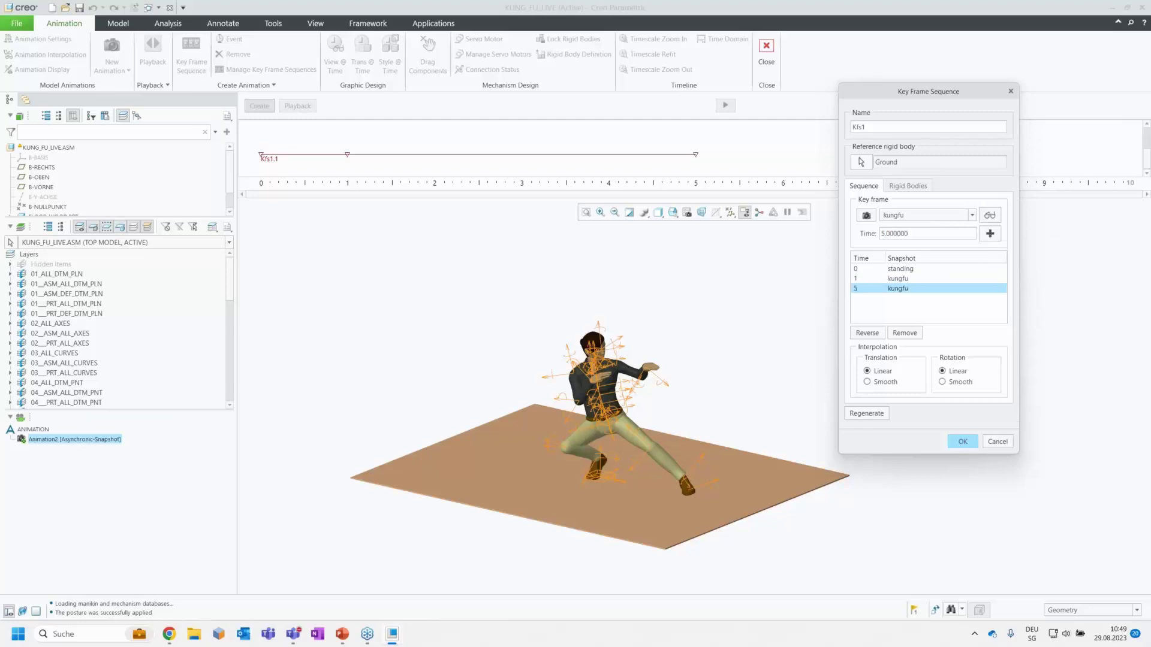
Add the "standing" snapshot as the final key frame at time 9.
{"action": "left_click", "coordinate": [926, 215]}
{"action": "left_click", "coordinate": [918, 276]}
{"action": "left_click", "coordinate": [989, 235]}
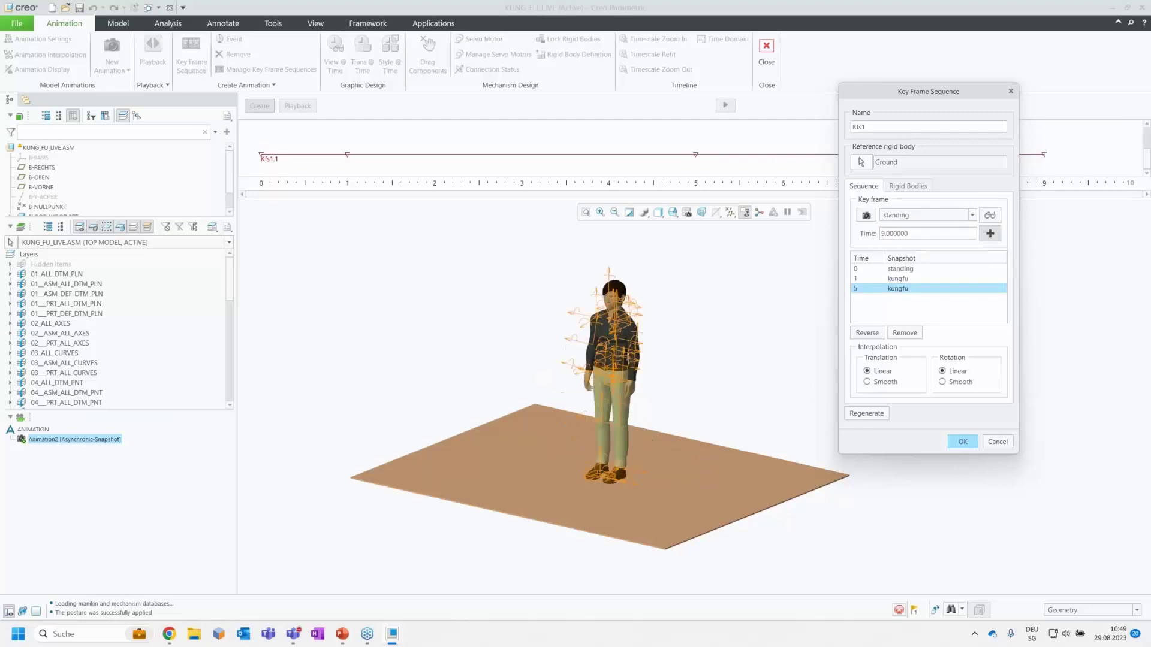
Set the first "kungfu" key frame's time to 4 and confirm the key frame sequence.
{"action": "left_click", "coordinate": [891, 279]}
{"action": "double_click", "coordinate": [896, 234]}
{"action": "type", "text": "4"}
{"action": "key", "text": "Return"}
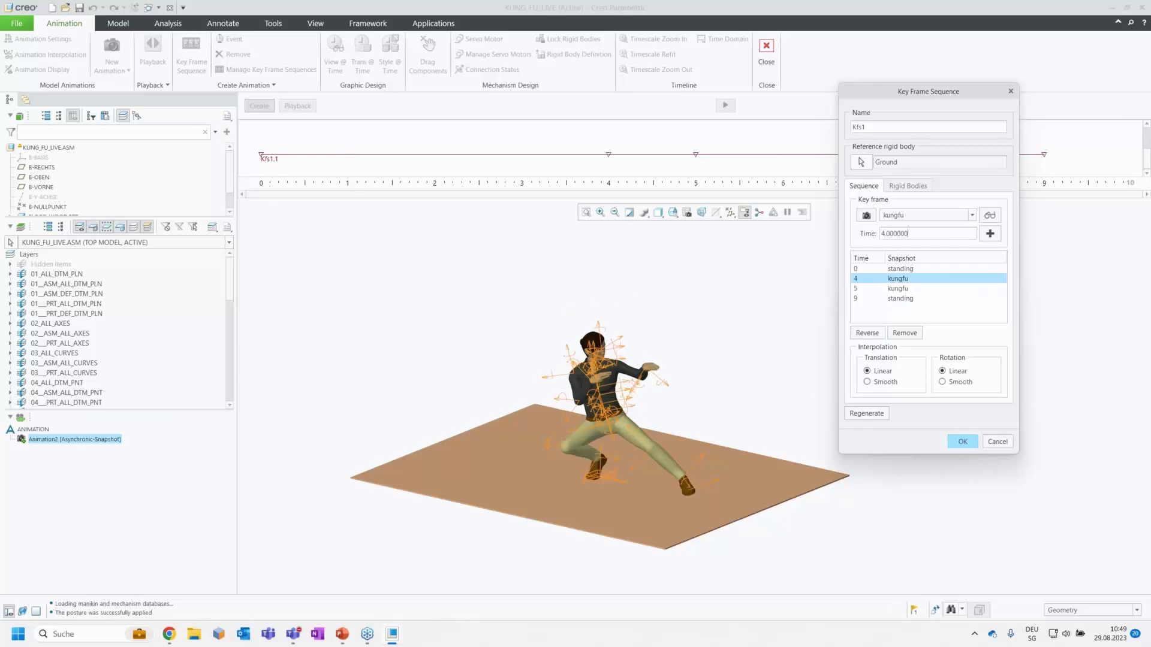
{"action": "left_click", "coordinate": [962, 442]}
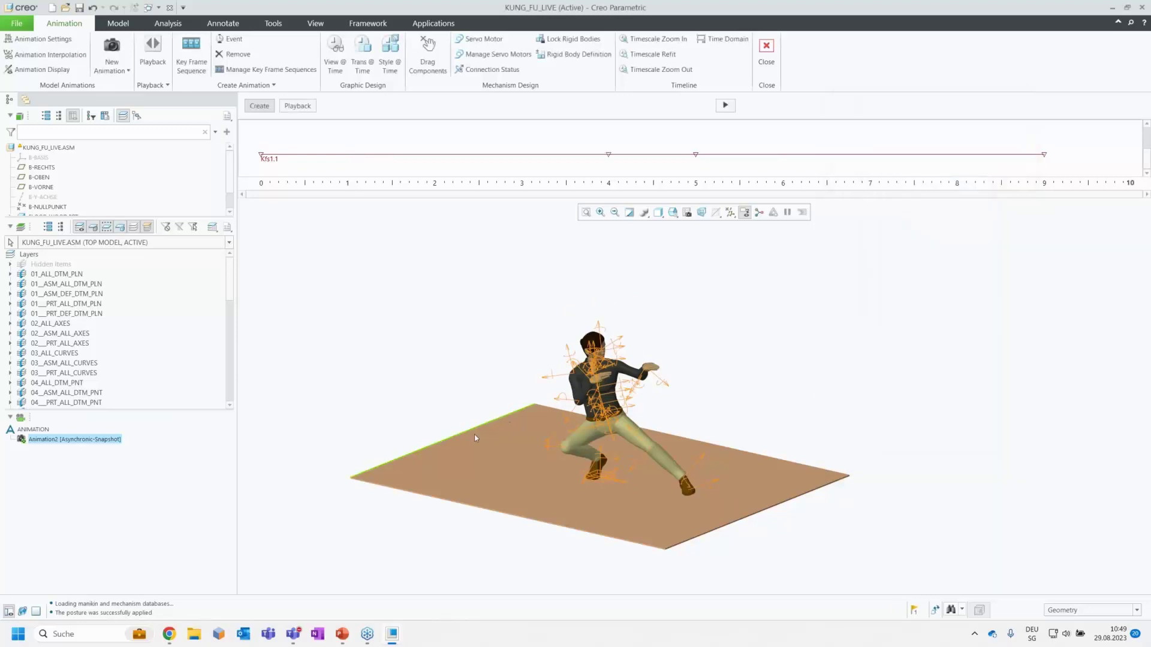
Generate the snapshot animation and play back the manikin's movement between the standing and kung fu postures, then stop it.
{"action": "scroll", "coordinate": [476, 444], "scroll_direction": "up", "scroll_amount": 2}
{"action": "scroll", "coordinate": [586, 518], "scroll_direction": "up", "scroll_amount": 2}
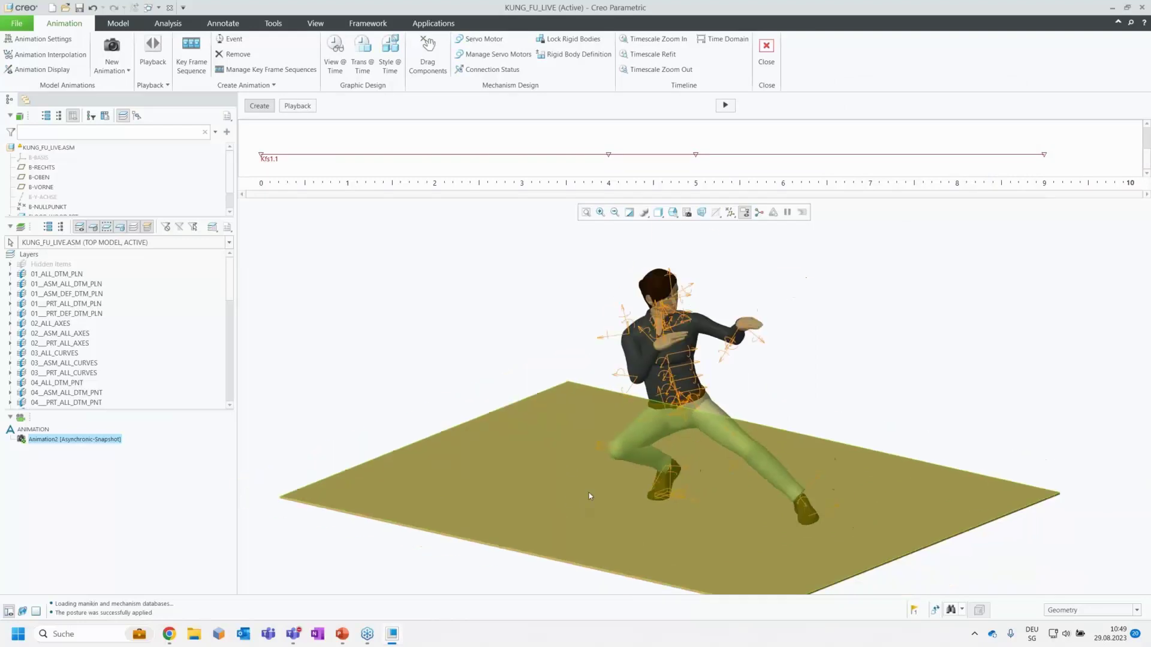
{"action": "scroll", "coordinate": [821, 332], "scroll_direction": "up", "scroll_amount": 2}
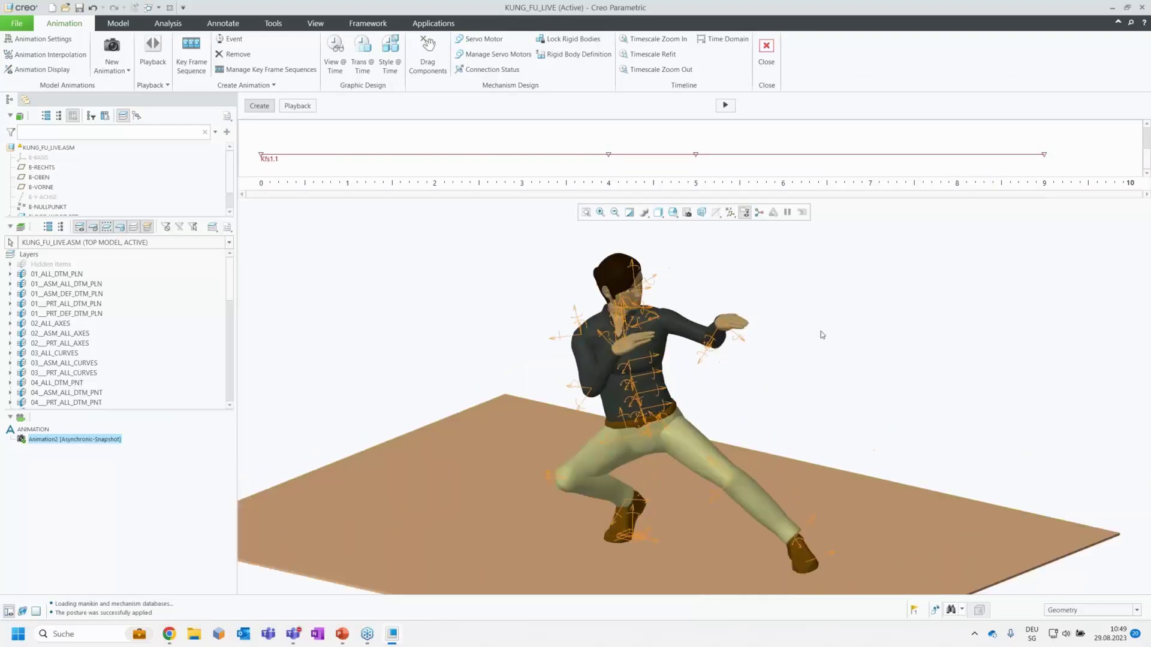
{"action": "left_click", "coordinate": [726, 106]}
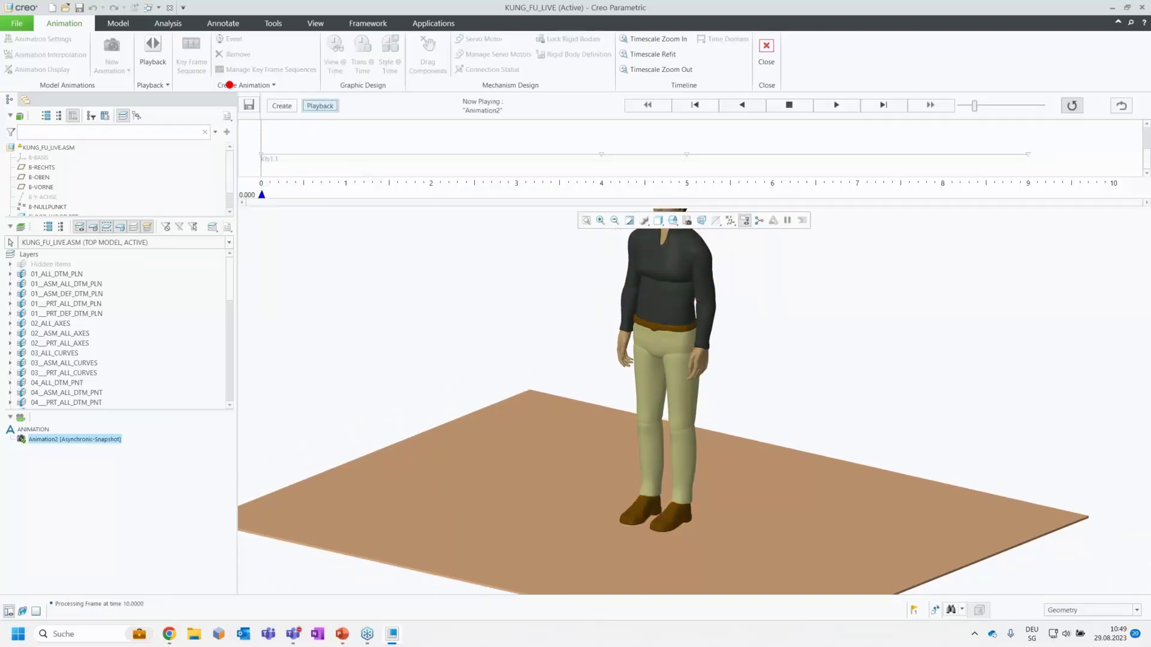
{"action": "scroll", "coordinate": [650, 312], "scroll_direction": "up", "scroll_amount": 3}
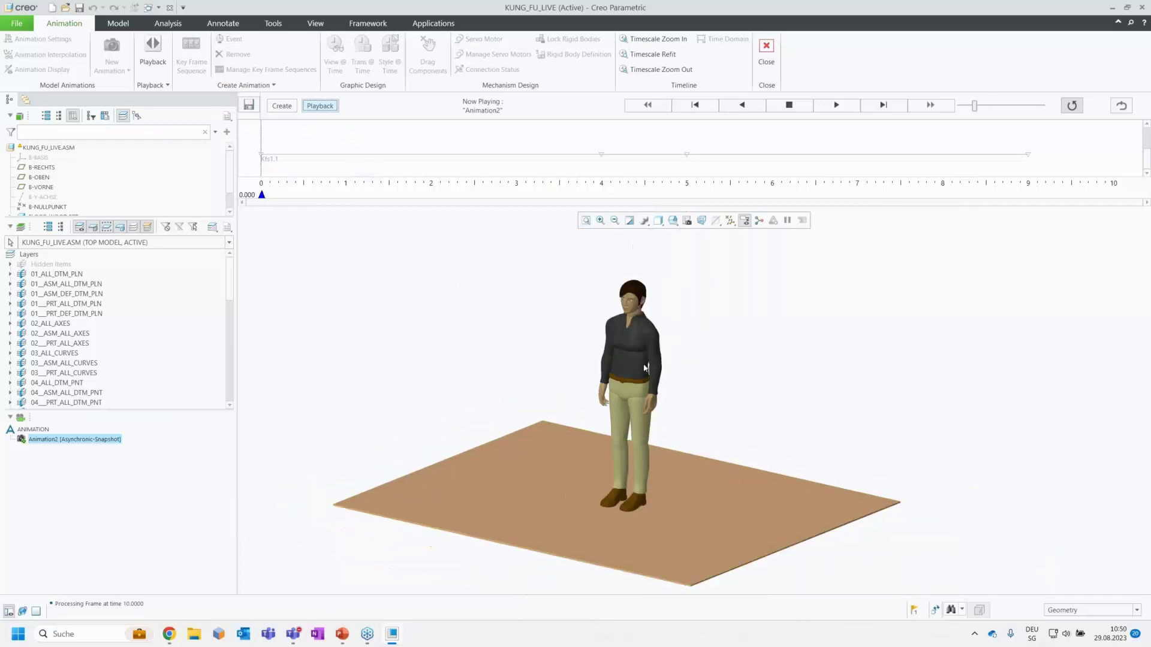
{"action": "scroll", "coordinate": [651, 318], "scroll_direction": "down", "scroll_amount": 5}
{"action": "scroll", "coordinate": [652, 319], "scroll_direction": "up", "scroll_amount": 3}
{"action": "scroll", "coordinate": [625, 491], "scroll_direction": "down", "scroll_amount": 3}
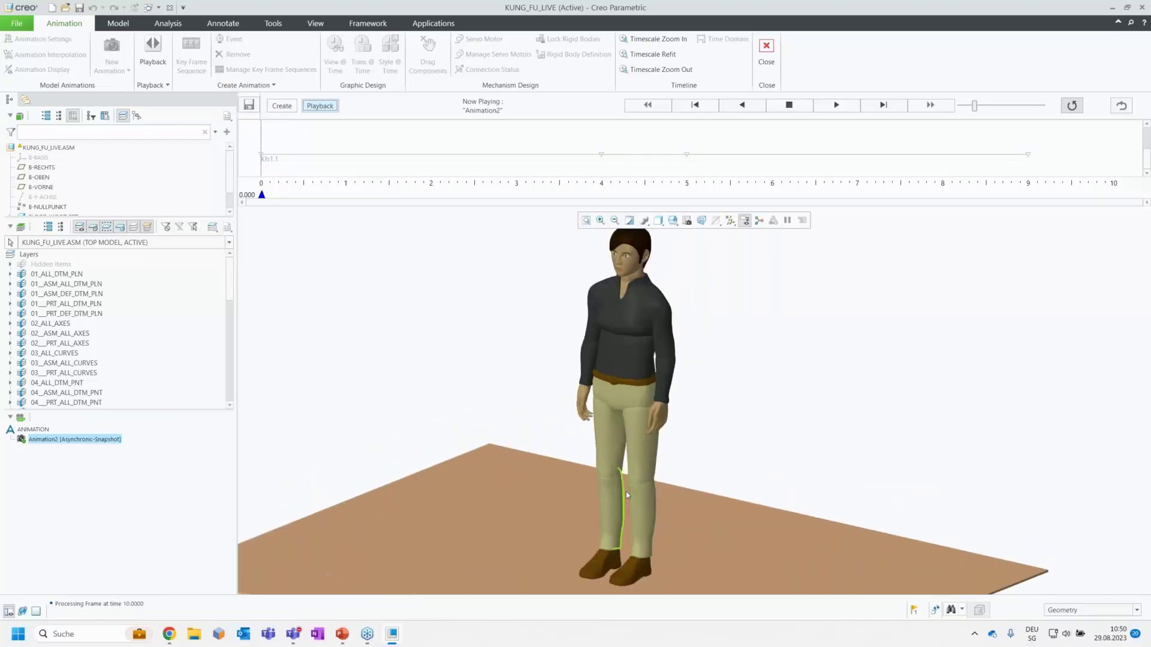
{"action": "left_click", "coordinate": [837, 106]}
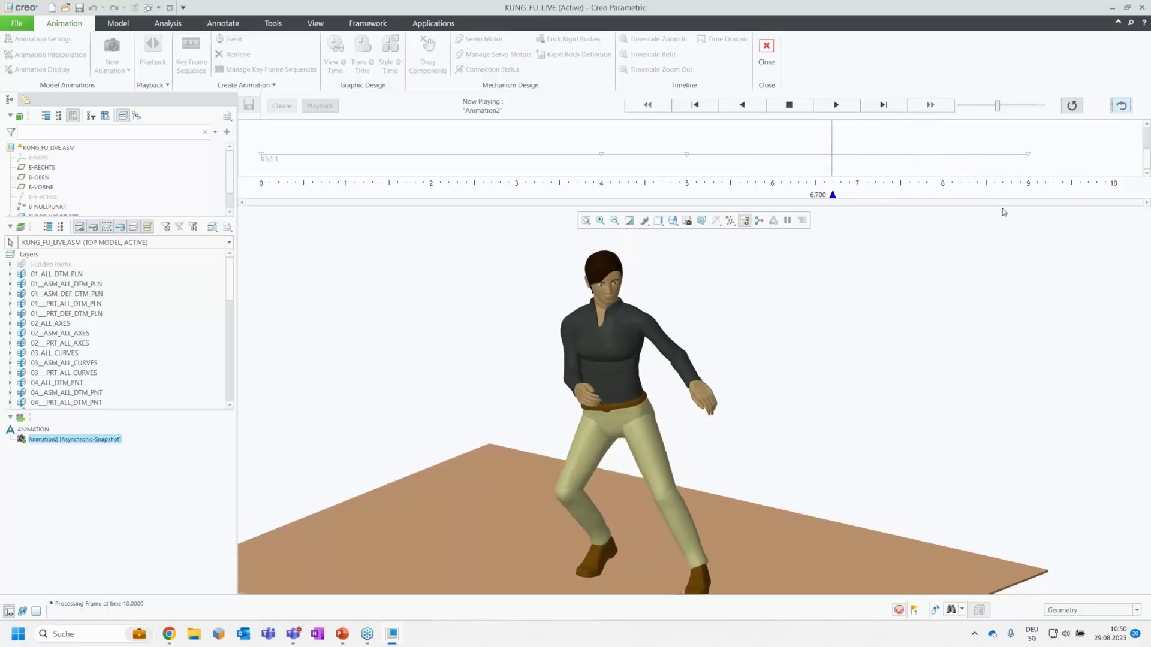
{"action": "left_click", "coordinate": [789, 105]}
Leave the Animation application and close the KUNG_FU_LIVE assembly.
{"action": "left_click", "coordinate": [769, 52]}
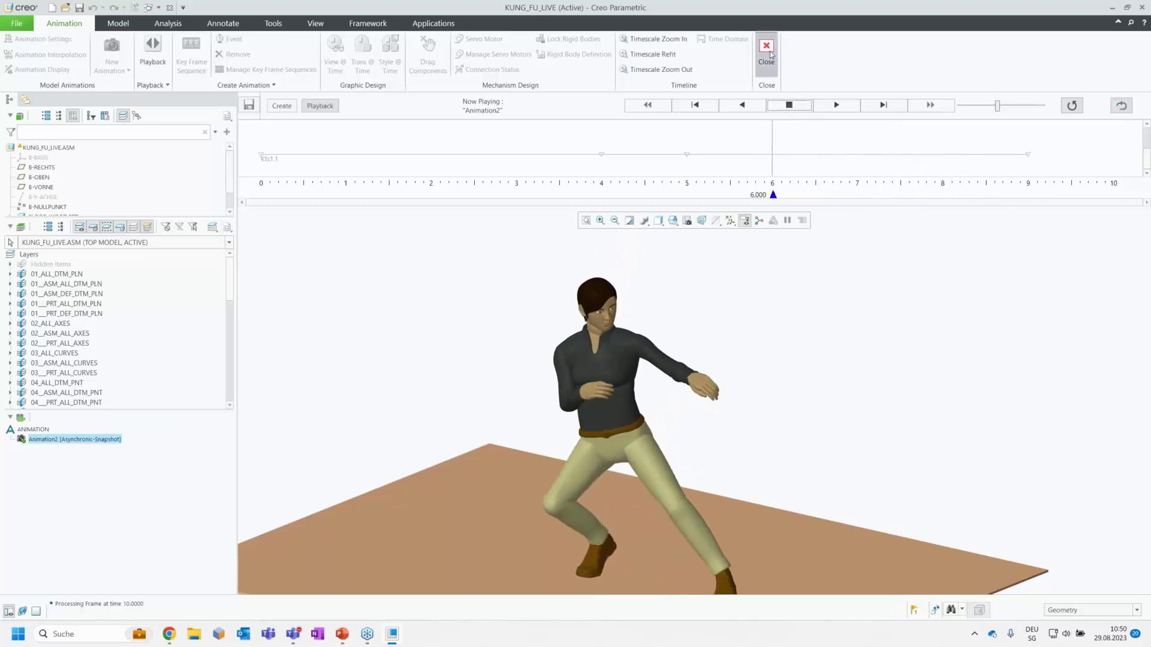
{"action": "left_click", "coordinate": [607, 378]}
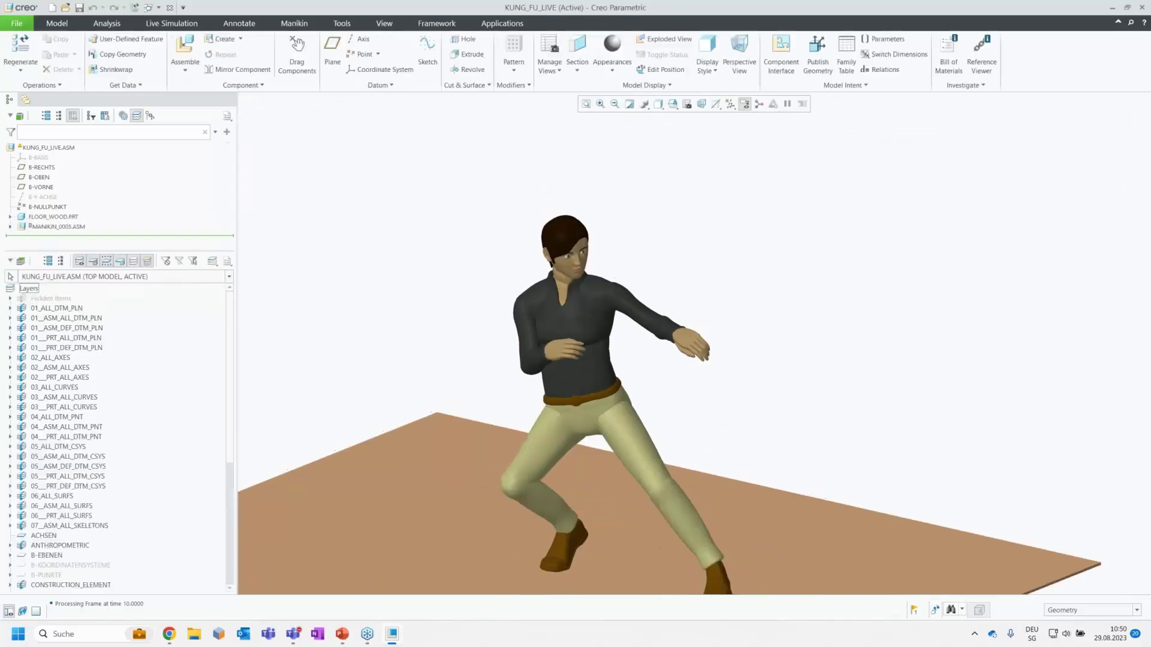
{"action": "key", "text": "ctrl+w"}
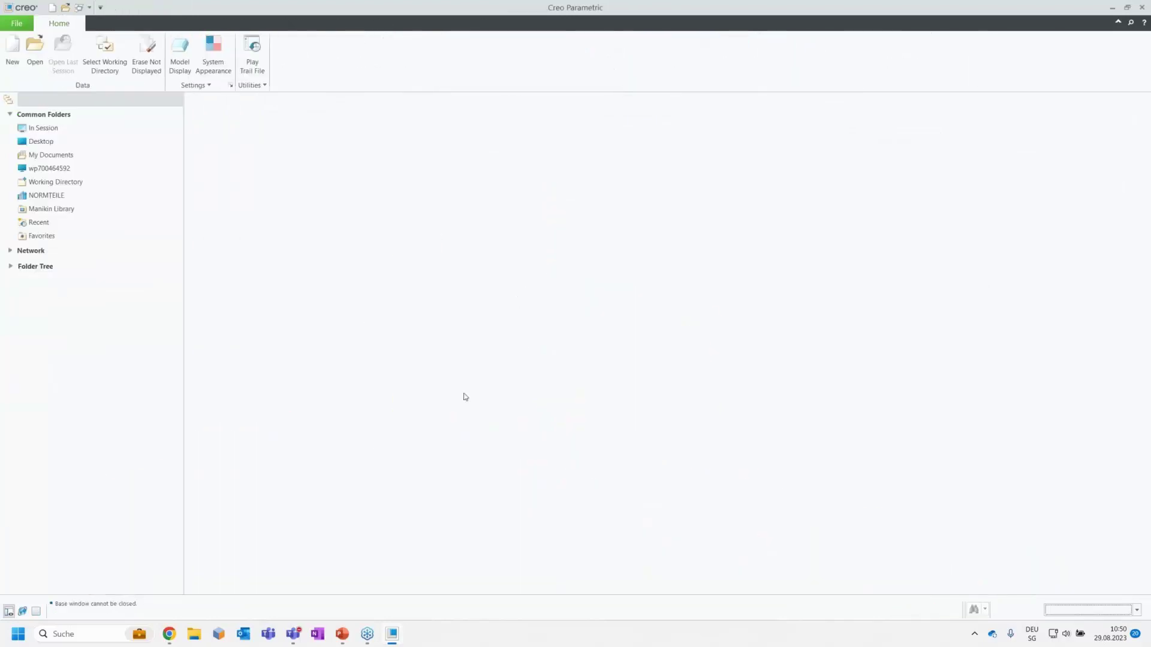
Erase the undisplayed models from the session and set the working directory to the FitnessClub folder in 002_Moving_Manikin.
{"action": "left_click", "coordinate": [147, 52]}
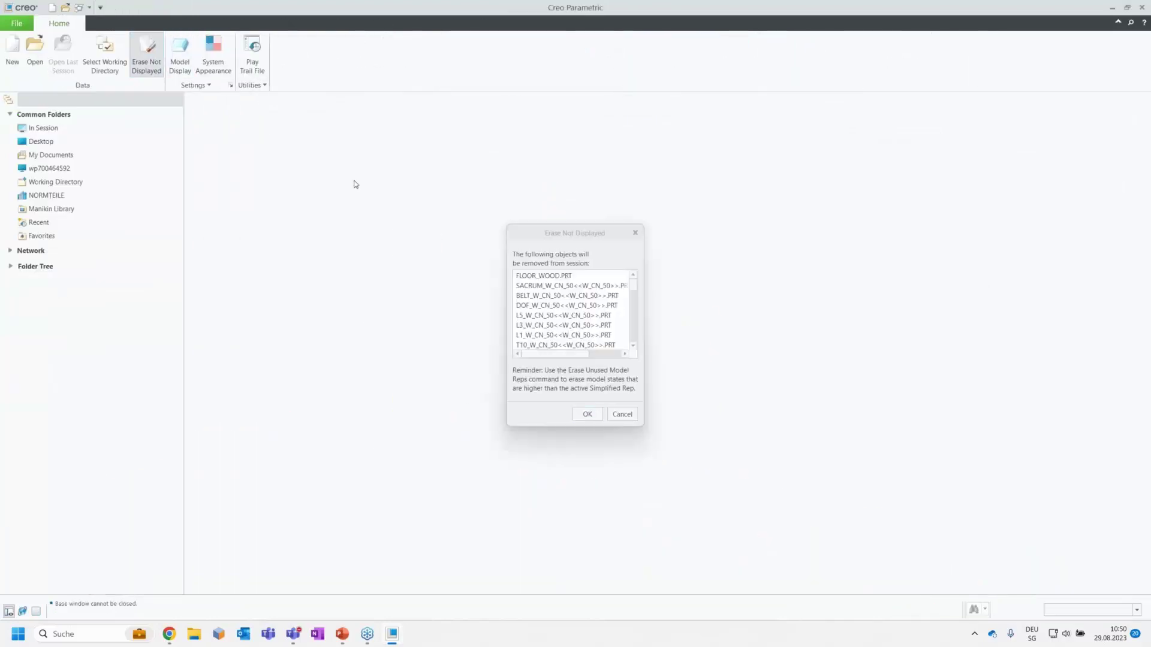
{"action": "key", "text": "Return"}
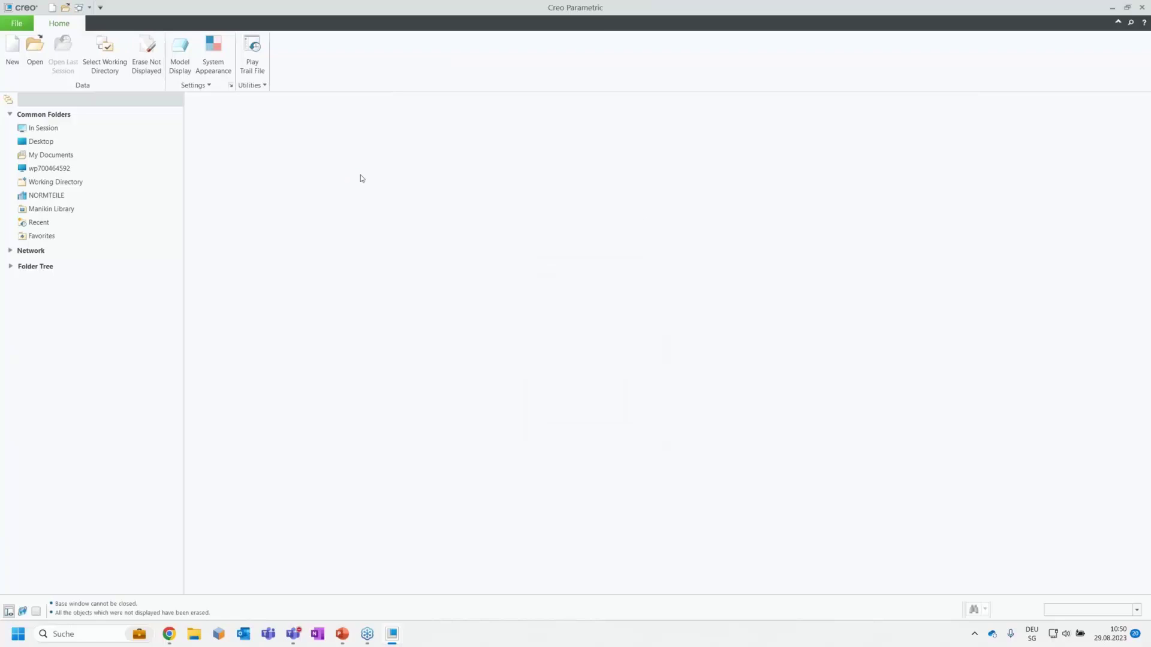
{"action": "key", "text": "w"}
{"action": "key", "text": "d"}
{"action": "left_click", "coordinate": [526, 220]}
{"action": "double_click", "coordinate": [446, 258]}
{"action": "key", "text": "Return"}
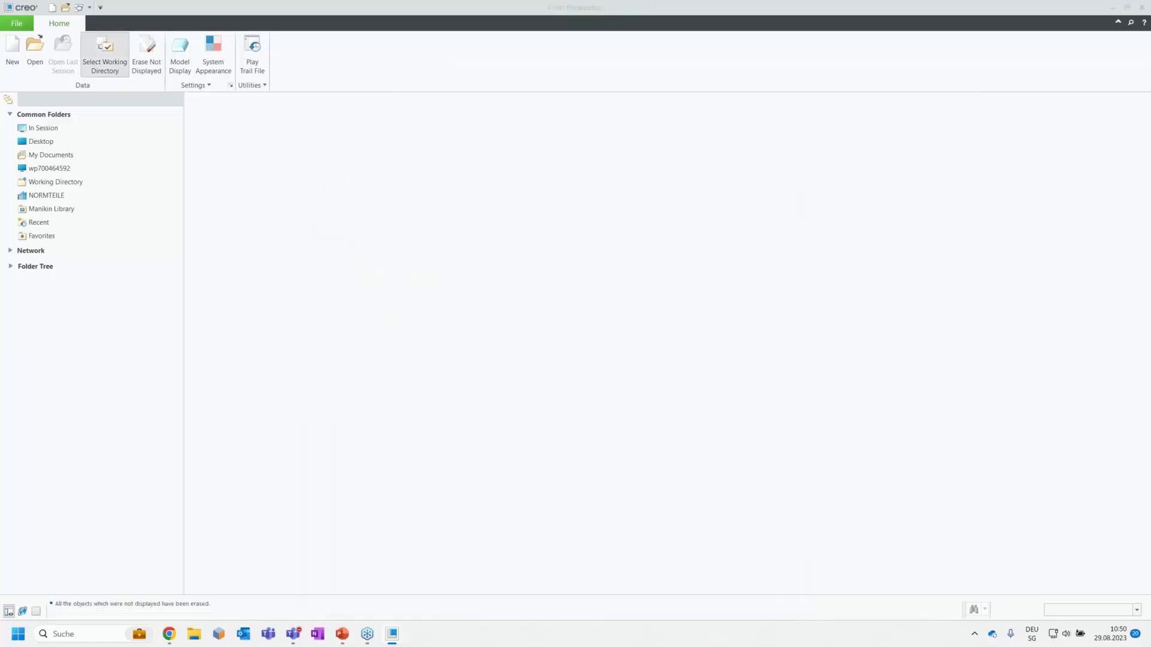
Open the assembly mc01.asm in its Master Rep and hide the annotations.
{"action": "key", "text": "ctrl+o"}
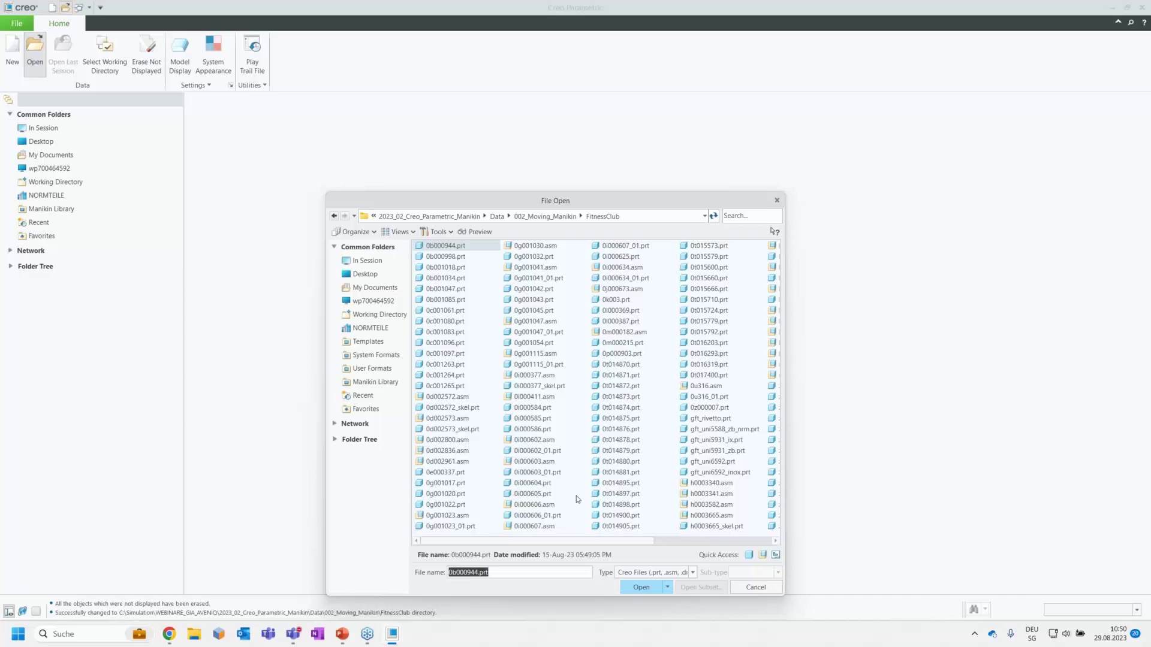
{"action": "left_click", "coordinate": [742, 217]}
{"action": "type", "text": "mc"}
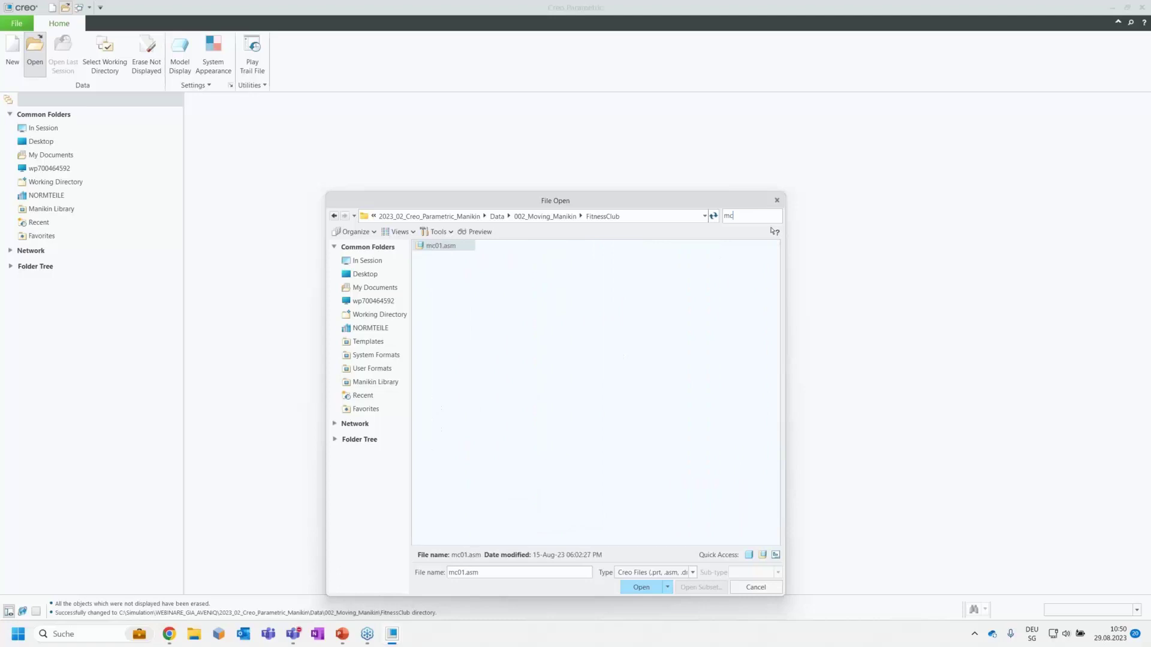
{"action": "double_click", "coordinate": [451, 251]}
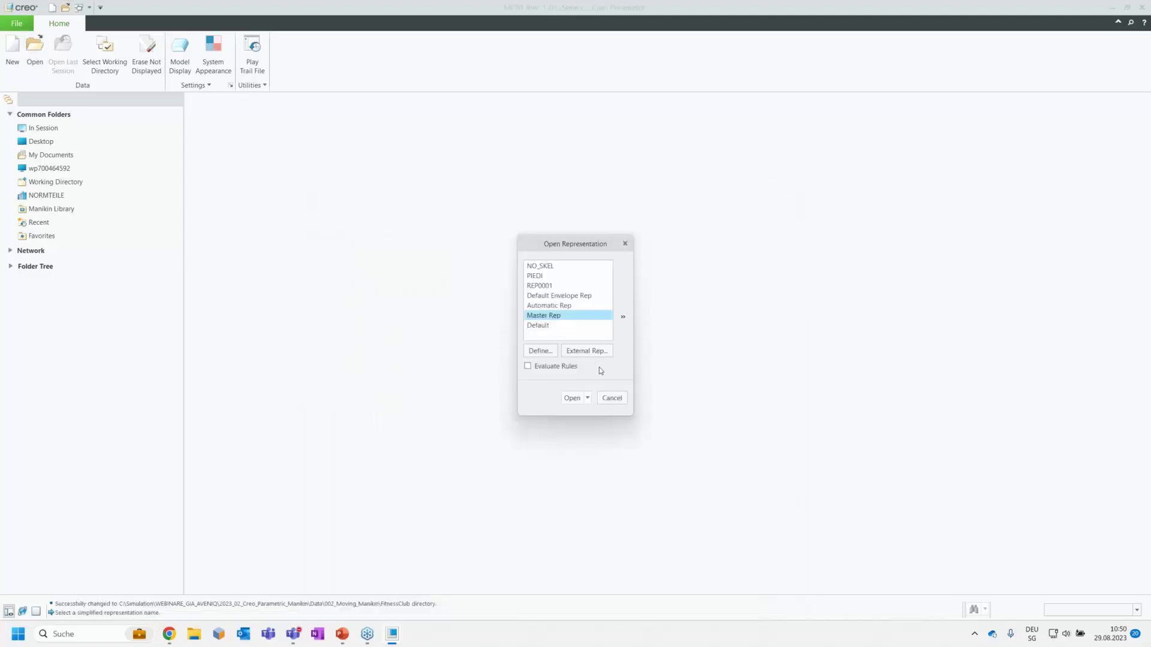
{"action": "left_click", "coordinate": [571, 399]}
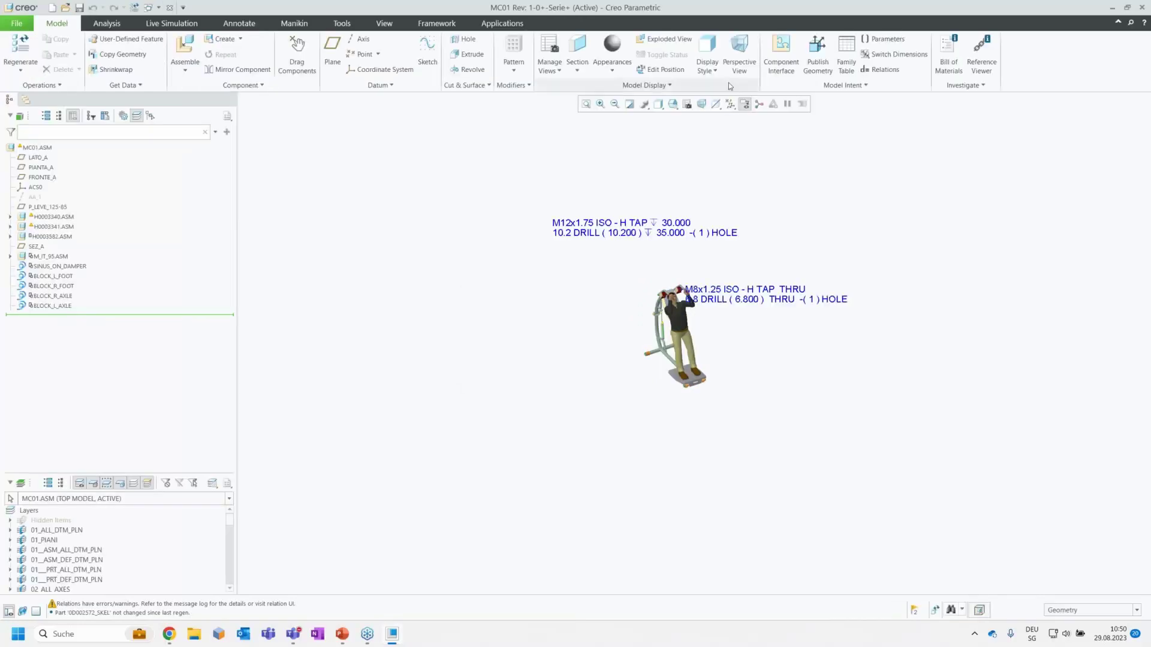
{"action": "left_click", "coordinate": [745, 105]}
{"action": "scroll", "coordinate": [657, 331], "scroll_direction": "up", "scroll_amount": 6}
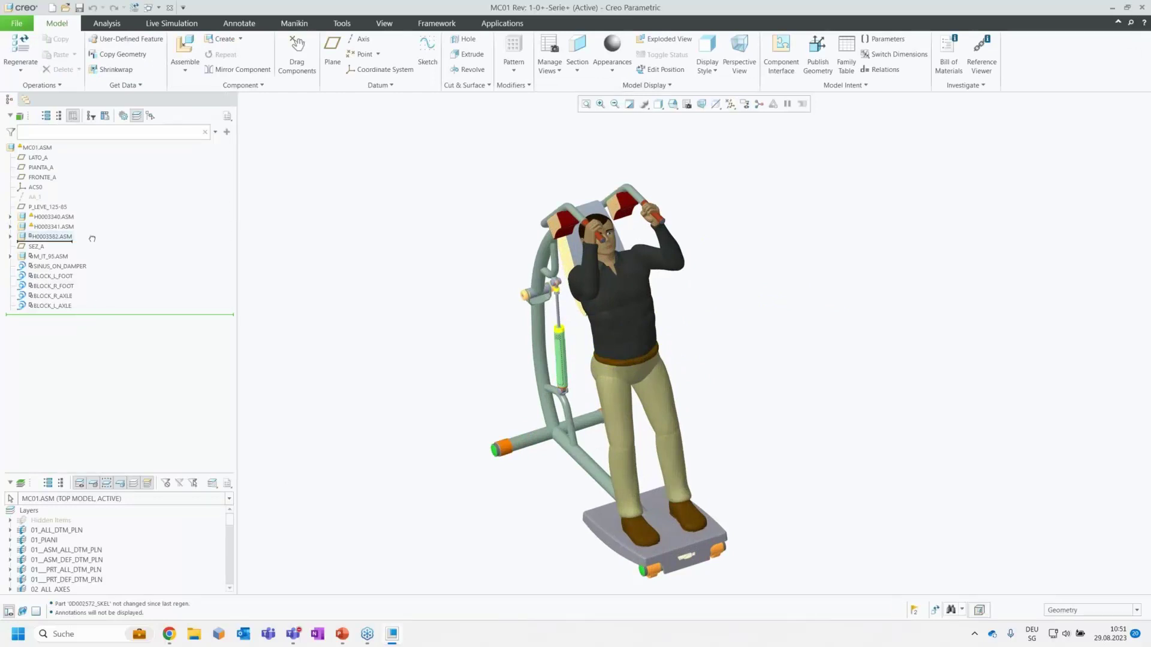
Test the fitness machine's motion without the manikin by rolling the assembly back to H0003582.ASM and moving the handle arms, and restore the full feature list.
{"action": "left_click_drag", "start_coordinate": [92, 238], "coordinate": [92, 241]}
{"action": "scroll", "coordinate": [620, 221], "scroll_direction": "up", "scroll_amount": 4}
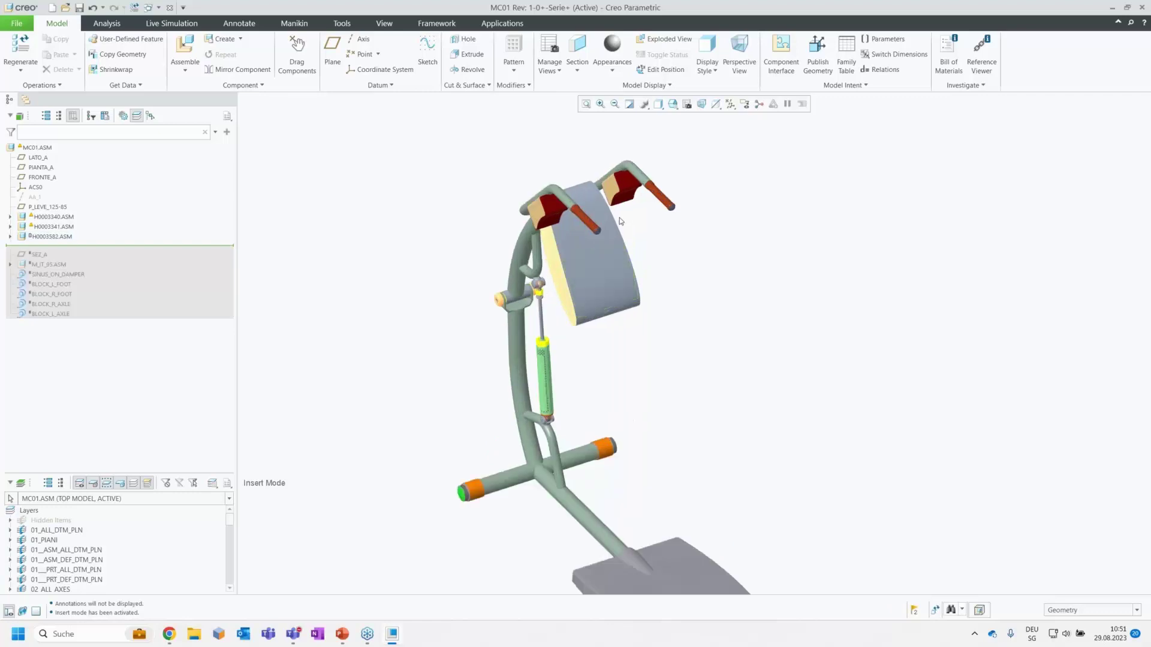
{"action": "left_click_drag", "start_coordinate": [592, 212], "coordinate": [585, 242], "text": "ctrl+alt"}
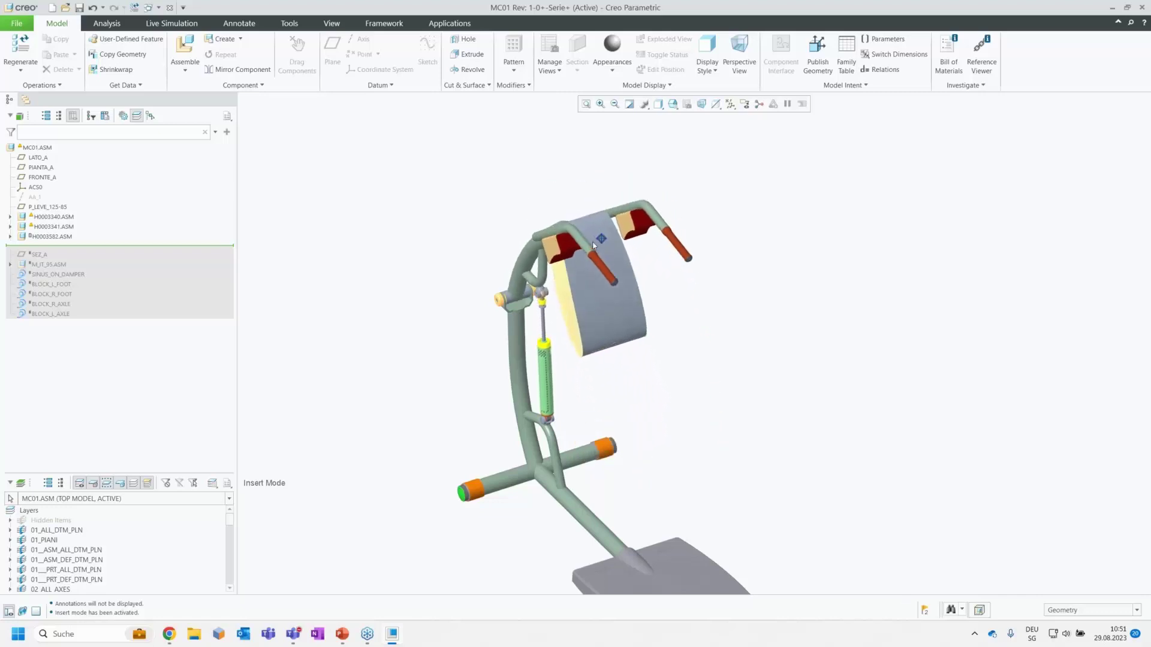
{"action": "left_click_drag", "start_coordinate": [52, 245], "coordinate": [60, 317]}
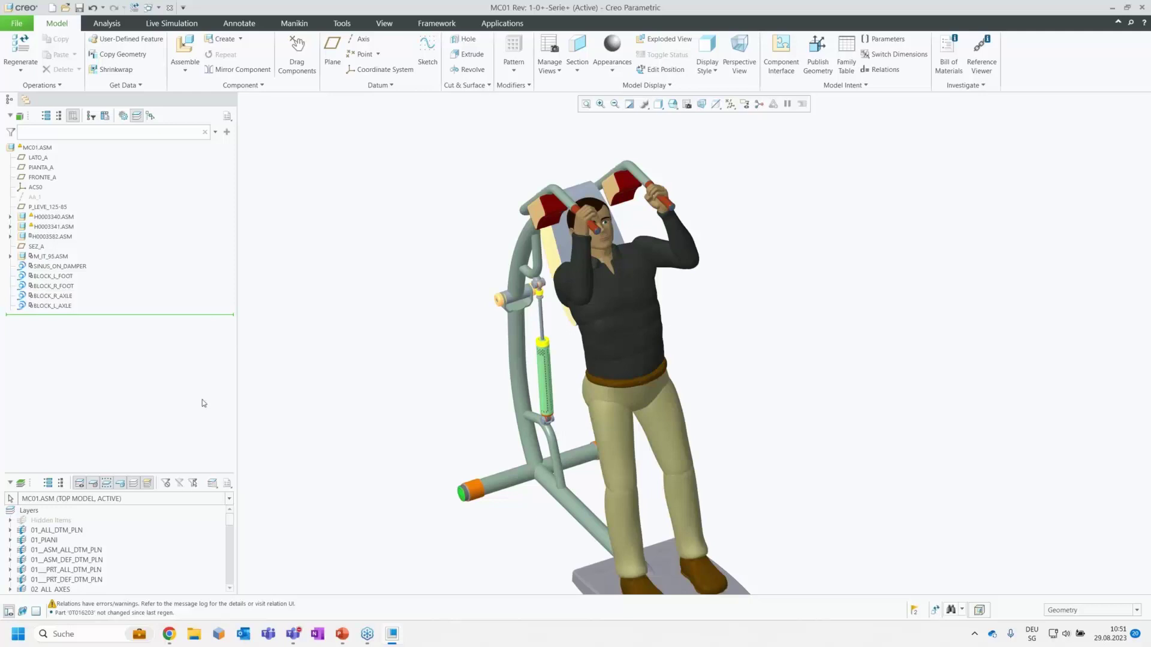
Open the placement definition of the manikin M_IT_95.ASM and review its weld connections at the hands and feet.
{"action": "left_click", "coordinate": [53, 258]}
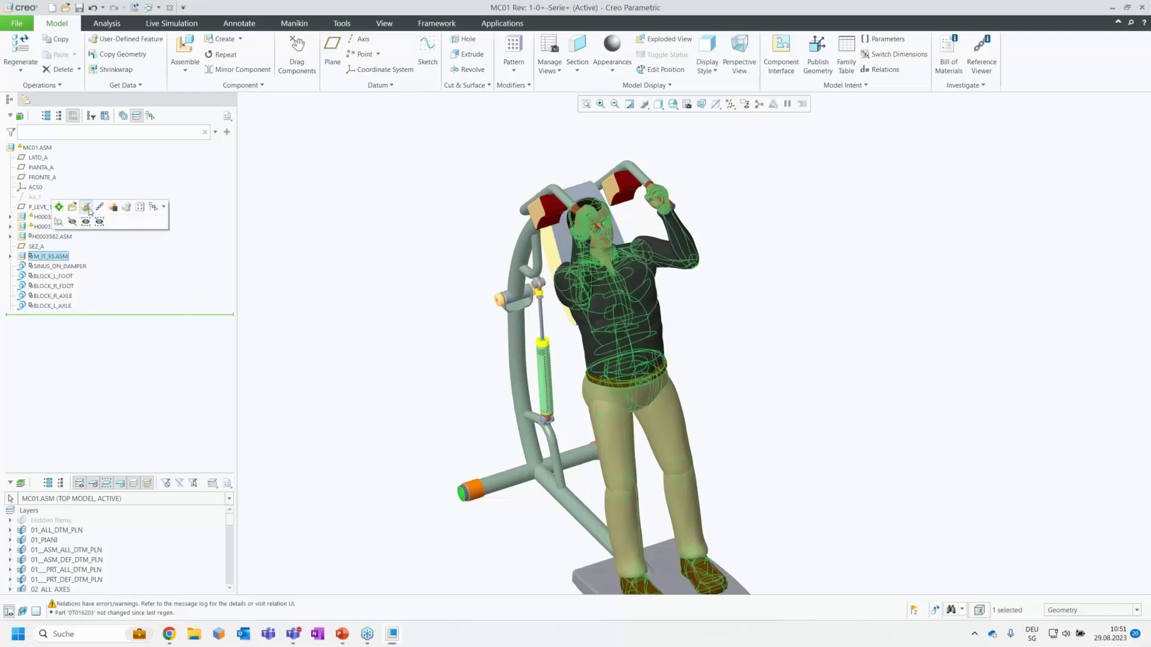
{"action": "left_click", "coordinate": [87, 219]}
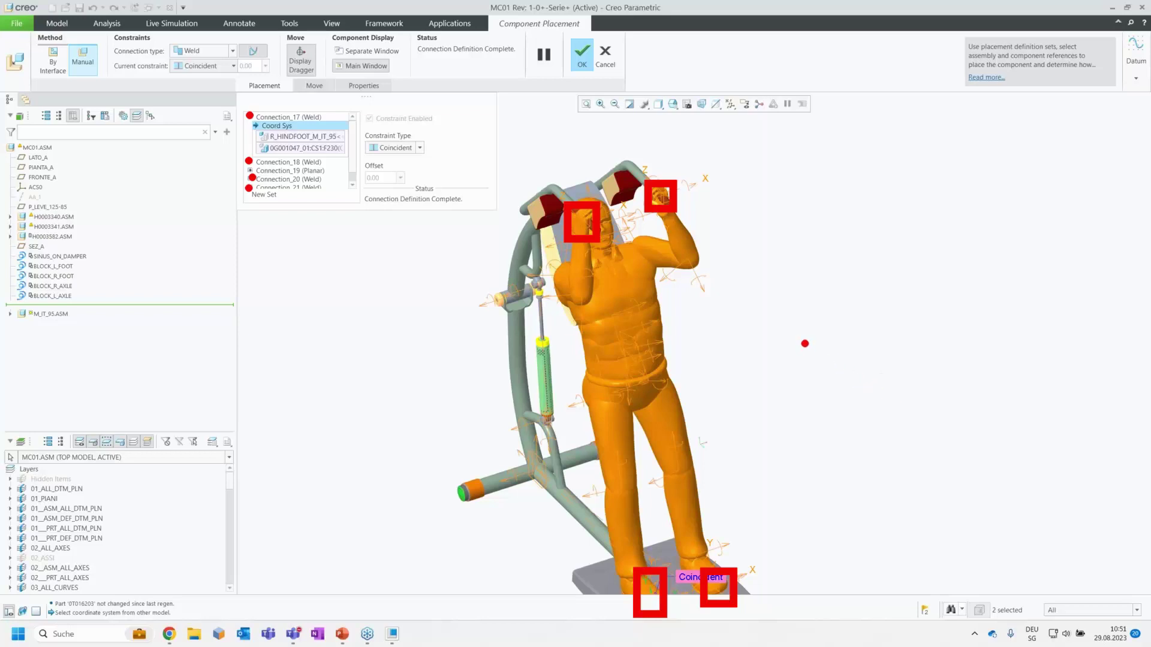
{"action": "left_click_drag", "start_coordinate": [804, 318], "coordinate": [687, 350]}
{"action": "mouse_move", "coordinate": [516, 406]}
{"action": "left_mouse_down"}
{"action": "mouse_move", "coordinate": [426, 431]}
{"action": "mouse_move", "coordinate": [594, 382]}
{"action": "left_mouse_up"}
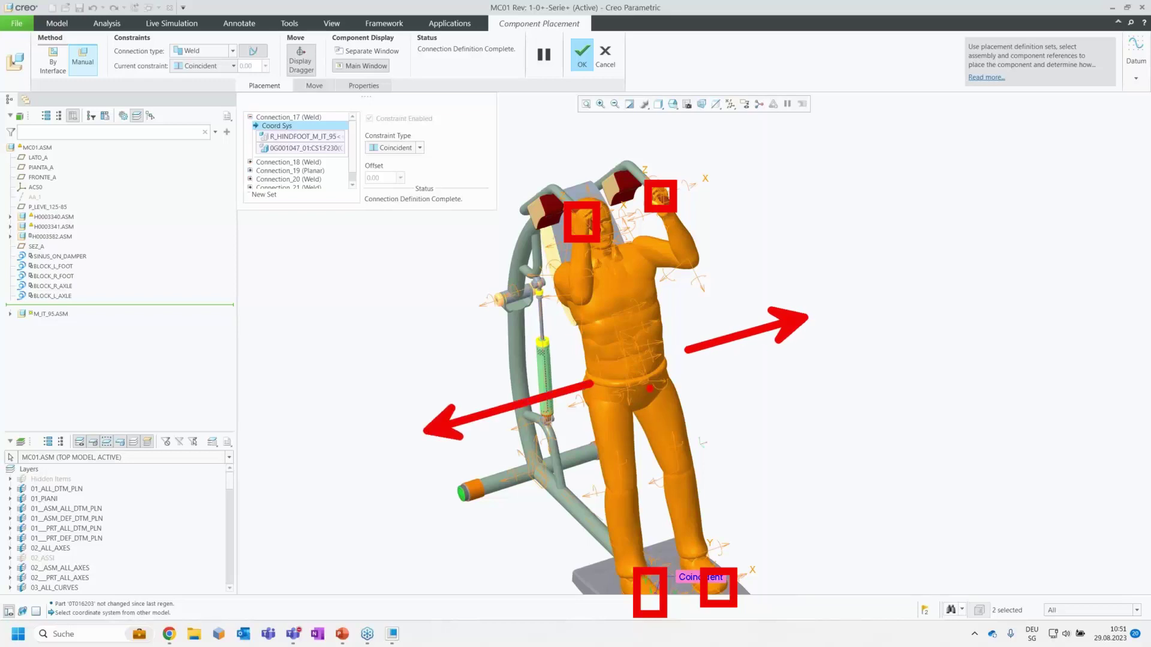
{"action": "key", "text": "Escape"}
Examine the manikin's planar connections Connection_39 and Connection_19 to the LATO_A plane and close the placement definition.
{"action": "left_click", "coordinate": [295, 171]}
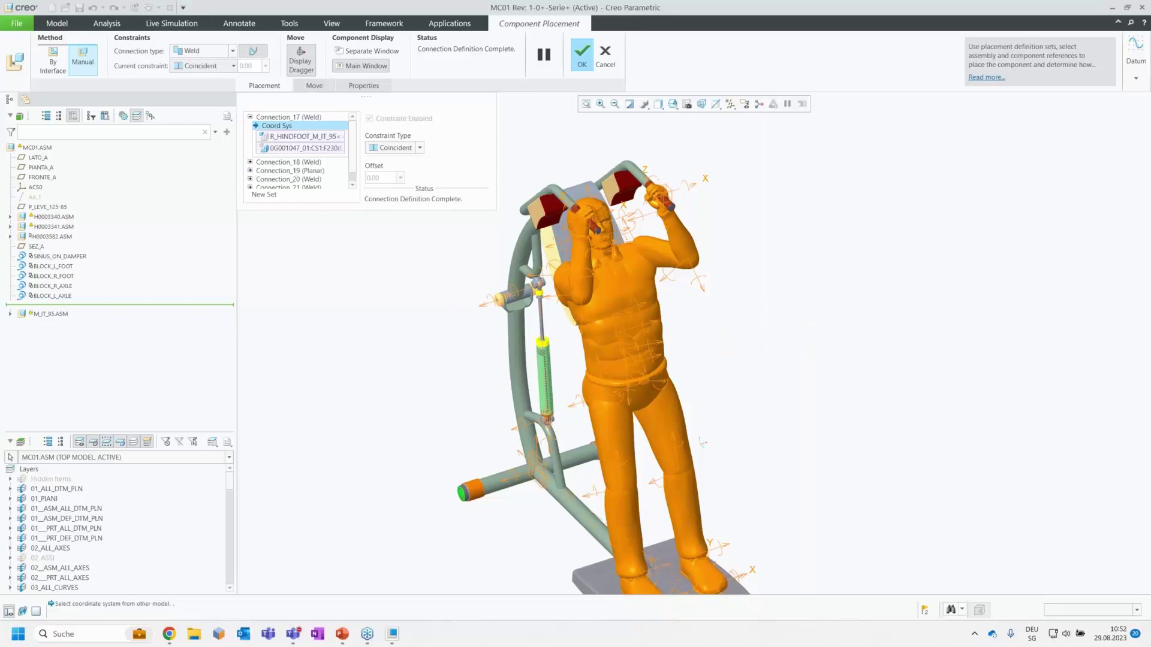
{"action": "scroll", "coordinate": [299, 156], "scroll_direction": "down", "scroll_amount": 2}
{"action": "left_click", "coordinate": [289, 180]}
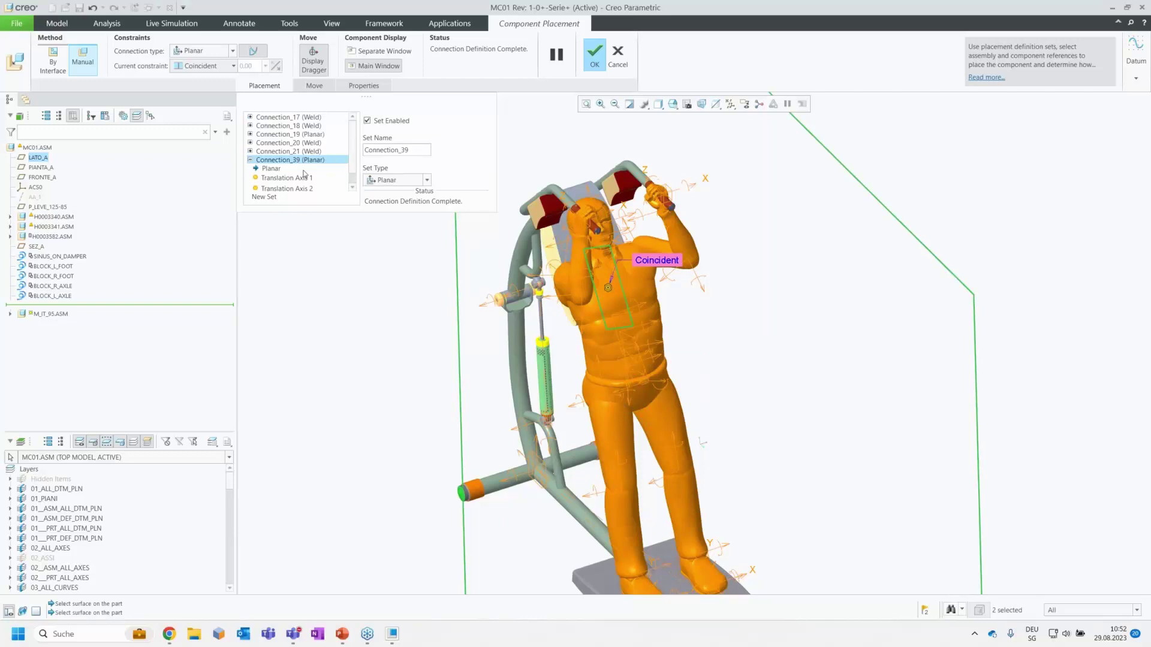
{"action": "left_click", "coordinate": [311, 135]}
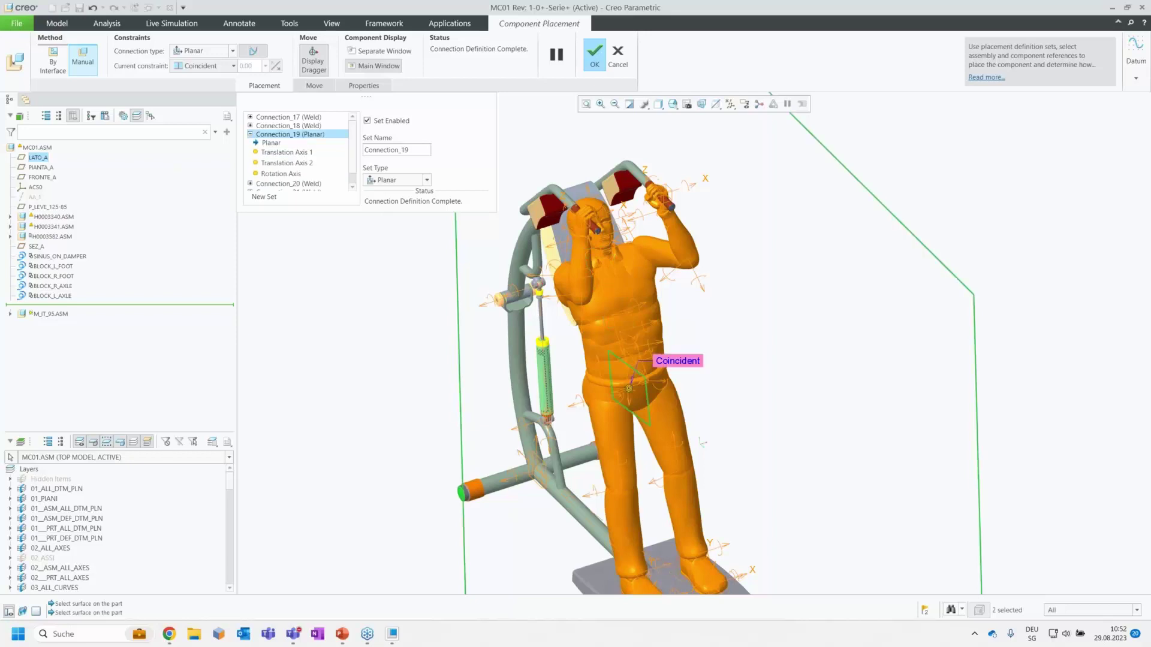
{"action": "left_click", "coordinate": [594, 56]}
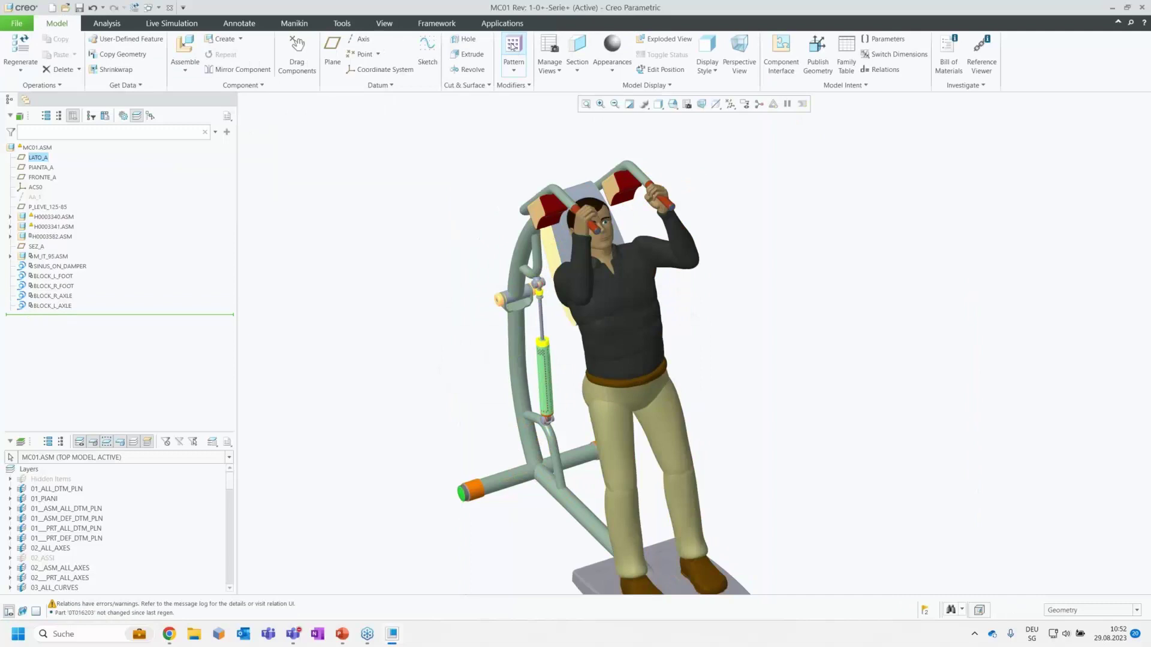
Enter the Mechanism application and expand the assembly's servo motors.
{"action": "left_click", "coordinate": [502, 23]}
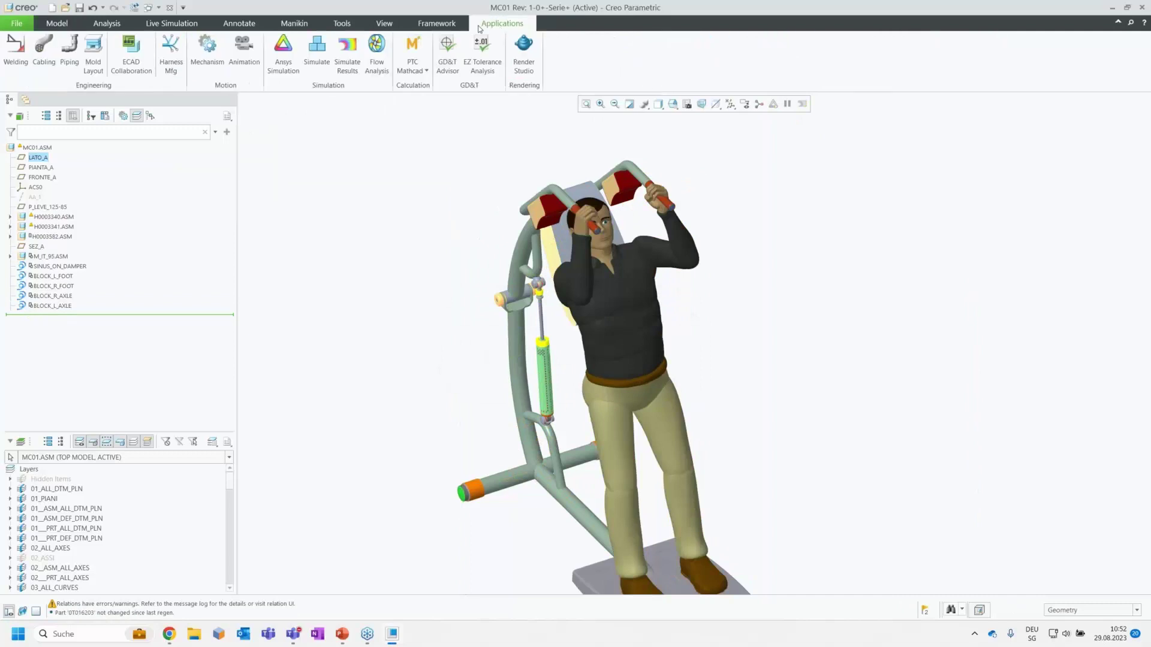
{"action": "left_click", "coordinate": [208, 49]}
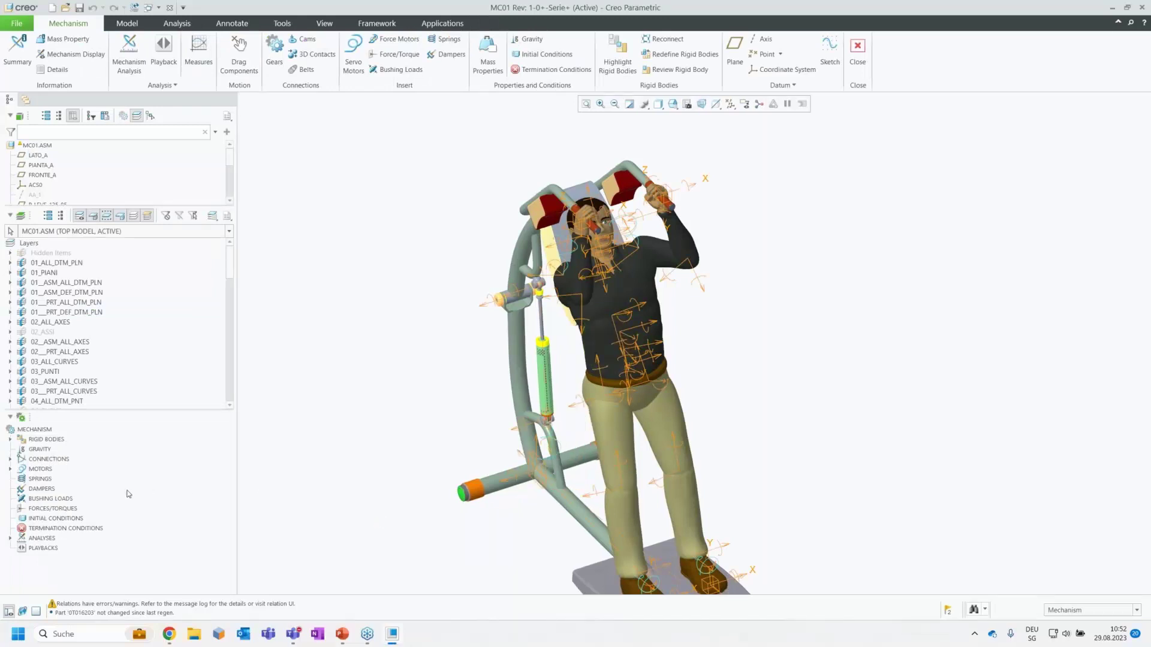
{"action": "left_click", "coordinate": [10, 470]}
{"action": "left_click", "coordinate": [22, 479]}
Graph the position profile of the SINUS_ON_DAMPER servo motor, point out the four BLOCK foot and axle motors, and close the motor definition.
{"action": "left_click", "coordinate": [67, 489]}
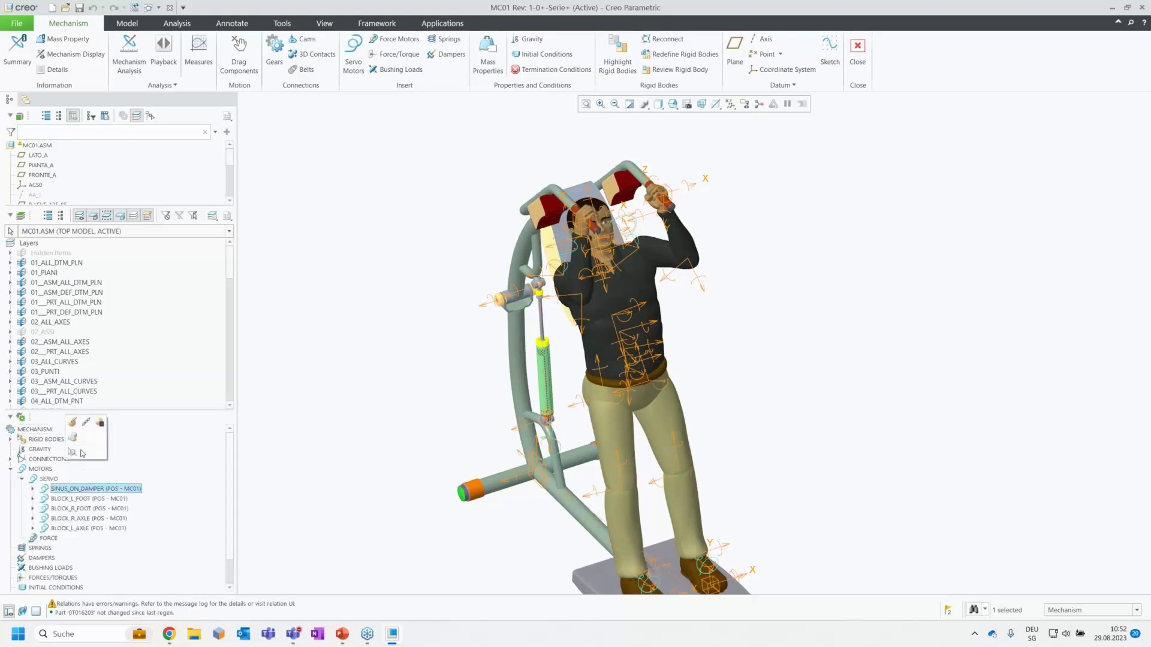
{"action": "left_click", "coordinate": [73, 424]}
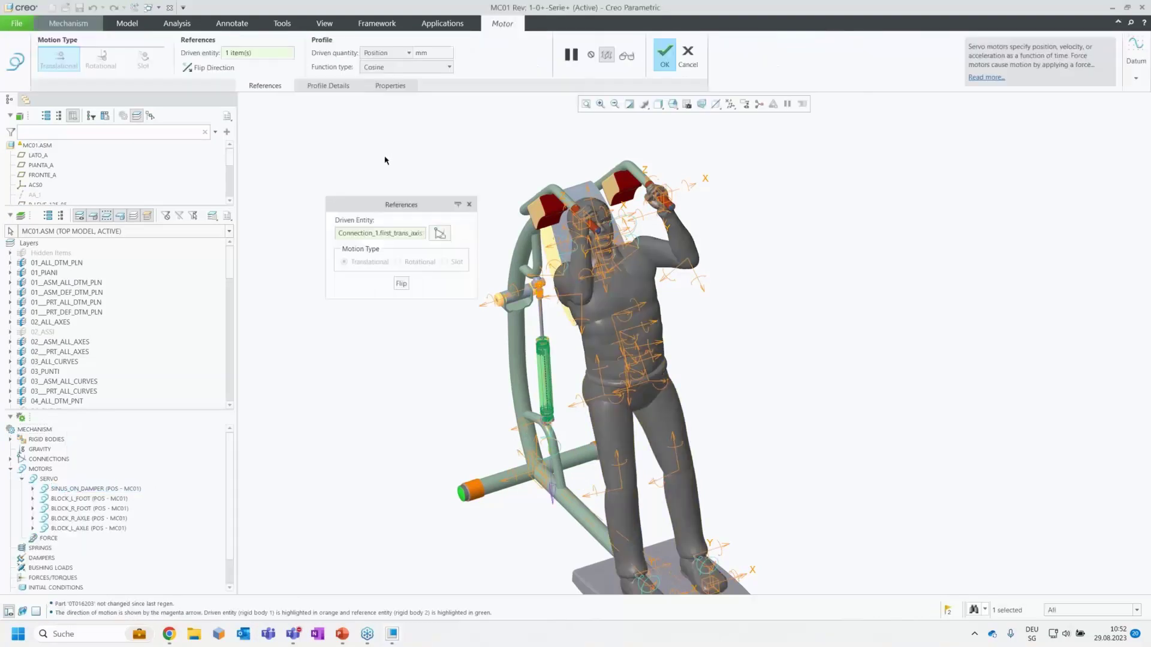
{"action": "left_click", "coordinate": [328, 86]}
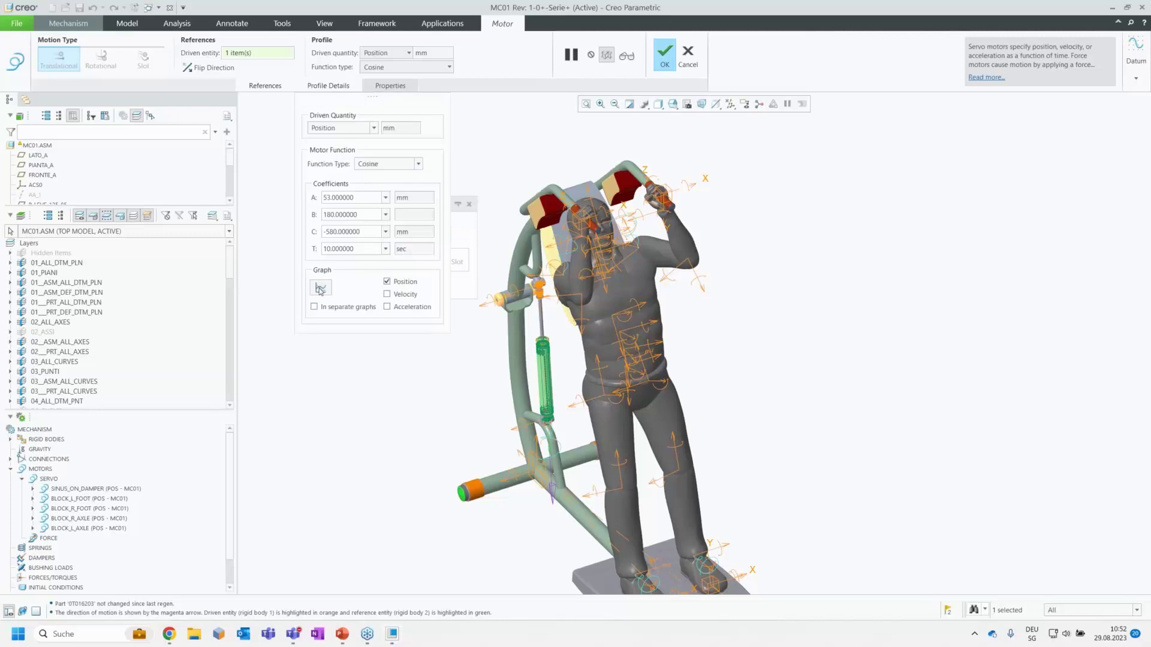
{"action": "left_click", "coordinate": [321, 288]}
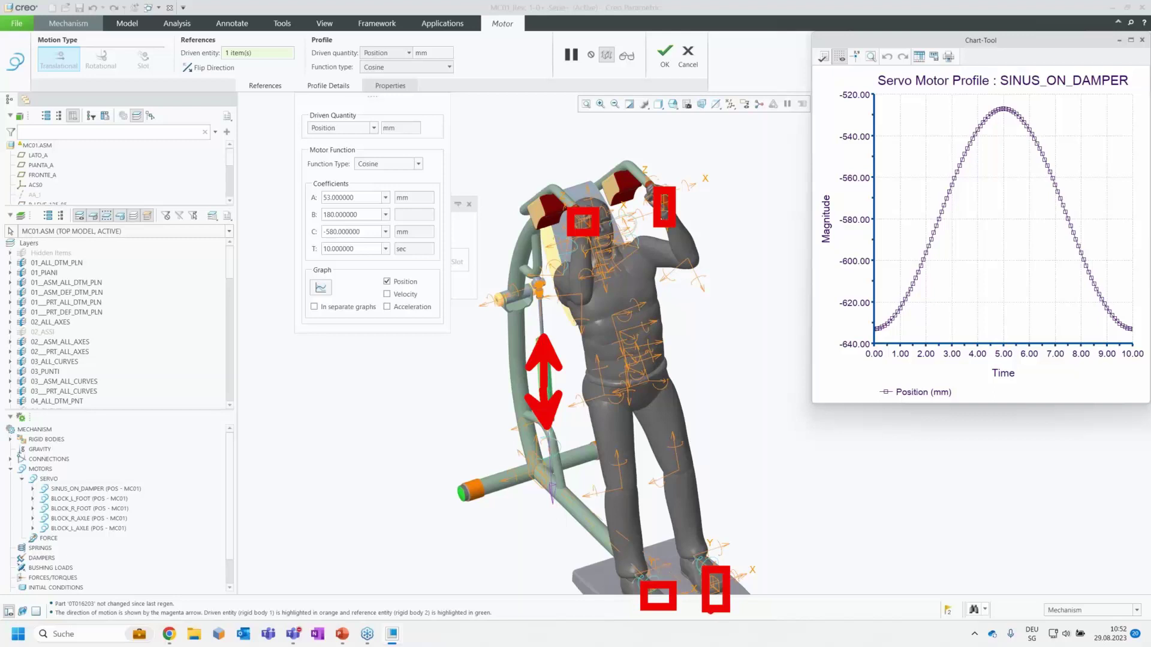
{"action": "left_click_drag", "start_coordinate": [81, 505], "coordinate": [96, 530]}
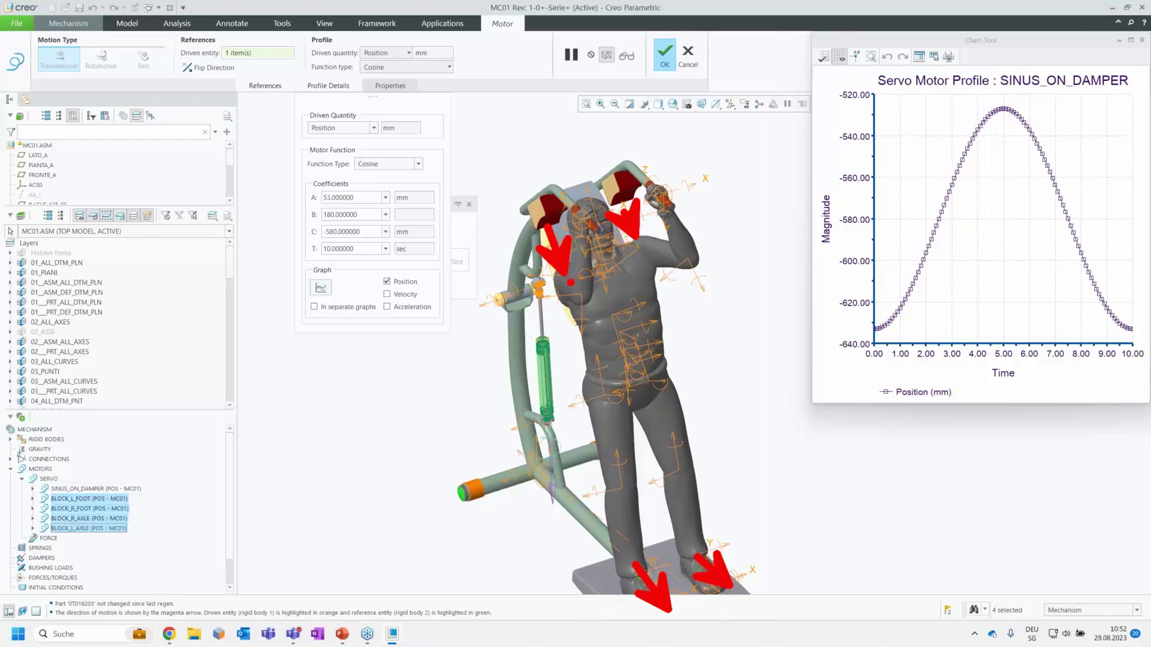
{"action": "left_click", "coordinate": [665, 53]}
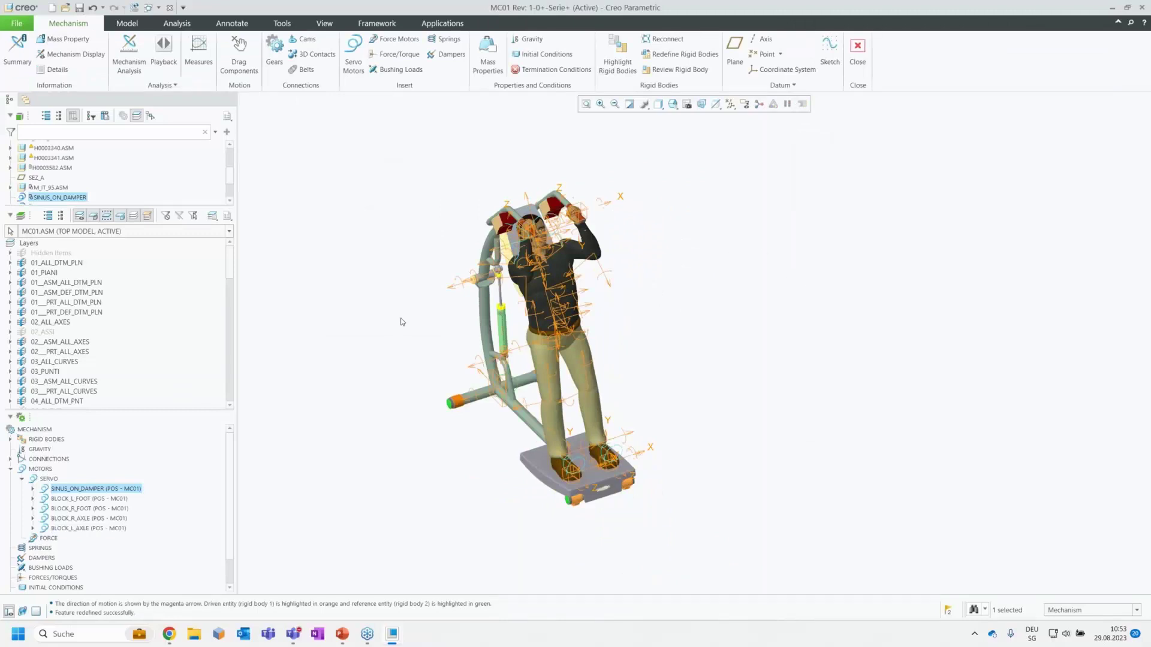
{"action": "scroll", "coordinate": [397, 322], "scroll_direction": "up", "scroll_amount": 2}
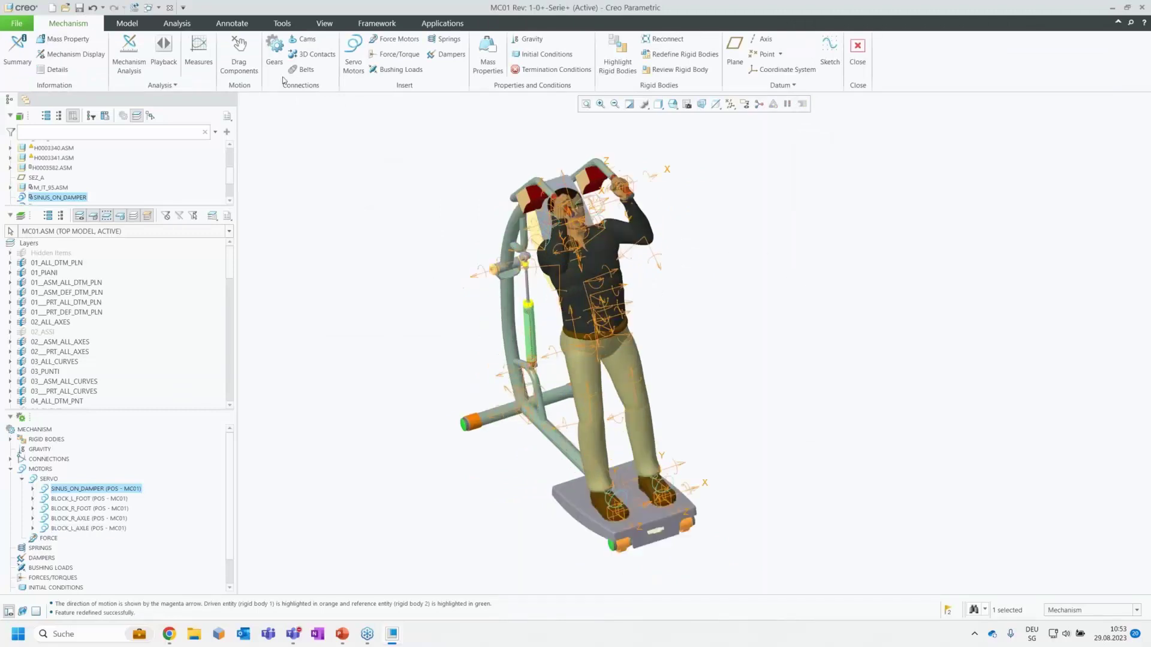
{"action": "left_click", "coordinate": [134, 47]}
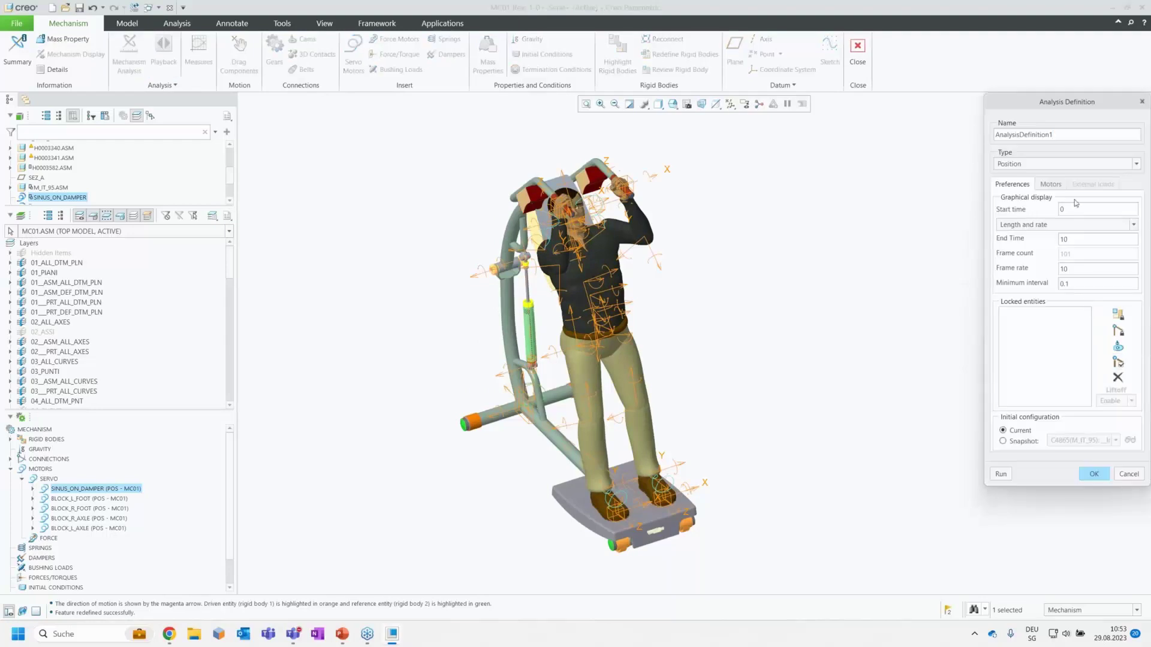
{"action": "left_click", "coordinate": [1128, 474]}
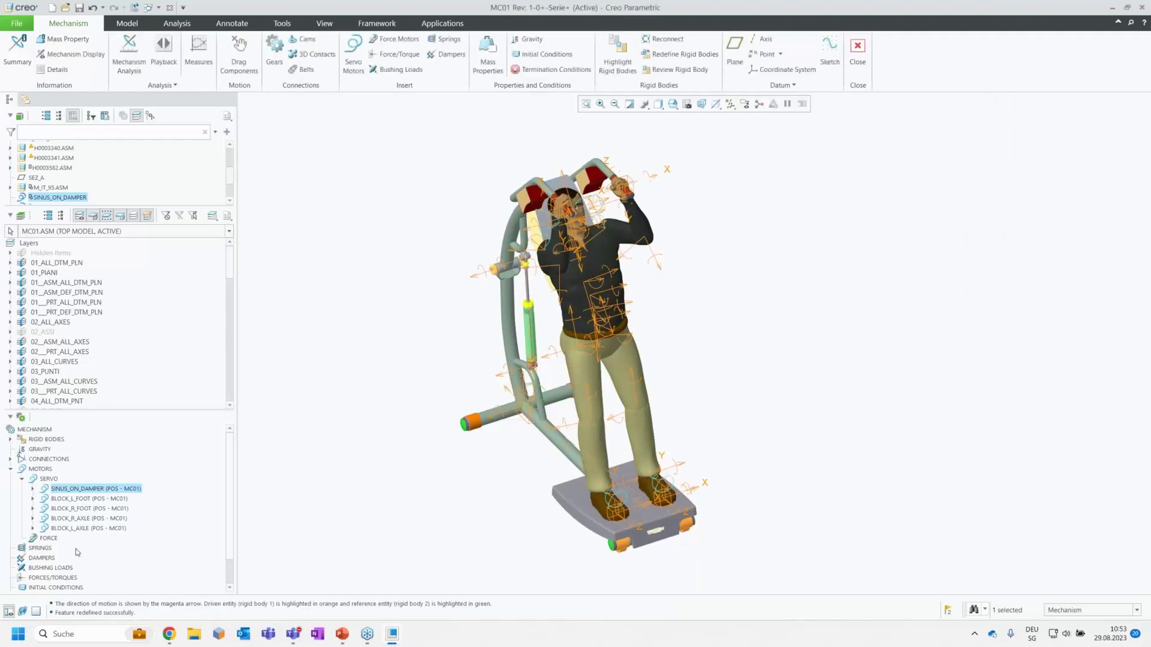
Run the existing POS position analysis and leave the Mechanism application without saving the playback.
{"action": "scroll", "coordinate": [59, 569], "scroll_direction": "down", "scroll_amount": 1}
{"action": "left_click", "coordinate": [10, 577]}
{"action": "left_click", "coordinate": [50, 578]}
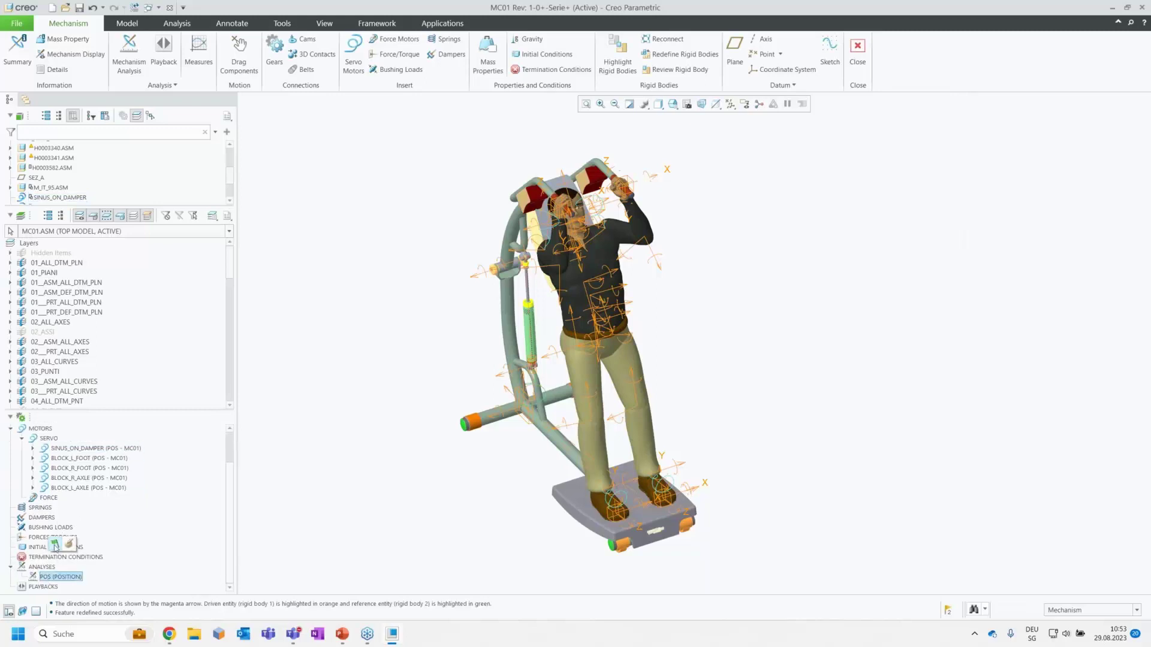
{"action": "left_click", "coordinate": [56, 546]}
{"action": "left_click", "coordinate": [514, 359]}
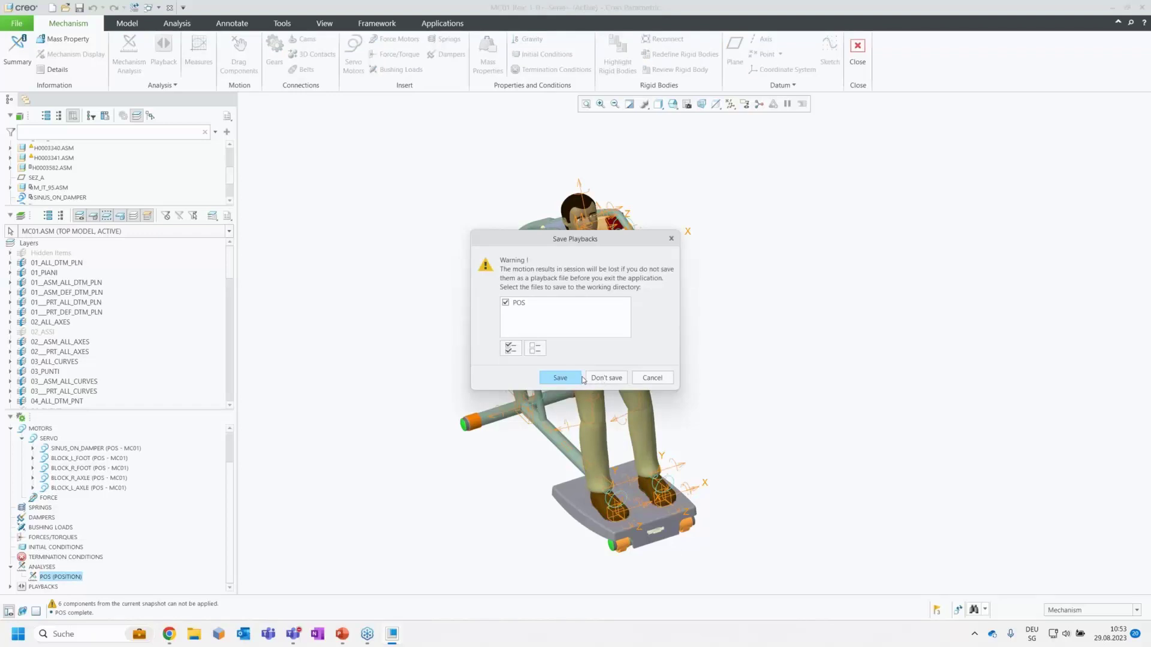
{"action": "left_click", "coordinate": [604, 379]}
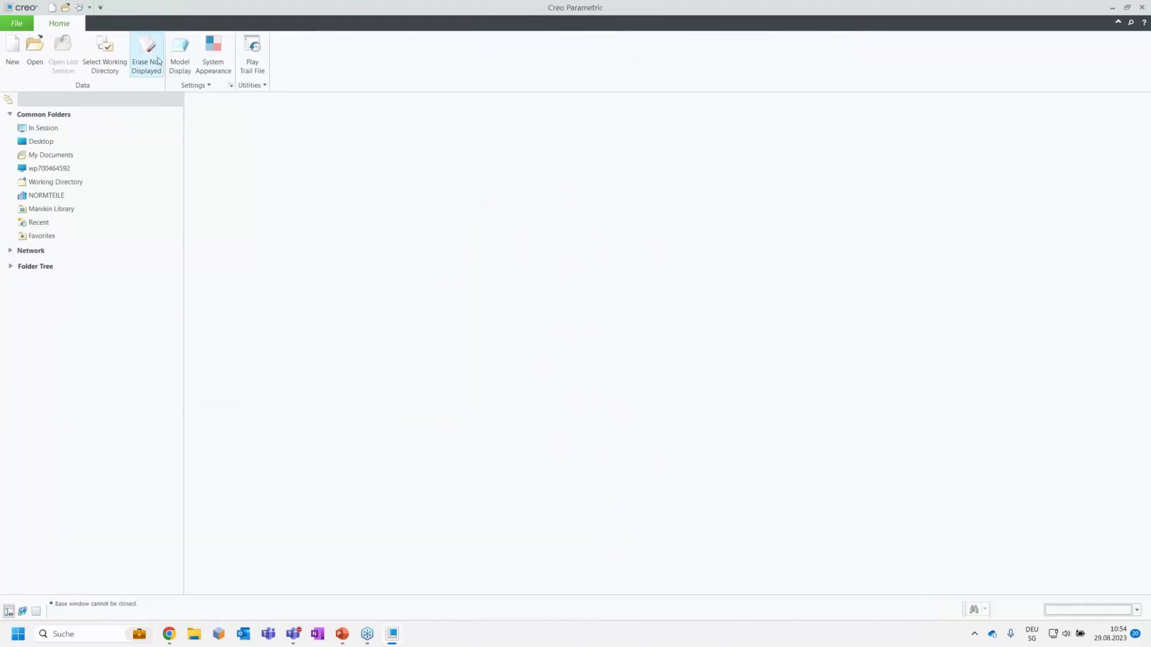
Erase the objects not displayed from the session and set the working directory to Data/003_Custom_Manikin.
{"action": "left_click", "coordinate": [147, 53]}
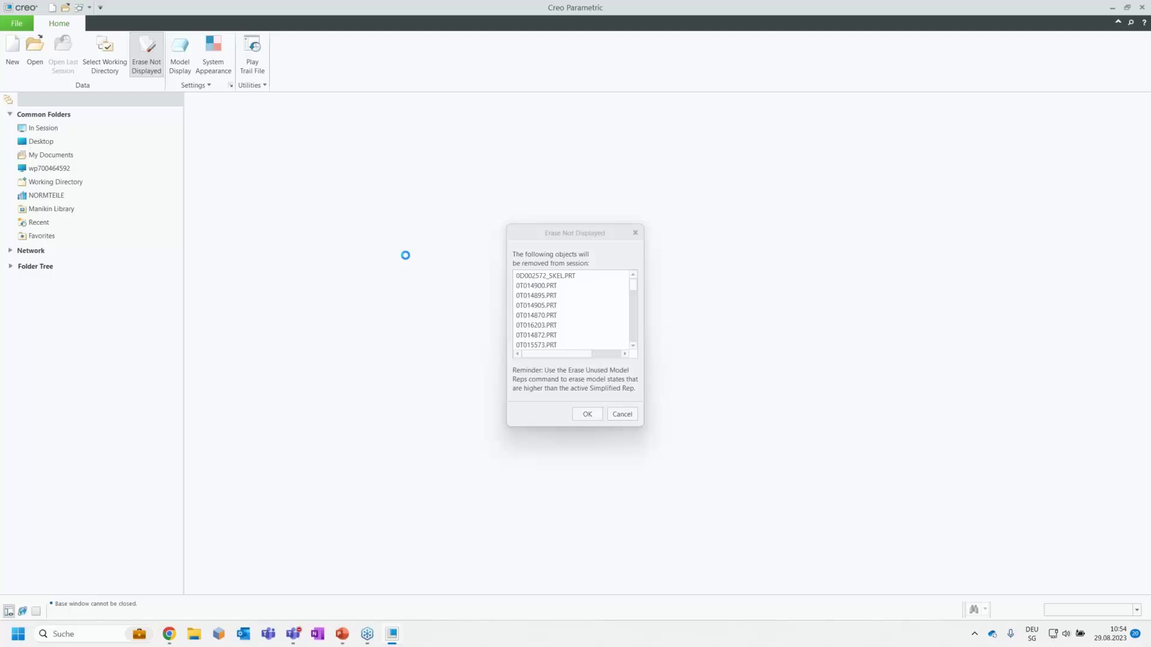
{"action": "key", "text": "Return"}
{"action": "left_click", "coordinate": [104, 53]}
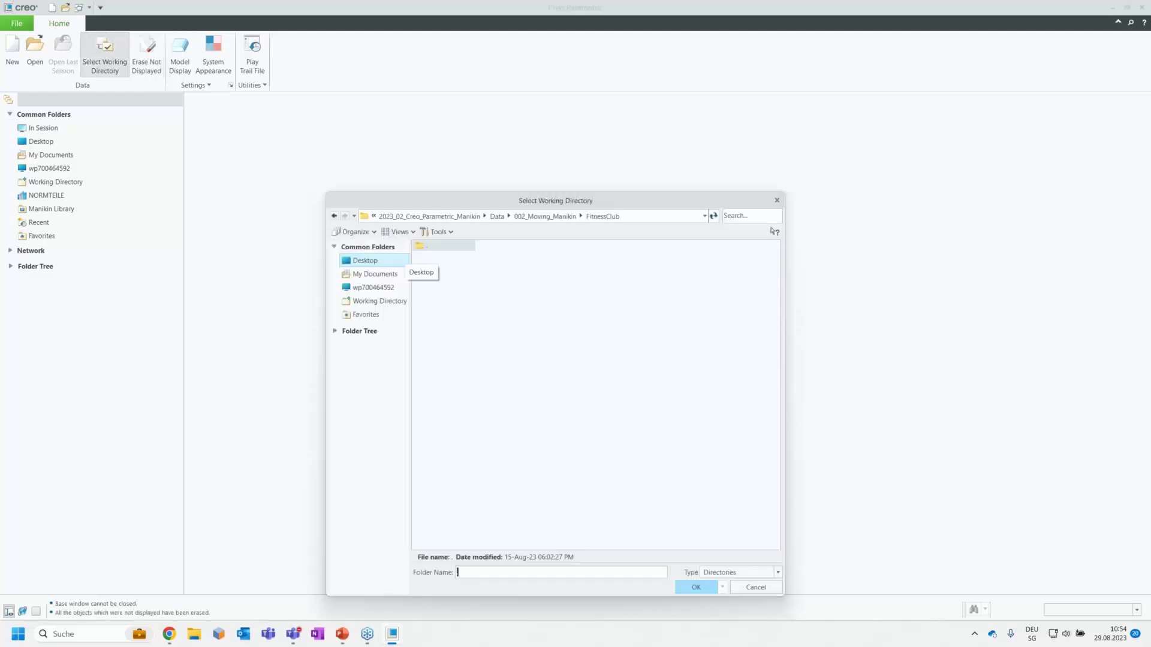
{"action": "left_click", "coordinate": [496, 217]}
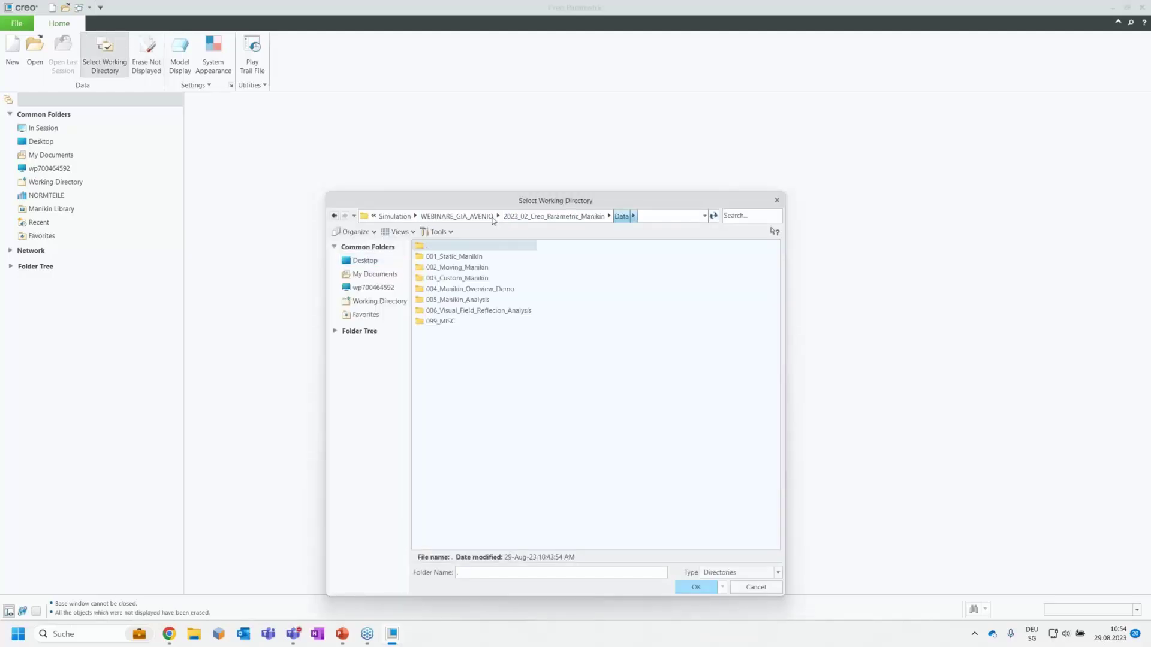
{"action": "double_click", "coordinate": [479, 277]}
{"action": "key", "text": "Return"}
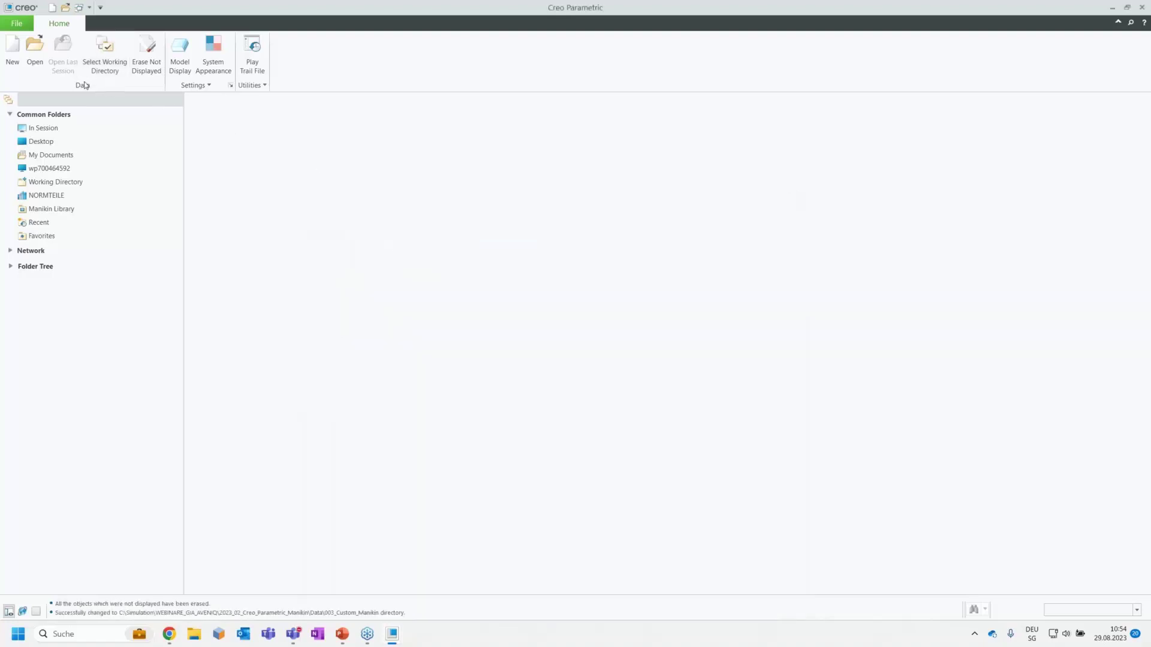
Browse the male and female custom manikins in the Manikin Library and open m_custom.asm.
{"action": "left_click", "coordinate": [41, 48]}
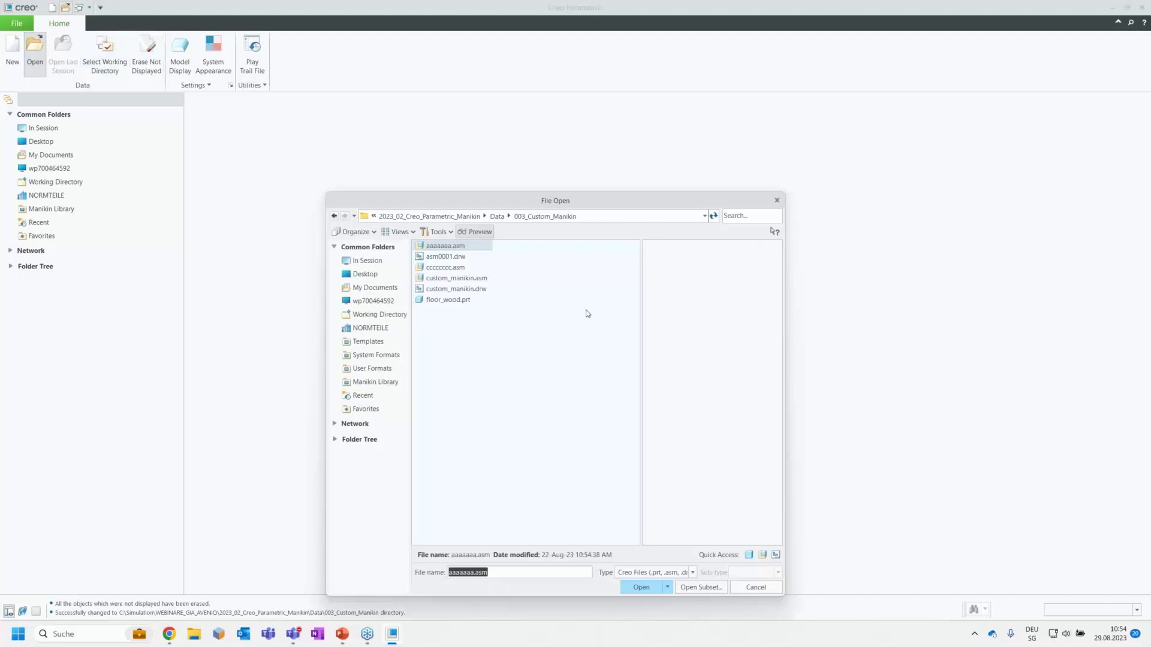
{"action": "left_click", "coordinate": [390, 386]}
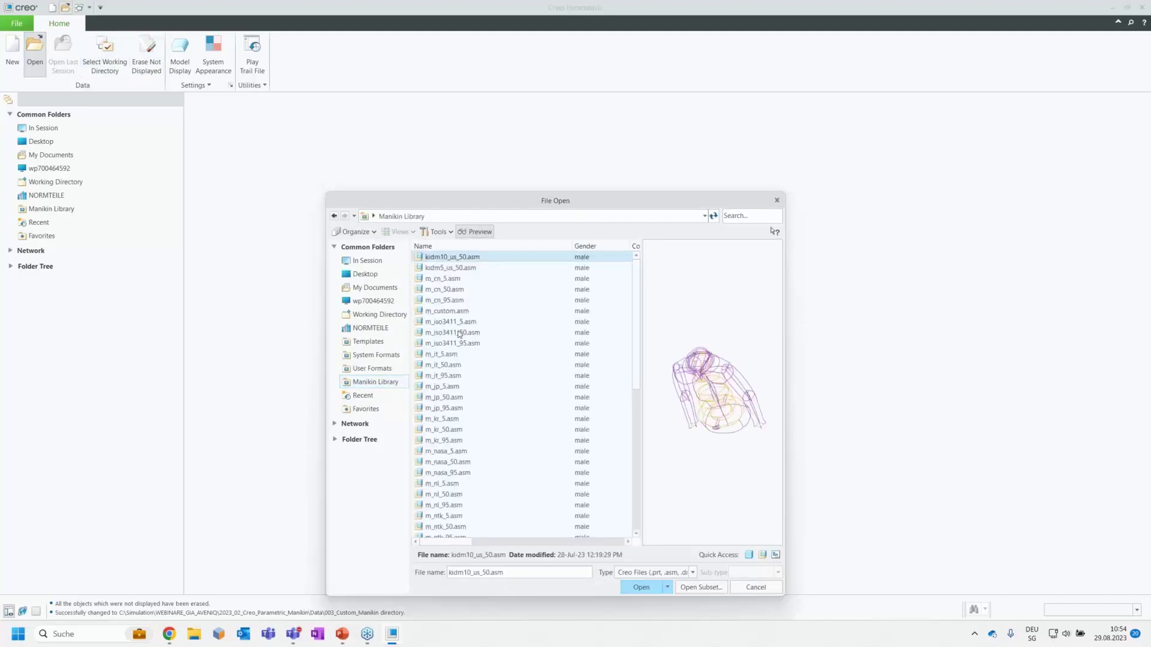
{"action": "left_click", "coordinate": [443, 311]}
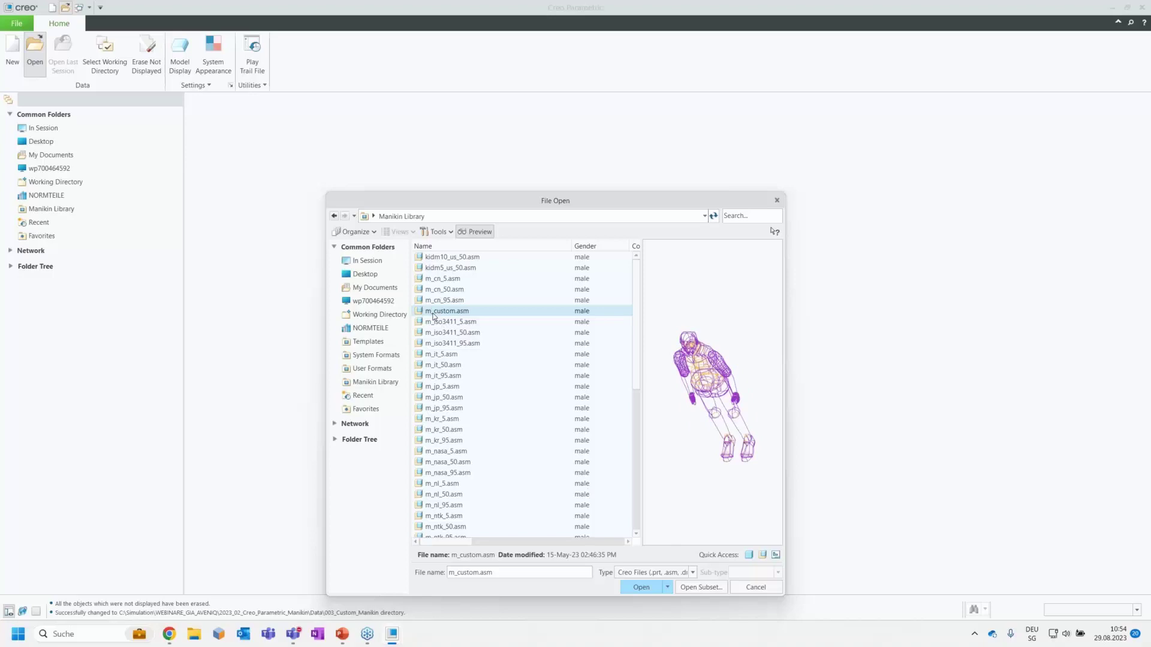
{"action": "left_click_drag", "start_coordinate": [637, 376], "coordinate": [646, 469]}
{"action": "left_click", "coordinate": [456, 426]}
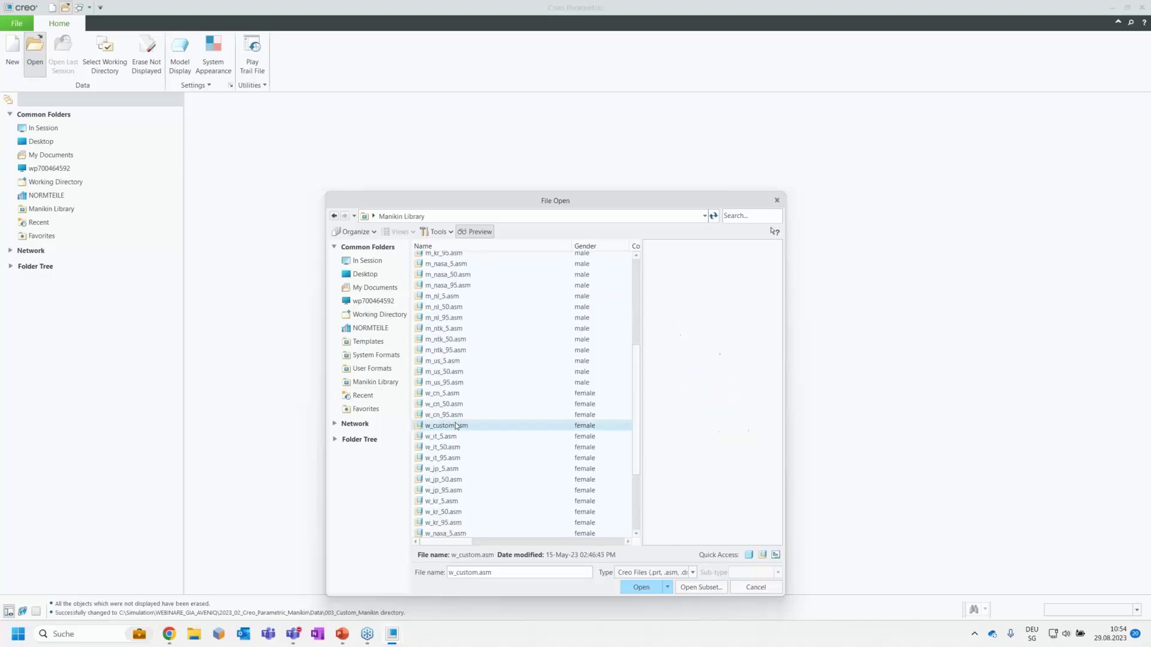
{"action": "left_click_drag", "start_coordinate": [636, 405], "coordinate": [619, 304]}
{"action": "double_click", "coordinate": [451, 312]}
{"action": "left_click", "coordinate": [570, 397]}
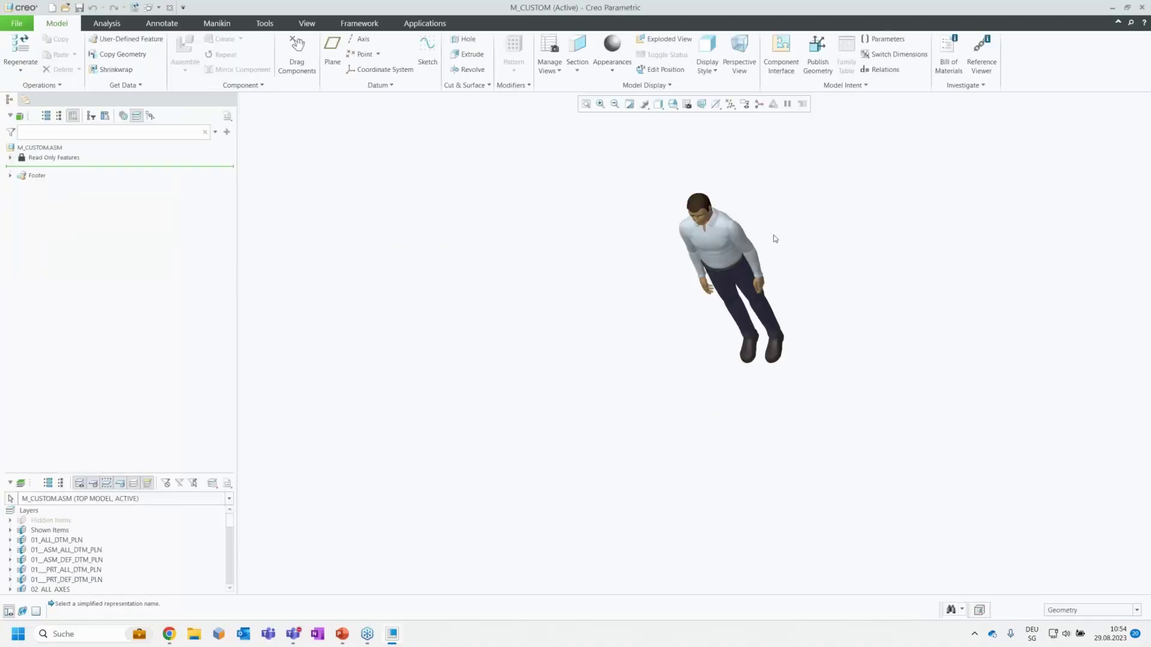
Turn the M_CUSTOM manikin to a front view and open it in the Manikin Editor with an enlarged preview.
{"action": "scroll", "coordinate": [732, 192], "scroll_direction": "up", "scroll_amount": 4}
{"action": "scroll", "coordinate": [742, 206], "scroll_direction": "down", "scroll_amount": 2}
{"action": "scroll", "coordinate": [642, 219], "scroll_direction": "up", "scroll_amount": 1}
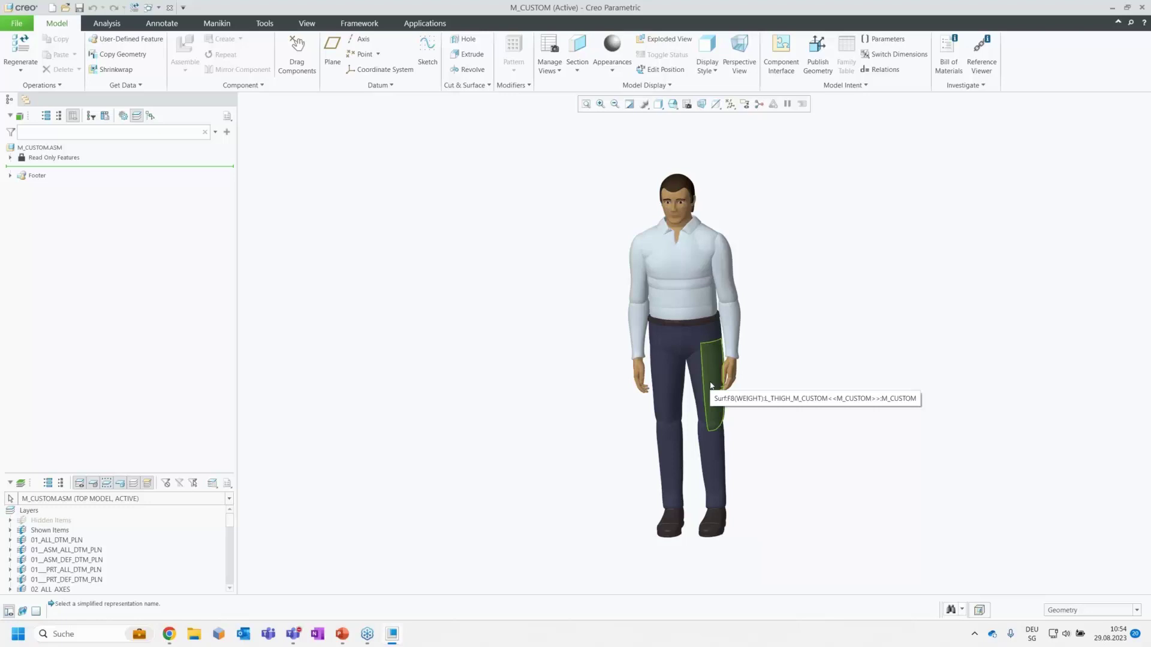
{"action": "left_click", "coordinate": [217, 23]}
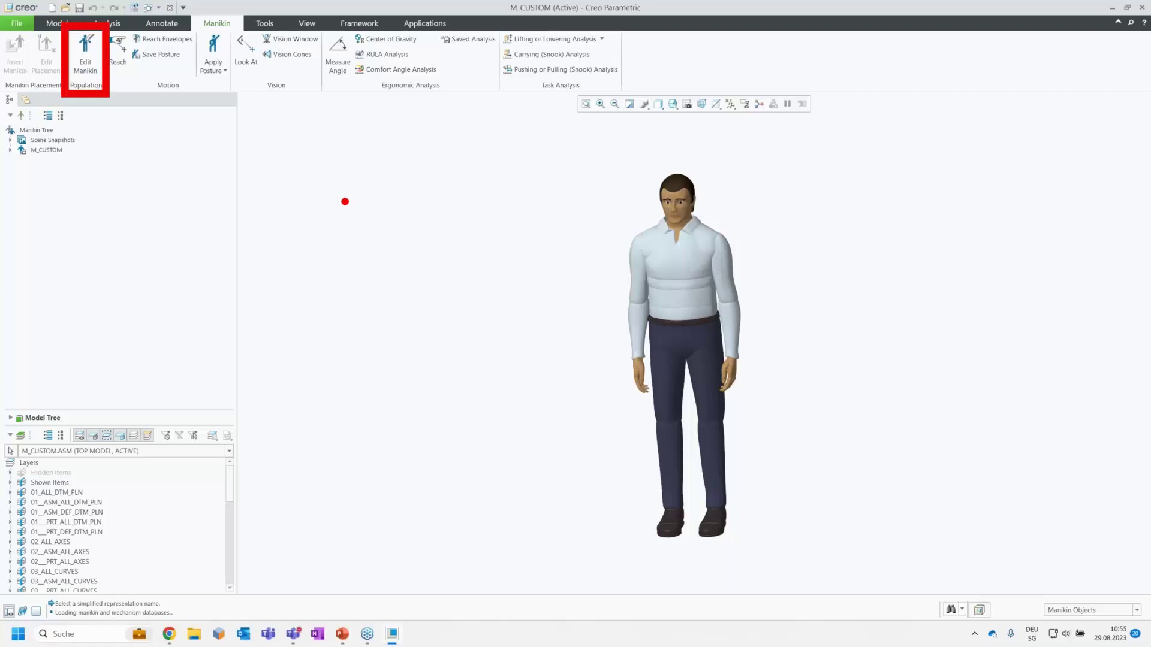
{"action": "left_click", "coordinate": [98, 69]}
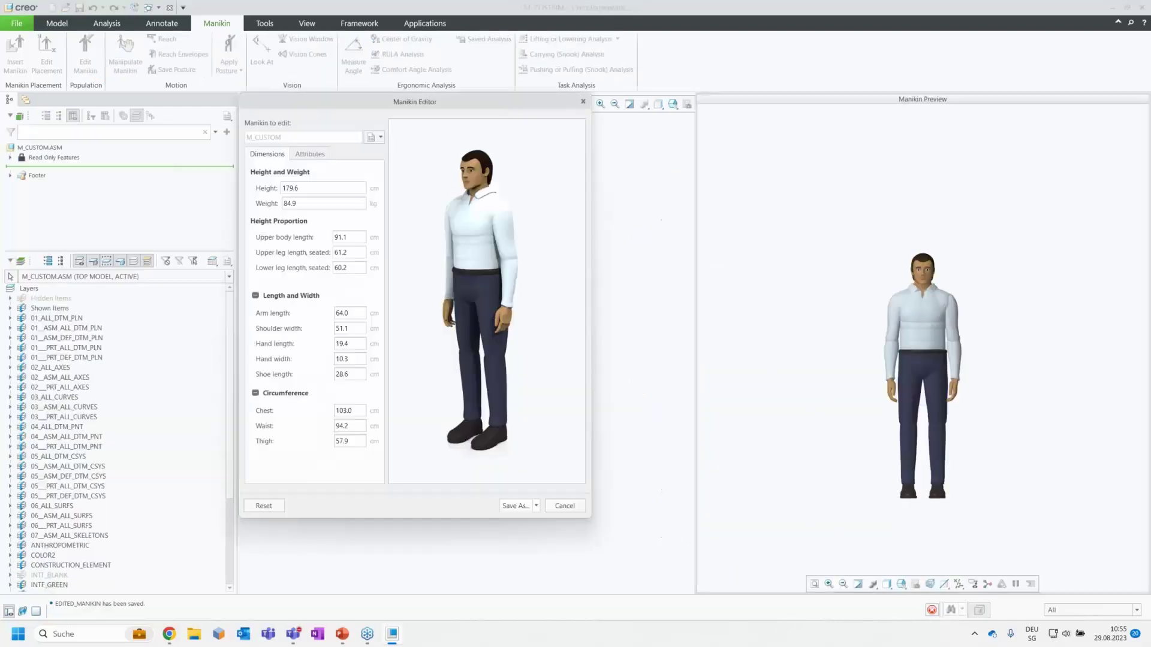
{"action": "scroll", "coordinate": [936, 347], "scroll_direction": "up", "scroll_amount": 2}
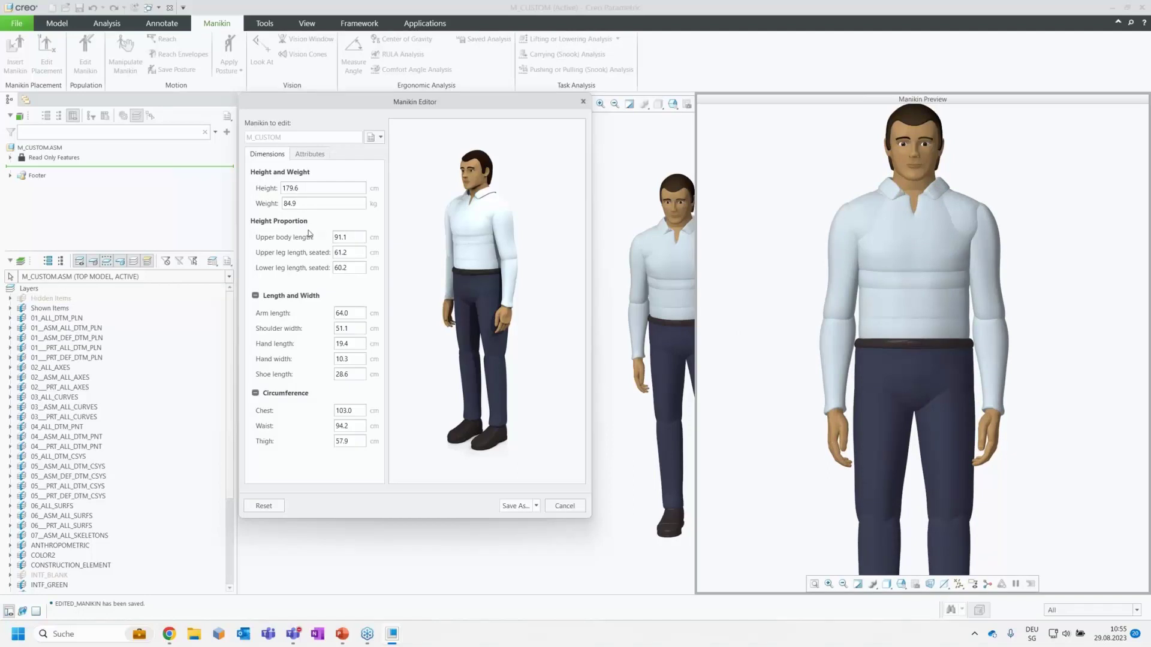
Set the manikin's height to 173 cm and its weight to 71 kg.
{"action": "double_click", "coordinate": [308, 189]}
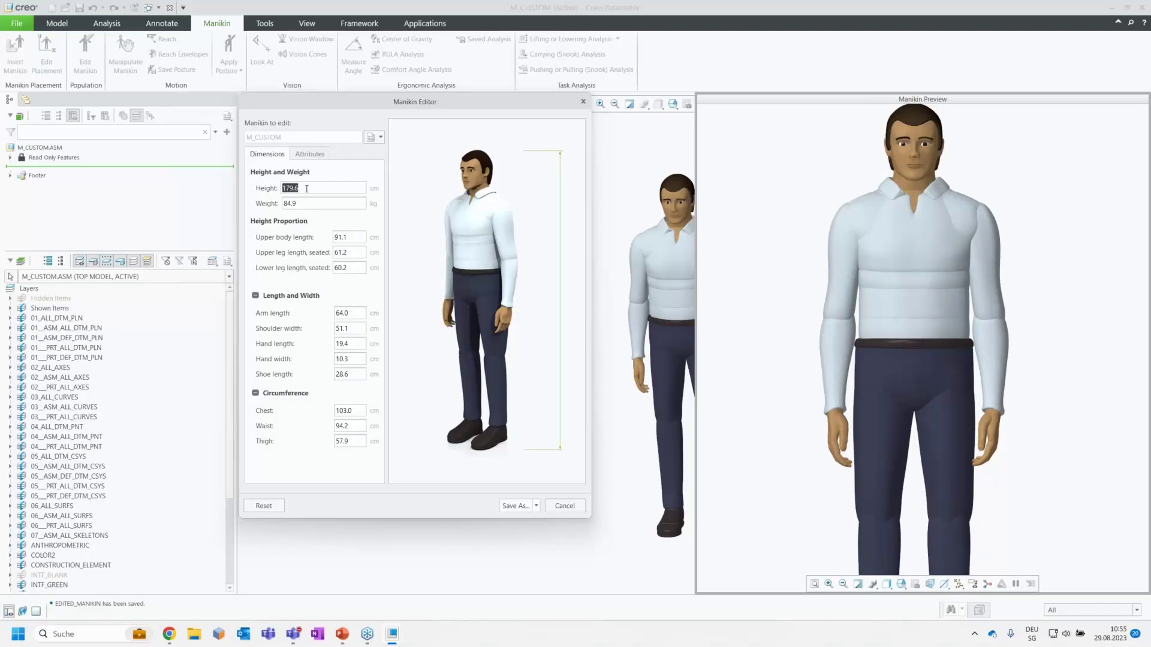
{"action": "type", "text": "173"}
{"action": "key", "text": "Return"}
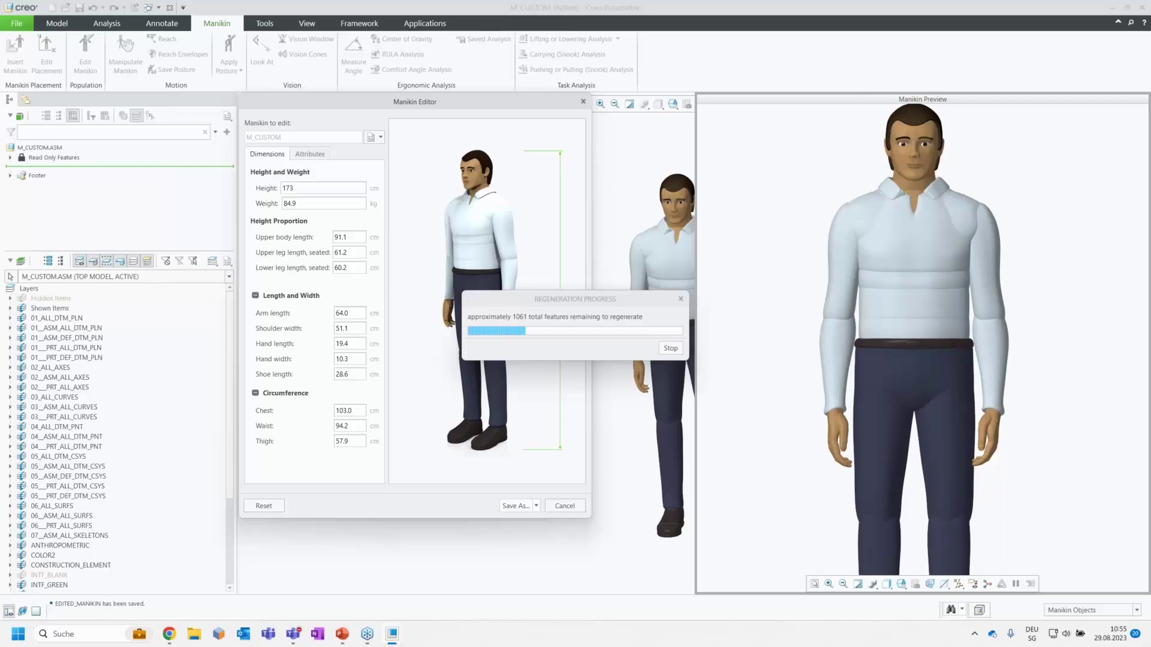
{"action": "left_click", "coordinate": [316, 205]}
{"action": "type", "text": "71"}
{"action": "key", "text": "Return"}
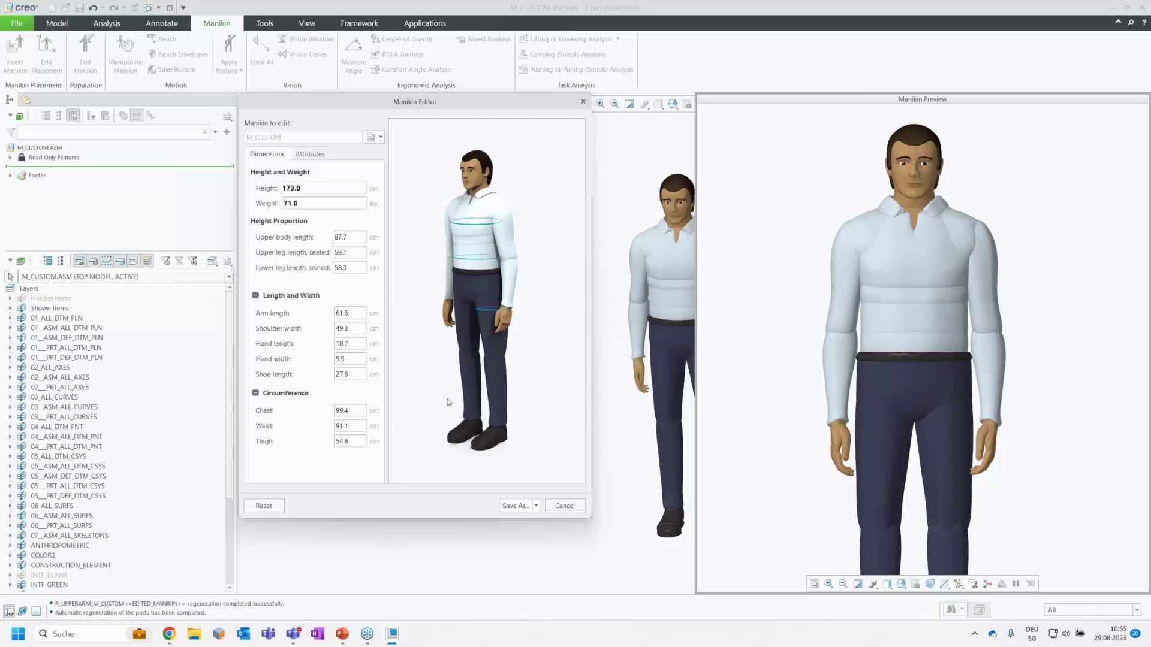
Set the manikin's chest circumference to 93.1 cm and its waist circumference to 95 cm, and inspect the body from the side.
{"action": "left_click", "coordinate": [356, 413]}
{"action": "type", "text": "93"}
{"action": "key", "text": "Return"}
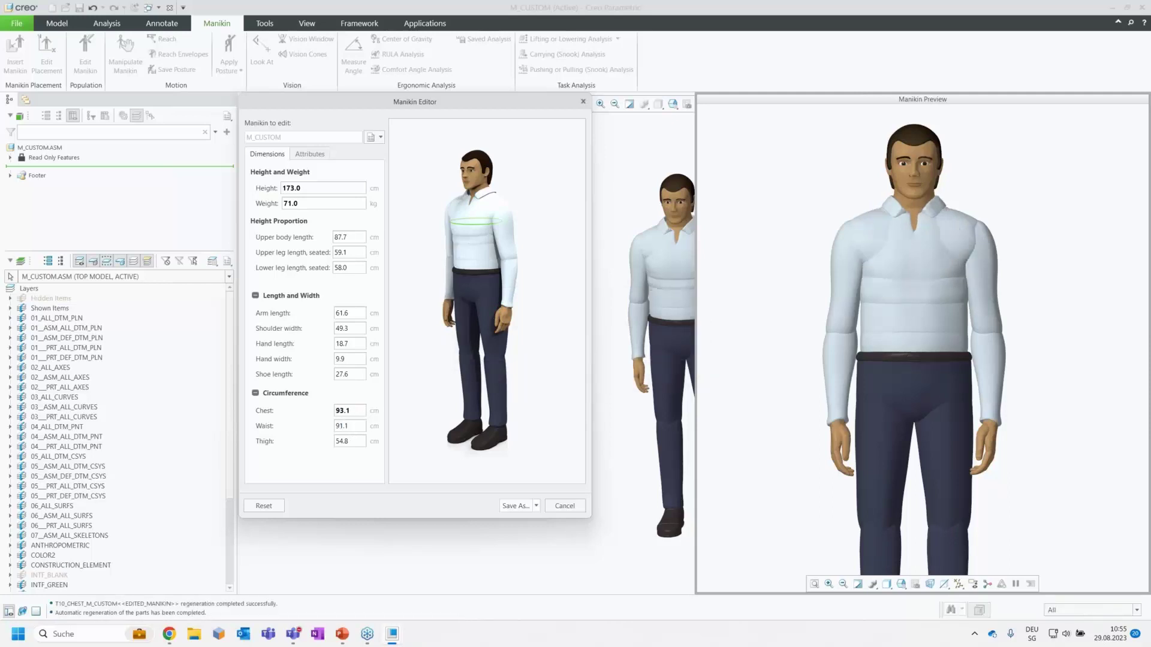
{"action": "type", "text": "95"}
{"action": "double_click", "coordinate": [361, 426]}
{"action": "type", "text": "9"}
{"action": "key", "text": "Return"}
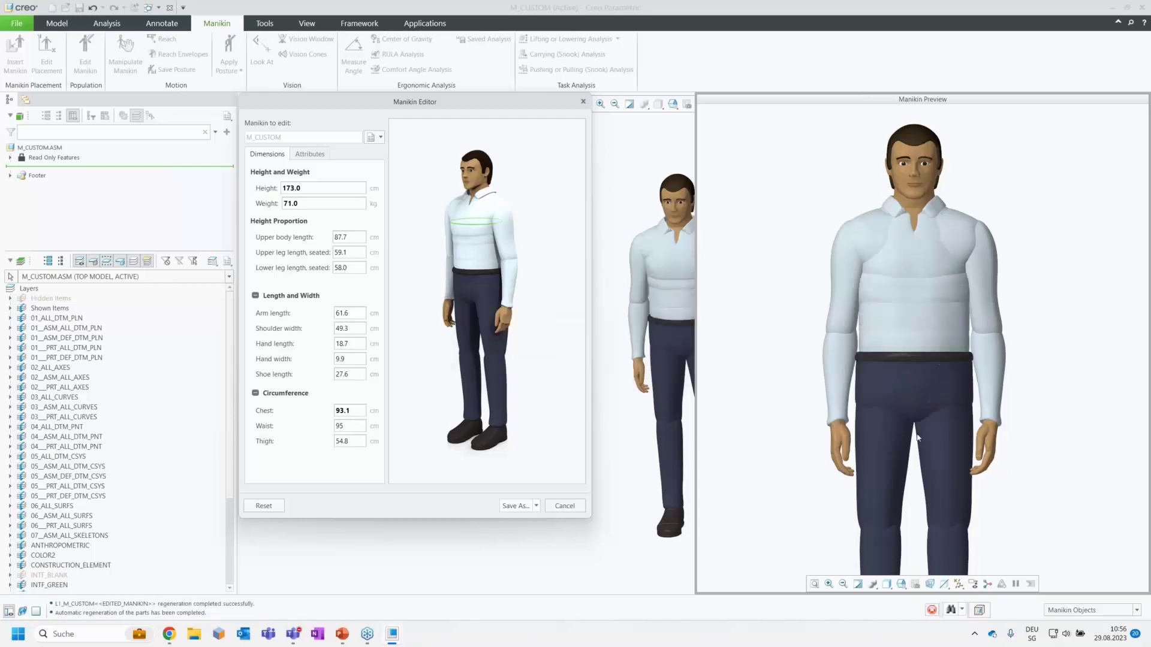
{"action": "left_click", "coordinate": [901, 395]}
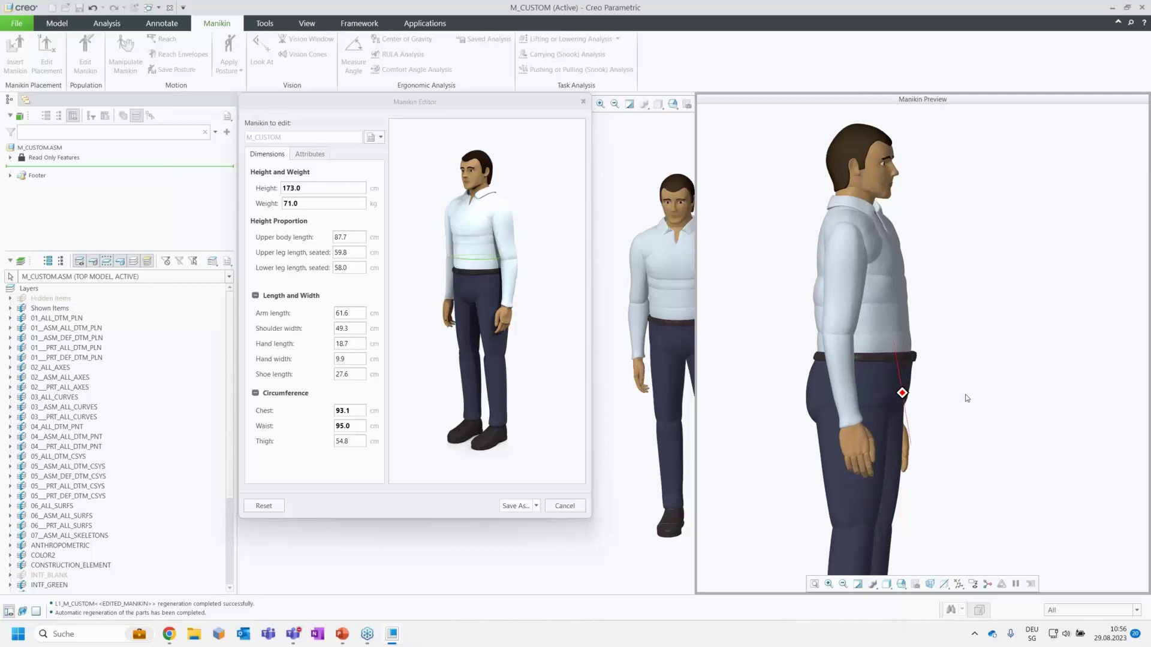
Set the manikin's thigh circumference to 65 cm and check the changed body shape in the preview.
{"action": "left_click", "coordinate": [337, 443]}
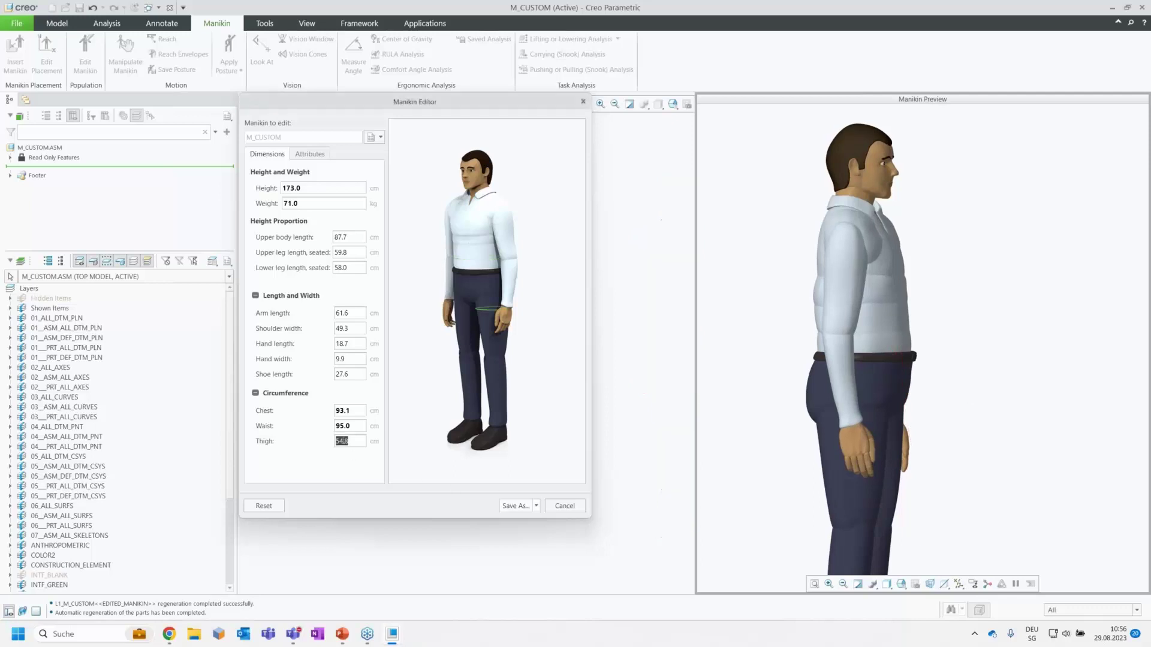
{"action": "double_click", "coordinate": [354, 443]}
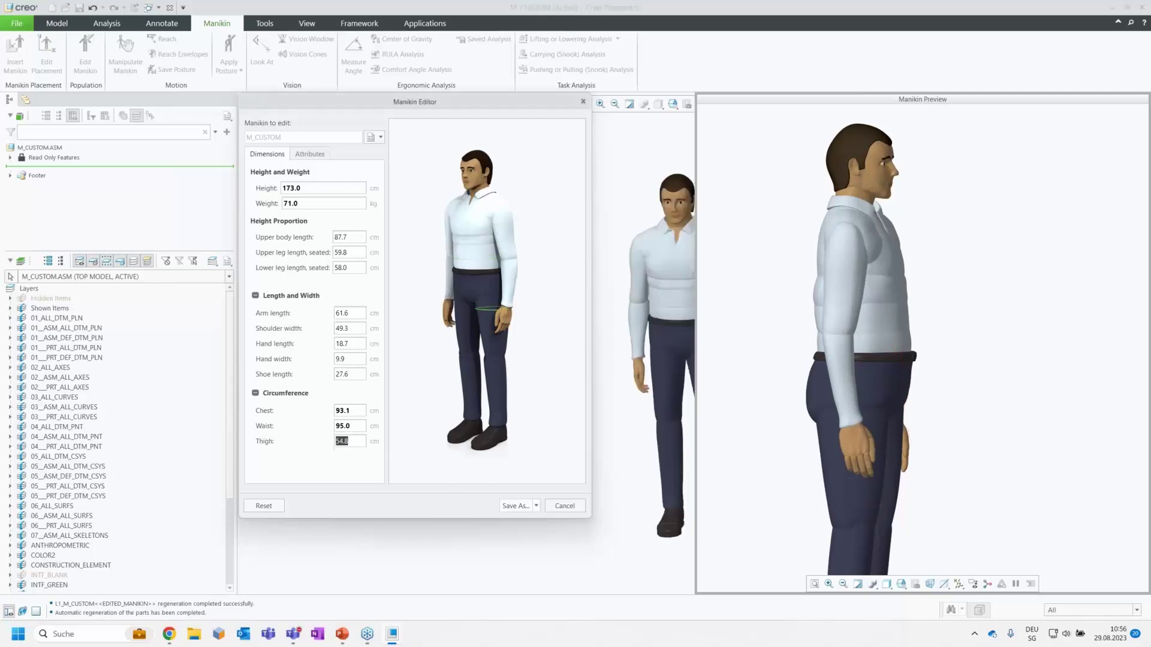
{"action": "type", "text": "65"}
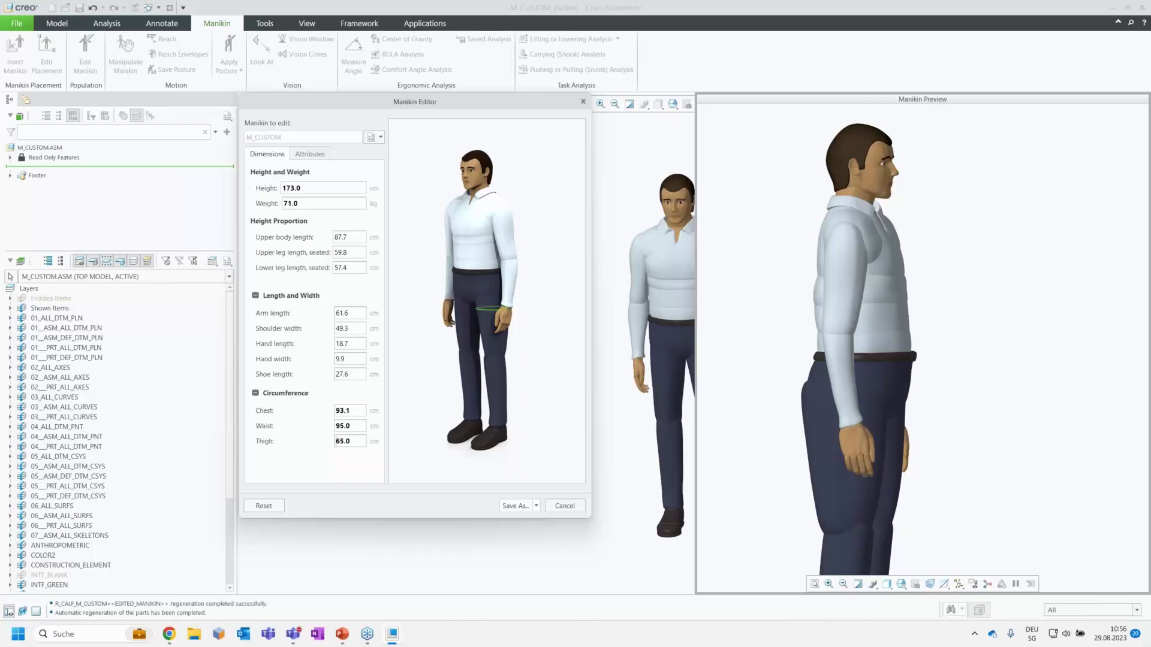
{"action": "mouse_move", "coordinate": [919, 444]}
{"action": "middle_mouse_down"}
{"action": "mouse_move", "coordinate": [882, 430]}
{"action": "mouse_move", "coordinate": [871, 462]}
{"action": "mouse_move", "coordinate": [868, 449]}
{"action": "middle_mouse_up"}
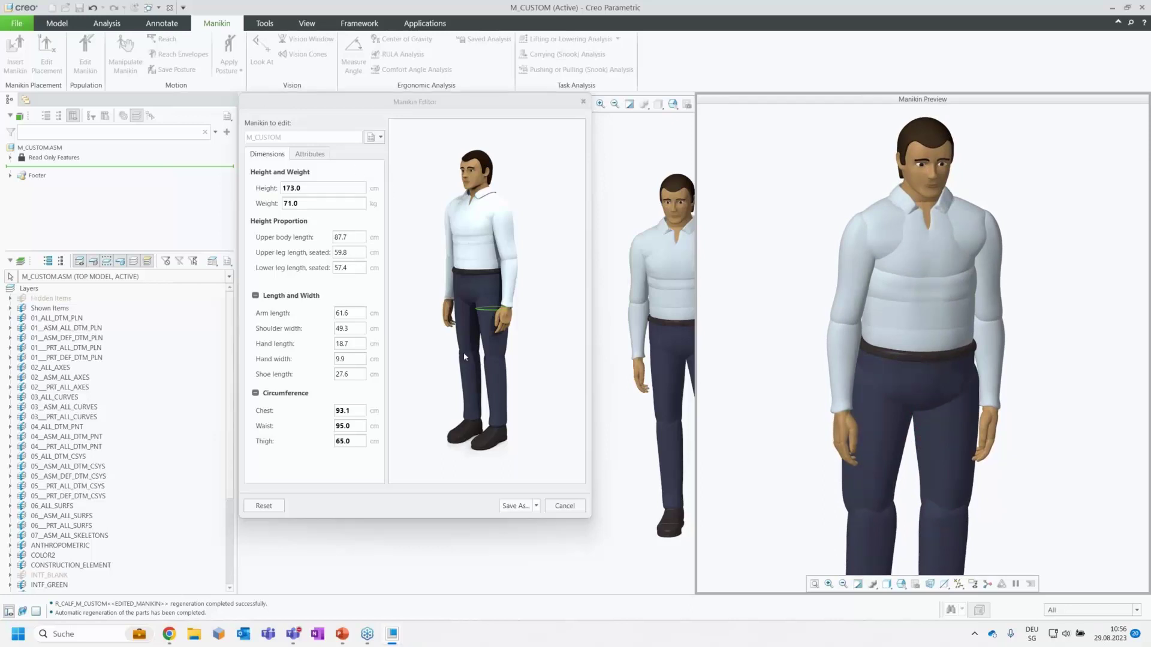
Fill in the manikin's attributes with age group 60, country CH, data base 3 and size percentile 15.
{"action": "left_click", "coordinate": [306, 155]}
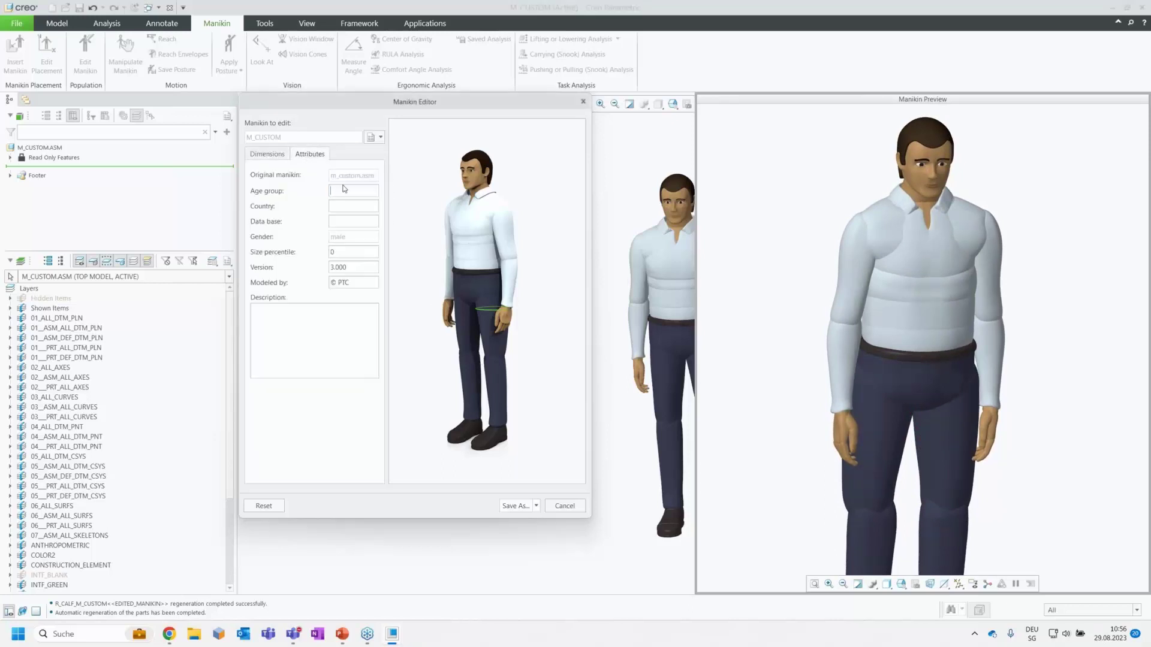
{"action": "type", "text": "60"}
{"action": "left_click", "coordinate": [343, 208]}
{"action": "type", "text": "CH"}
{"action": "left_click", "coordinate": [348, 222]}
{"action": "type", "text": "3"}
{"action": "left_click", "coordinate": [350, 249]}
{"action": "double_click", "coordinate": [348, 250]}
{"action": "type", "text": "15"}
Save the edited manikin as a new assembly in 003_Custom_Manikin, using the person's full name as the file name.
{"action": "left_click", "coordinate": [514, 506]}
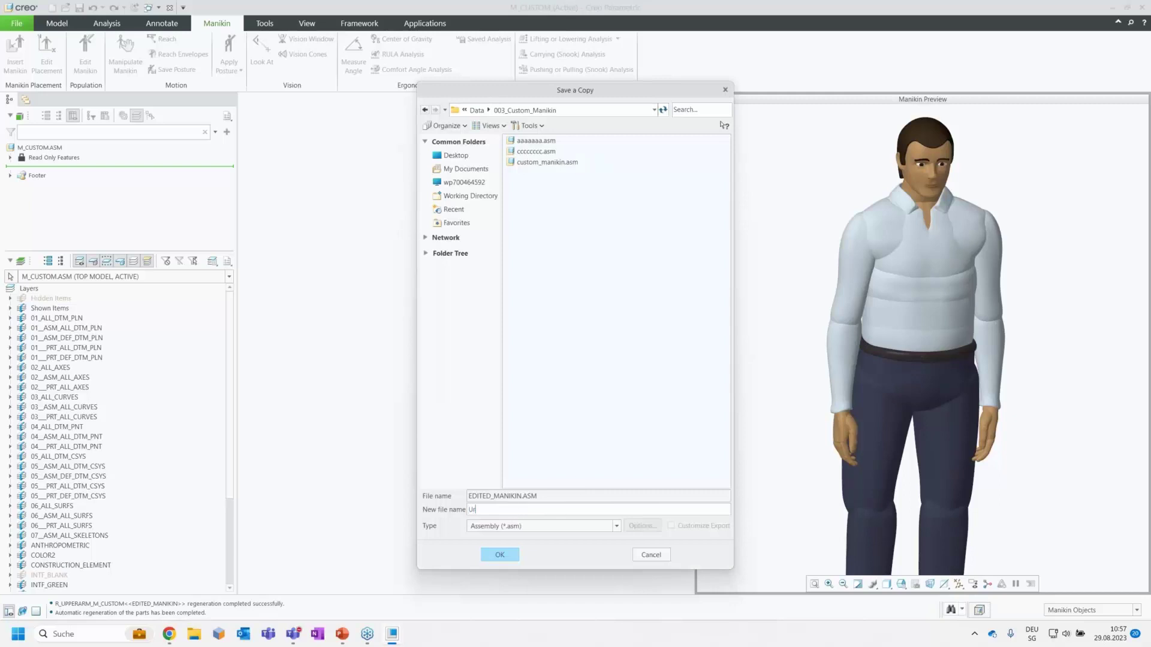
{"action": "type", "text": "mmler"}
{"action": "left_click", "coordinate": [499, 553]}
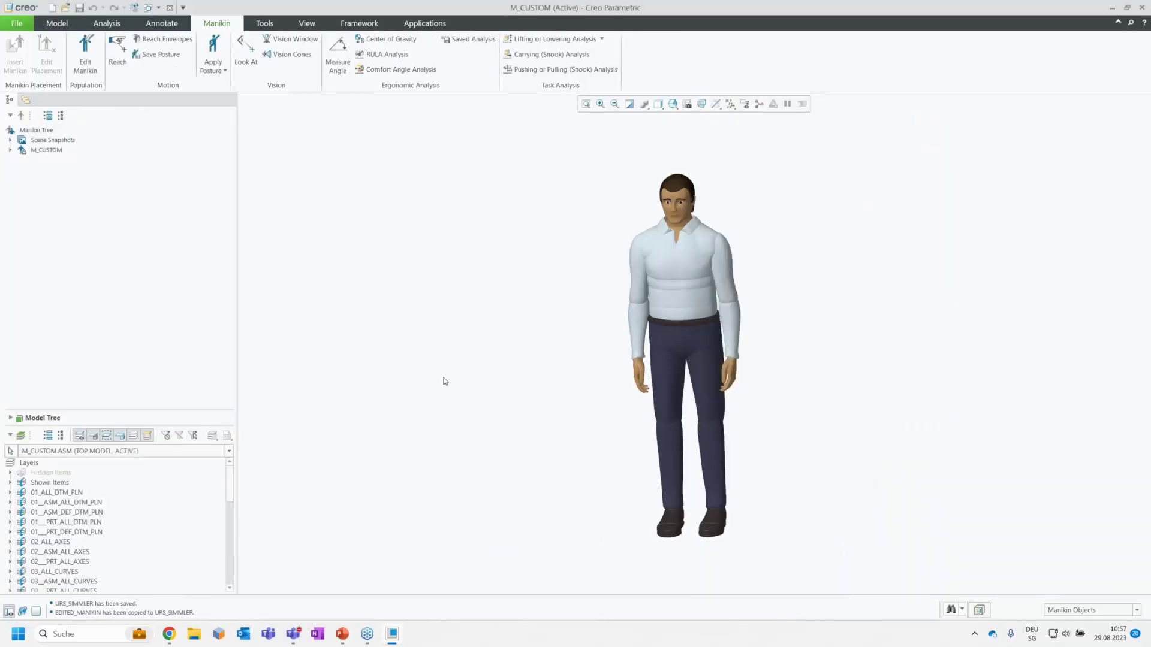
Open the custom_manikin.asm assembly from the working directory.
{"action": "left_click", "coordinate": [65, 8]}
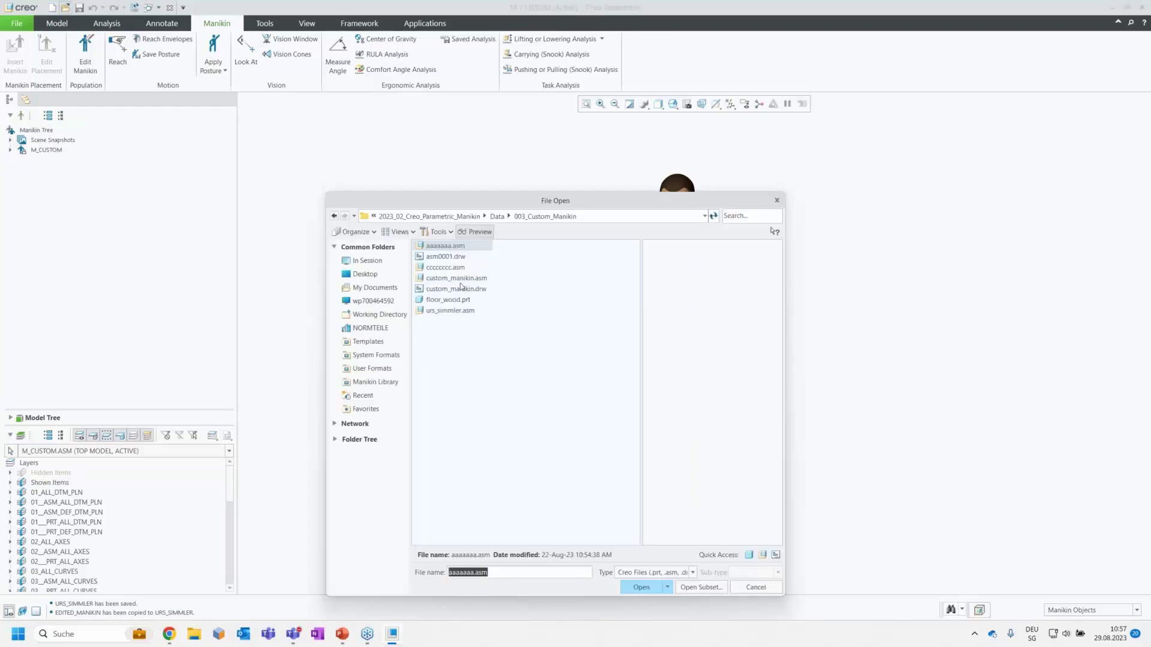
{"action": "double_click", "coordinate": [458, 279]}
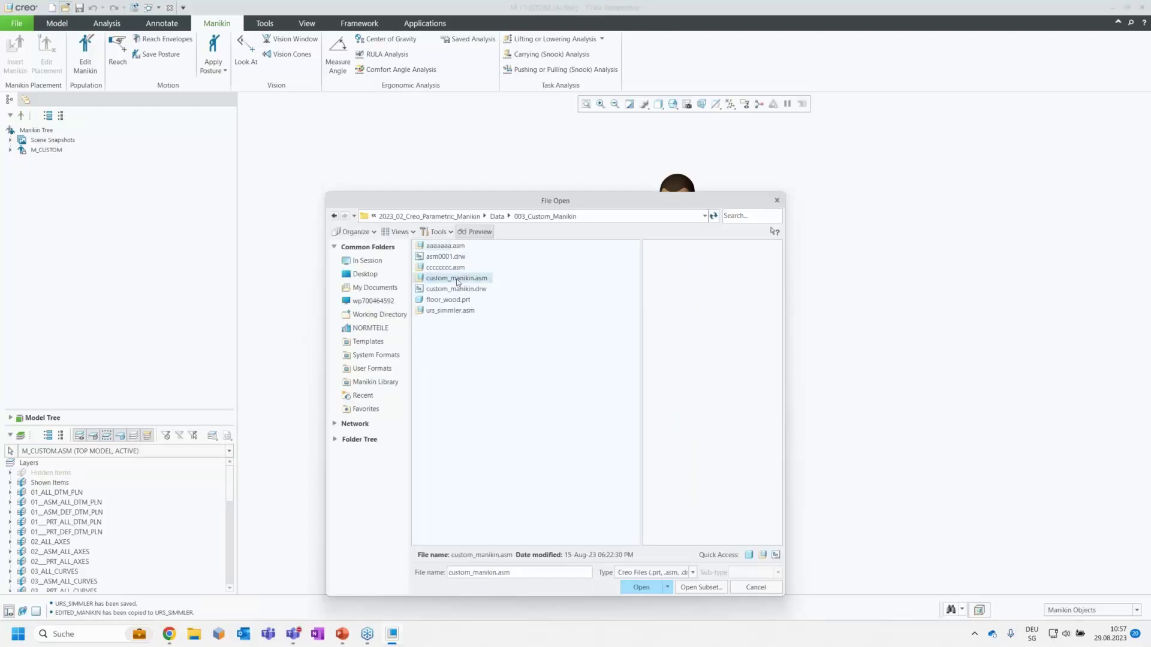
{"action": "left_click", "coordinate": [578, 401]}
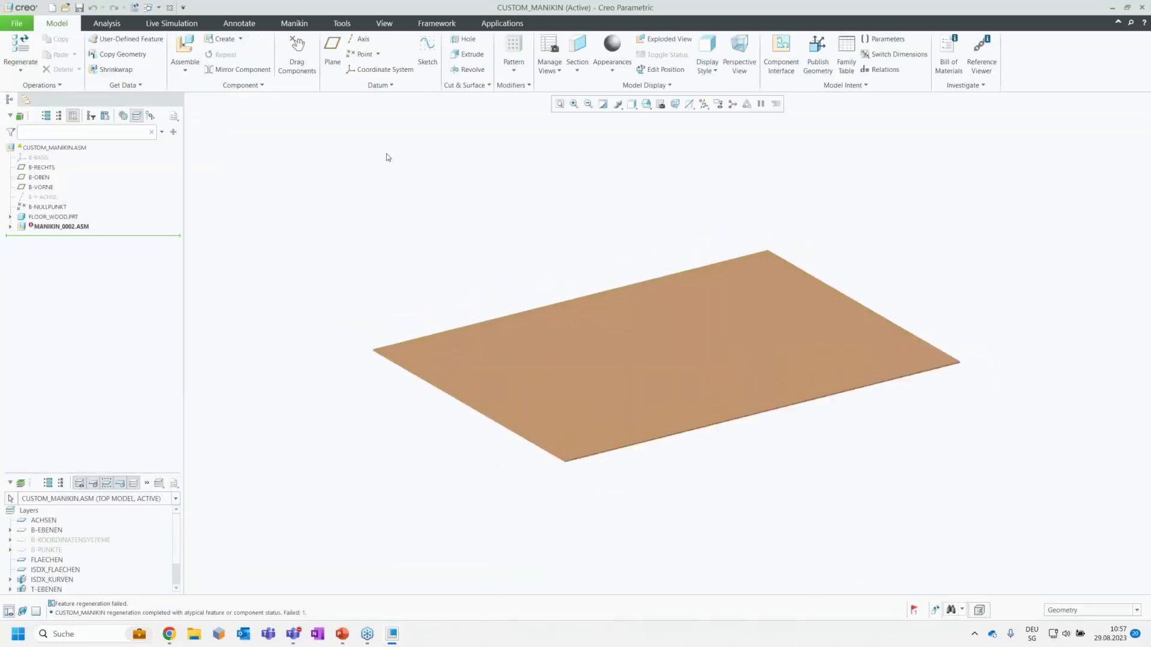
Insert the saved personalized manikin standing on the FLOOR_WOOD surface, facing the B-VORNE datum plane with the facing direction flipped.
{"action": "left_click", "coordinate": [293, 24]}
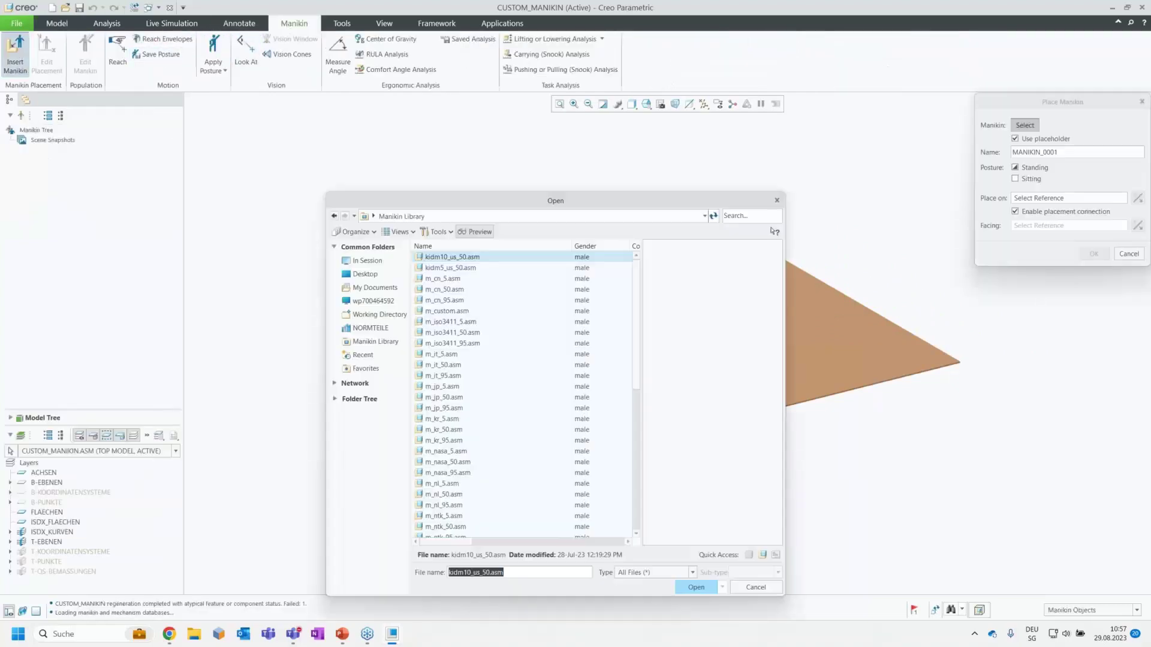
{"action": "left_click", "coordinate": [381, 316]}
{"action": "double_click", "coordinate": [437, 281]}
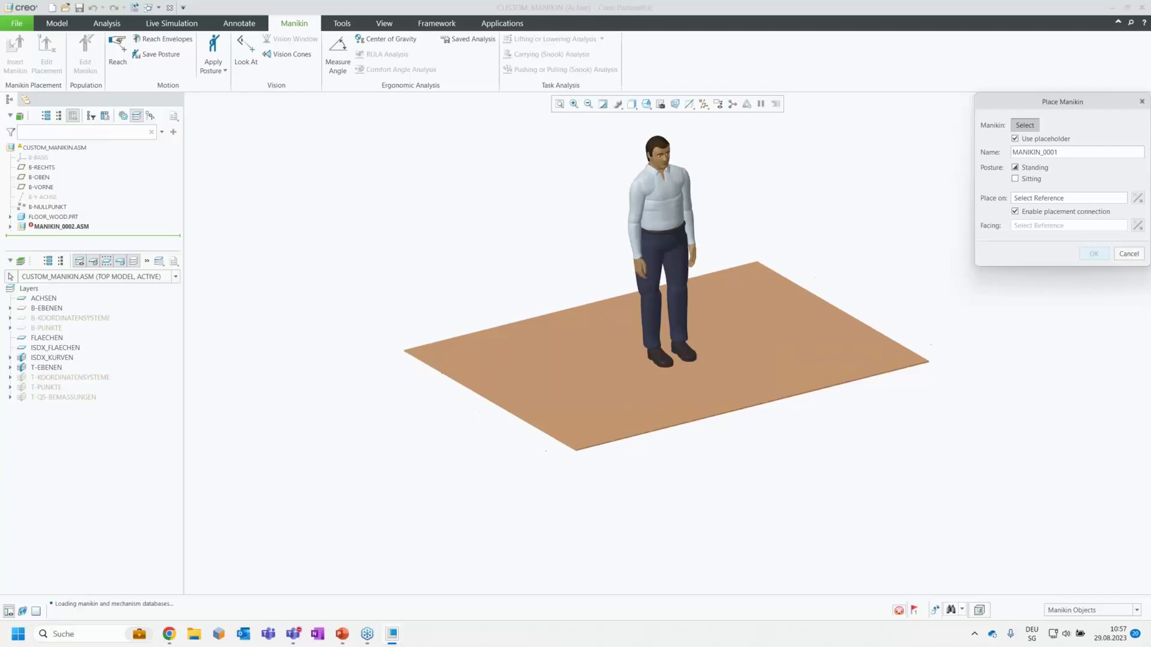
{"action": "left_click", "coordinate": [675, 347]}
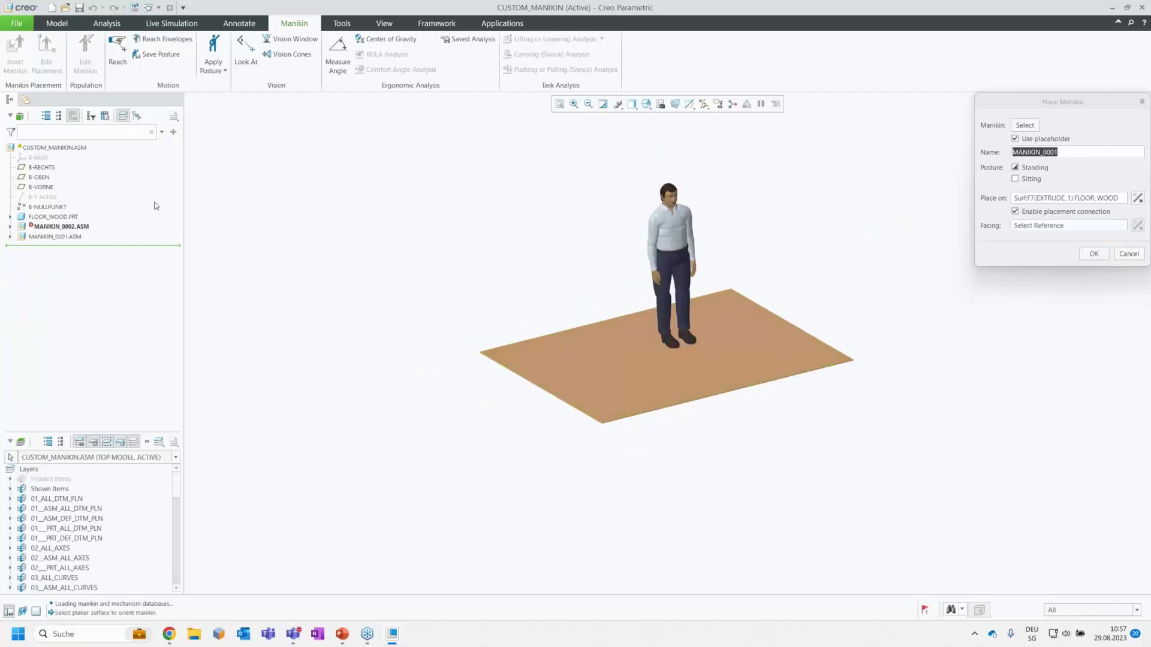
{"action": "left_click", "coordinate": [42, 187]}
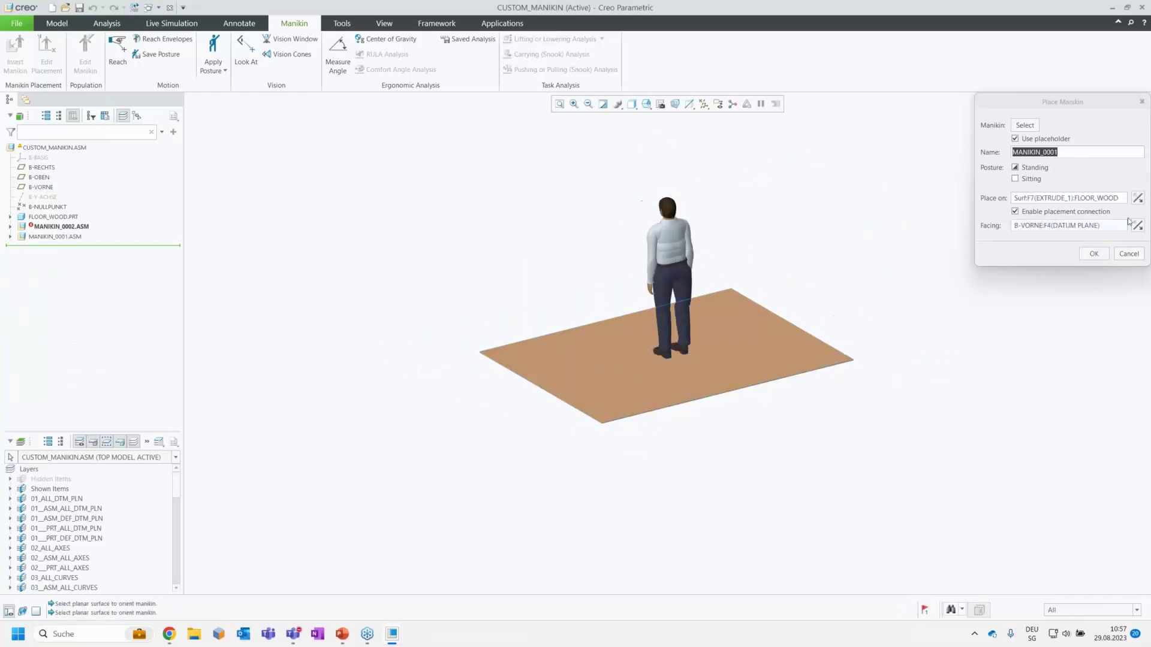
{"action": "left_click", "coordinate": [1094, 254]}
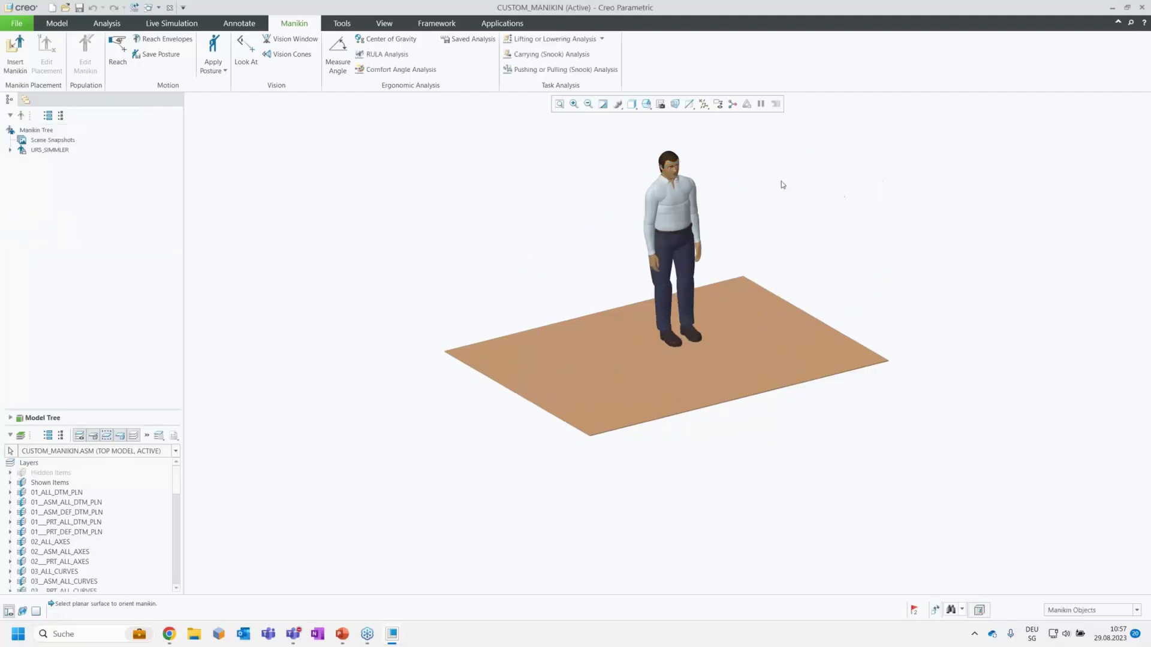
{"action": "scroll", "coordinate": [777, 183], "scroll_direction": "up", "scroll_amount": 3}
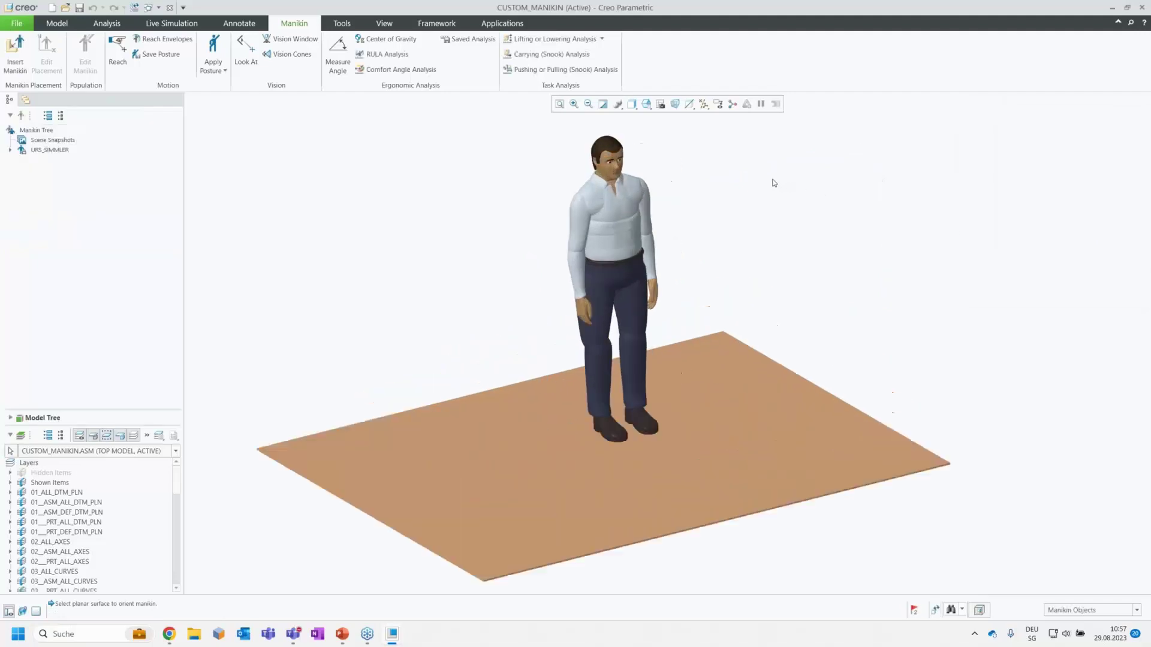
Show the manikin's vision cones and apply the deep lunge posture with both arms raised.
{"action": "left_click", "coordinate": [280, 56]}
{"action": "left_click", "coordinate": [213, 60]}
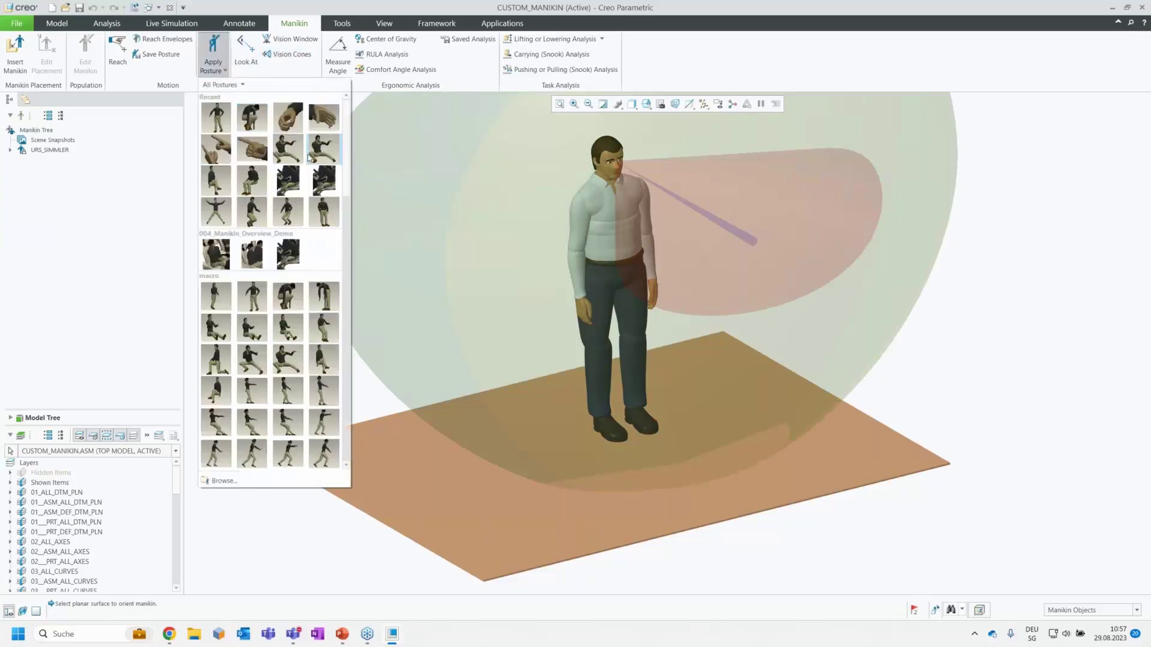
{"action": "left_click", "coordinate": [324, 150]}
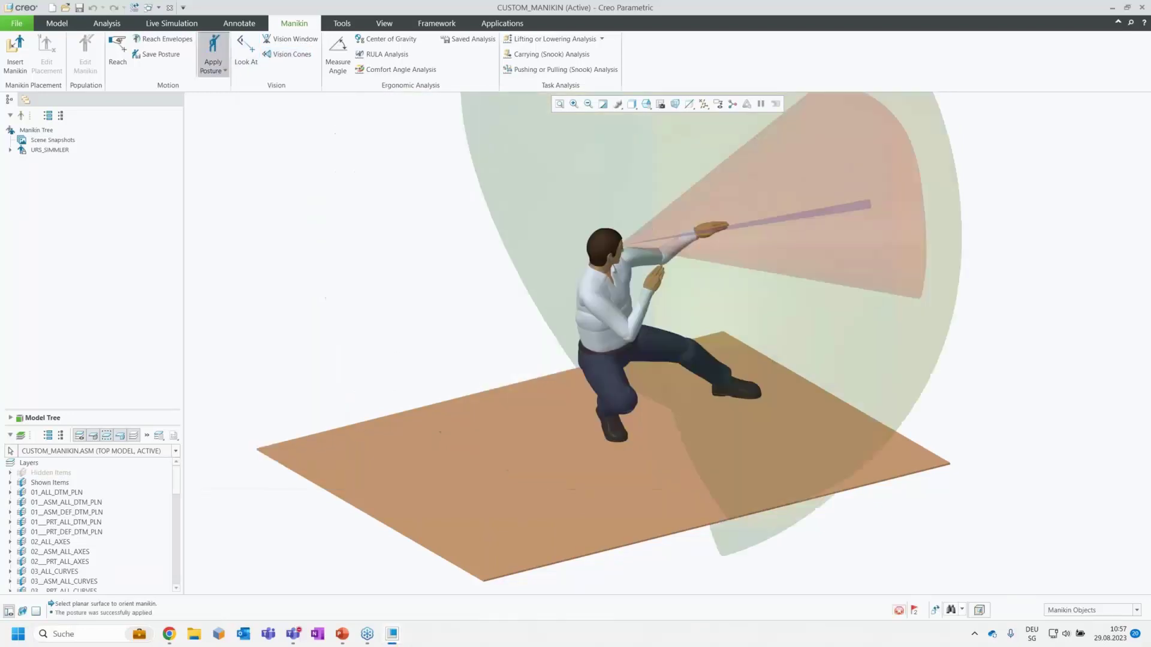
{"action": "middle_click_drag", "start_coordinate": [602, 307], "coordinate": [521, 306]}
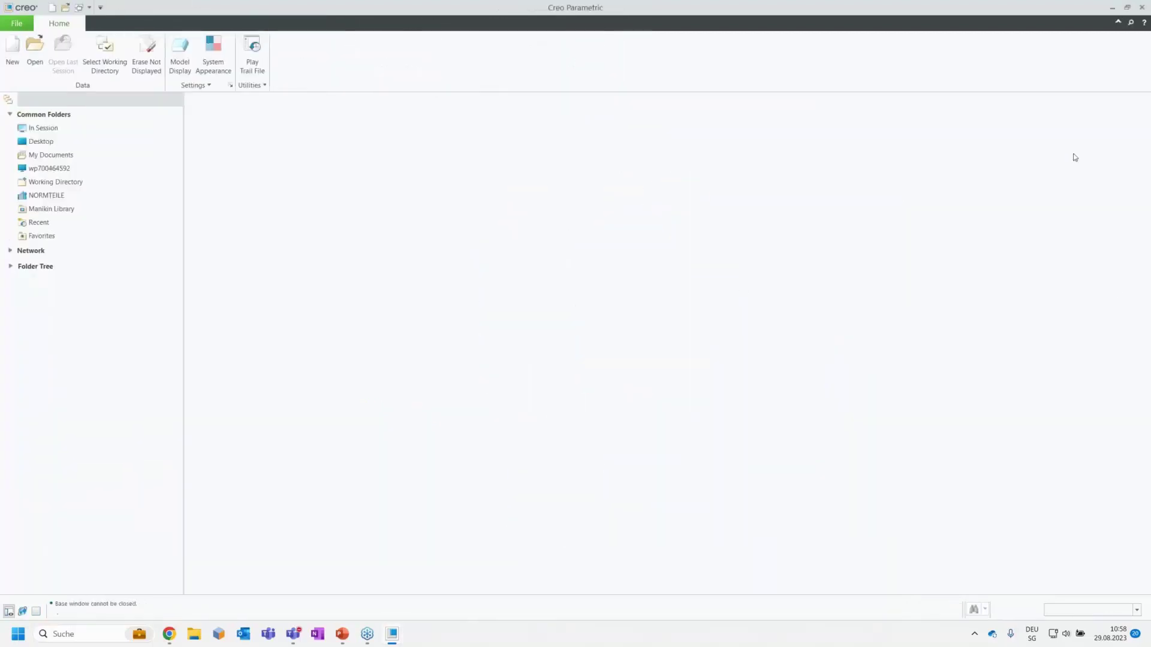
Erase all models not displayed from memory and set the working directory to 004_Manikin_Overview_Demo.
{"action": "left_click", "coordinate": [148, 45]}
{"action": "left_click", "coordinate": [105, 54]}
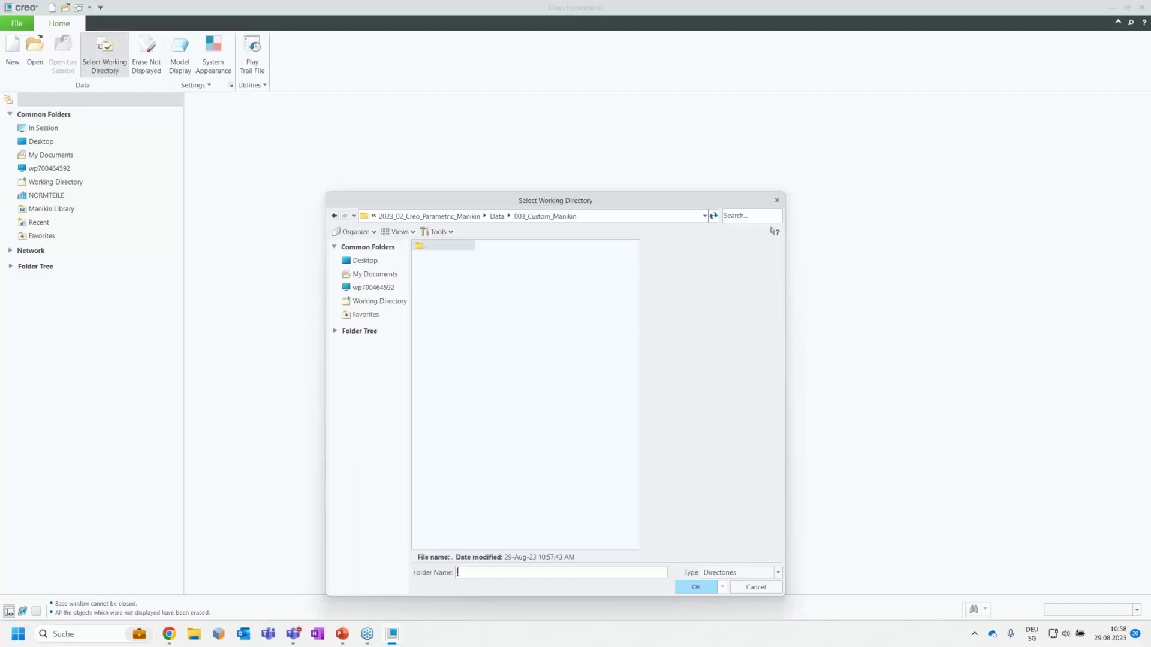
{"action": "left_click", "coordinate": [497, 217]}
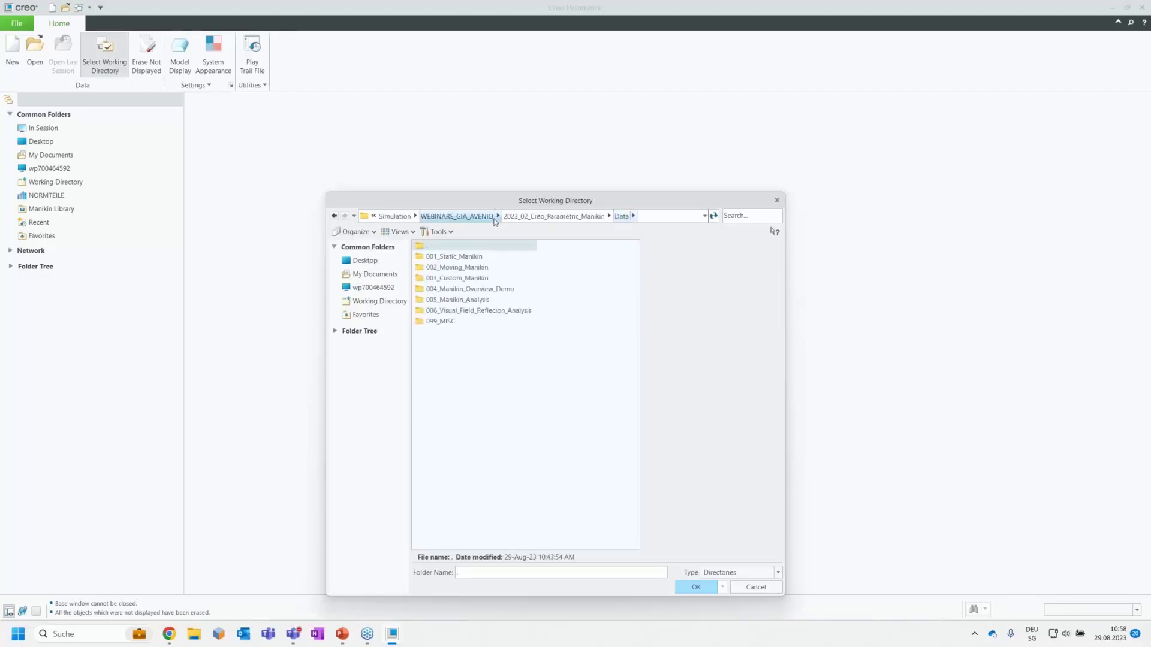
{"action": "double_click", "coordinate": [495, 290]}
{"action": "left_click", "coordinate": [695, 587]}
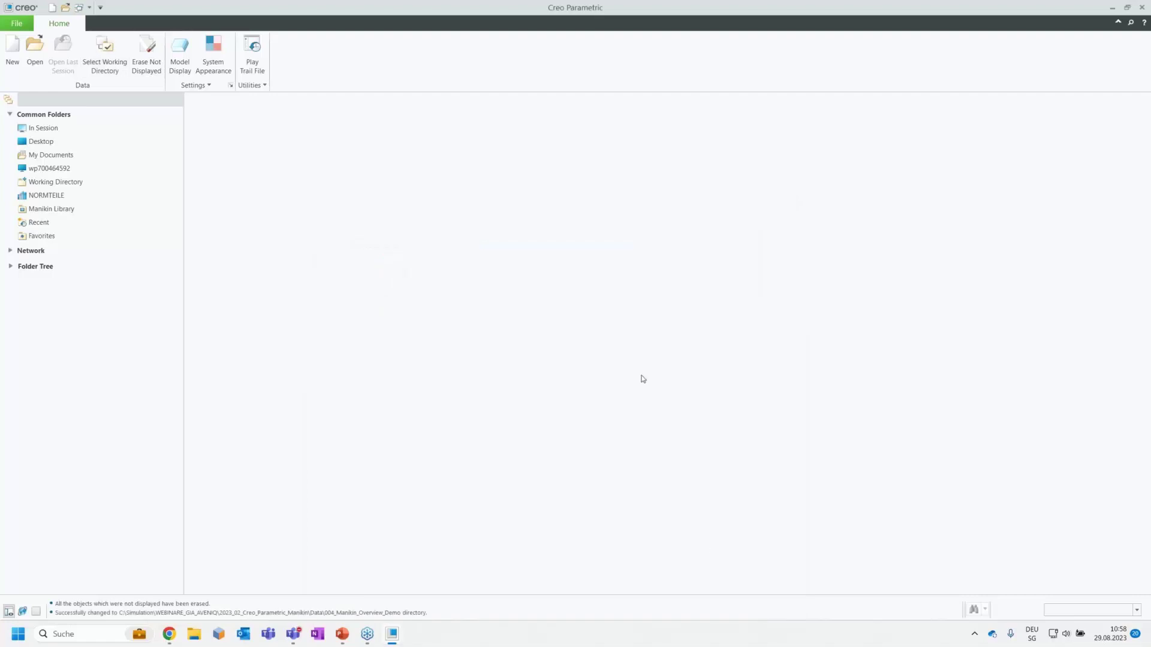
Open the 6hm_master_interior_2023-03-06.asm assembly, accepting the offered simplified representation.
{"action": "left_click", "coordinate": [35, 47]}
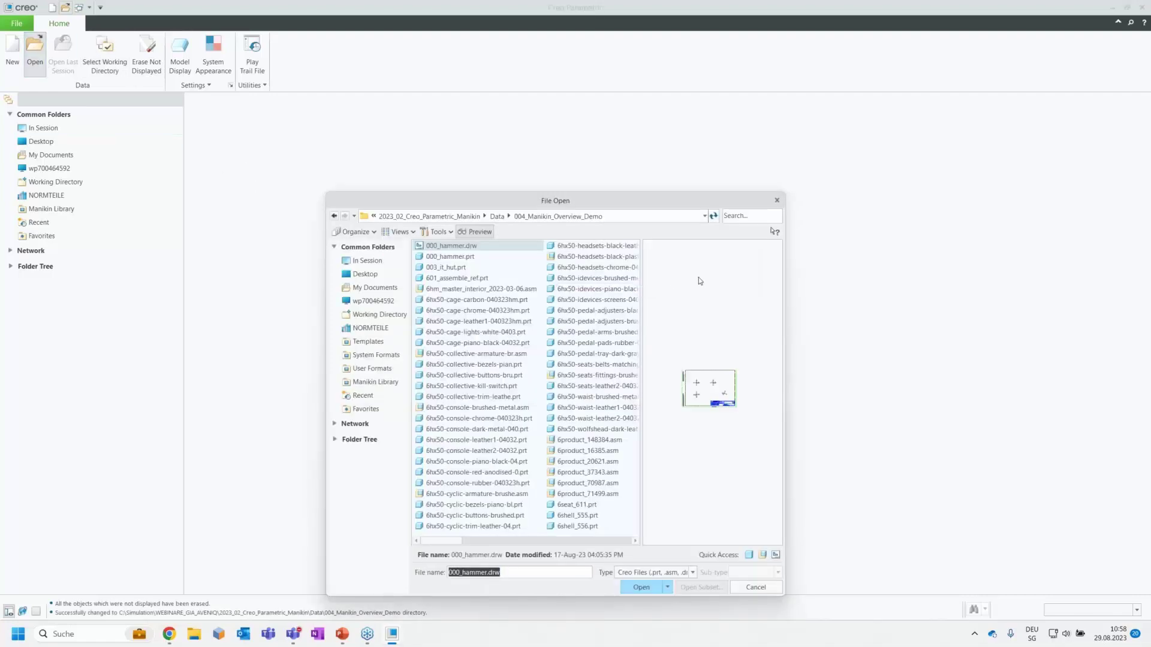
{"action": "left_click", "coordinate": [513, 291]}
{"action": "double_click", "coordinate": [513, 293]}
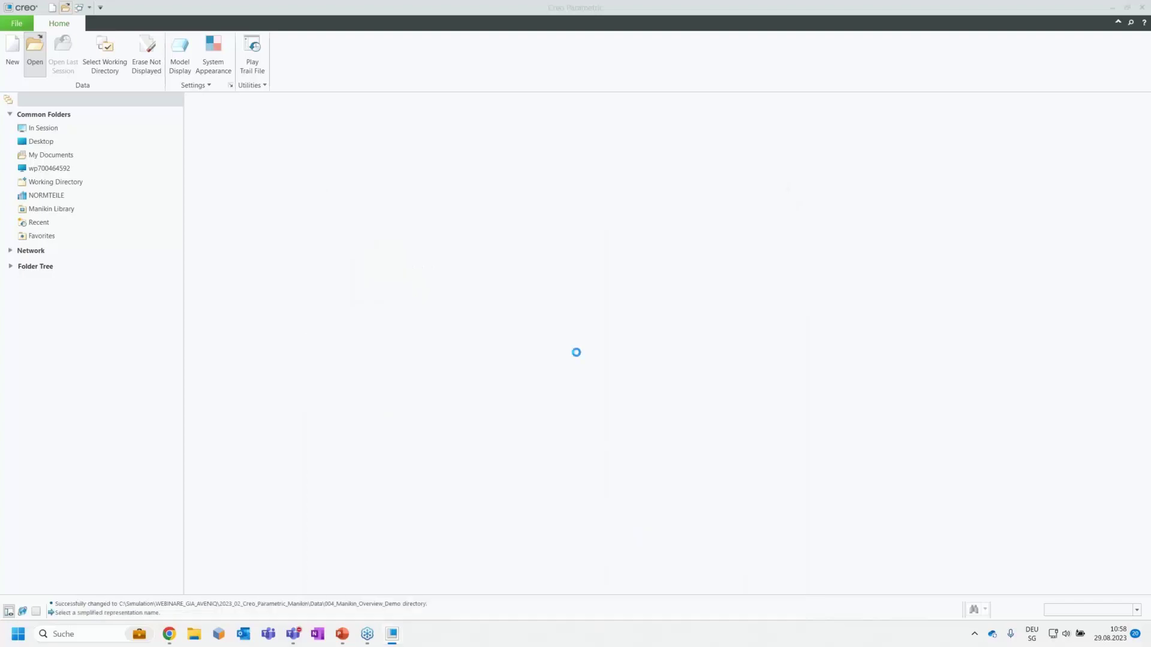
{"action": "left_click", "coordinate": [571, 398]}
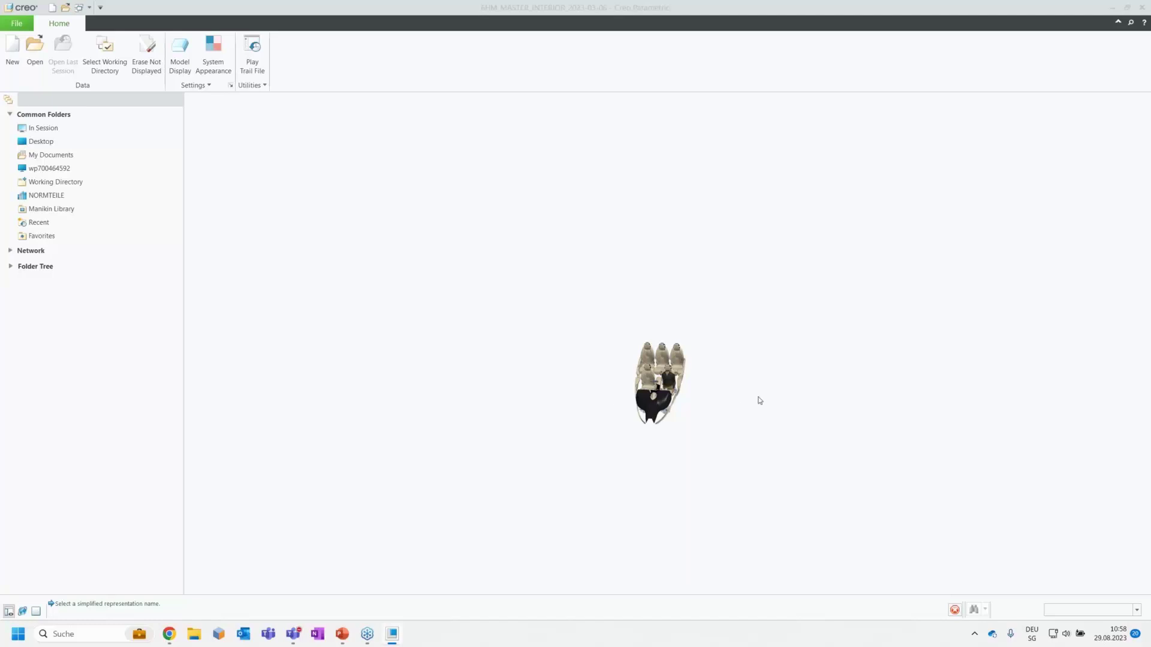
Hide MANIKIN_0004.ASM to clear its front seat in the interior assembly.
{"action": "middle_click_drag", "start_coordinate": [695, 416], "coordinate": [697, 414]}
{"action": "middle_click_drag", "start_coordinate": [637, 383], "coordinate": [584, 422]}
{"action": "scroll", "coordinate": [664, 365], "scroll_direction": "down", "scroll_amount": 5}
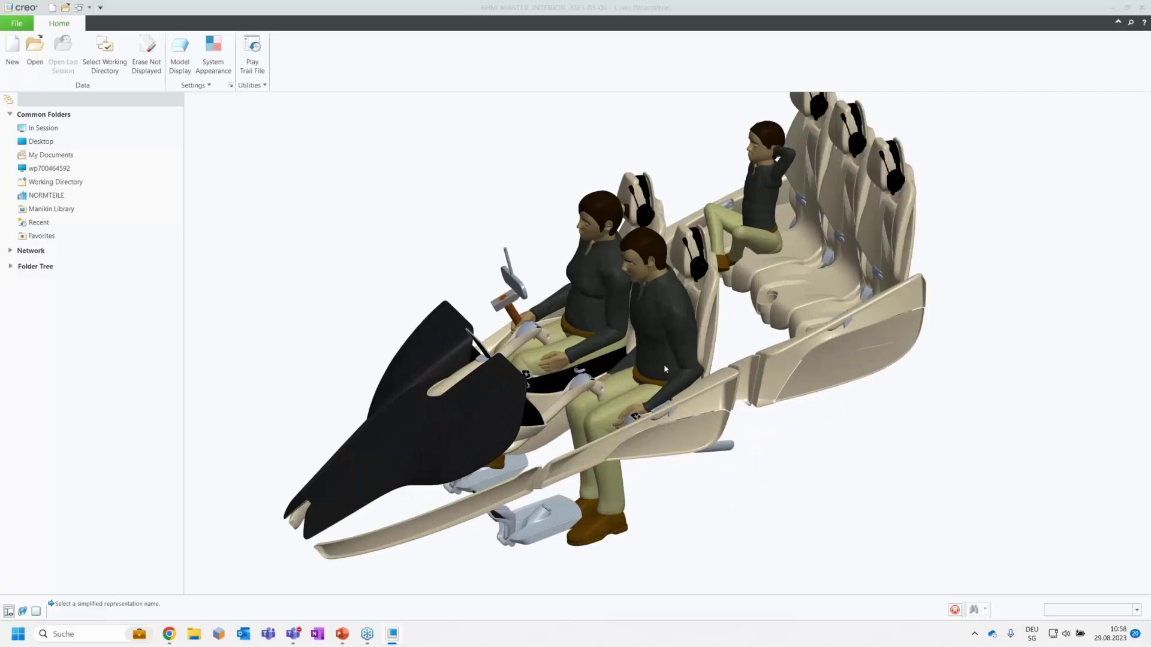
{"action": "scroll", "coordinate": [663, 364], "scroll_direction": "down", "scroll_amount": 3}
{"action": "scroll", "coordinate": [664, 364], "scroll_direction": "up", "scroll_amount": 3}
{"action": "middle_click_drag", "start_coordinate": [663, 364], "coordinate": [630, 435]}
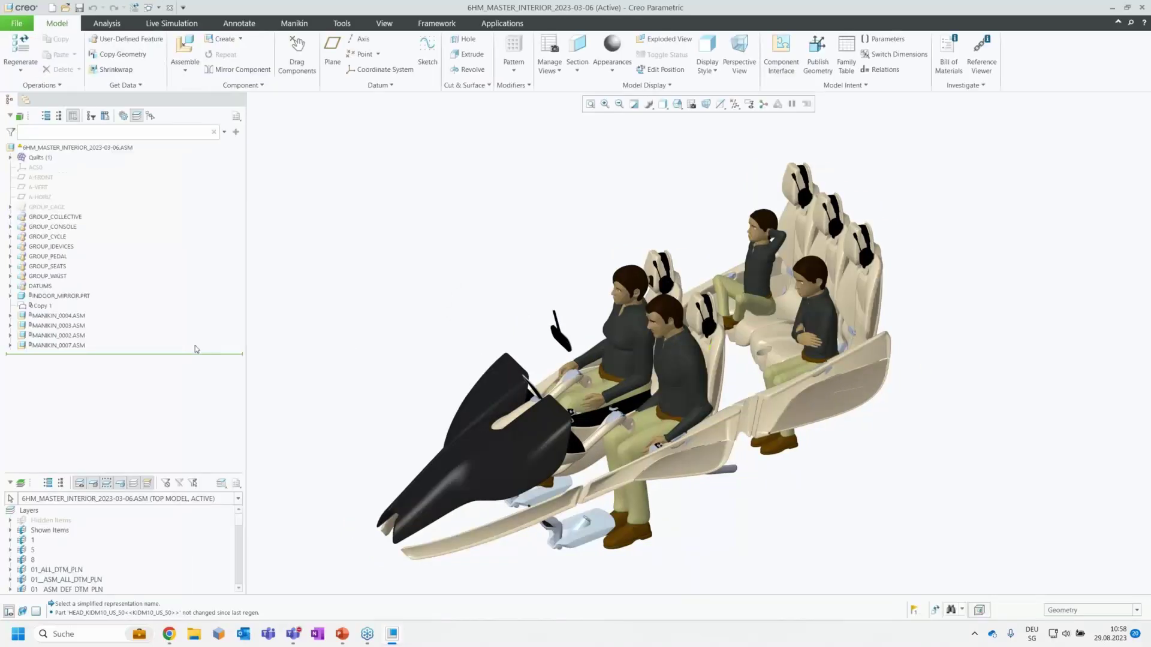
{"action": "left_click", "coordinate": [55, 316]}
{"action": "left_click", "coordinate": [90, 262]}
Start inserting a manikin, widen the library list to show all body data columns, and pick m_nasa_50.asm.
{"action": "scroll", "coordinate": [656, 461], "scroll_direction": "down", "scroll_amount": 8}
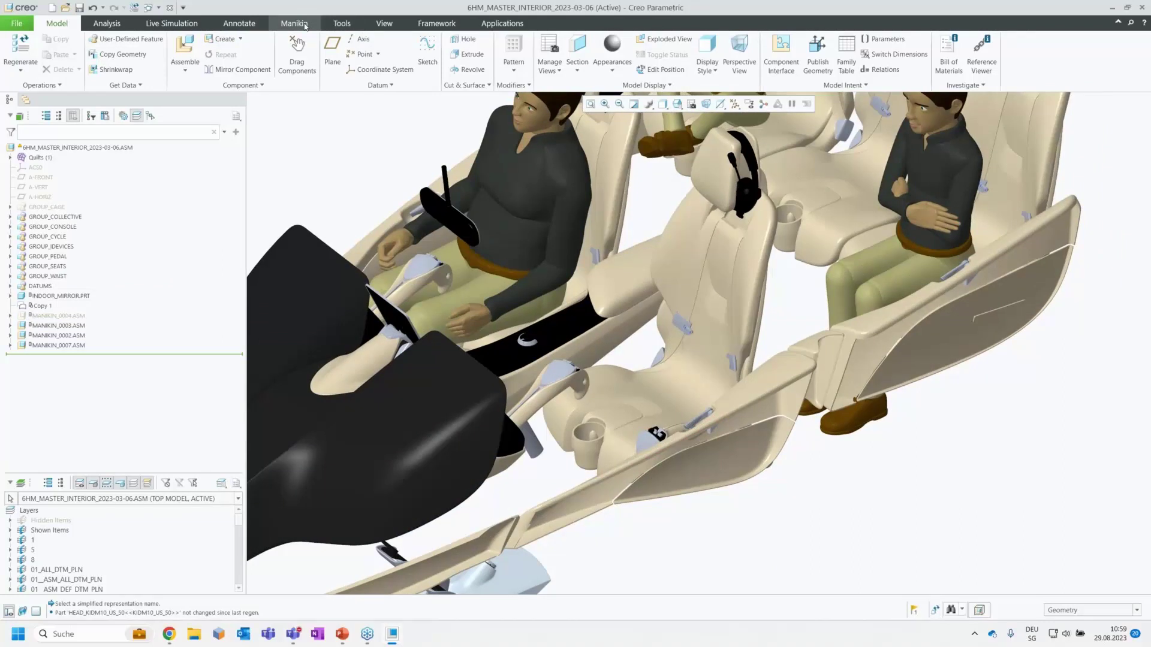
{"action": "left_click", "coordinate": [294, 23]}
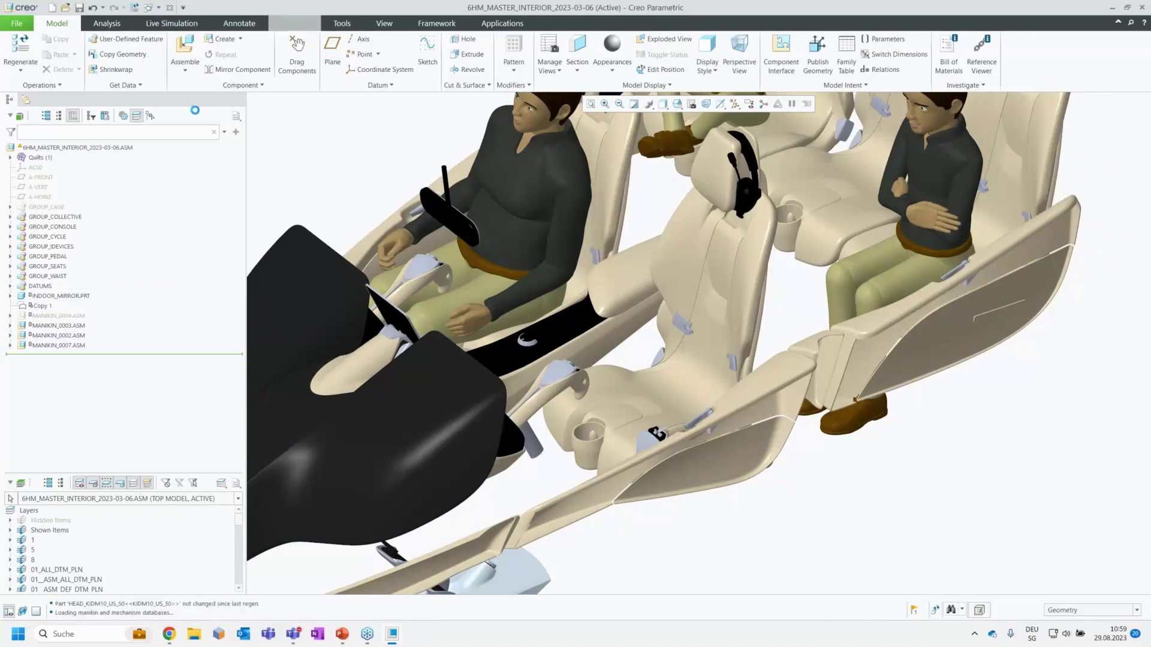
{"action": "left_click", "coordinate": [13, 45]}
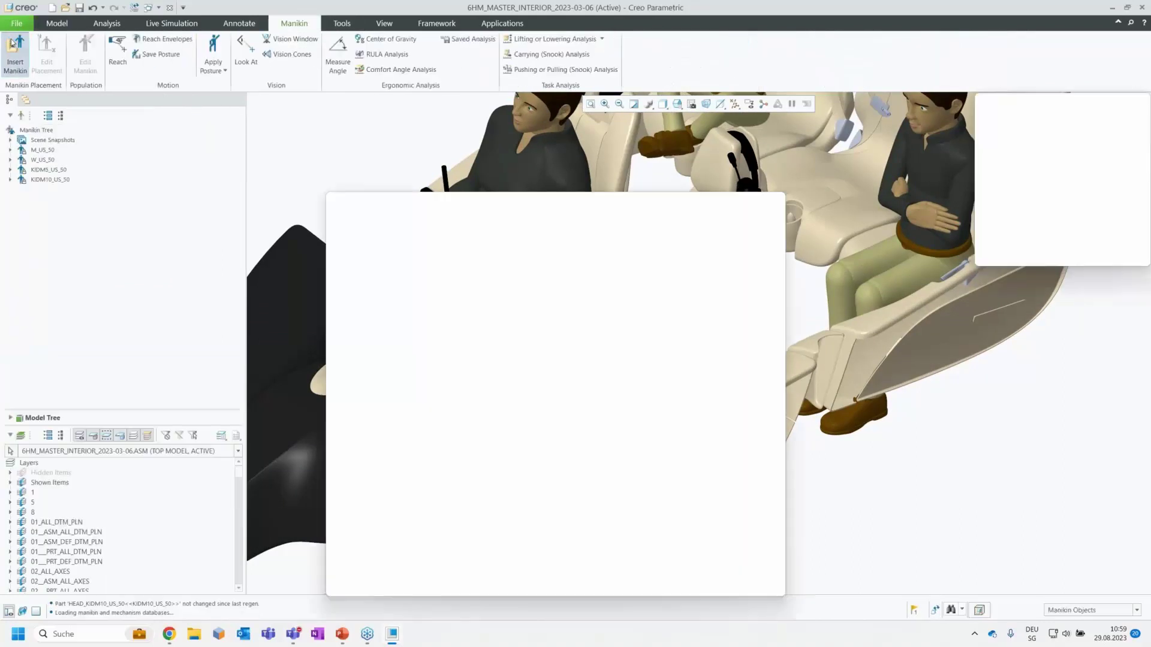
{"action": "left_click_drag", "start_coordinate": [636, 376], "coordinate": [643, 424]}
{"action": "left_click", "coordinate": [455, 356]}
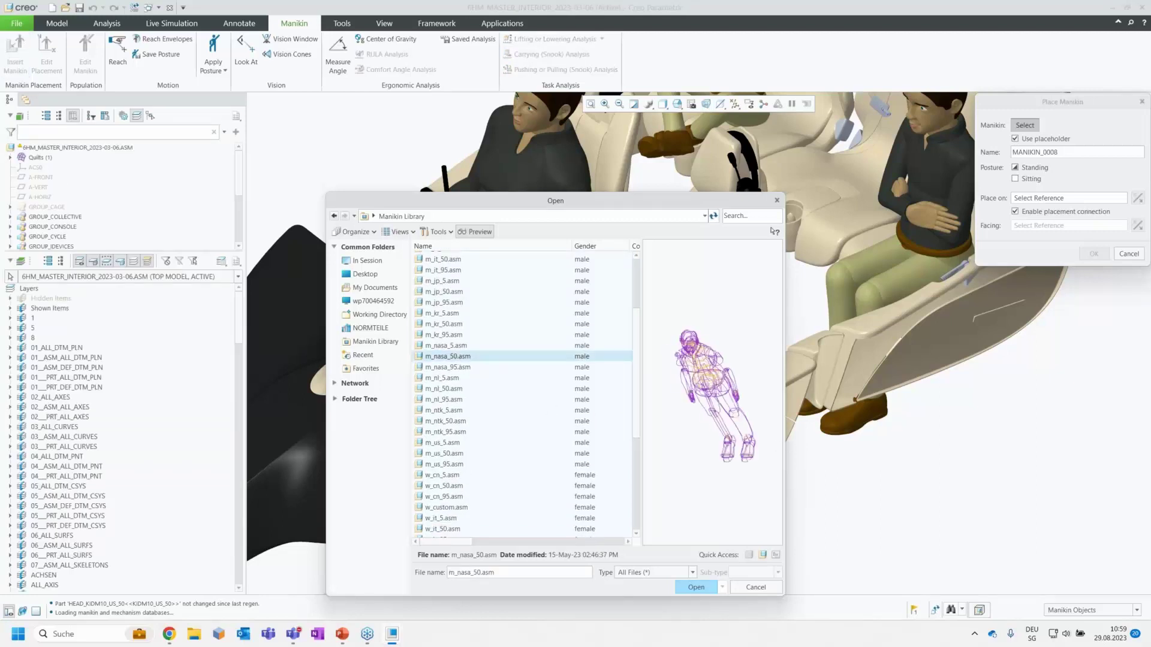
{"action": "left_click_drag", "start_coordinate": [783, 445], "coordinate": [1066, 445]}
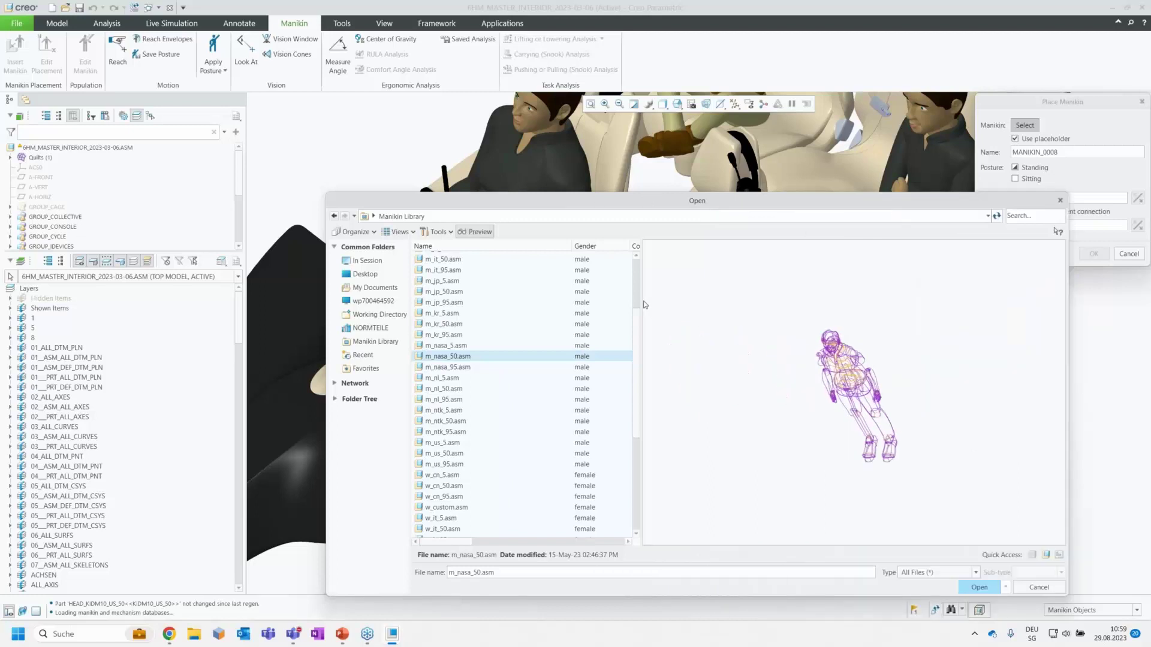
{"action": "left_click_drag", "start_coordinate": [643, 300], "coordinate": [953, 346]}
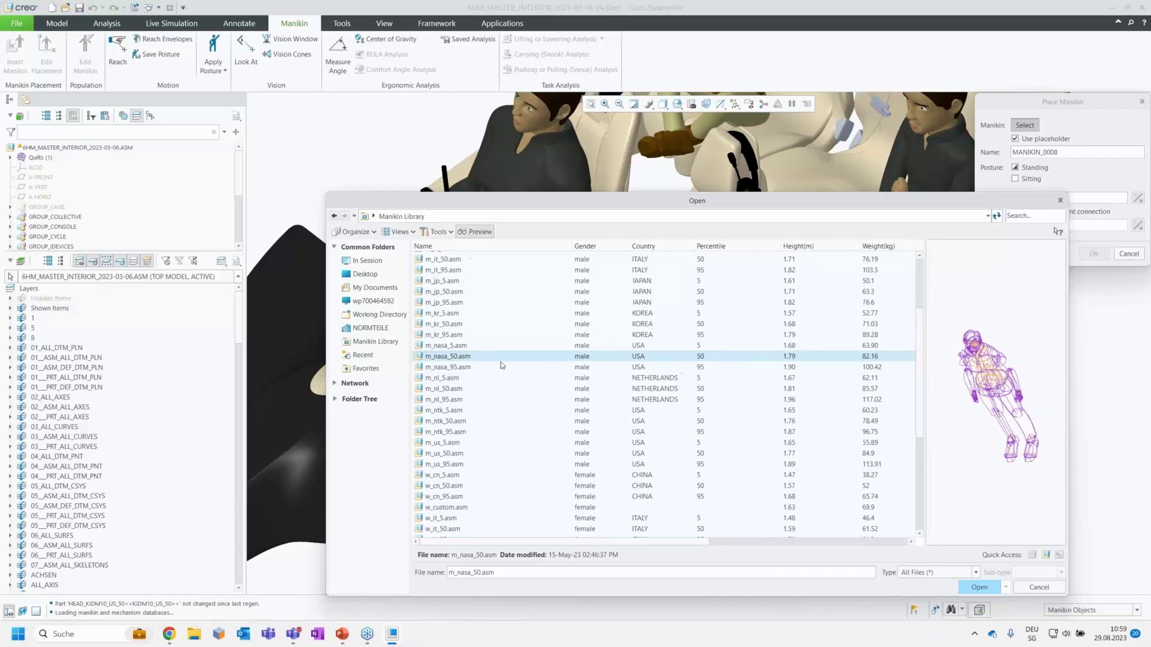
{"action": "double_click", "coordinate": [487, 356]}
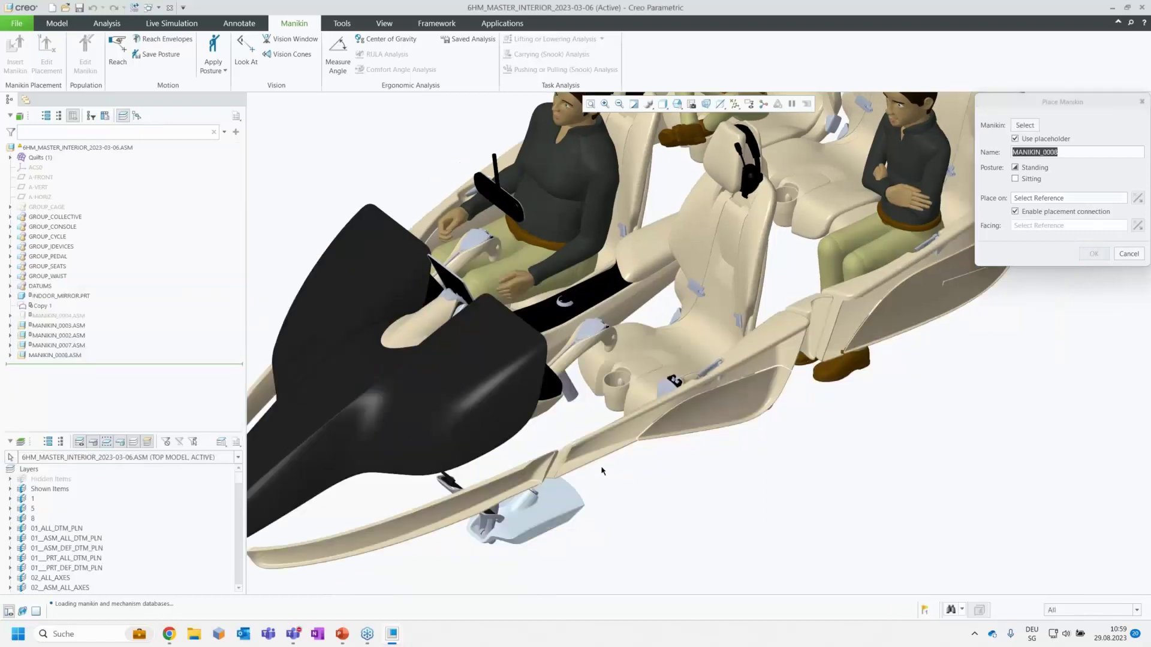
Place the manikin in Sitting posture on the empty front seat's cushion surface, facing the A-FRONT datum plane.
{"action": "scroll", "coordinate": [739, 440], "scroll_direction": "up", "scroll_amount": 8}
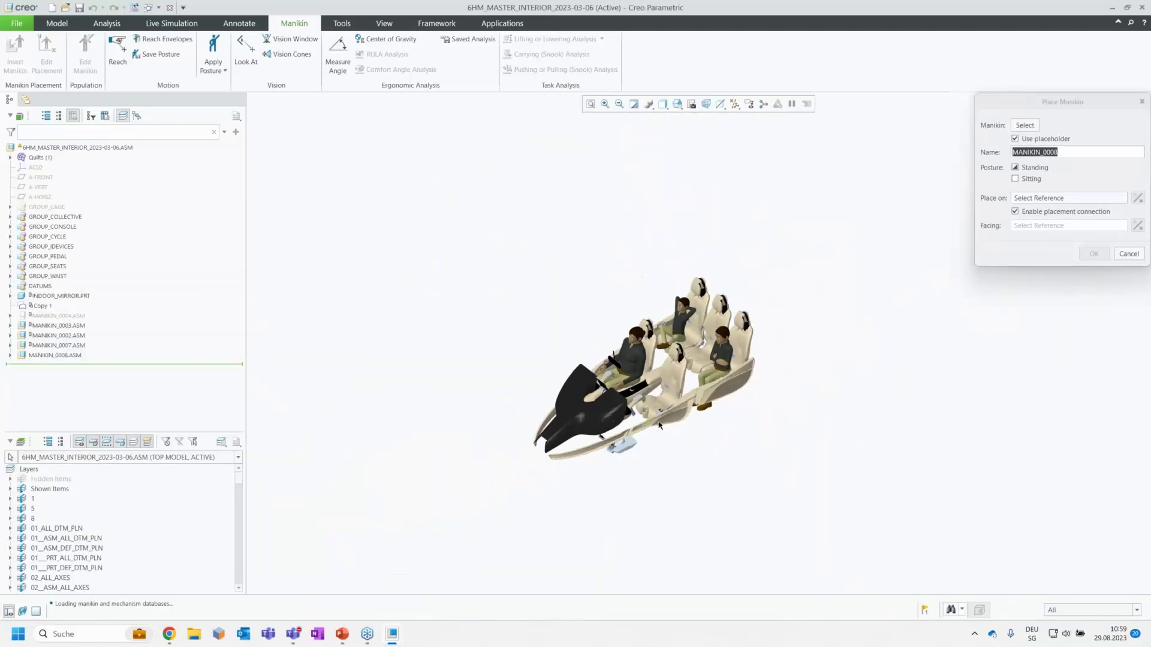
{"action": "left_click", "coordinate": [1032, 180]}
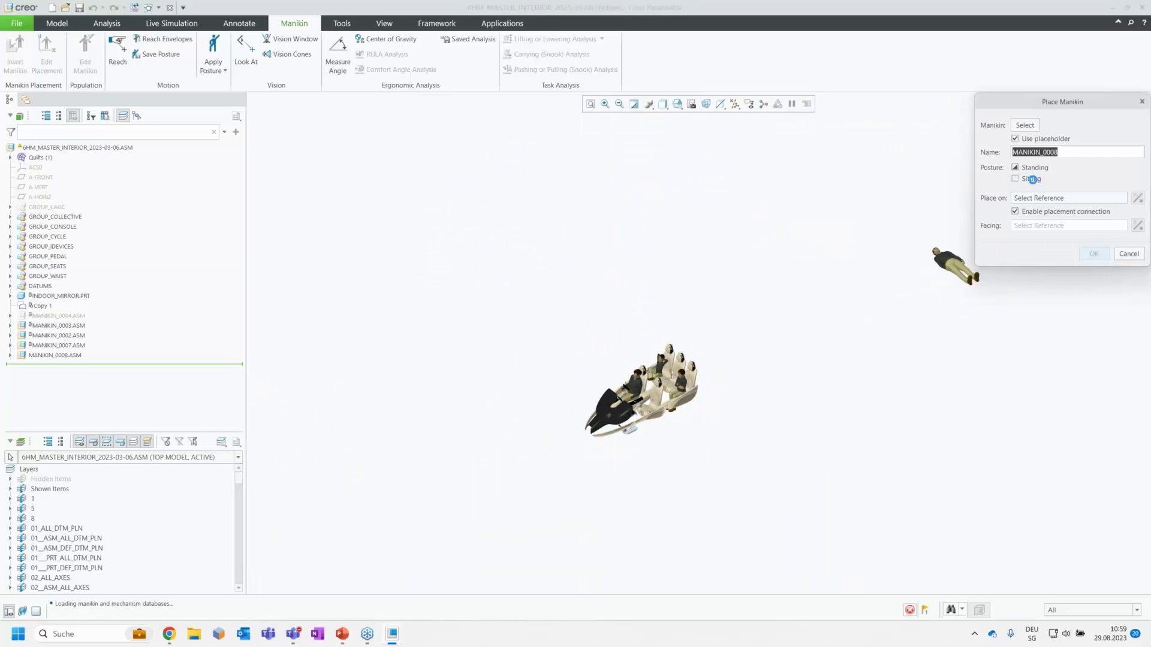
{"action": "scroll", "coordinate": [649, 415], "scroll_direction": "down", "scroll_amount": 2}
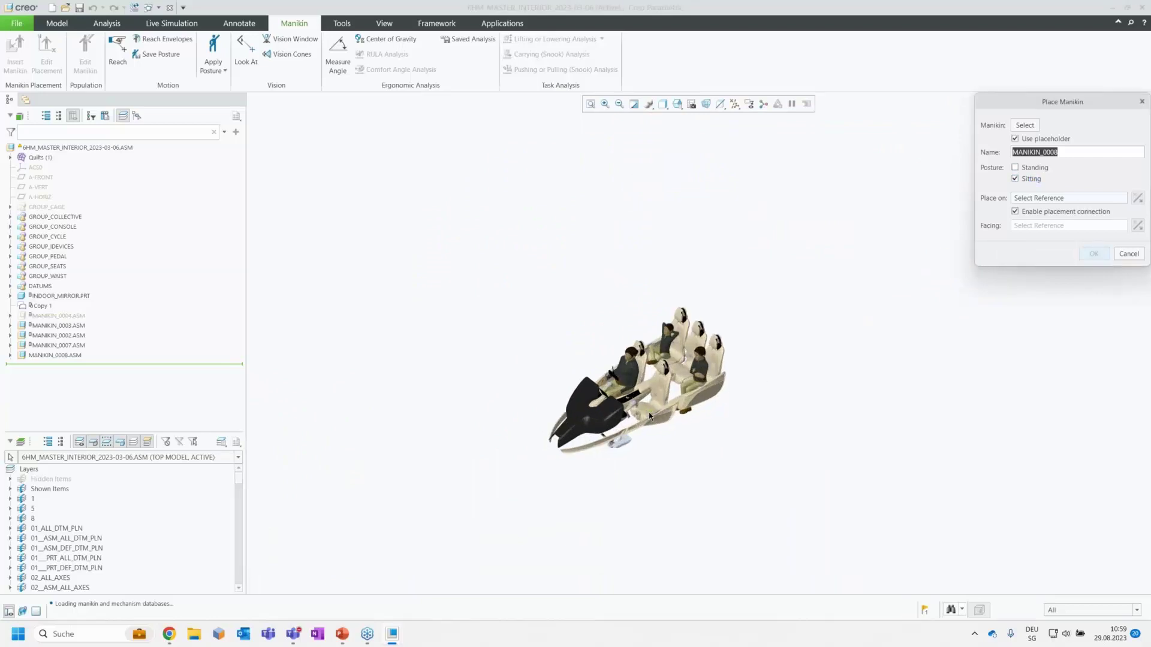
{"action": "scroll", "coordinate": [649, 415], "scroll_direction": "down", "scroll_amount": 8}
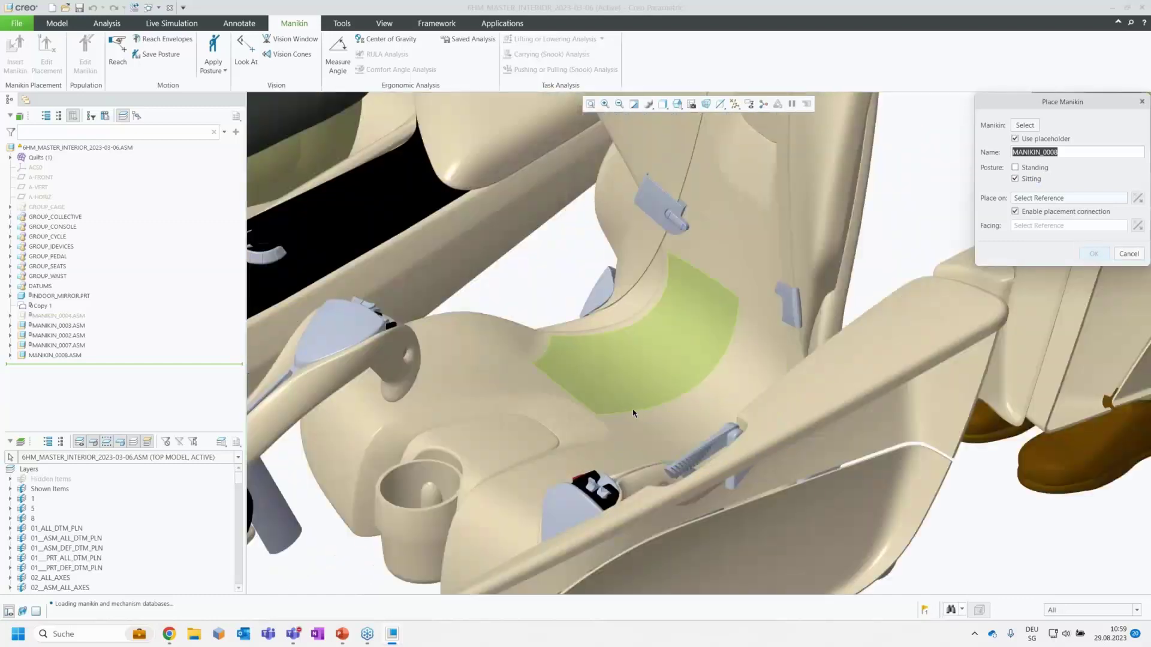
{"action": "left_click", "coordinate": [633, 413]}
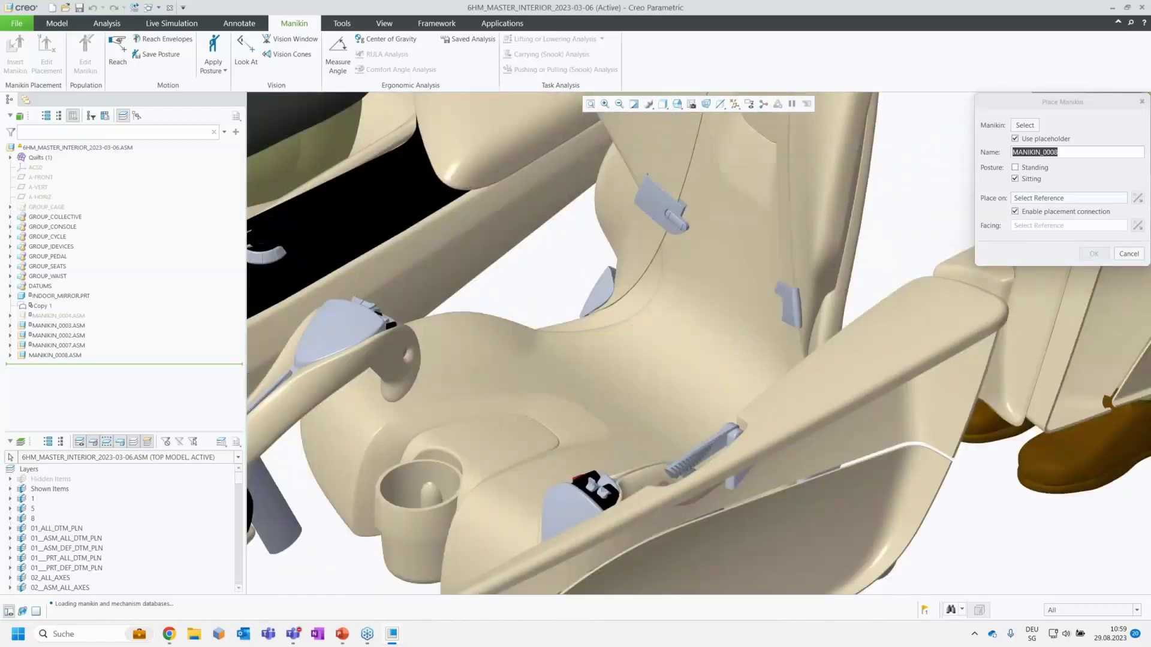
{"action": "scroll", "coordinate": [568, 427], "scroll_direction": "up", "scroll_amount": 1}
{"action": "scroll", "coordinate": [568, 427], "scroll_direction": "up", "scroll_amount": 3}
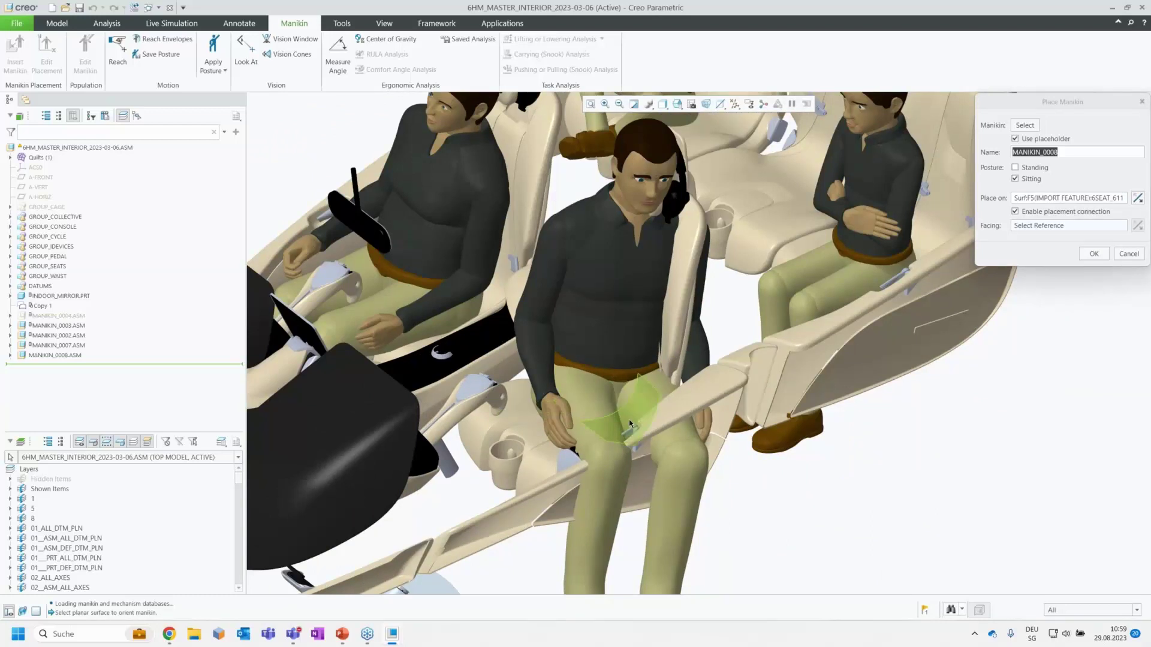
{"action": "left_click", "coordinate": [43, 178]}
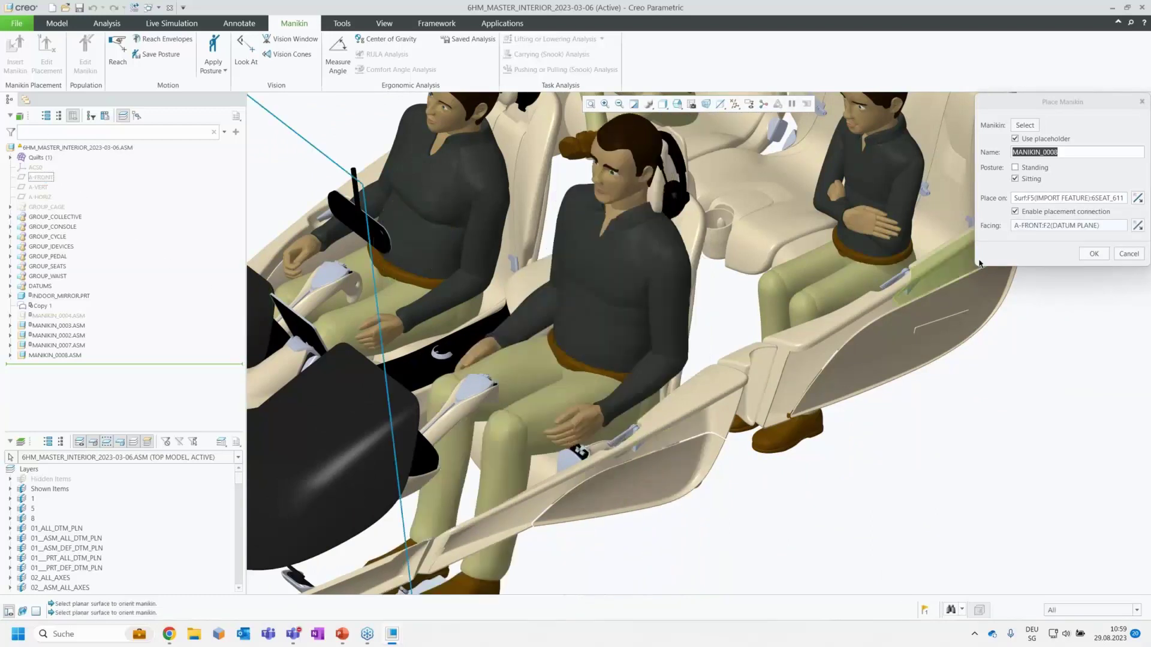
{"action": "left_click", "coordinate": [1087, 256]}
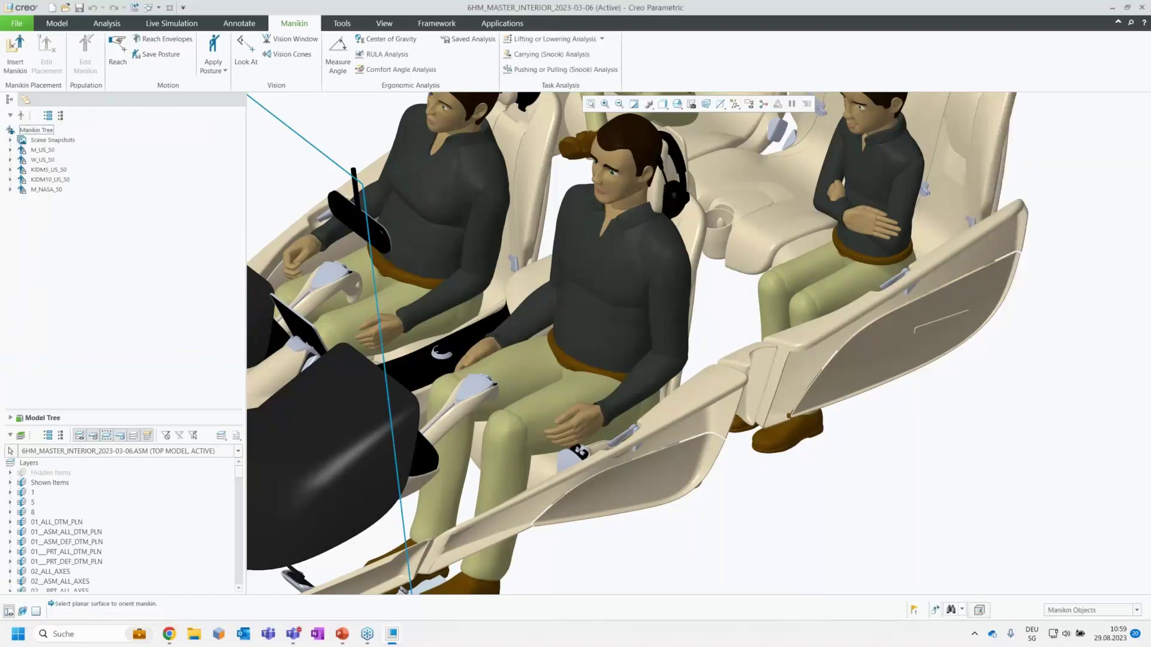
Move the inserted manikin's left forearm freely so the hand rests in front of the abdomen.
{"action": "left_click", "coordinate": [659, 369]}
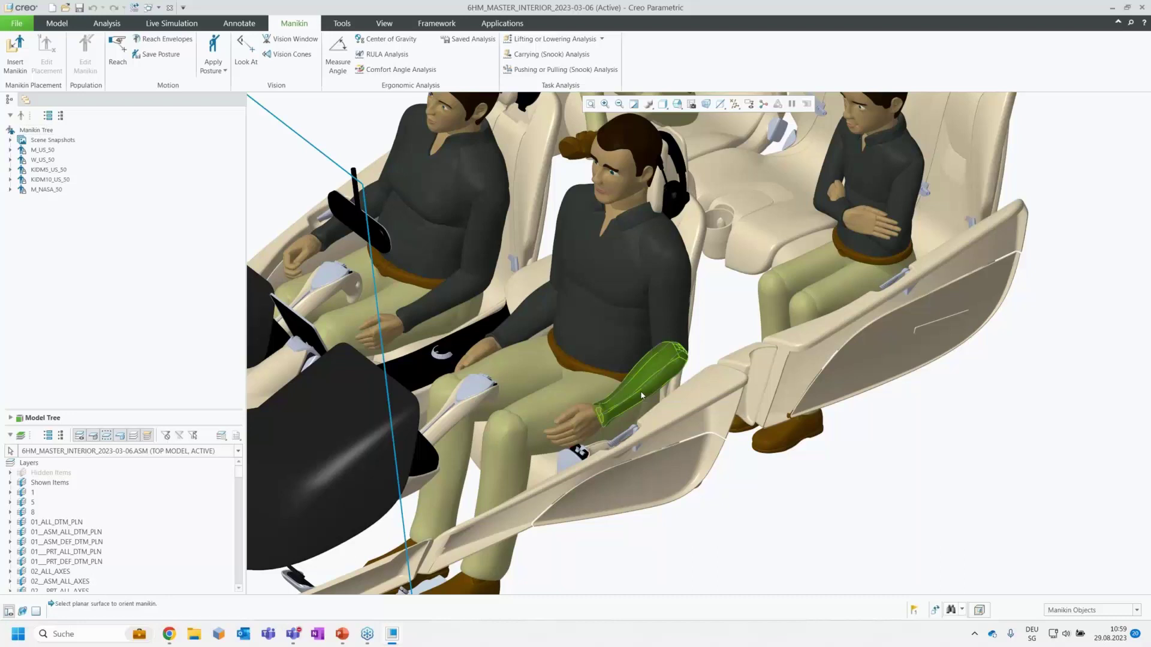
{"action": "left_click_drag", "start_coordinate": [658, 358], "coordinate": [736, 388]}
{"action": "left_click", "coordinate": [891, 450]}
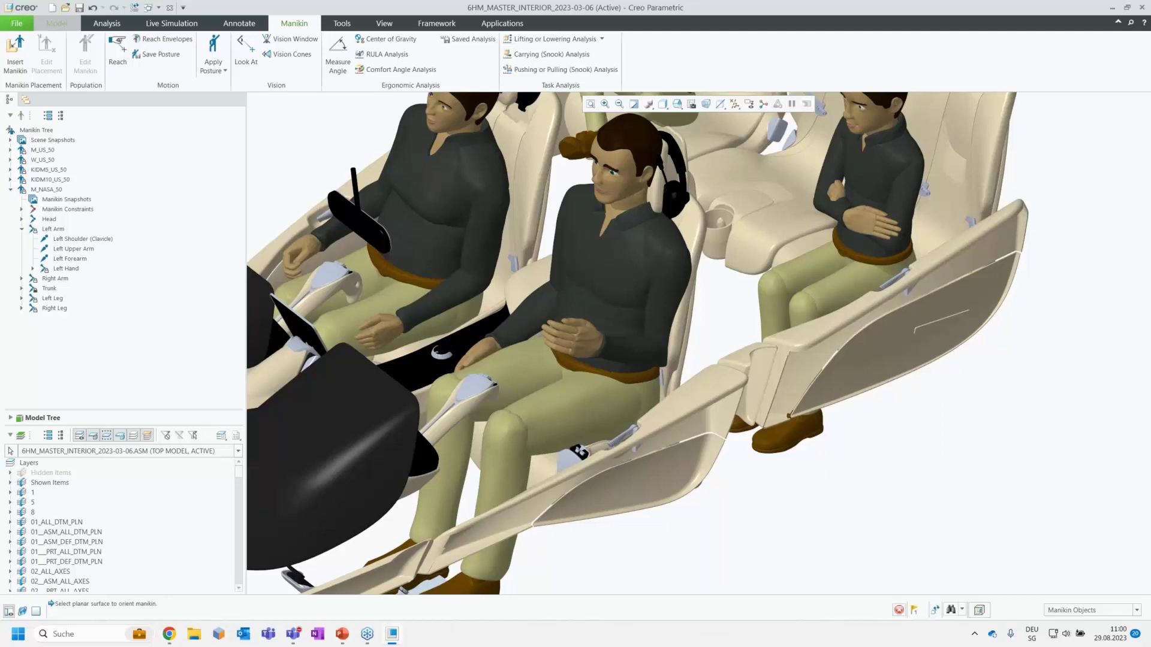
Delete the newly inserted MANIKIN_0008.ASM and show the hidden MANIKIN_0004.ASM in the front seat again.
{"action": "scroll", "coordinate": [235, 192], "scroll_direction": "down", "scroll_amount": 5}
{"action": "left_click", "coordinate": [64, 237]}
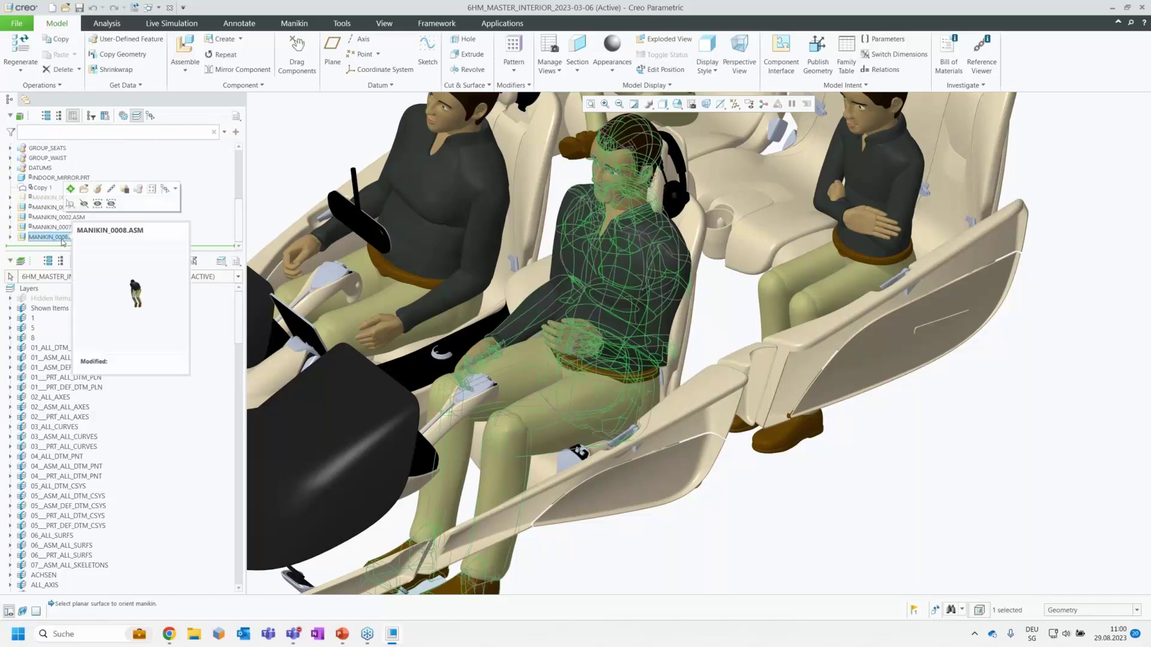
{"action": "key", "text": "Delete"}
{"action": "key", "text": "Return"}
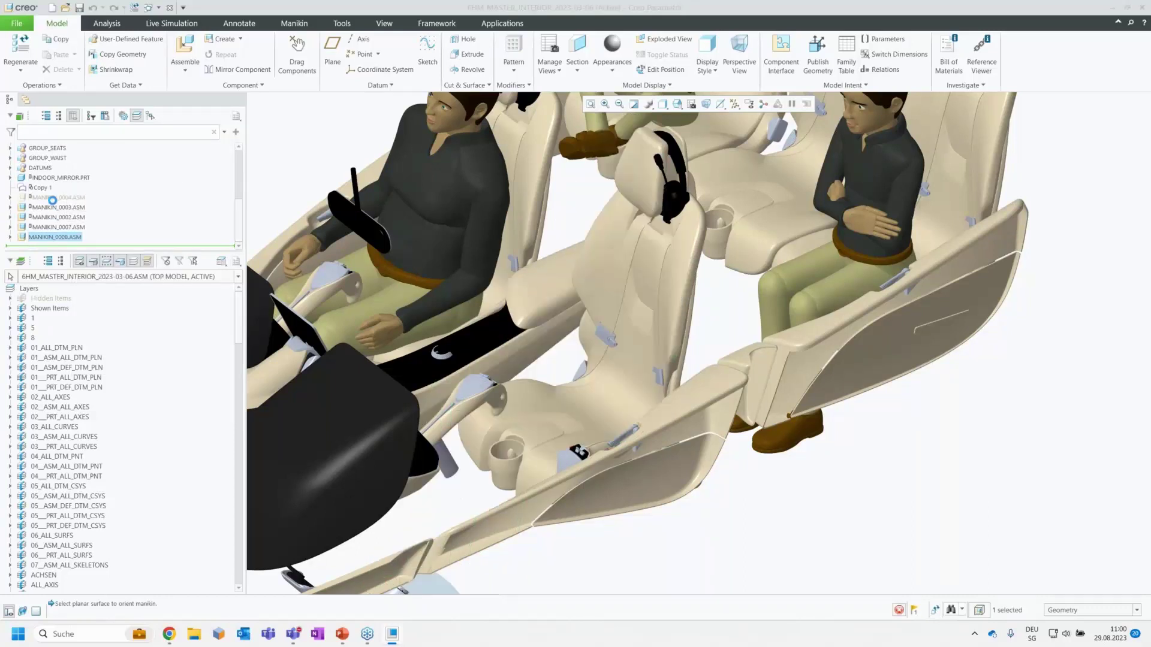
{"action": "left_click", "coordinate": [73, 316]}
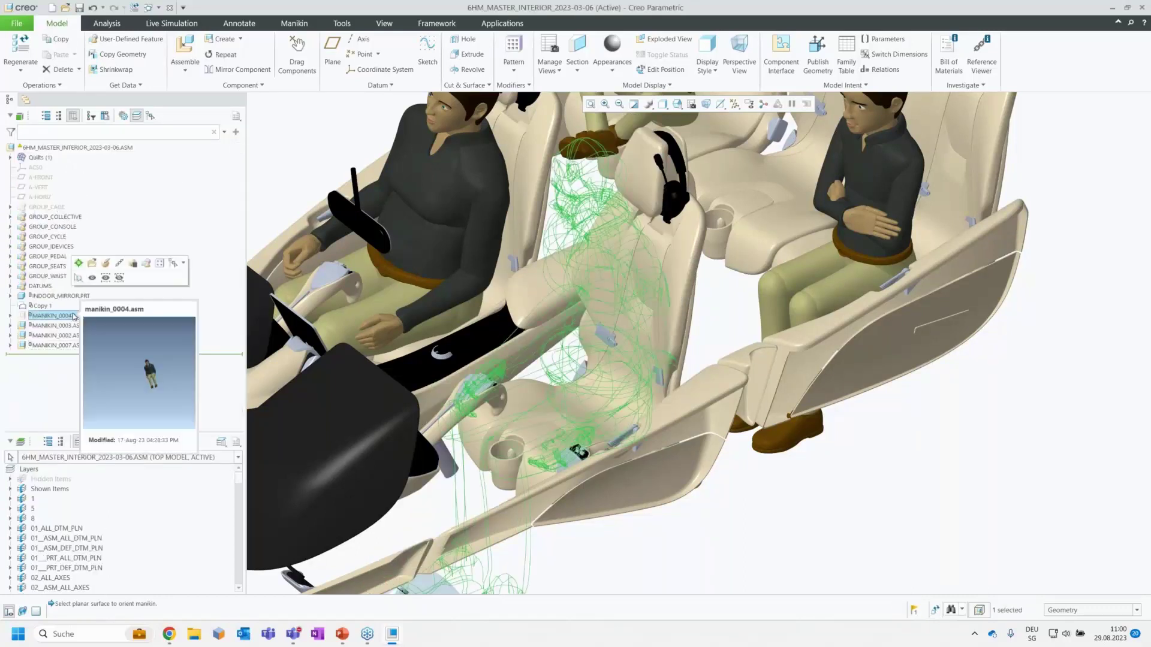
{"action": "left_click", "coordinate": [93, 280]}
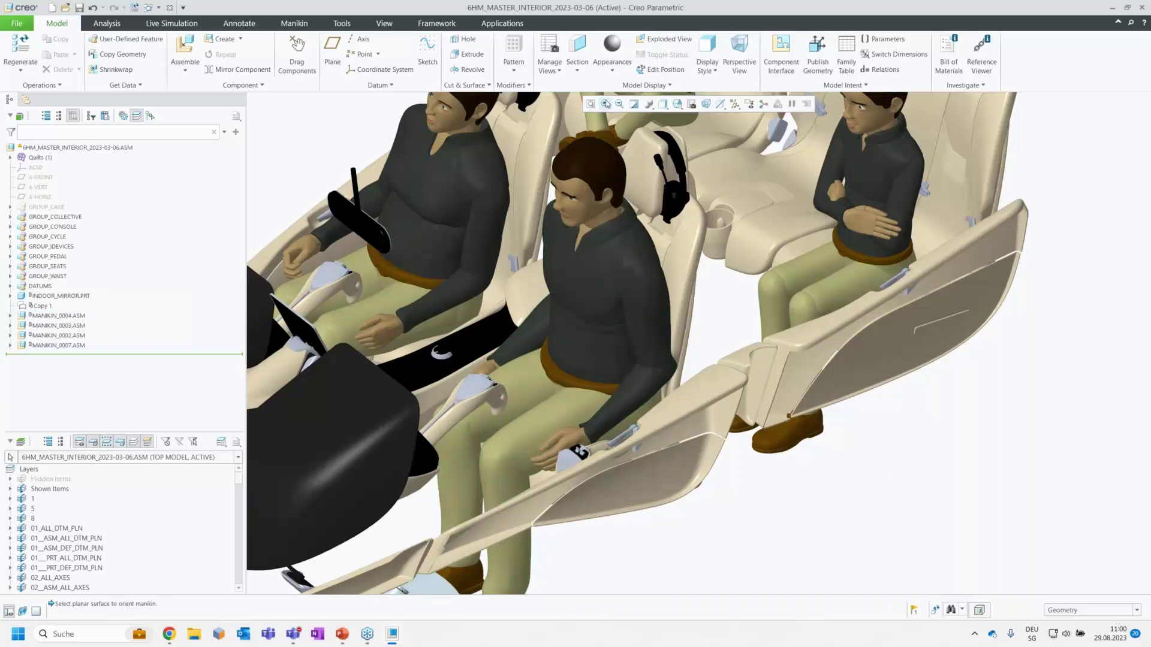
Measure the angle between the left upper arm and left forearm of the front-seat manikin MANIKIN_0004.
{"action": "left_click", "coordinate": [294, 23]}
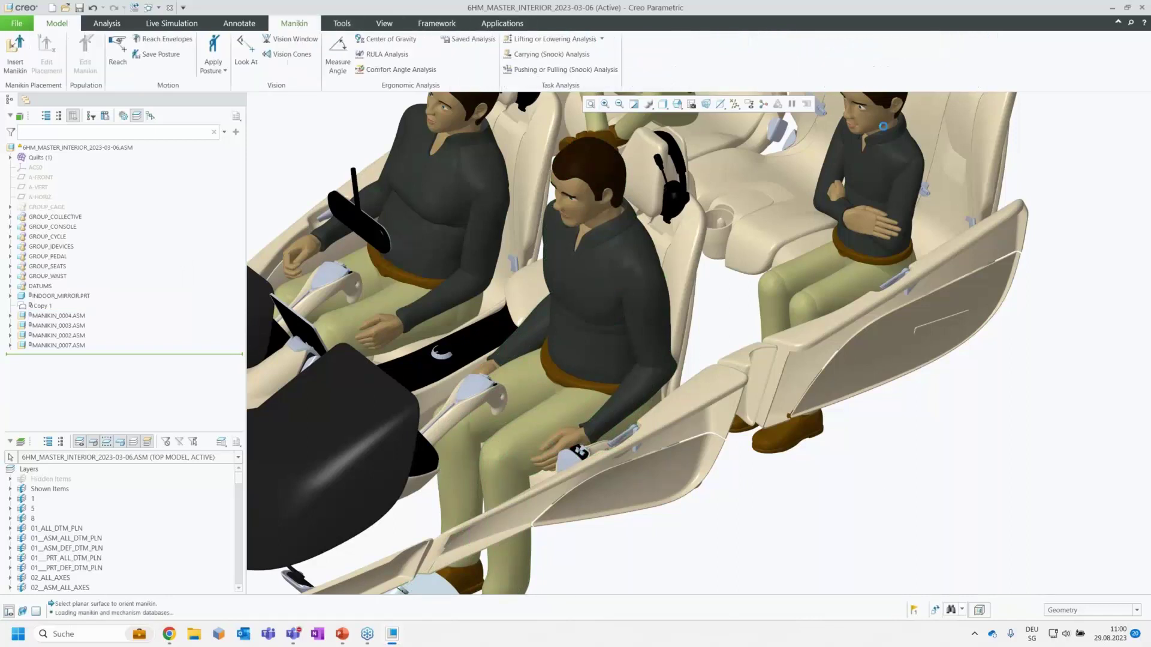
{"action": "left_click", "coordinate": [337, 51]}
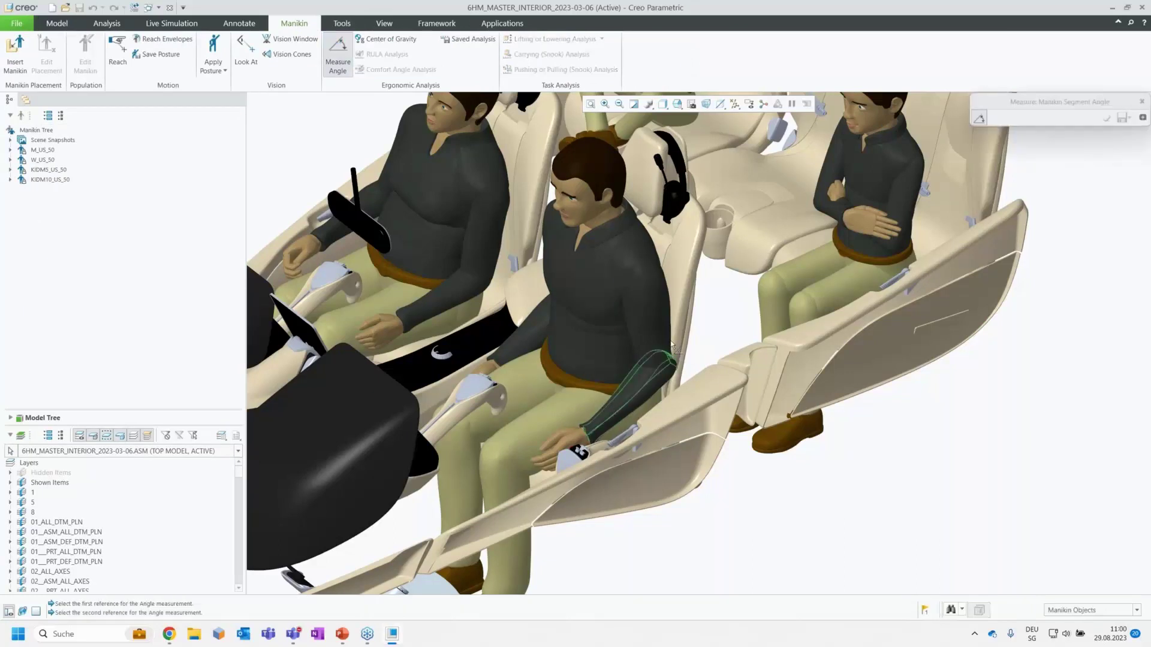
{"action": "left_click", "coordinate": [631, 412]}
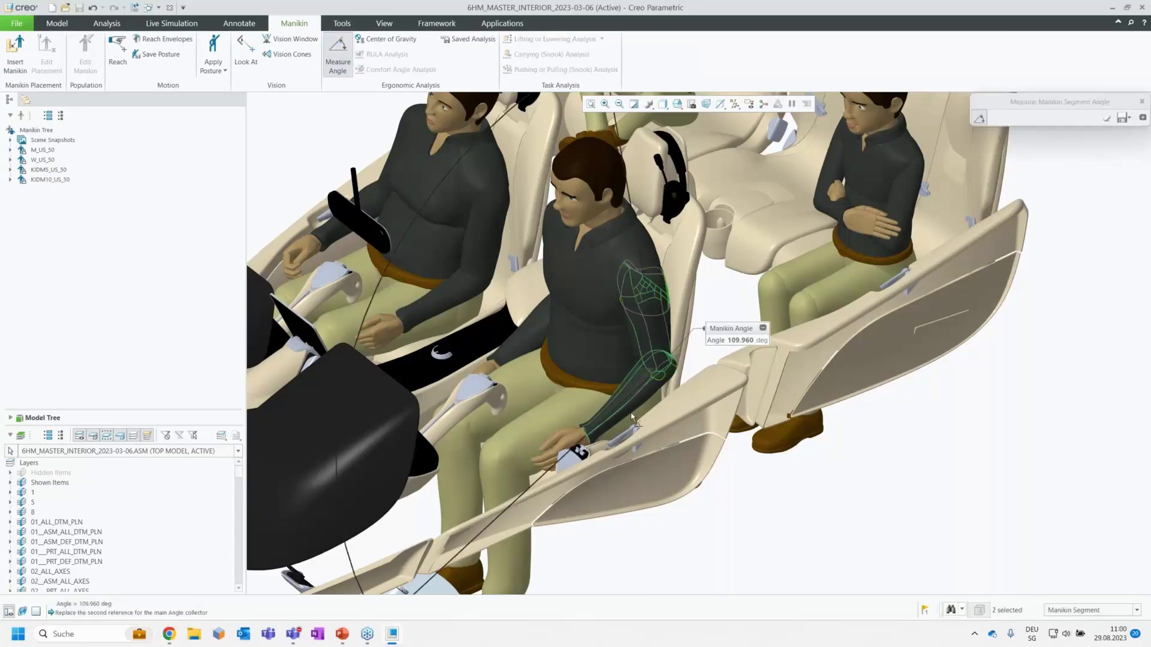
Close the manikin segment angle measurement and display the vision cones of the front-seat manikin M_US_50.
{"action": "scroll", "coordinate": [631, 413], "scroll_direction": "down", "scroll_amount": 3}
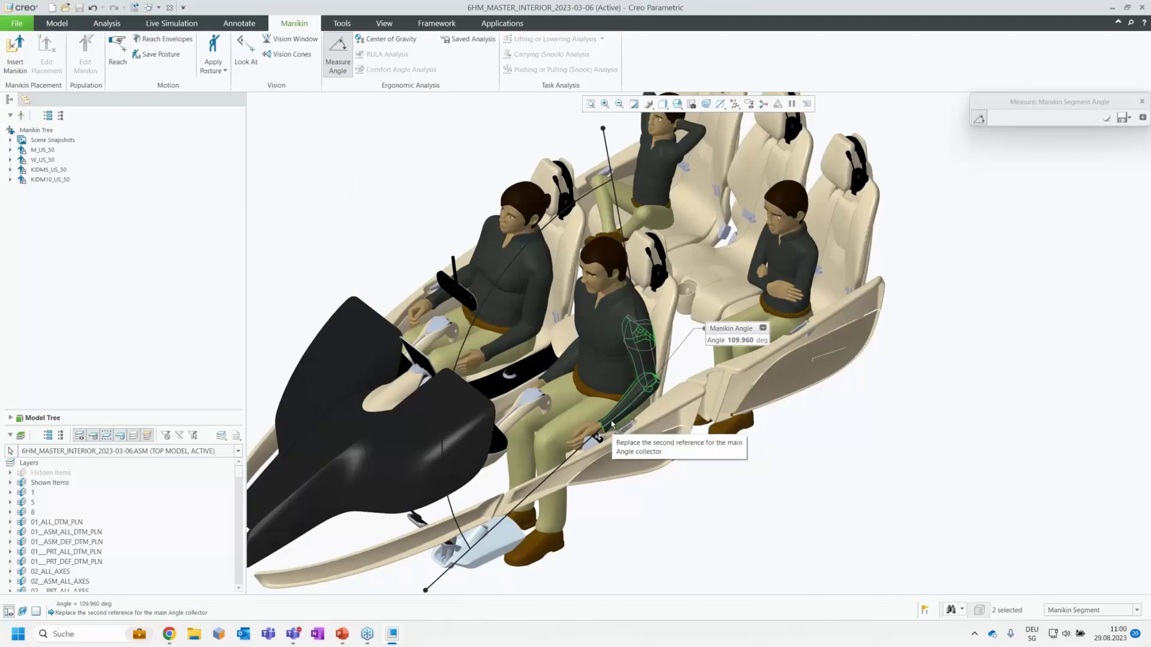
{"action": "left_click", "coordinate": [1142, 102]}
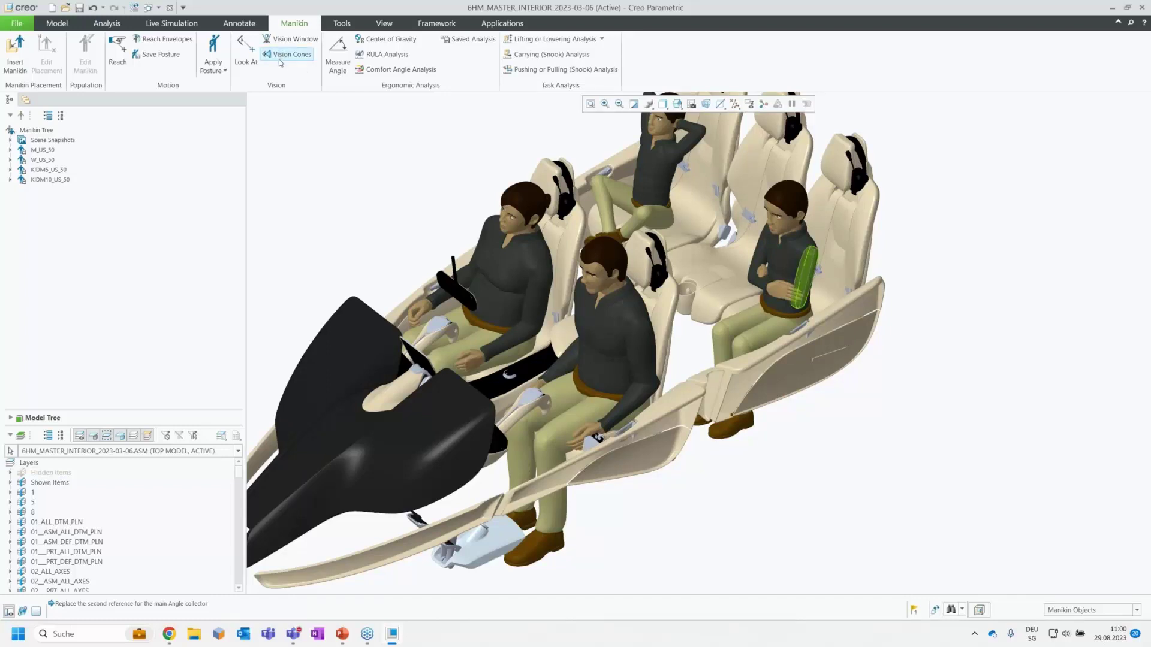
{"action": "left_click", "coordinate": [281, 58]}
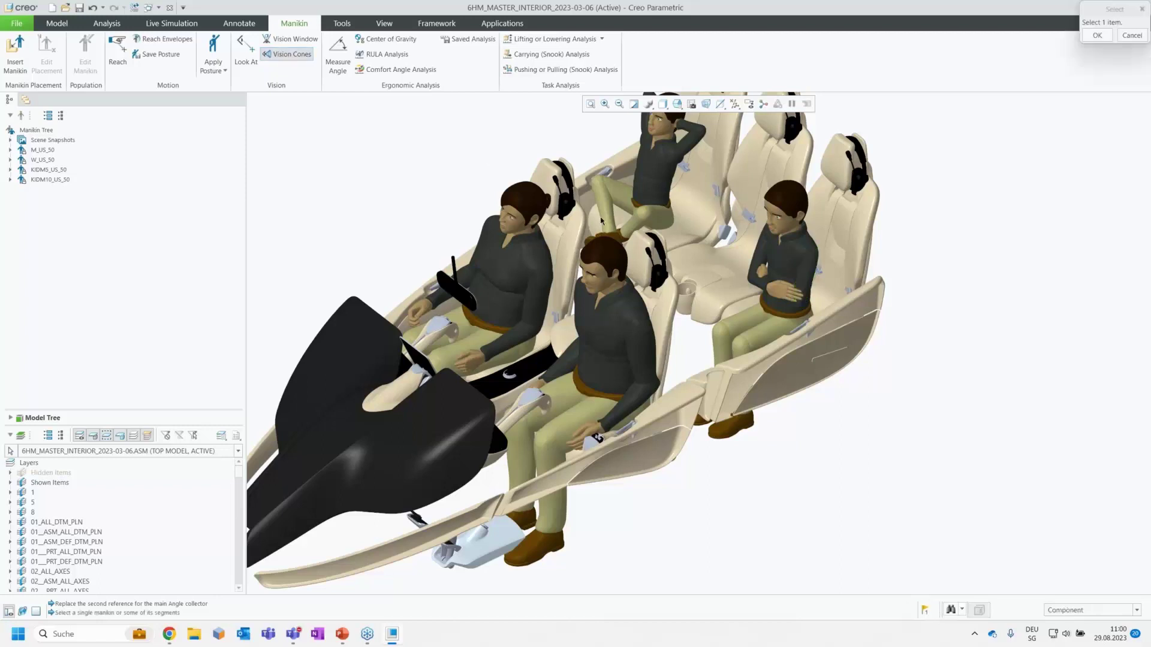
{"action": "left_click", "coordinate": [616, 268]}
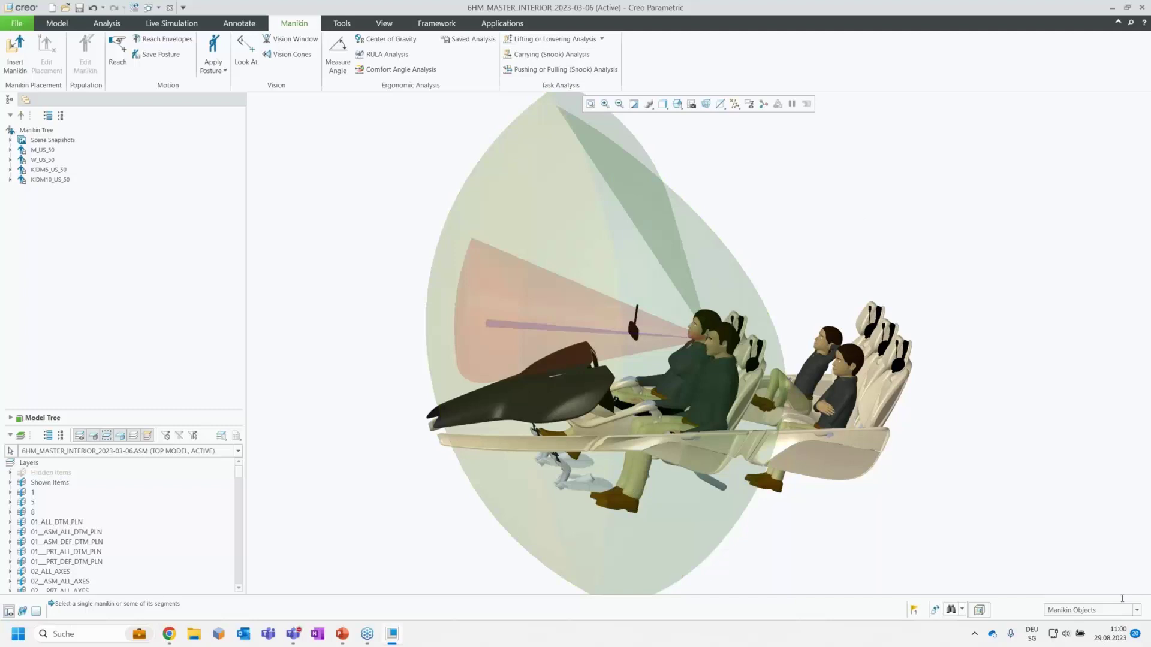
Restrict selection to quilts and hide the two large outer vision cones, keeping the red and purple inner cones.
{"action": "left_click", "coordinate": [1100, 614]}
{"action": "left_click", "coordinate": [1101, 496]}
{"action": "left_click", "coordinate": [655, 182]}
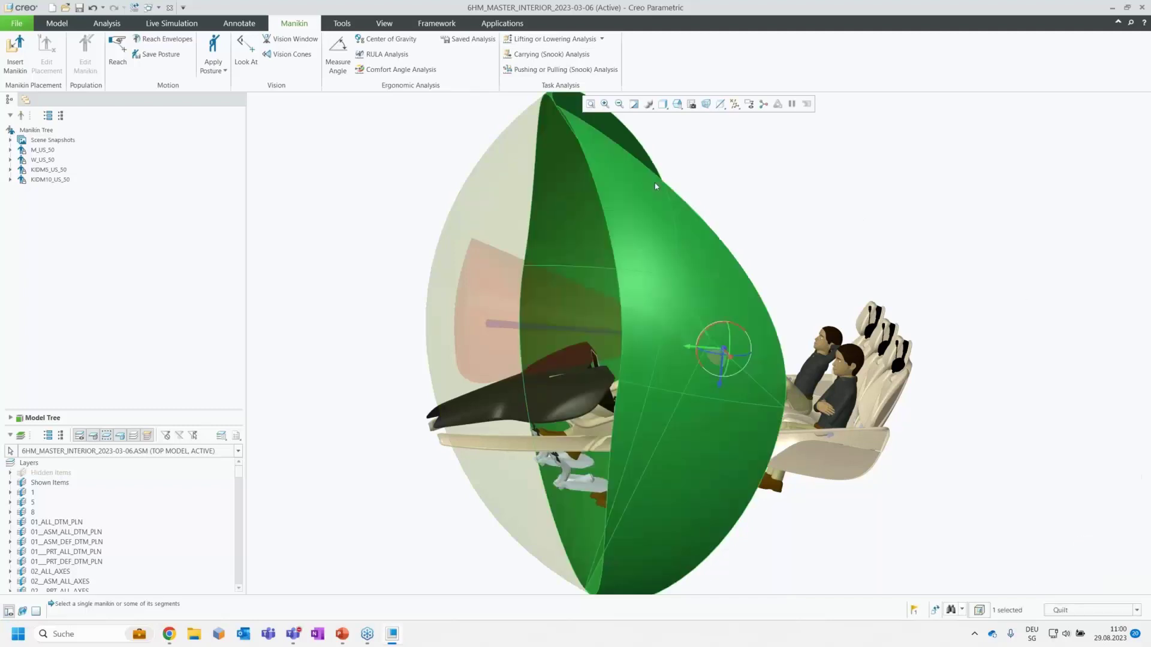
{"action": "left_click", "coordinate": [508, 177], "text": "ctrl"}
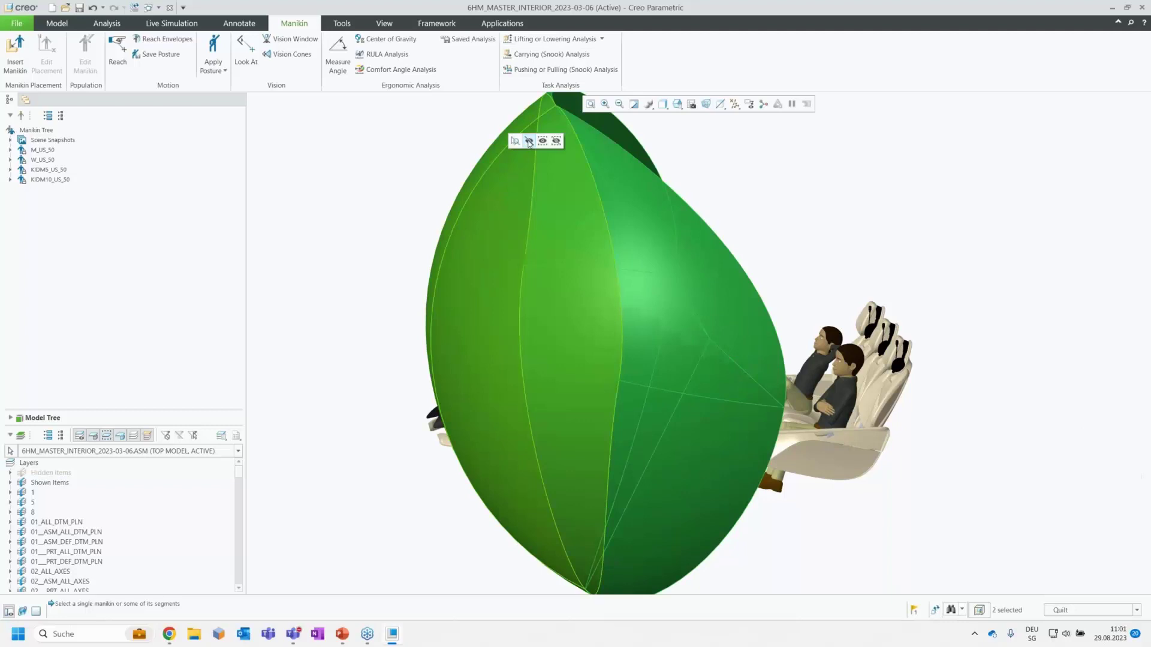
{"action": "middle_click_drag", "start_coordinate": [755, 334], "coordinate": [705, 325]}
{"action": "scroll", "coordinate": [704, 325], "scroll_direction": "down", "scroll_amount": 4}
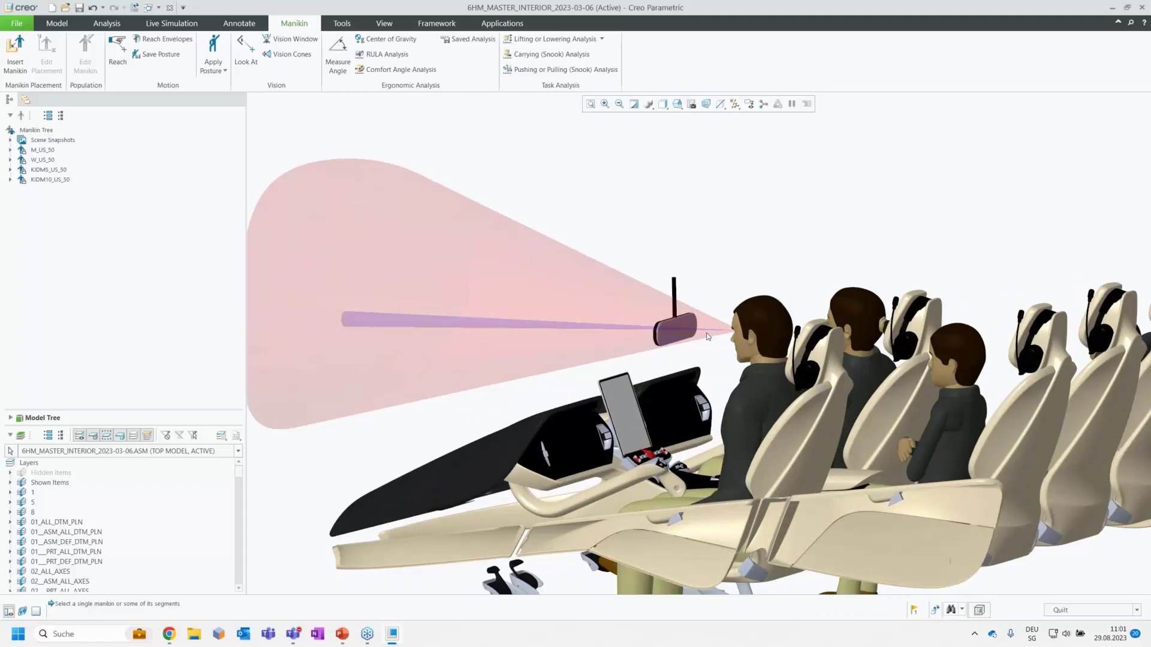
Make manikin M_US_50 look at a target point on the central display screen and open its vision window.
{"action": "left_click", "coordinate": [250, 51]}
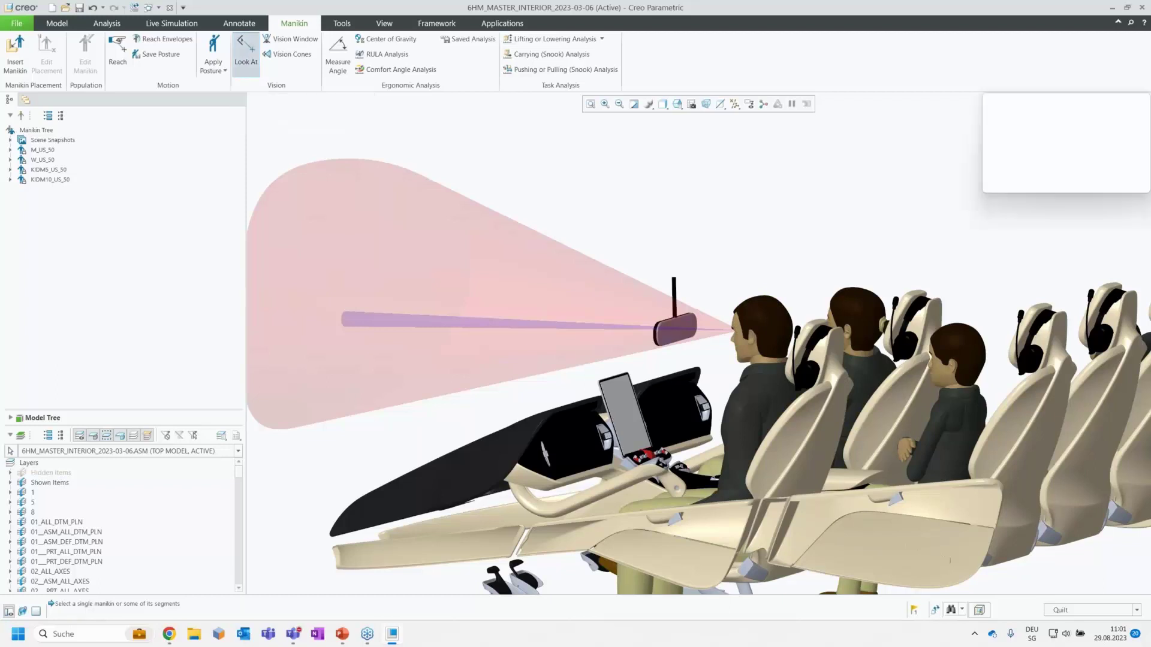
{"action": "left_click", "coordinate": [699, 421]}
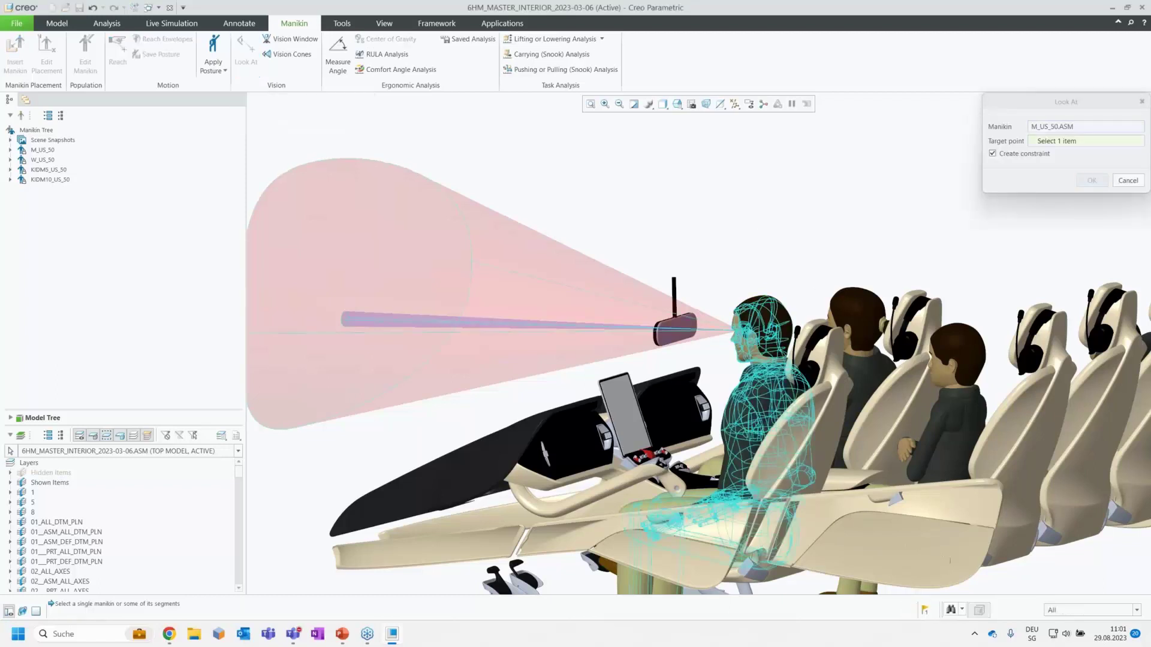
{"action": "scroll", "coordinate": [671, 419], "scroll_direction": "down", "scroll_amount": 3}
{"action": "left_click", "coordinate": [596, 407]}
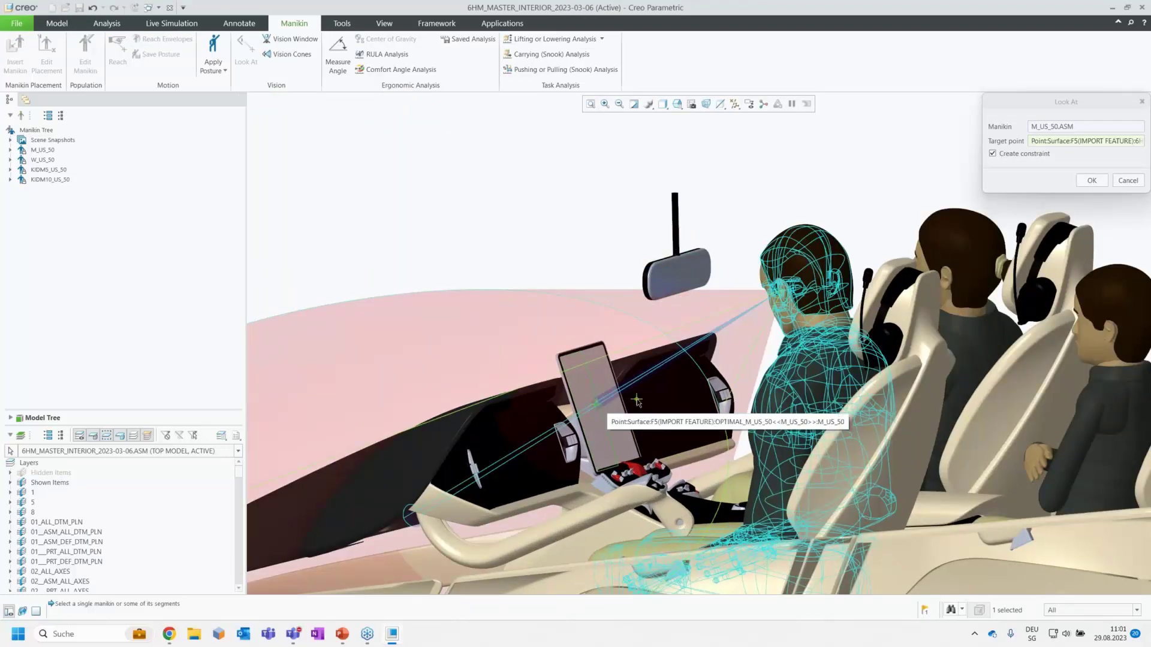
{"action": "left_click", "coordinate": [293, 41]}
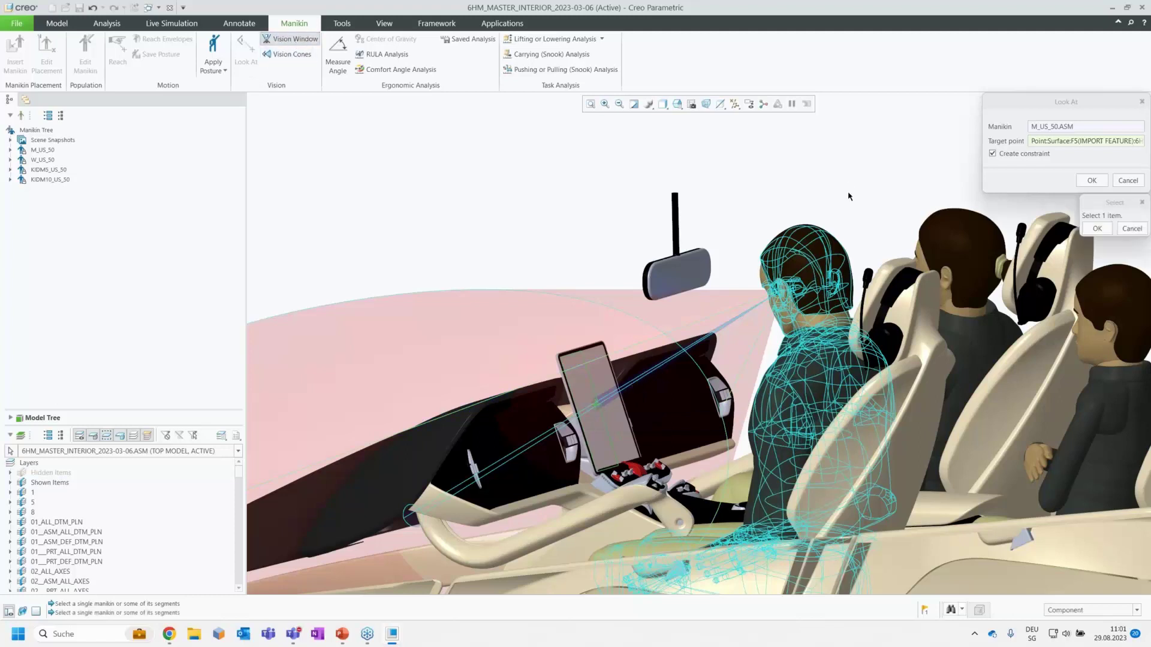
{"action": "left_click", "coordinate": [824, 259]}
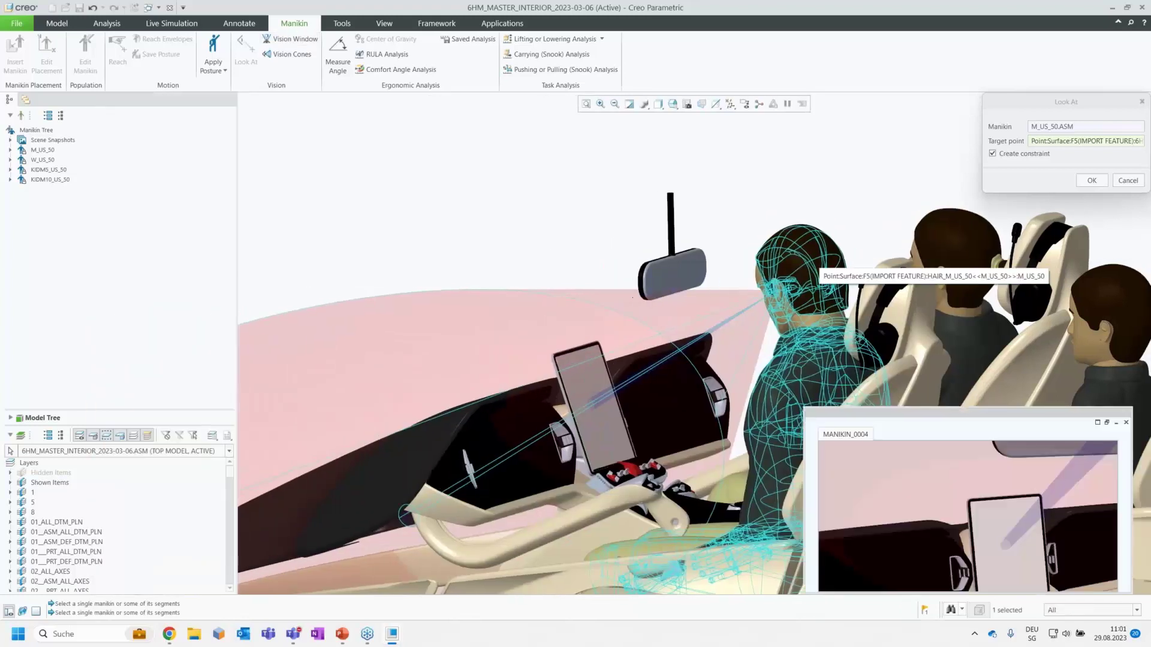
Retarget the line of sight to the control panel below the display, accept it with Create constraint enabled, and close the vision window.
{"action": "left_click", "coordinate": [1062, 148]}
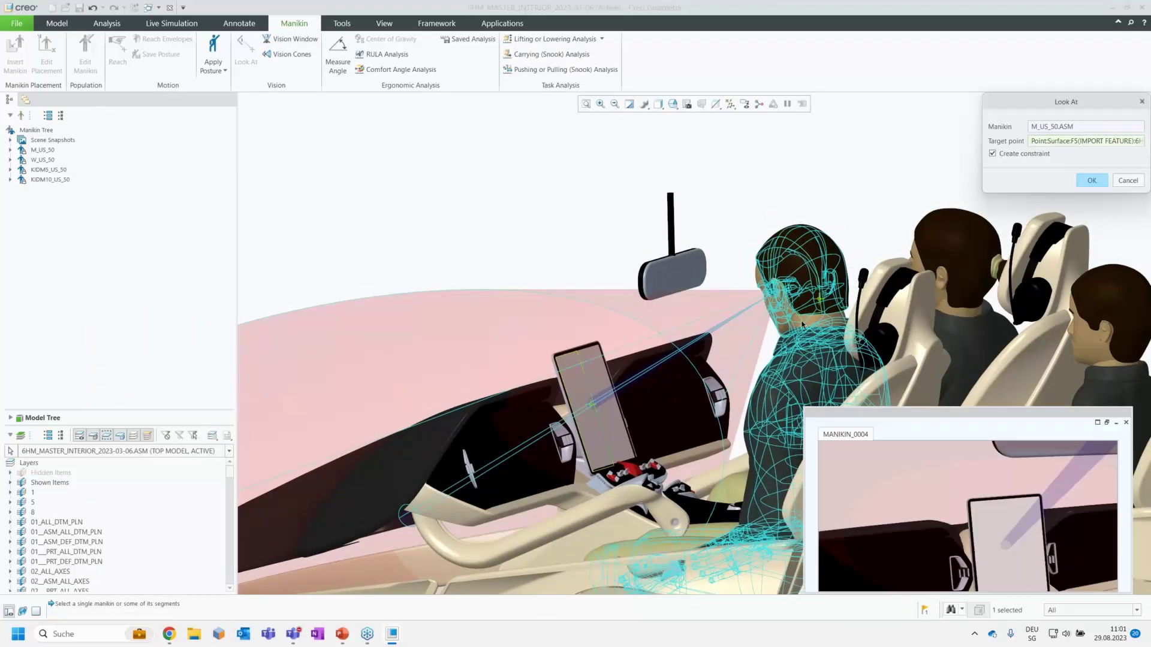
{"action": "left_click", "coordinate": [620, 480]}
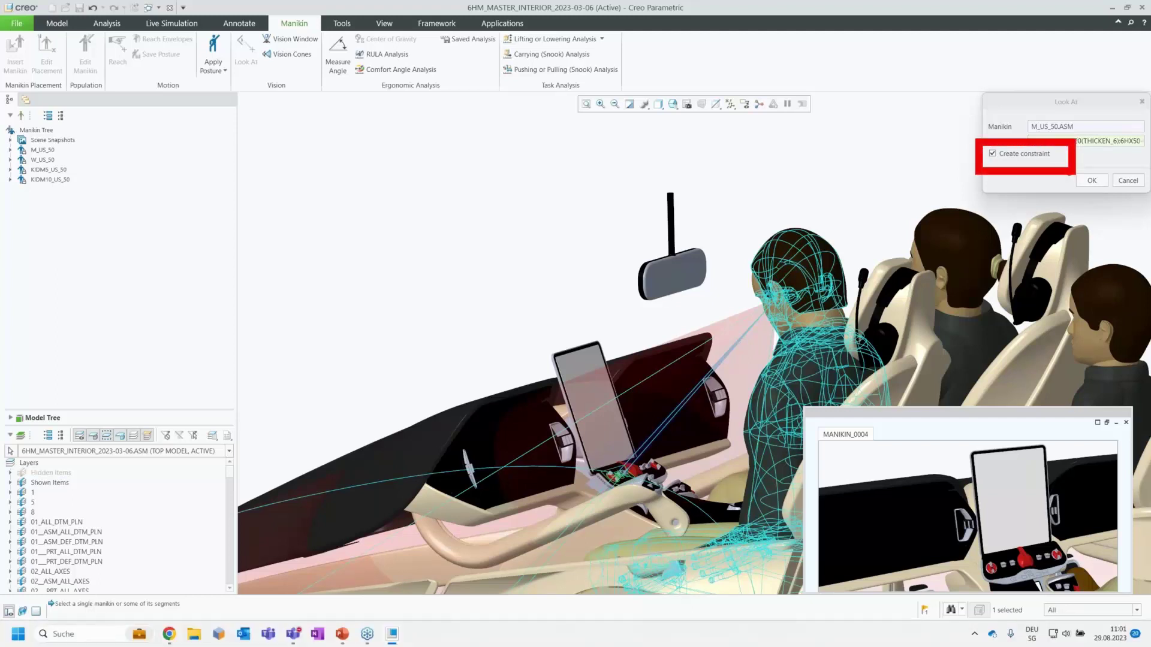
{"action": "left_click", "coordinate": [1100, 185]}
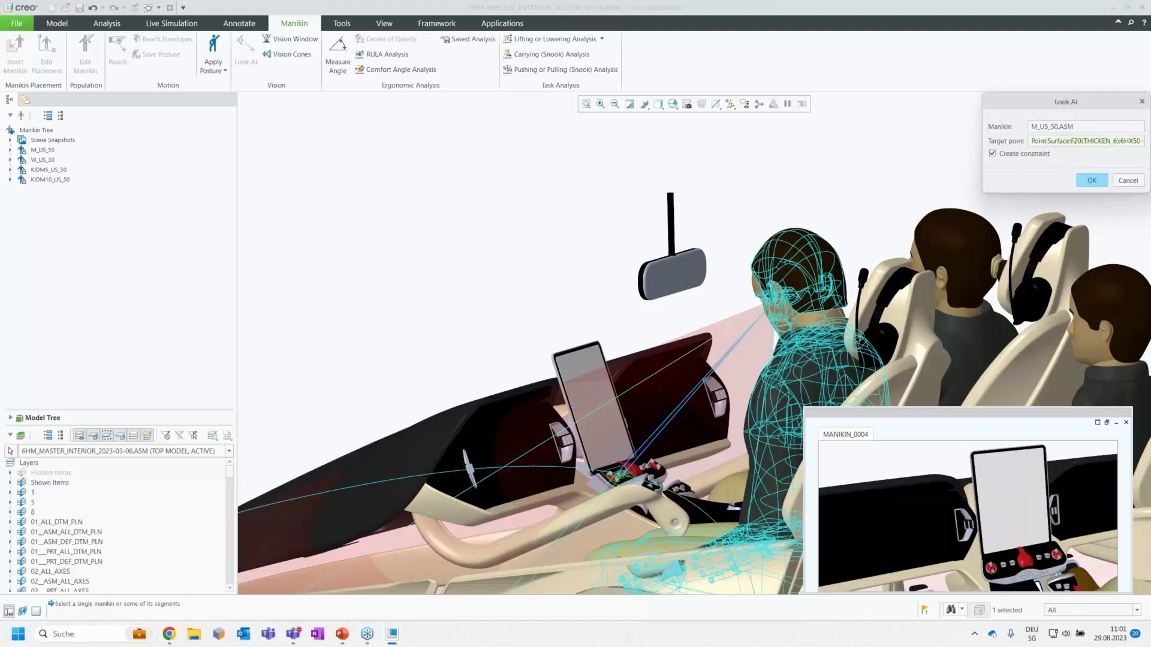
{"action": "left_click", "coordinate": [1091, 180]}
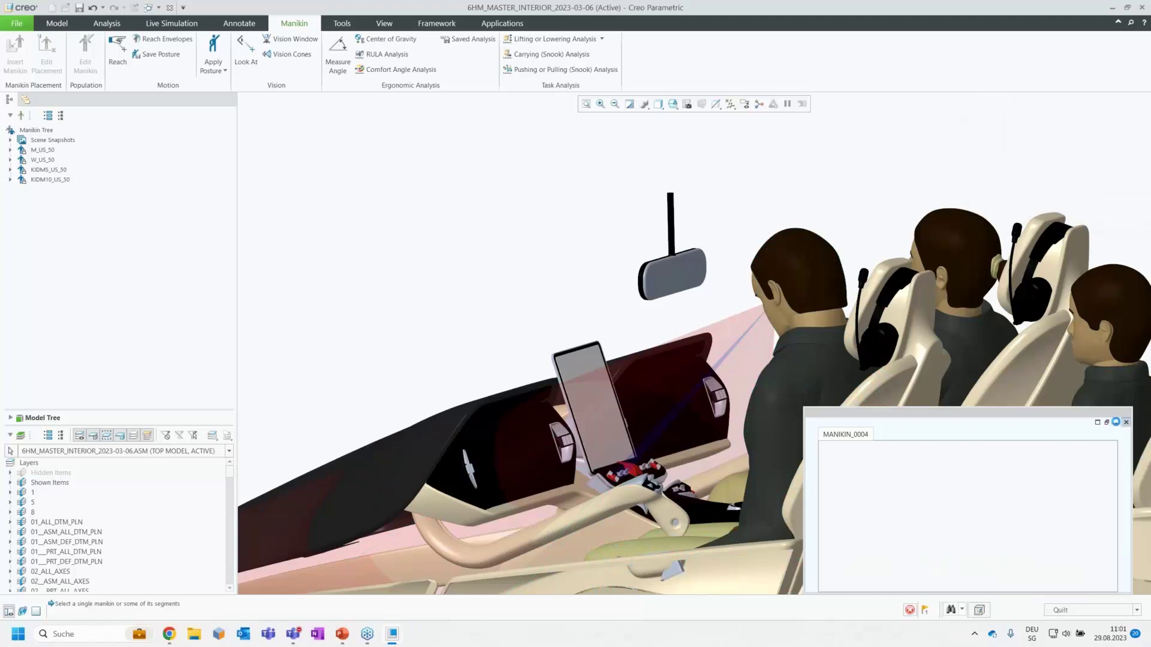
Examine the snapshots and constraints of M_US_50 in the manikin tree, including the available actions for the Line of sight Look At constraint.
{"action": "left_click", "coordinate": [10, 150]}
{"action": "left_click", "coordinate": [21, 160]}
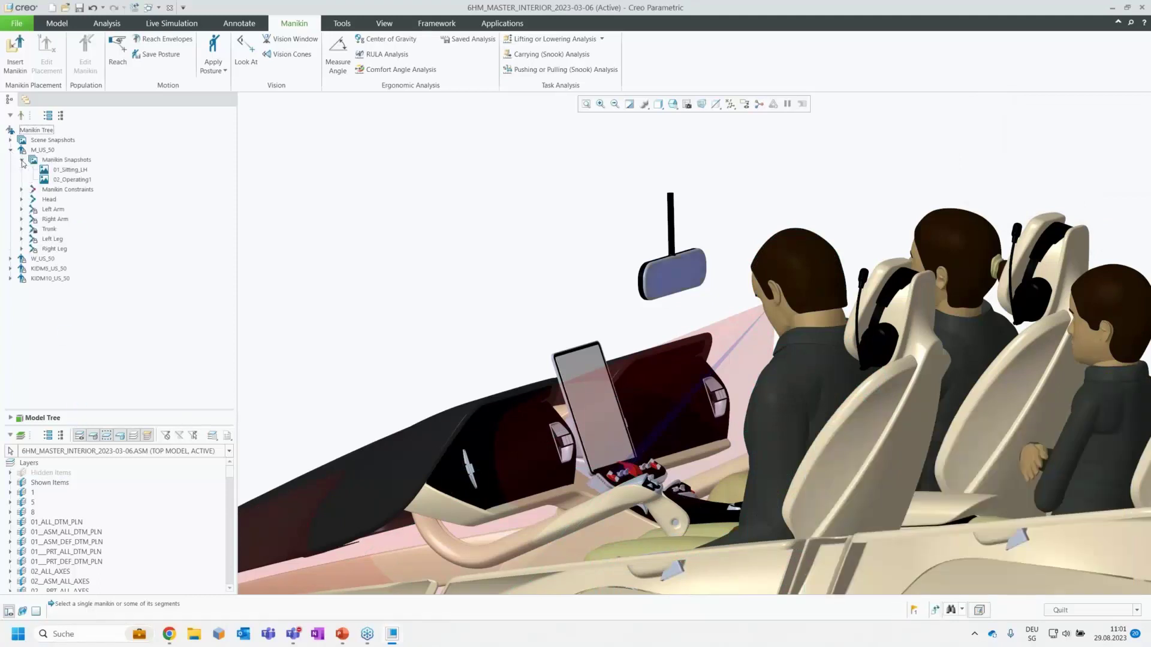
{"action": "left_click", "coordinate": [22, 190]}
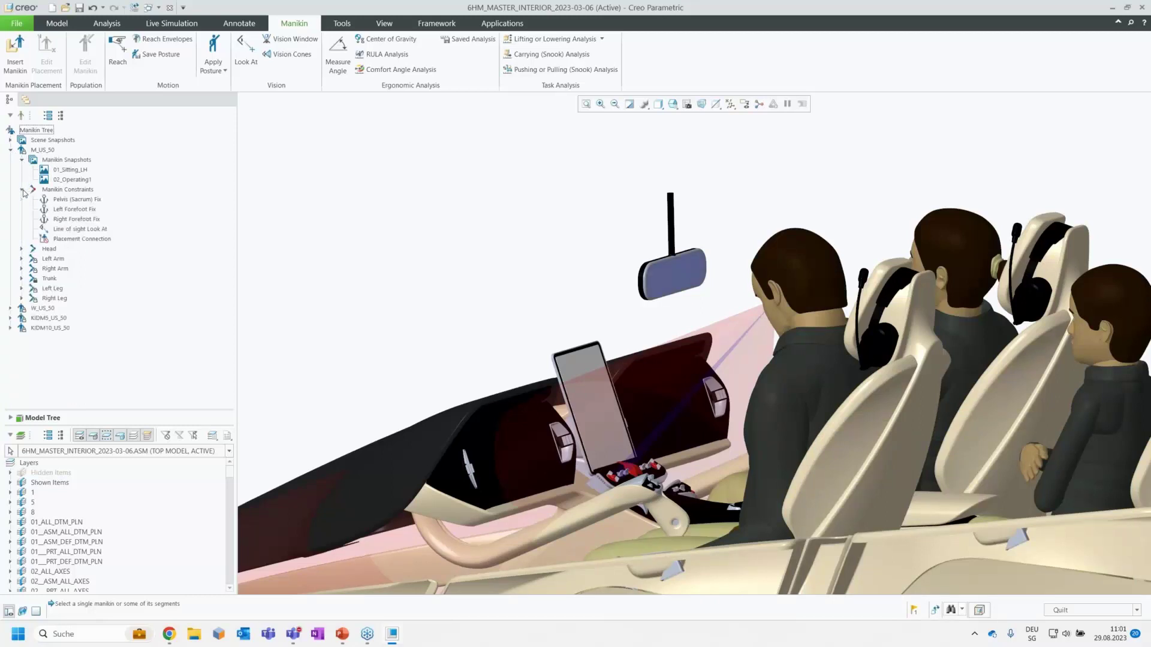
{"action": "left_click", "coordinate": [93, 230]}
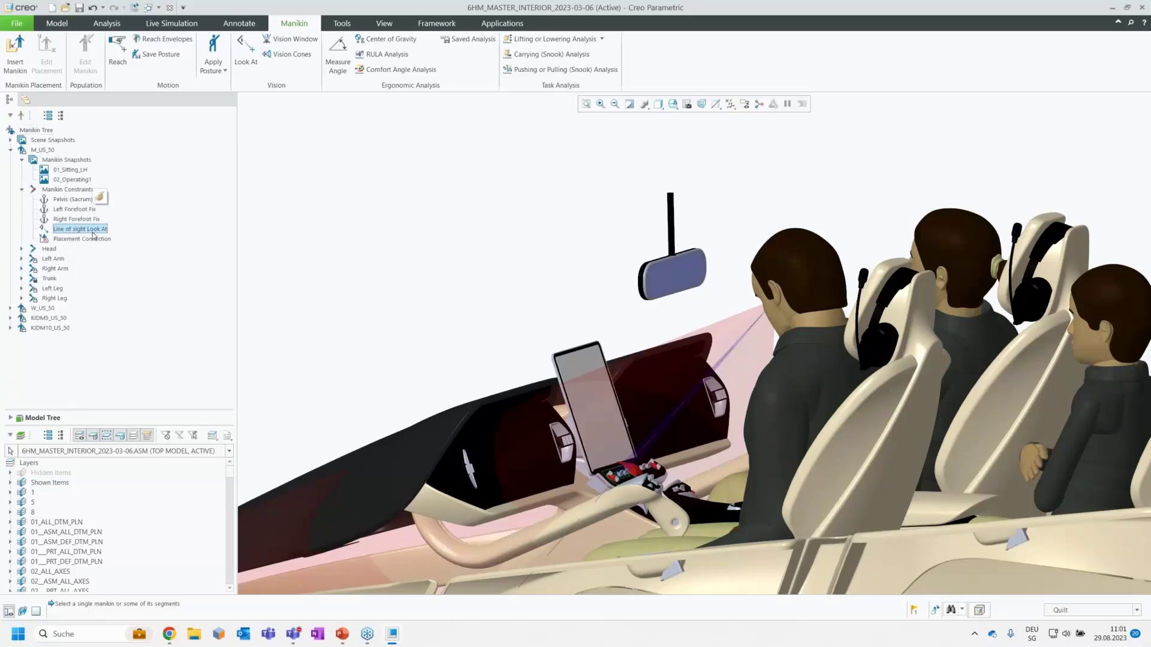
{"action": "right_click", "coordinate": [79, 232]}
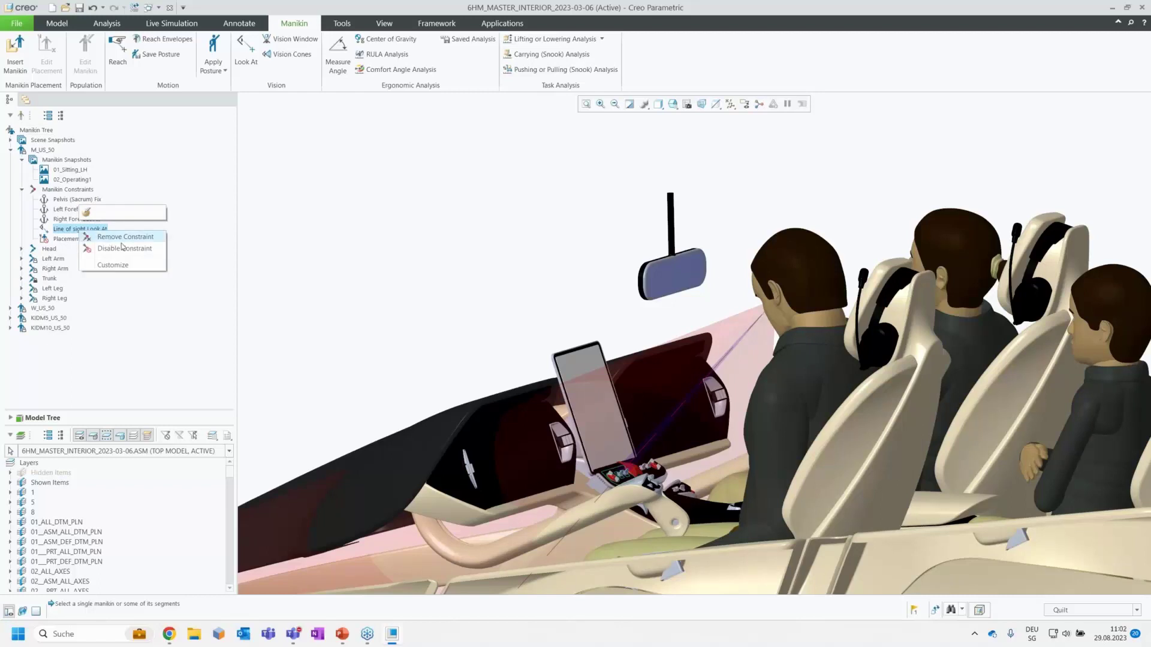
{"action": "left_click", "coordinate": [281, 257]}
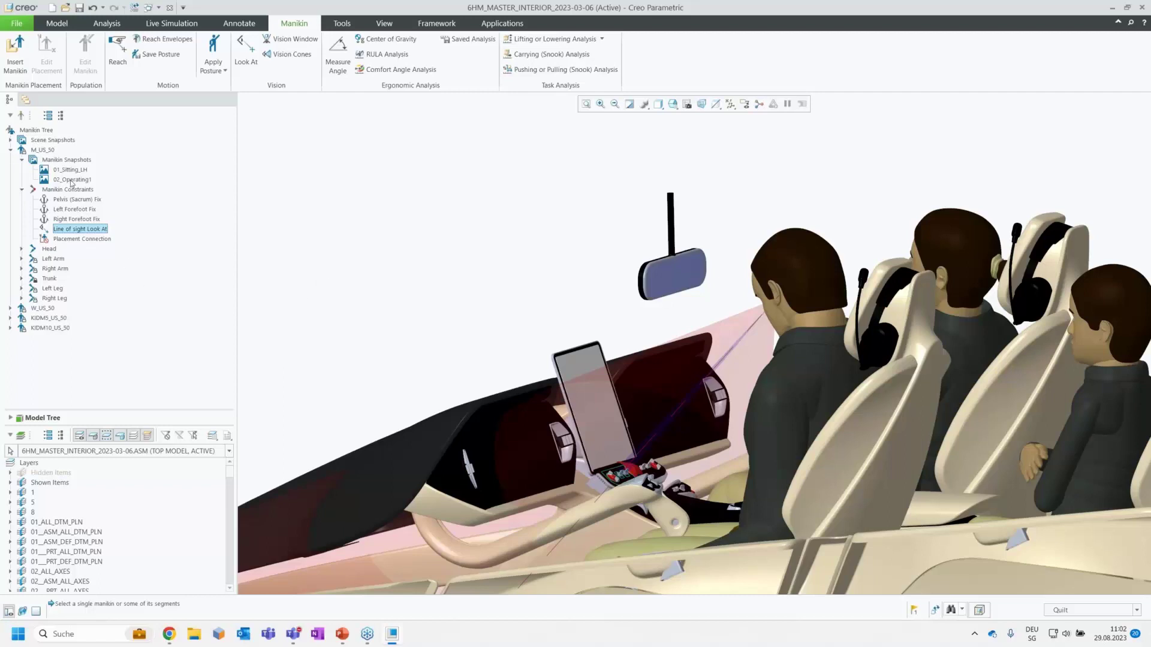
{"action": "left_click_drag", "start_coordinate": [15, 150], "coordinate": [132, 253]}
{"action": "key", "text": "Escape"}
Apply a recently used sitting posture from the posture library to the female manikin in the other front seat.
{"action": "mouse_move", "coordinate": [753, 337]}
{"action": "middle_mouse_down"}
{"action": "mouse_move", "coordinate": [924, 334]}
{"action": "mouse_move", "coordinate": [941, 351]}
{"action": "middle_mouse_up"}
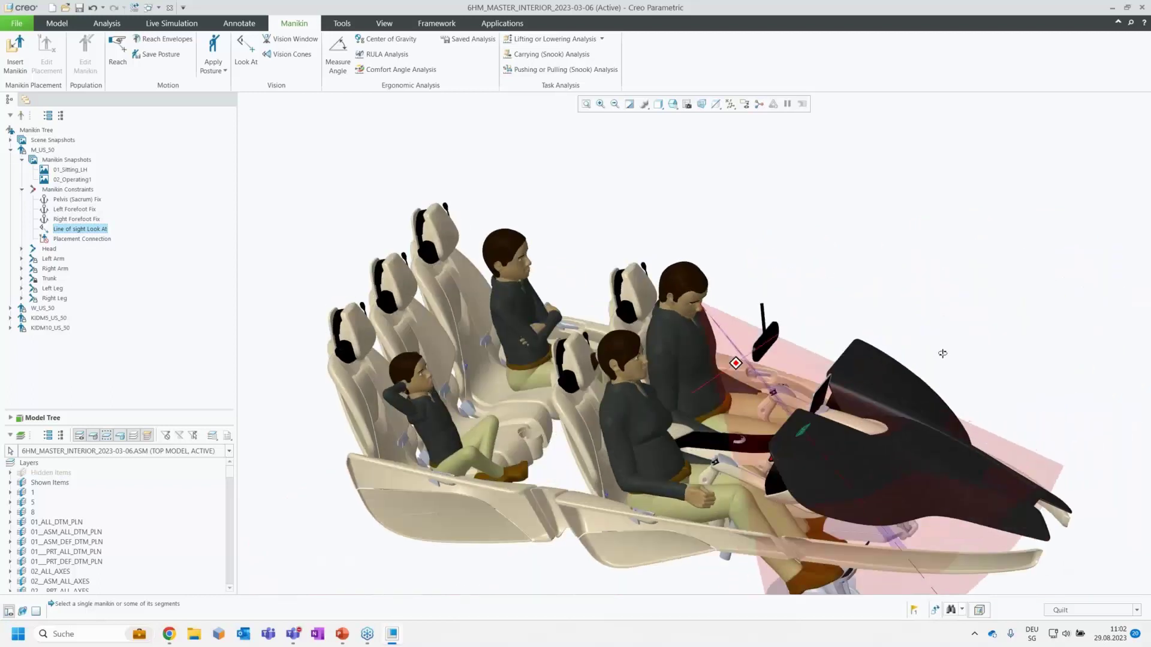
{"action": "scroll", "coordinate": [959, 420], "scroll_direction": "down", "scroll_amount": 2}
{"action": "scroll", "coordinate": [774, 467], "scroll_direction": "up", "scroll_amount": 5}
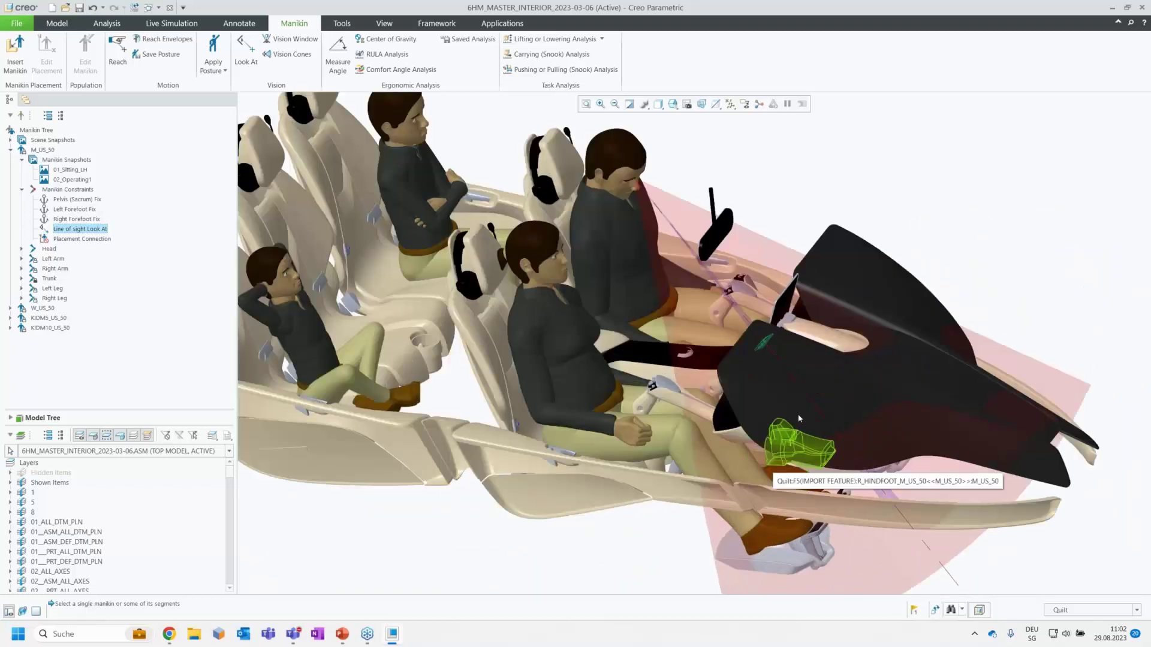
{"action": "left_click", "coordinate": [219, 46]}
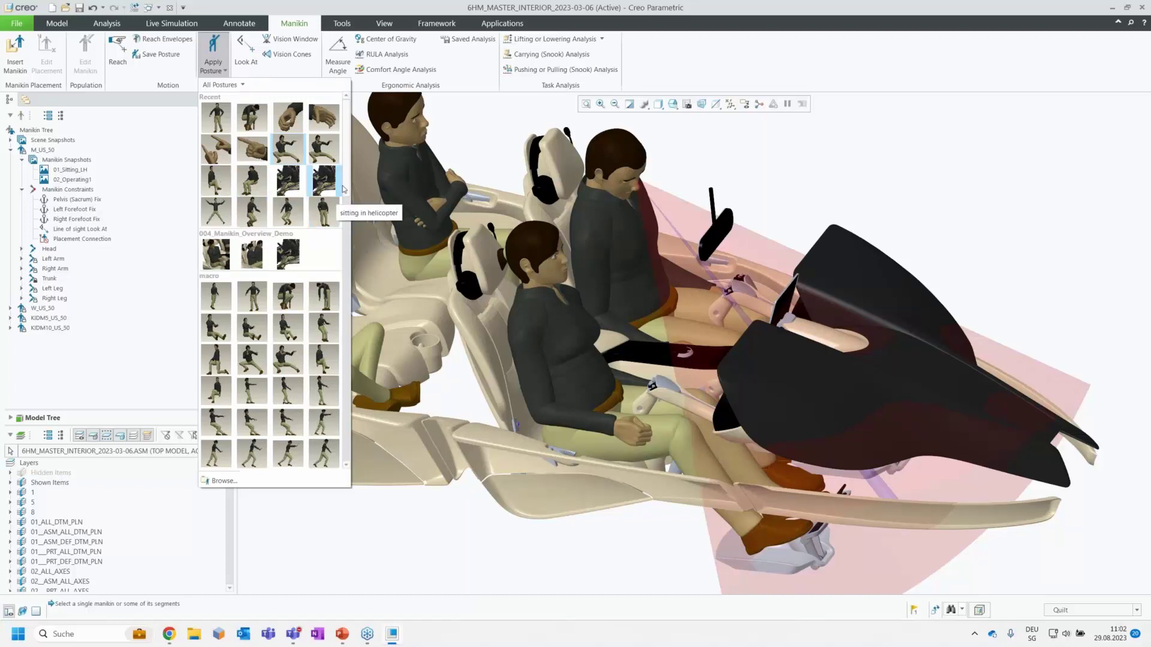
{"action": "scroll", "coordinate": [350, 193], "scroll_direction": "down", "scroll_amount": 1}
{"action": "left_click_drag", "start_coordinate": [350, 193], "coordinate": [350, 153]}
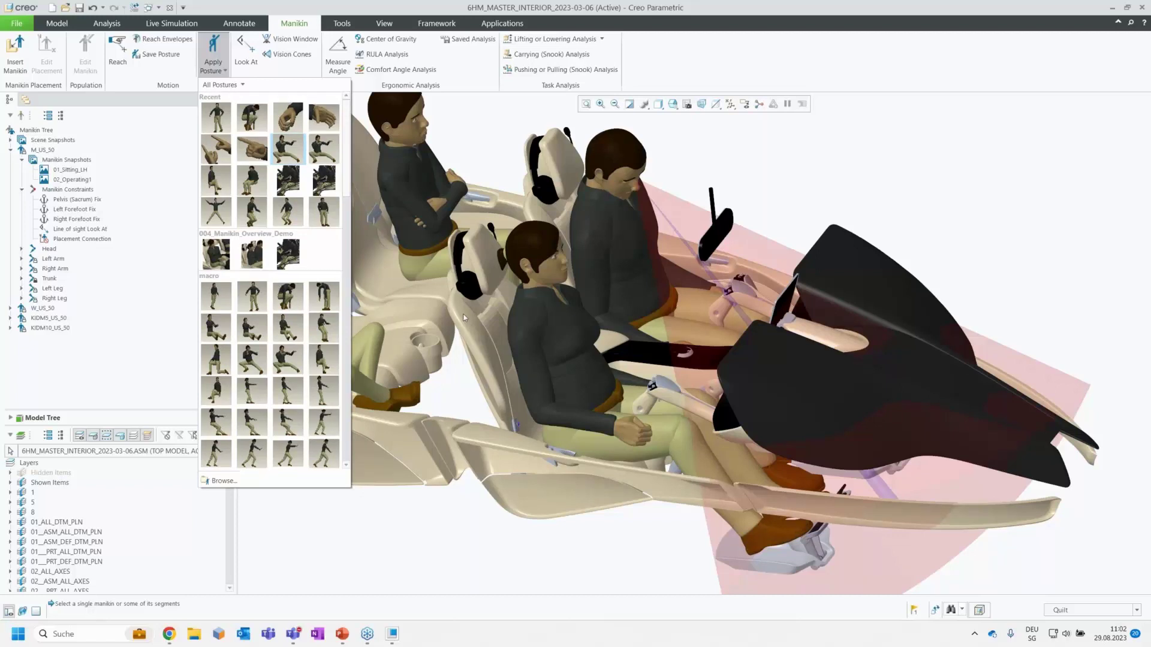
{"action": "left_click", "coordinate": [220, 185]}
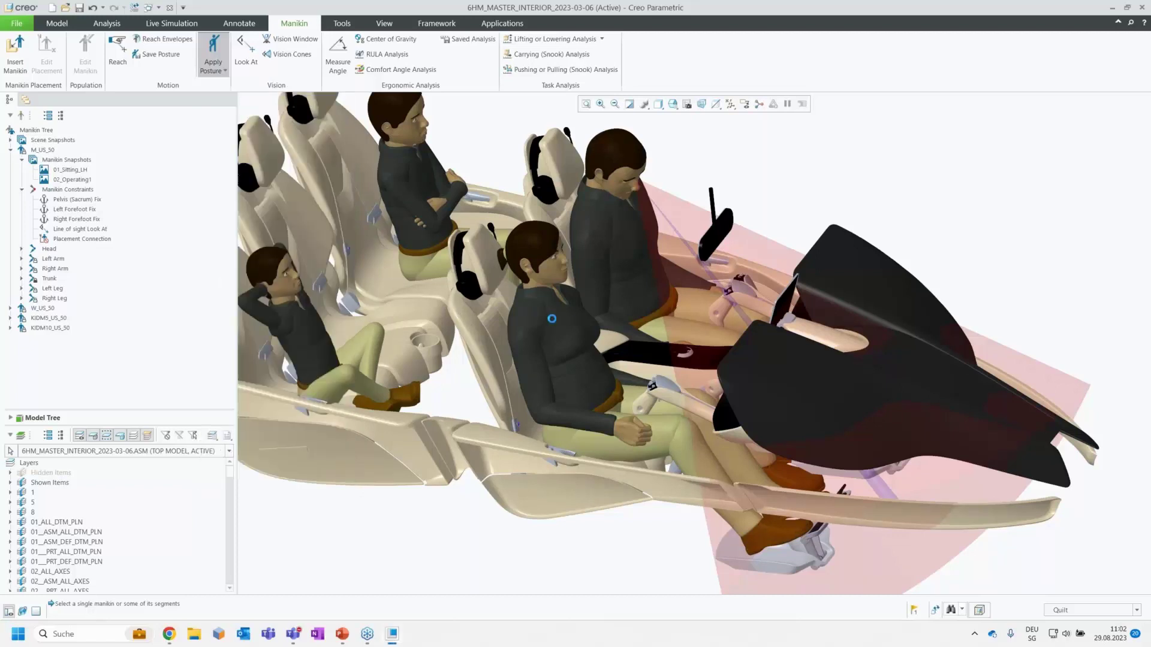
{"action": "left_click", "coordinate": [551, 323]}
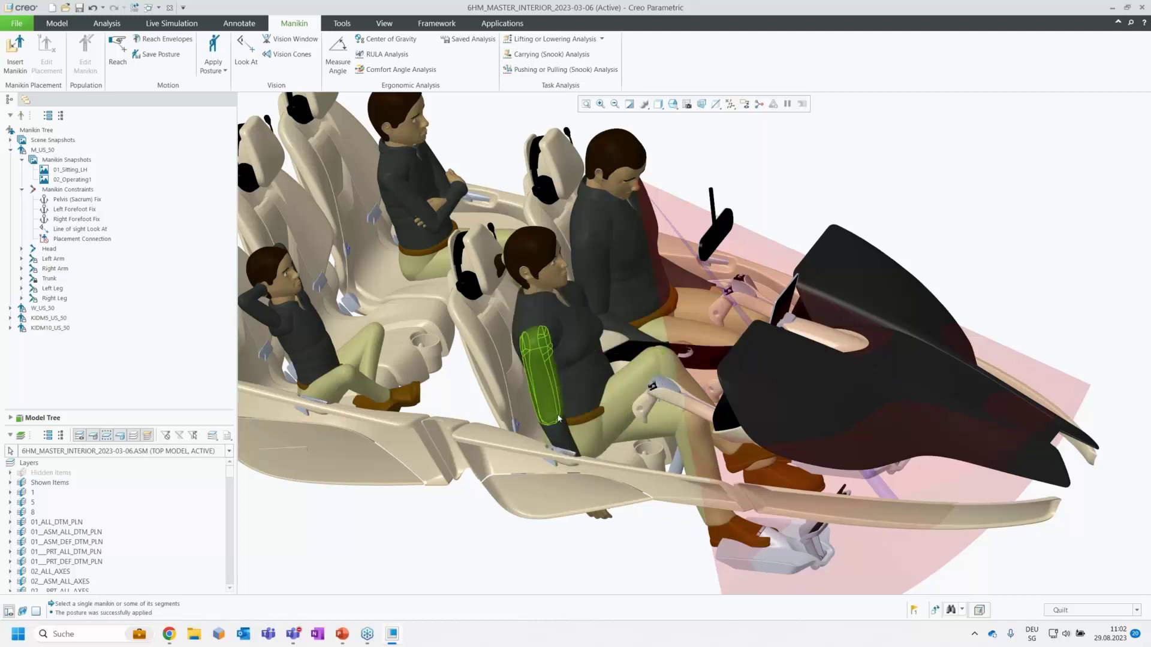
Select the right upper arm of the female front-seat manikin for repositioning.
{"action": "left_click", "coordinate": [550, 385]}
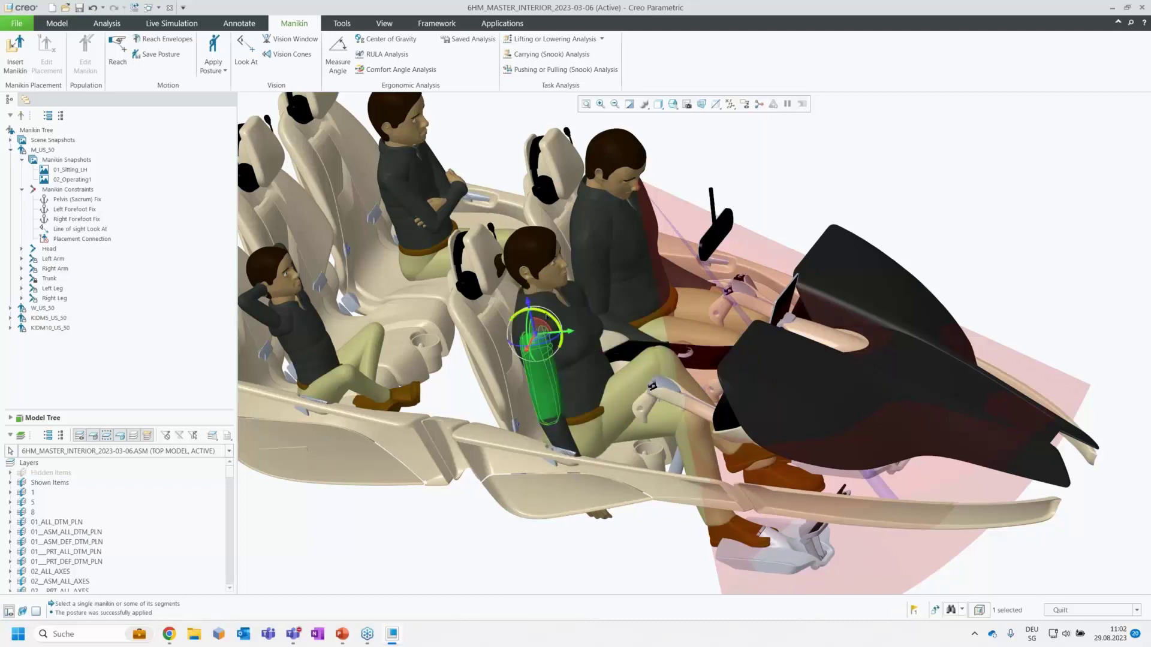
Swing the front passenger manikin's near upper arm forward and bend its forearm upward by about 59 degrees.
{"action": "left_click_drag", "start_coordinate": [531, 312], "coordinate": [594, 363]}
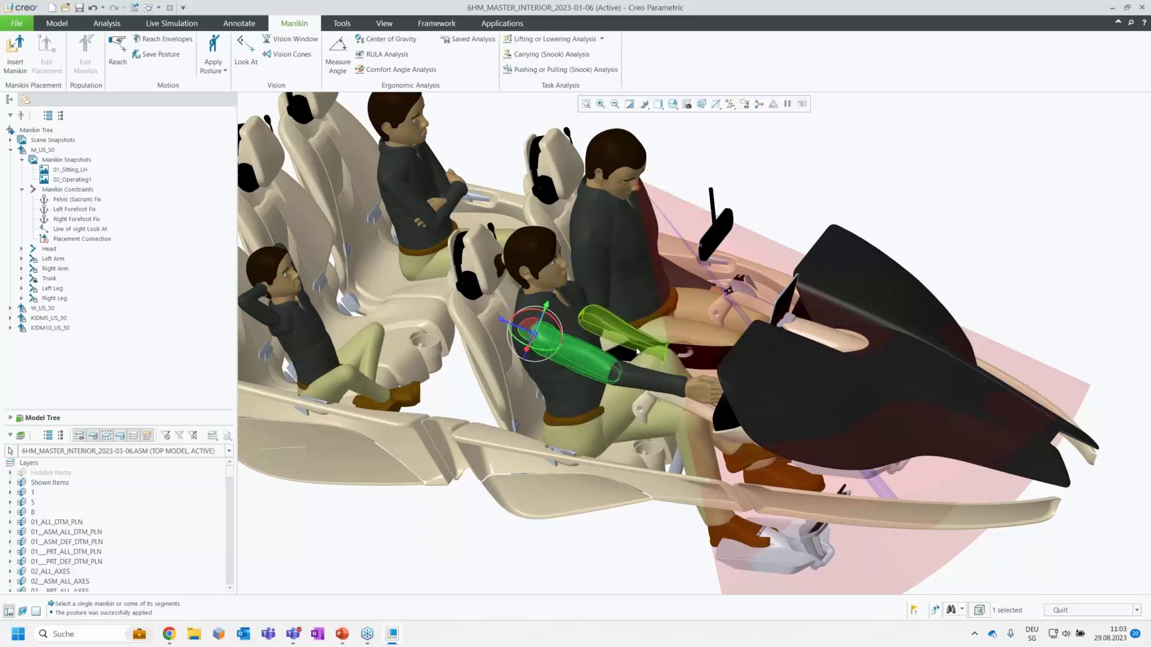
{"action": "left_click", "coordinate": [648, 381]}
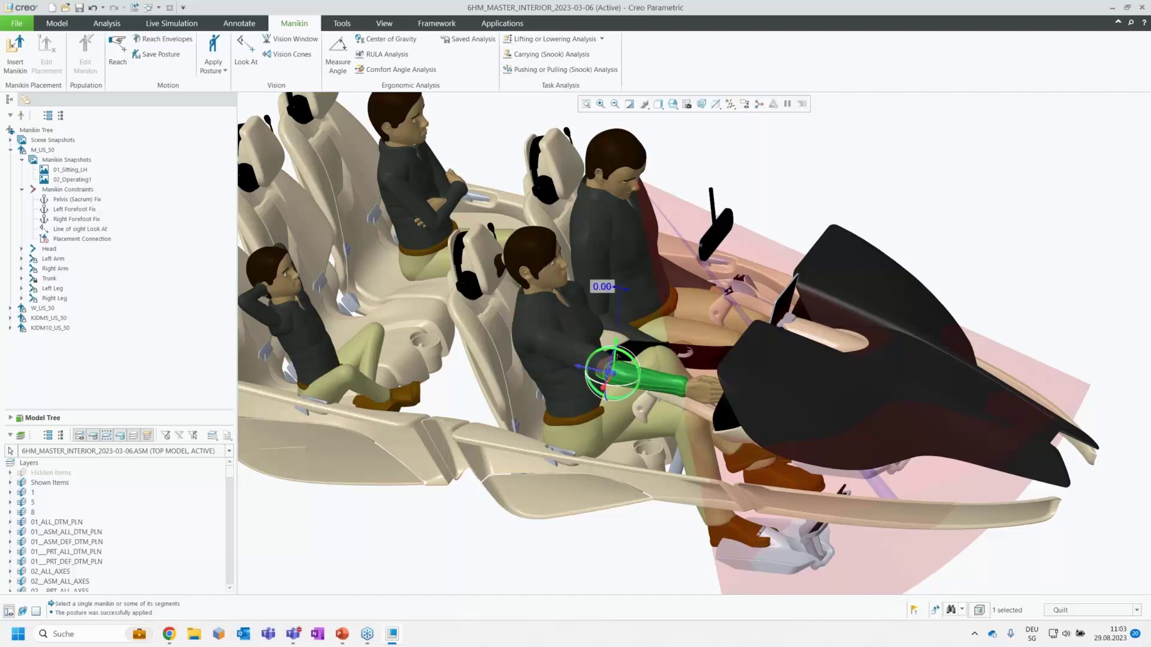
{"action": "mouse_move", "coordinate": [635, 377]}
{"action": "left_mouse_down"}
{"action": "mouse_move", "coordinate": [604, 354]}
{"action": "mouse_move", "coordinate": [615, 372]}
{"action": "left_mouse_up"}
{"action": "right_click", "coordinate": [613, 371]}
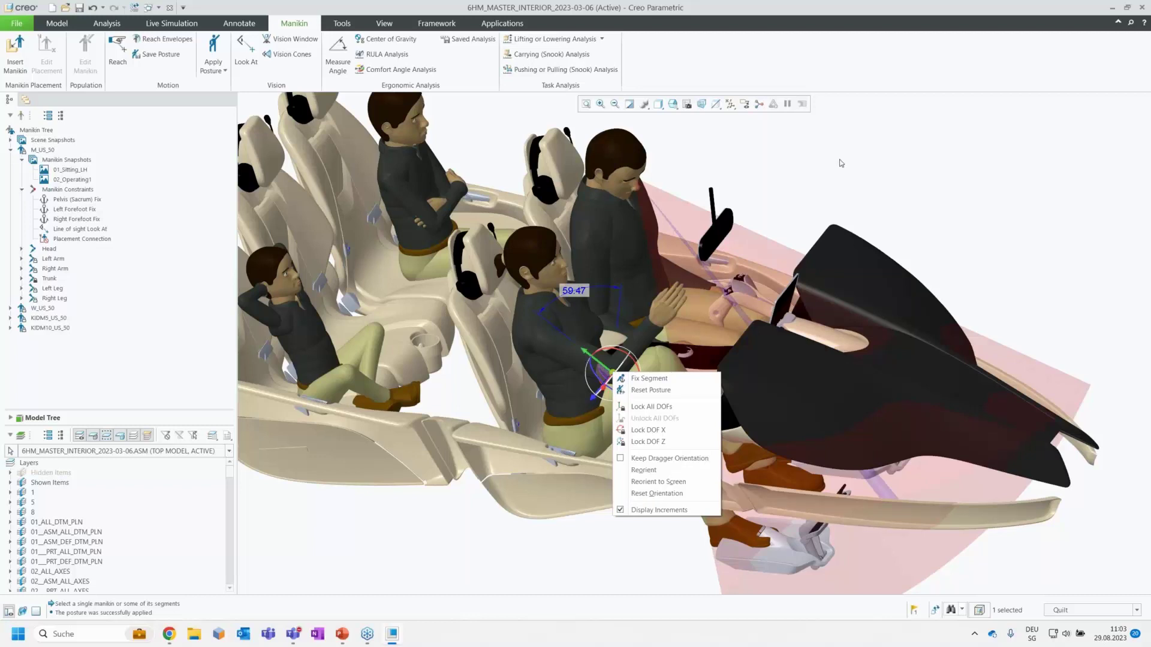
{"action": "key", "text": "Escape"}
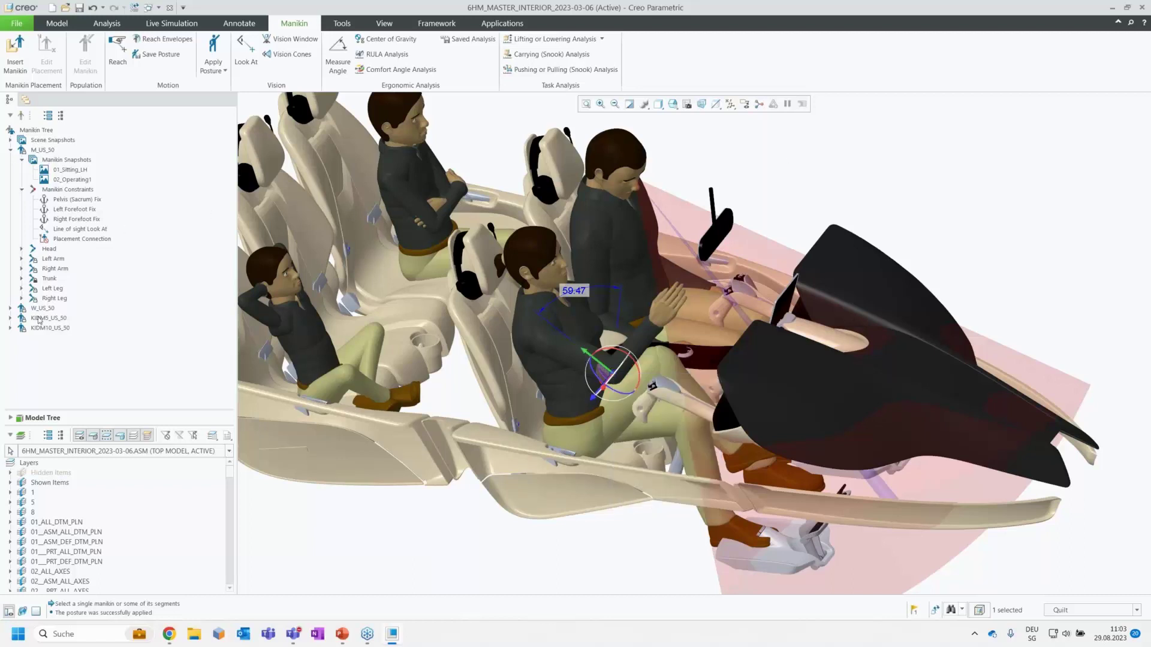
Review the manikin constraints of W_US_50 and the options available for its placement connection.
{"action": "left_click", "coordinate": [10, 308]}
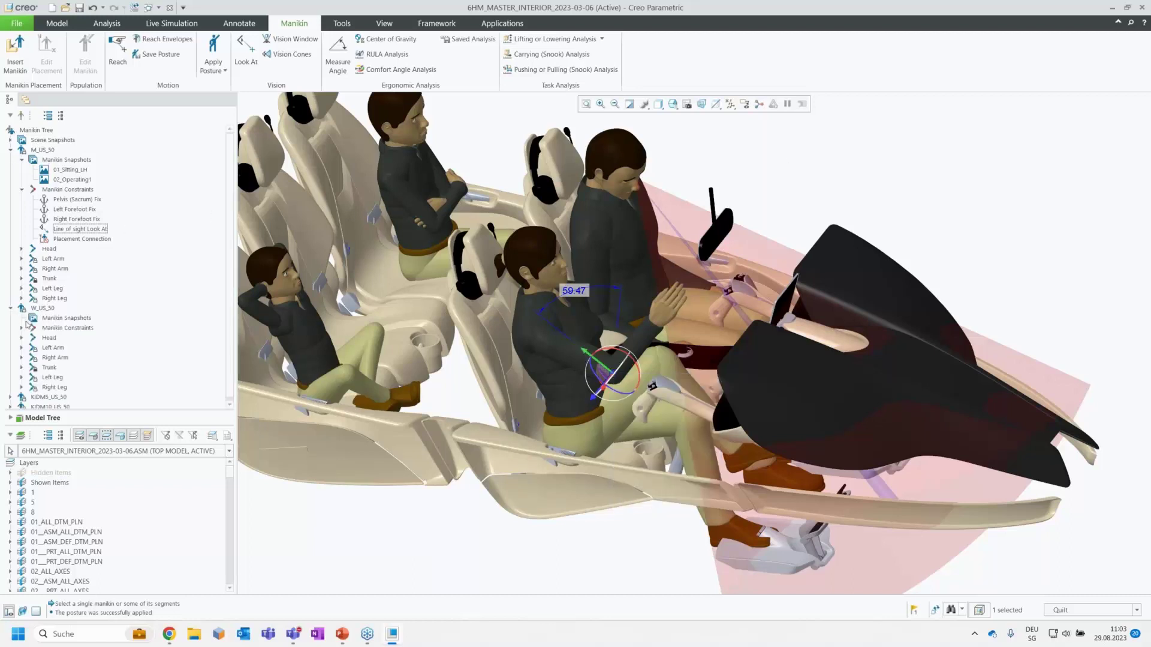
{"action": "left_click", "coordinate": [22, 329]}
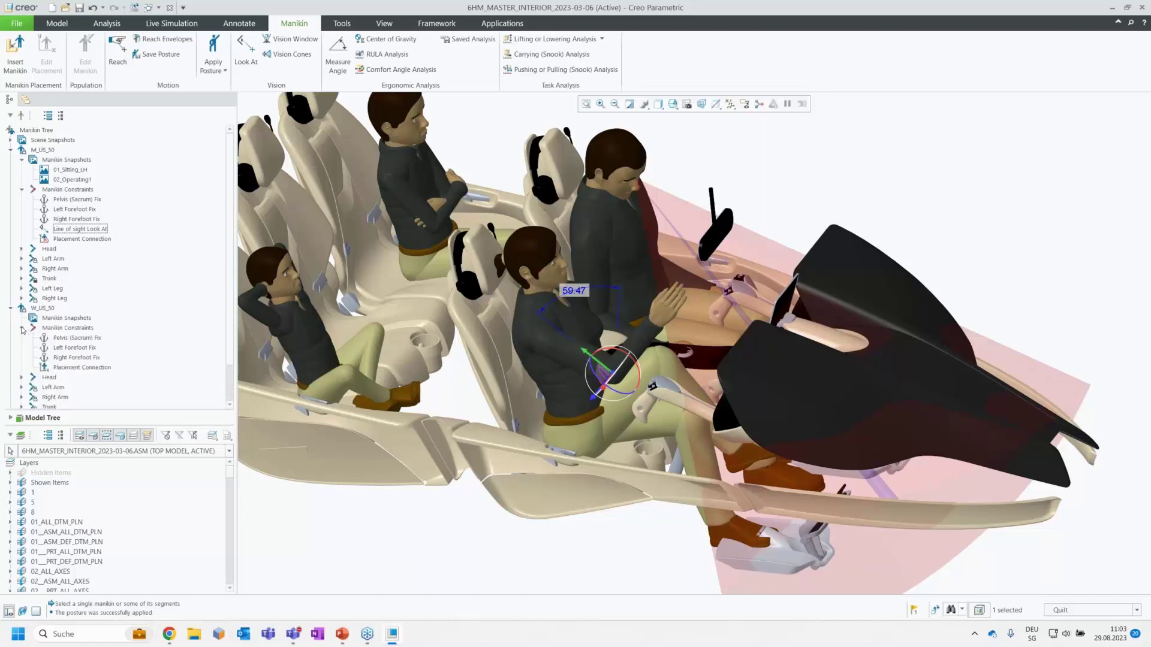
{"action": "left_click", "coordinate": [86, 367]}
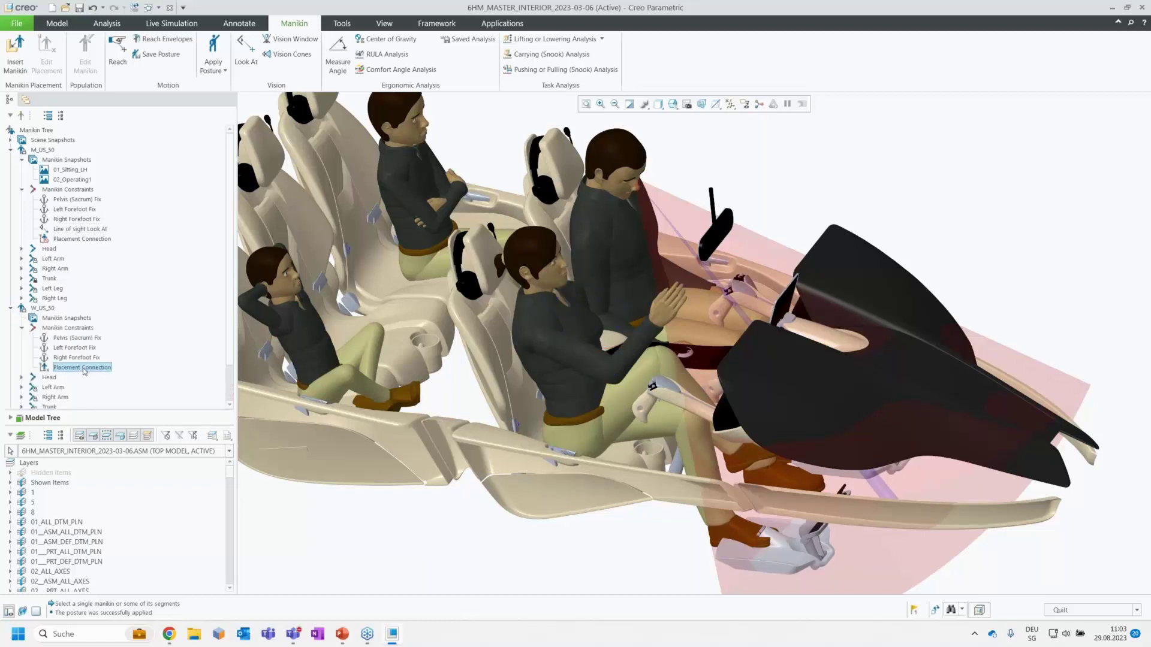
{"action": "right_click", "coordinate": [84, 370]}
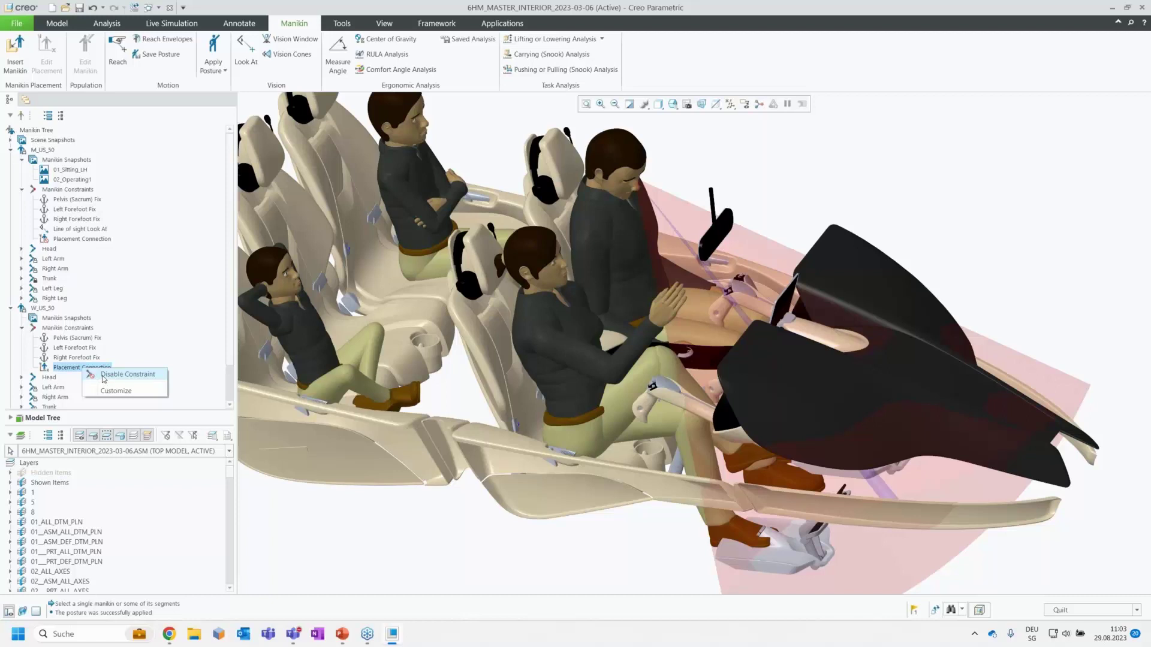
{"action": "left_click", "coordinate": [183, 340]}
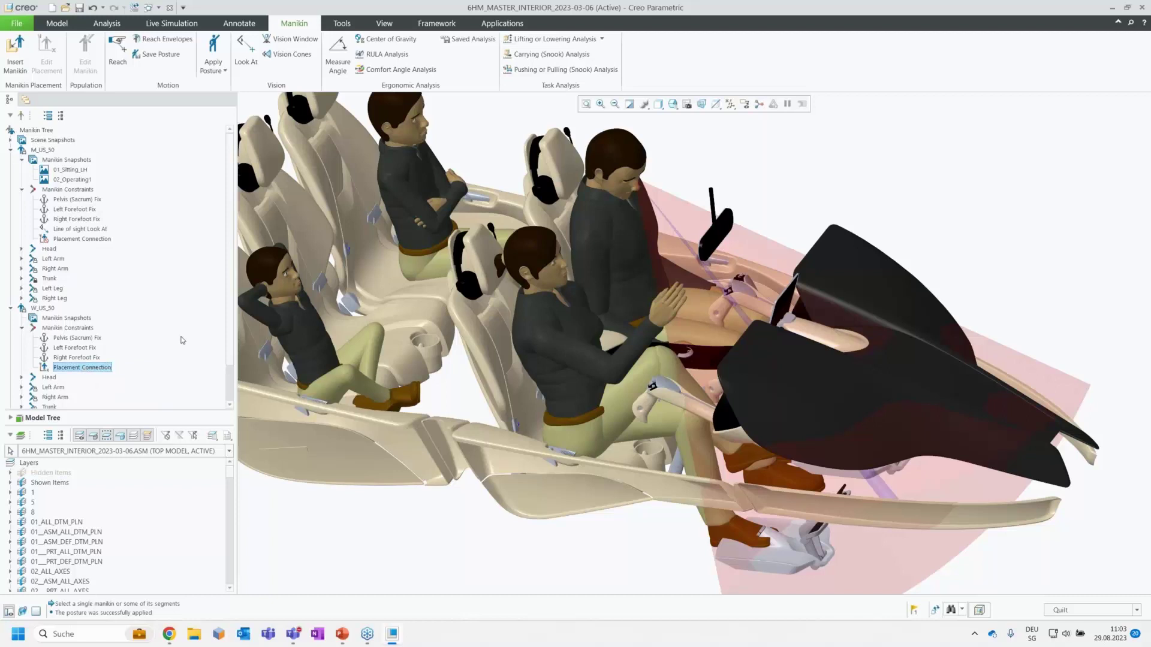
Disable the placement connection of W_US_50 and pull its pelvis up off the front seat.
{"action": "left_click", "coordinate": [572, 429]}
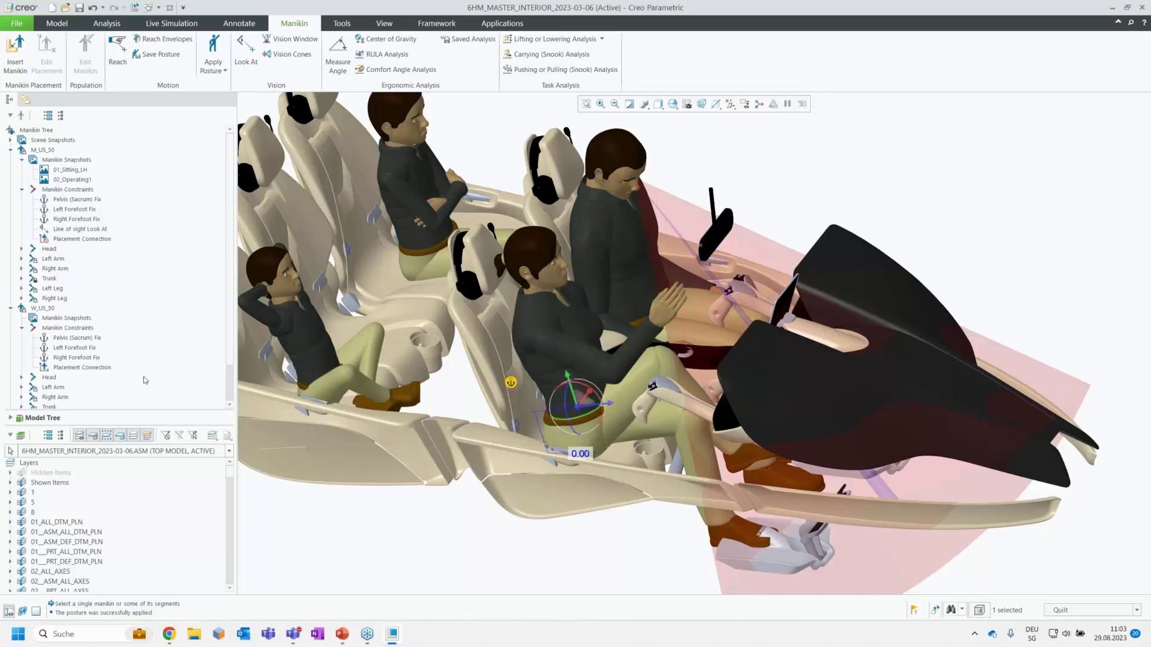
{"action": "right_click", "coordinate": [90, 368]}
{"action": "left_click", "coordinate": [145, 375]}
{"action": "left_click", "coordinate": [572, 439]}
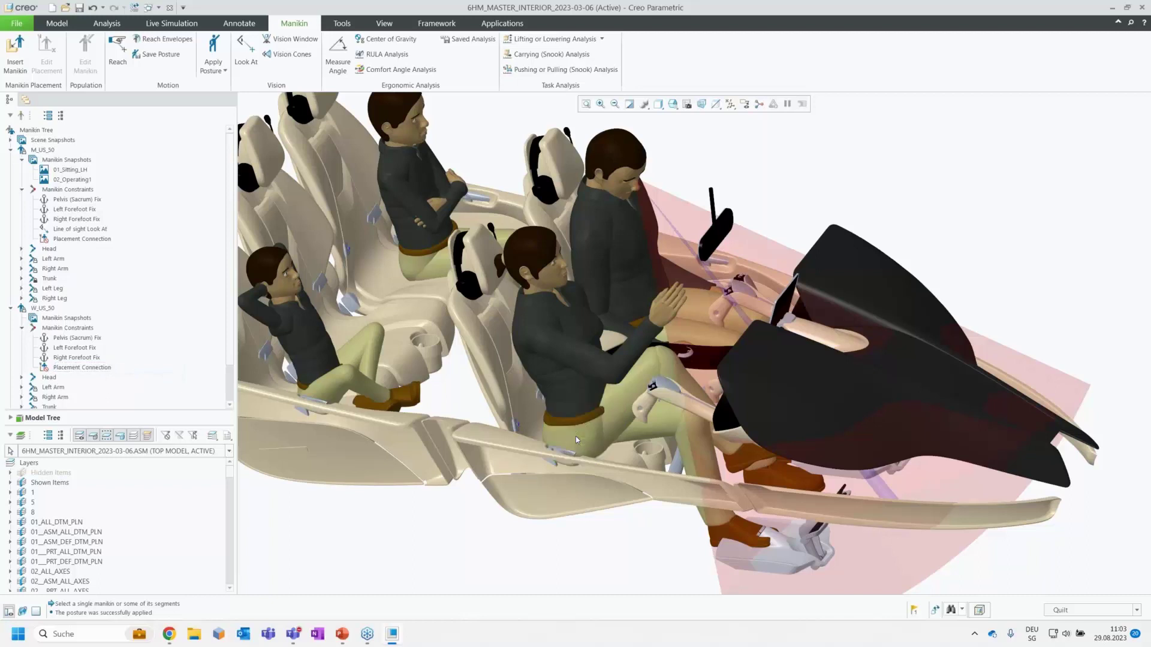
{"action": "left_click_drag", "start_coordinate": [573, 439], "coordinate": [534, 377]}
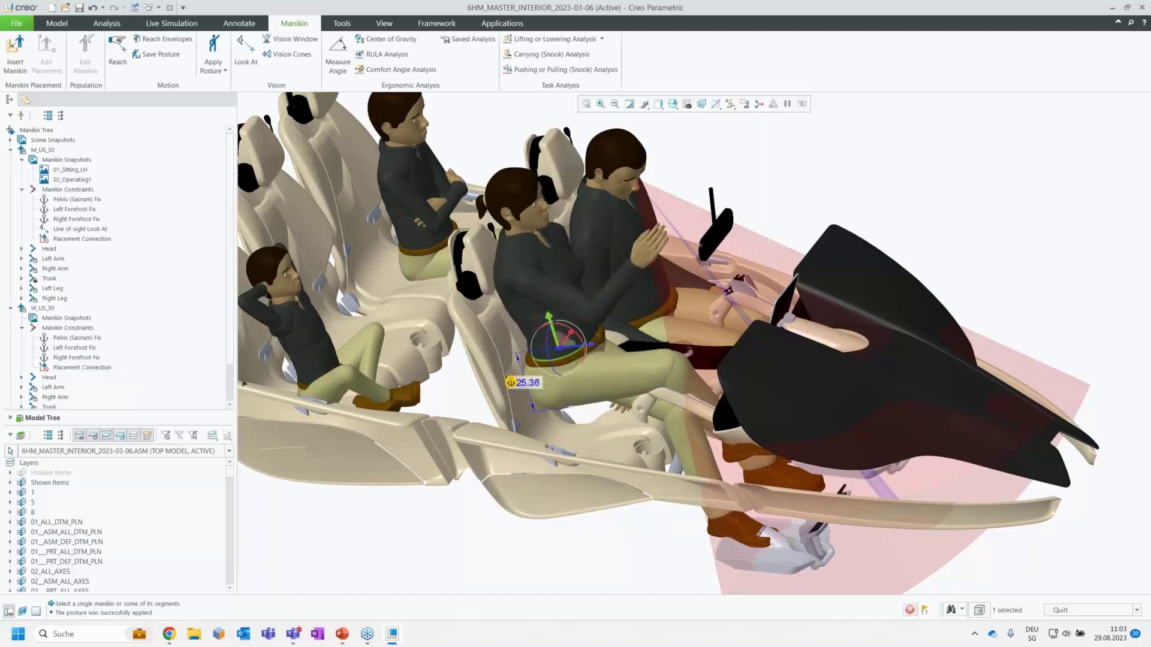
Delete the Left Forefoot Fix constraint of W_US_50 and try to pull its near leg upward at the knee.
{"action": "left_click", "coordinate": [81, 349]}
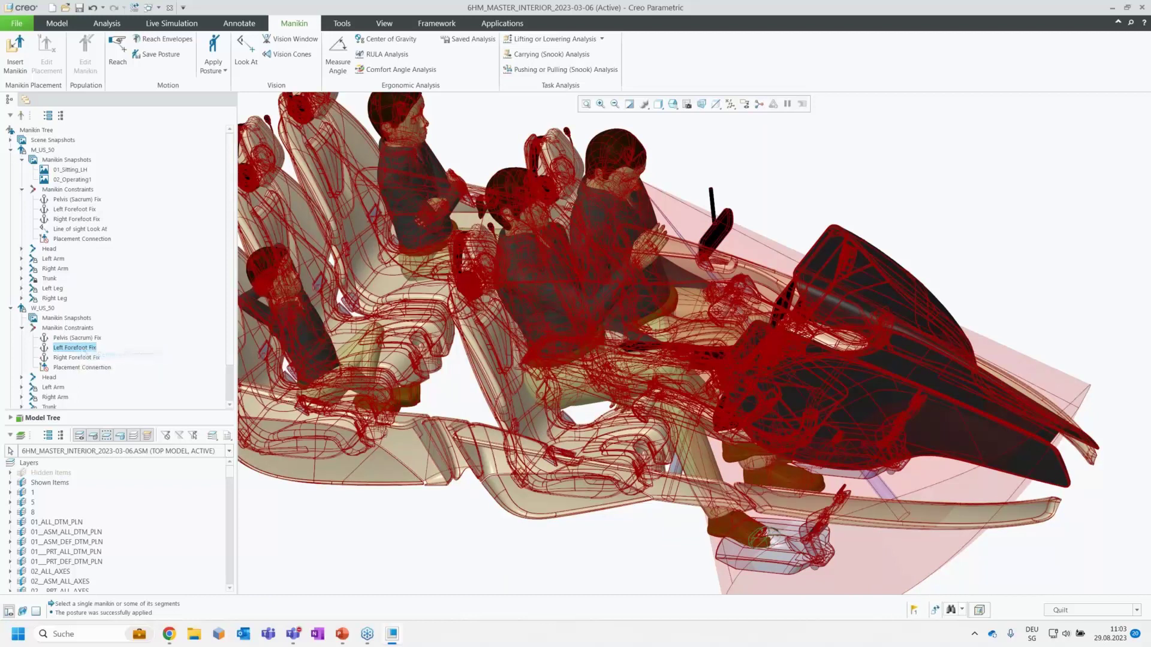
{"action": "key", "text": "Delete"}
{"action": "left_click", "coordinate": [674, 394]}
{"action": "left_click_drag", "start_coordinate": [670, 387], "coordinate": [659, 352]}
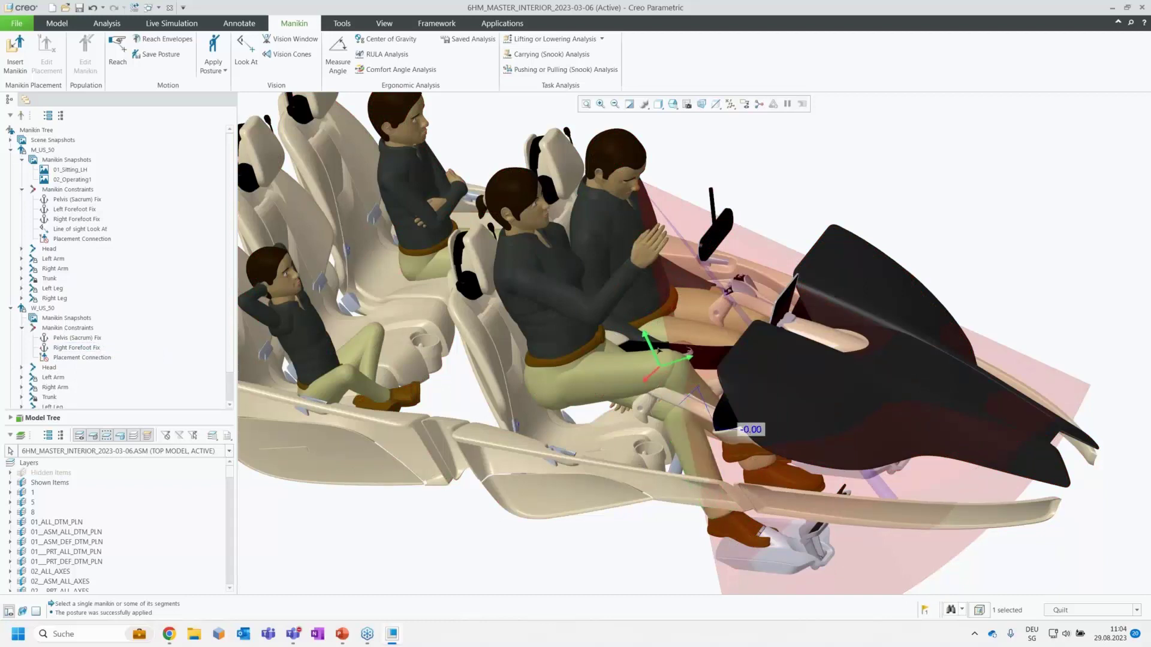
{"action": "left_click_drag", "start_coordinate": [658, 351], "coordinate": [660, 356]}
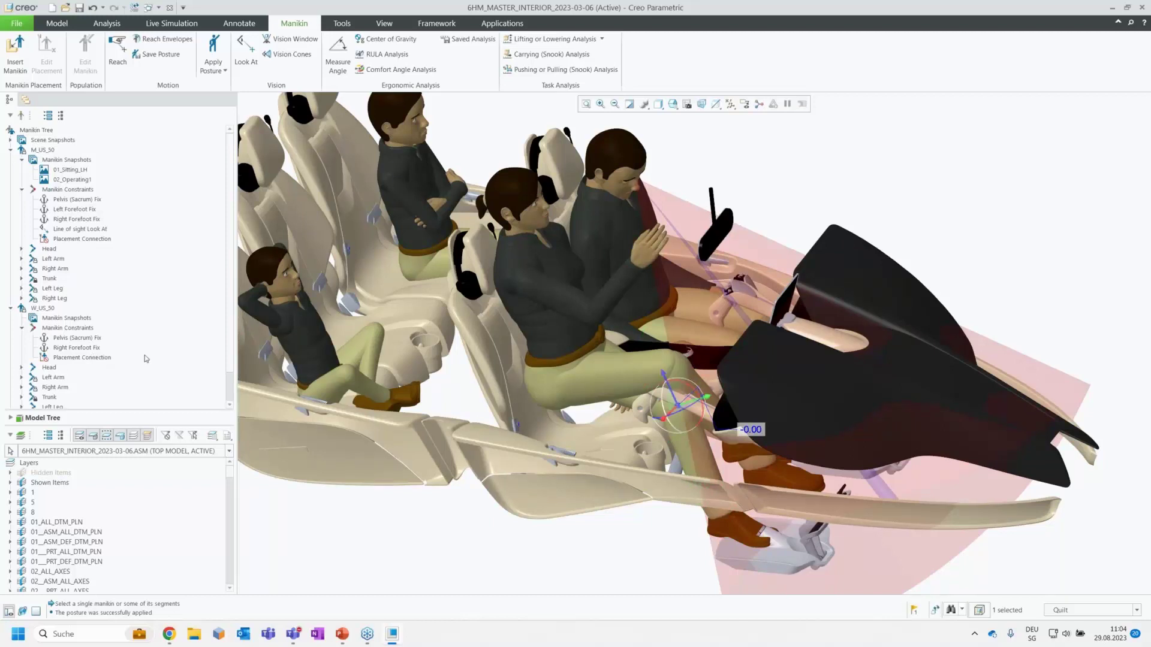
Pull the near foot of W_US_50 upward by about 259 to test the leg's movement.
{"action": "left_click", "coordinate": [743, 528]}
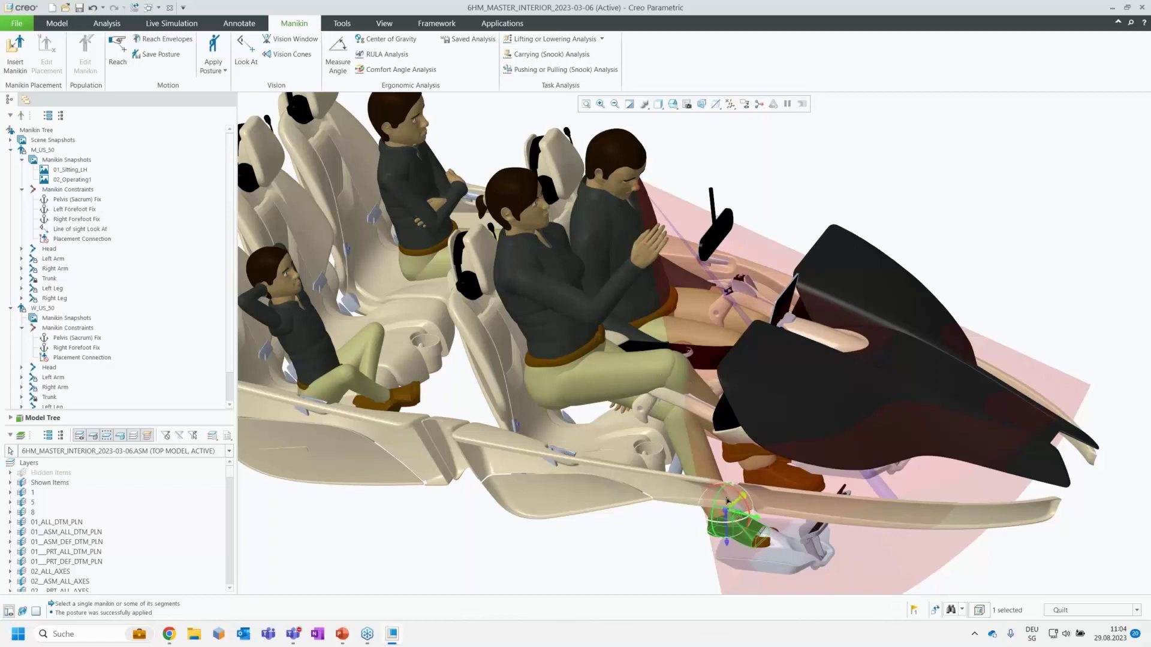
{"action": "left_click_drag", "start_coordinate": [729, 522], "coordinate": [721, 471]}
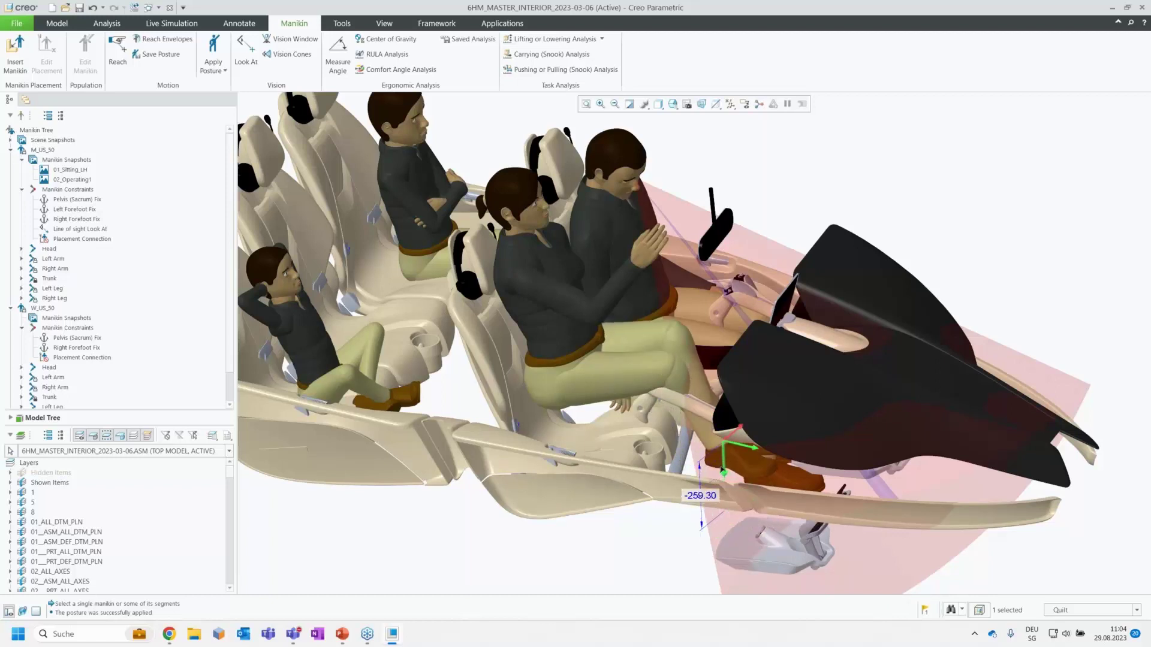
{"action": "left_click", "coordinate": [607, 571]}
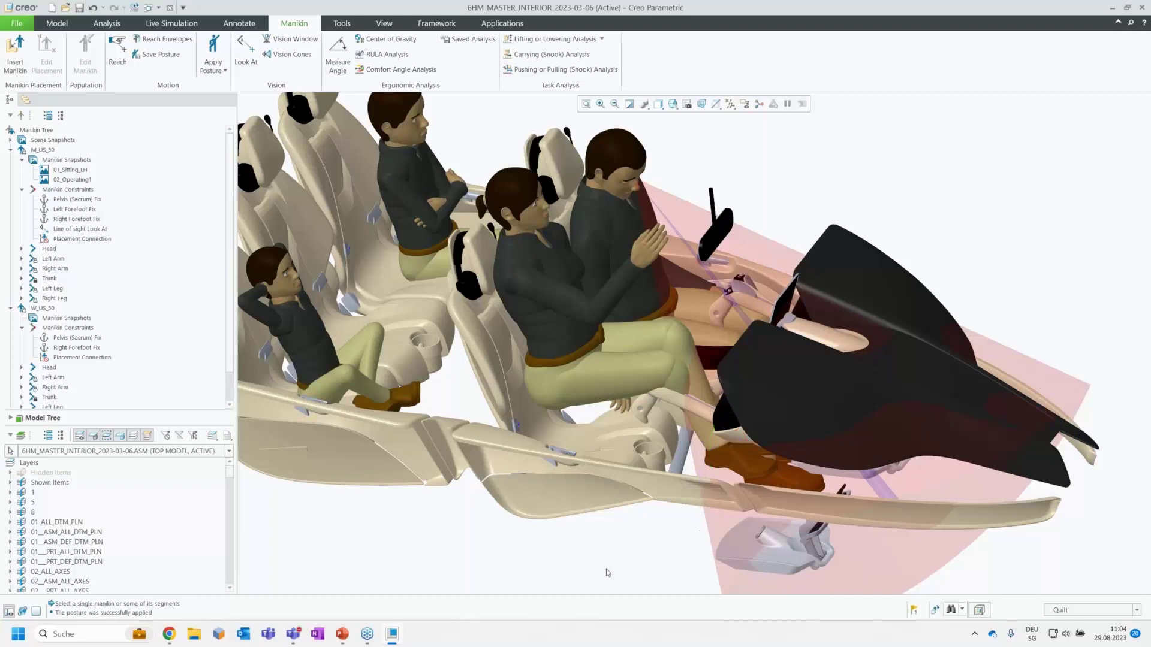
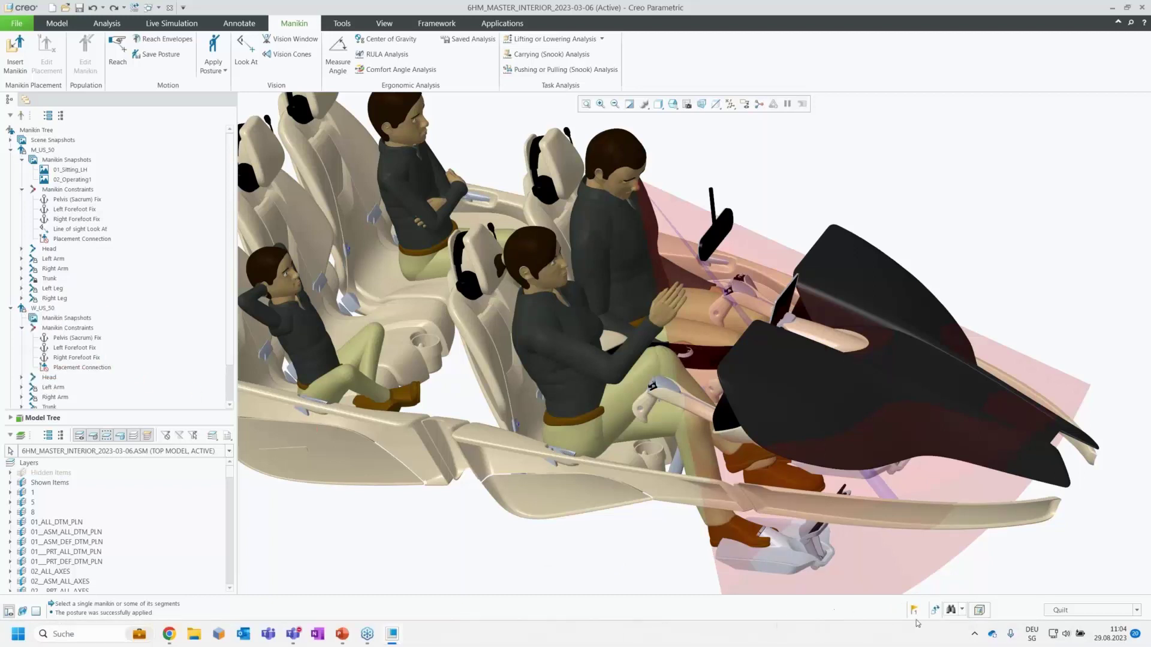
Save the posture of front passenger manikin W_US_50 as qqqqqqqq, framing the manikin for its preview image.
{"action": "scroll", "coordinate": [917, 570], "scroll_direction": "down", "scroll_amount": 5}
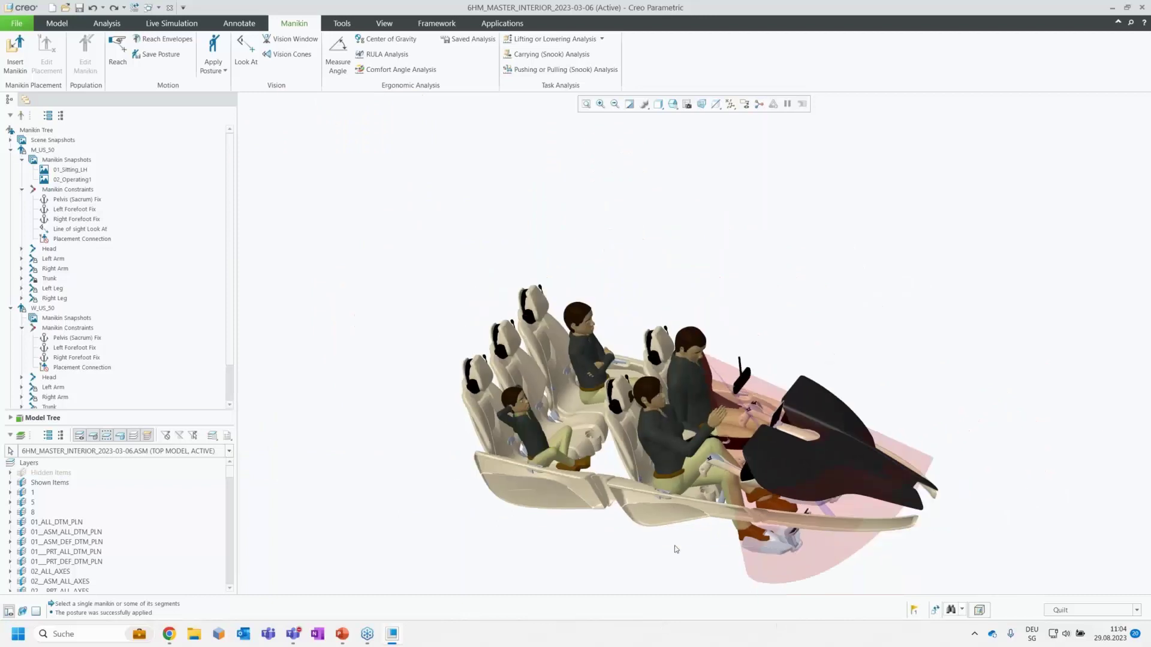
{"action": "scroll", "coordinate": [676, 549], "scroll_direction": "up", "scroll_amount": 3}
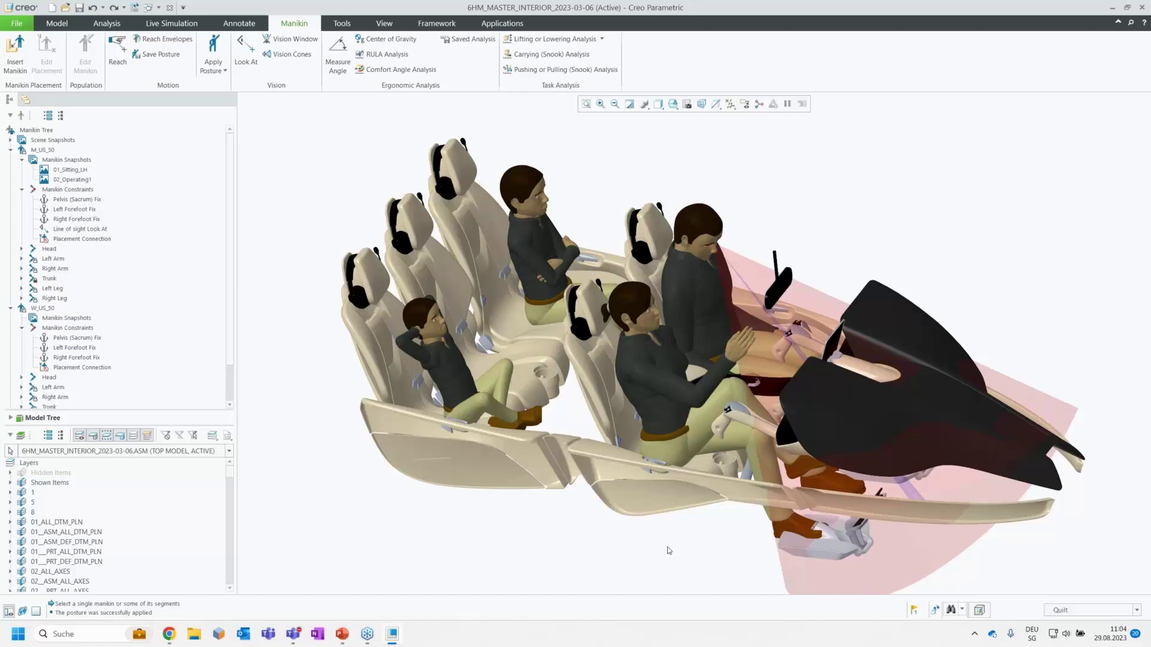
{"action": "scroll", "coordinate": [702, 370], "scroll_direction": "down", "scroll_amount": 3}
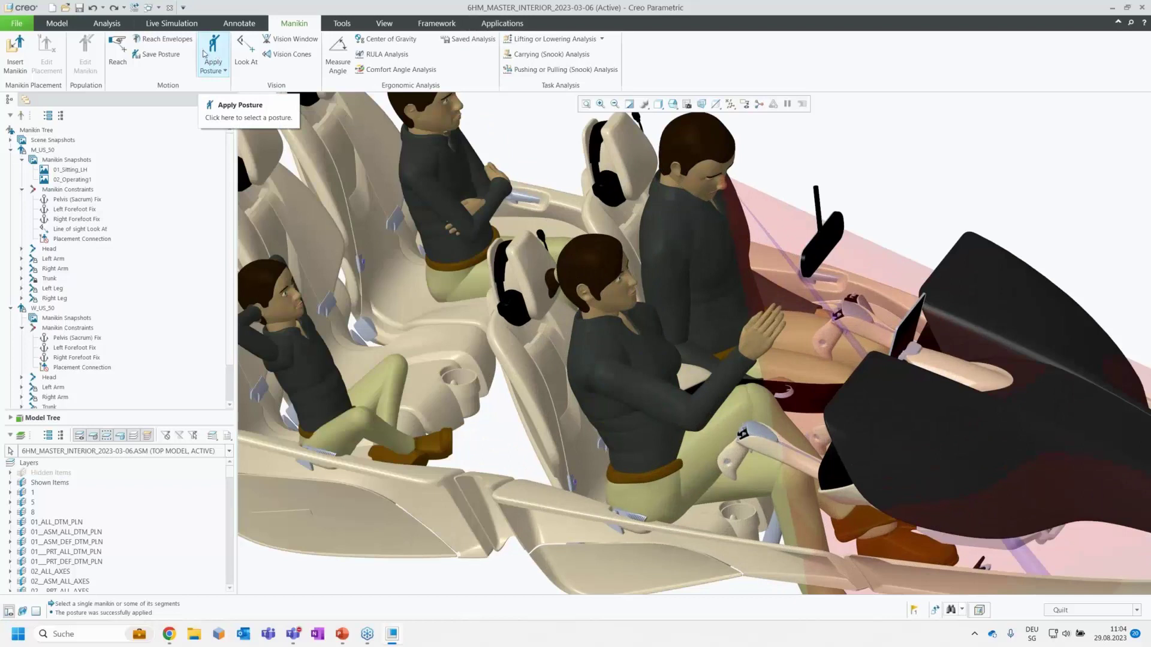
{"action": "left_click", "coordinate": [153, 57]}
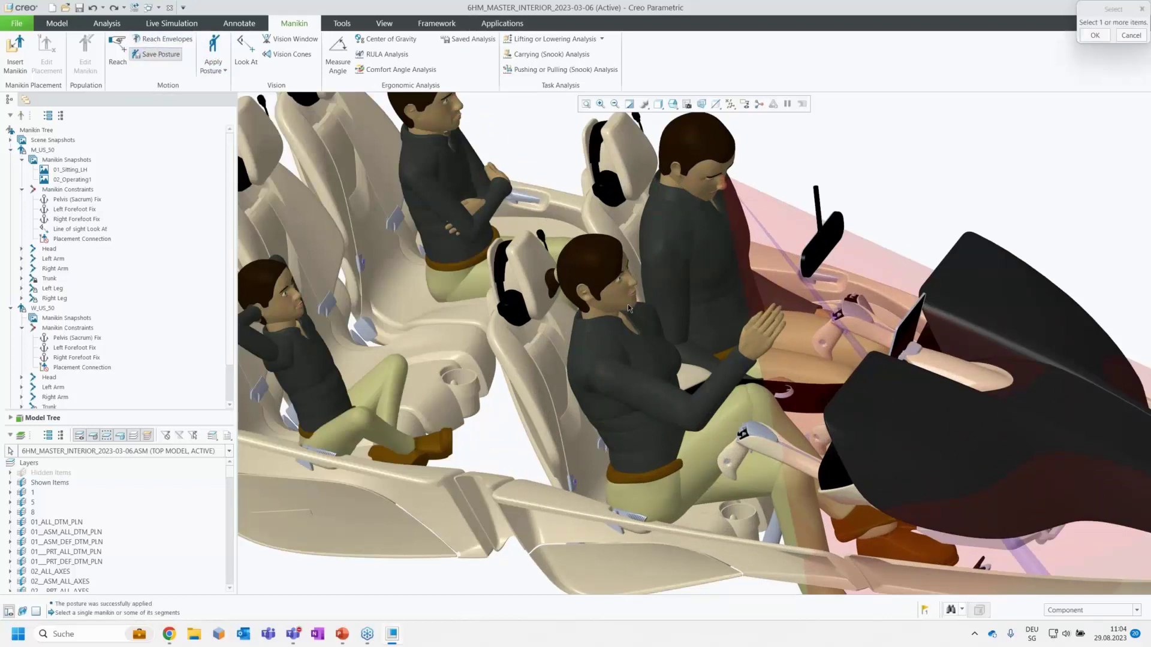
{"action": "left_click", "coordinate": [634, 360]}
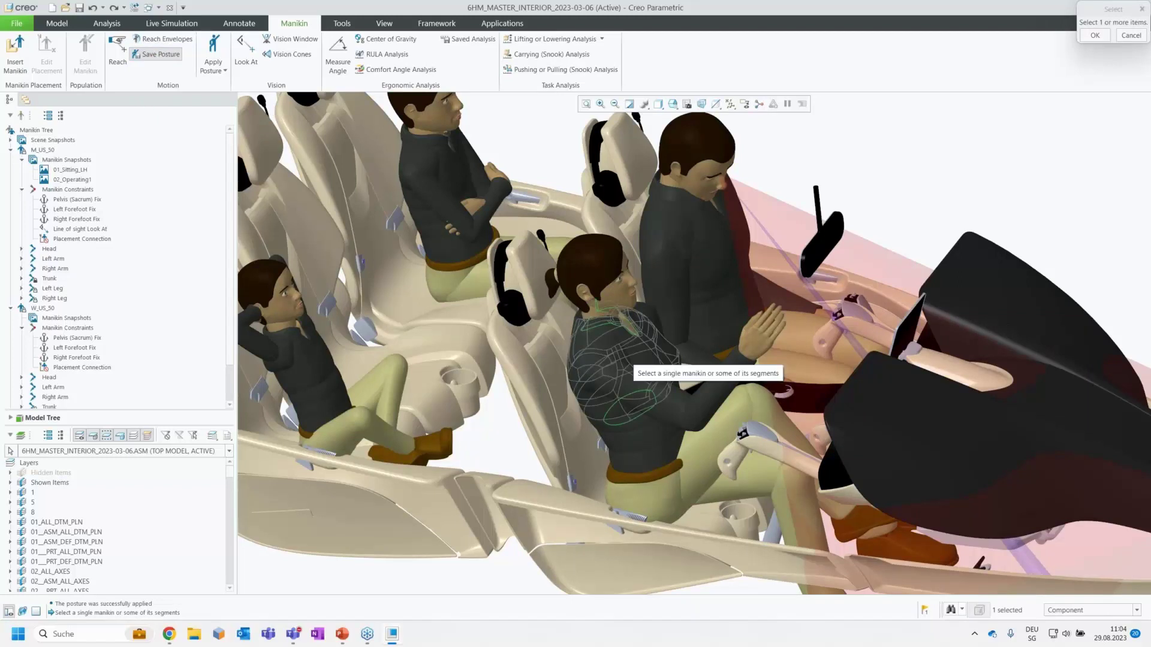
{"action": "left_click", "coordinate": [1095, 35]}
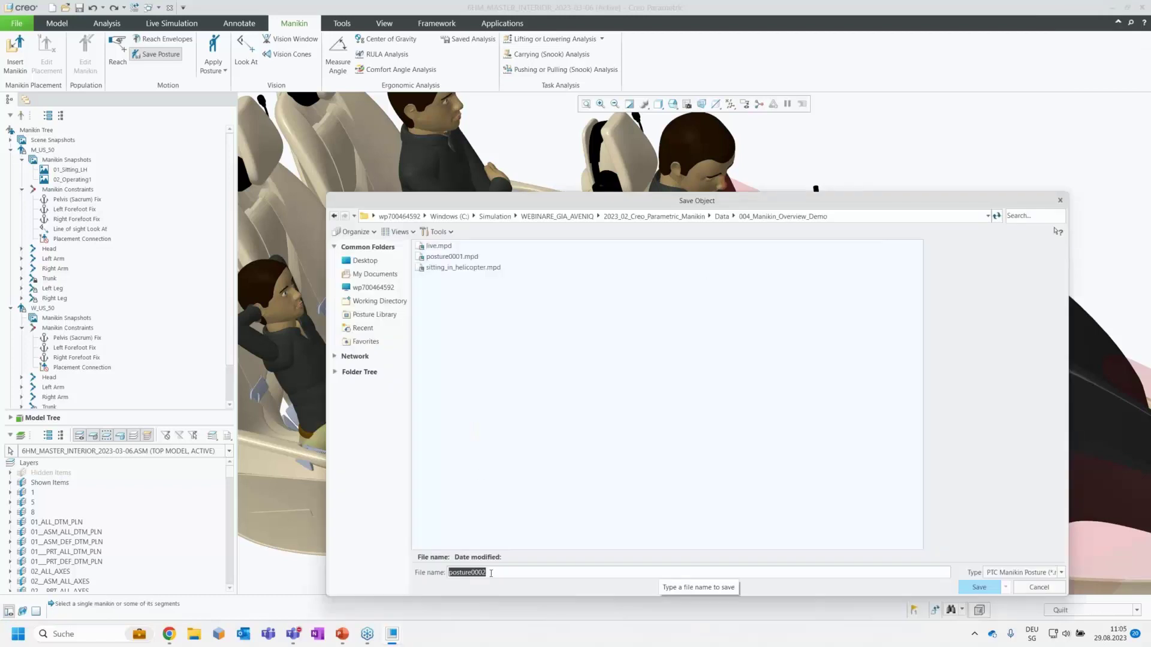
{"action": "type", "text": "qqqqqqqq"}
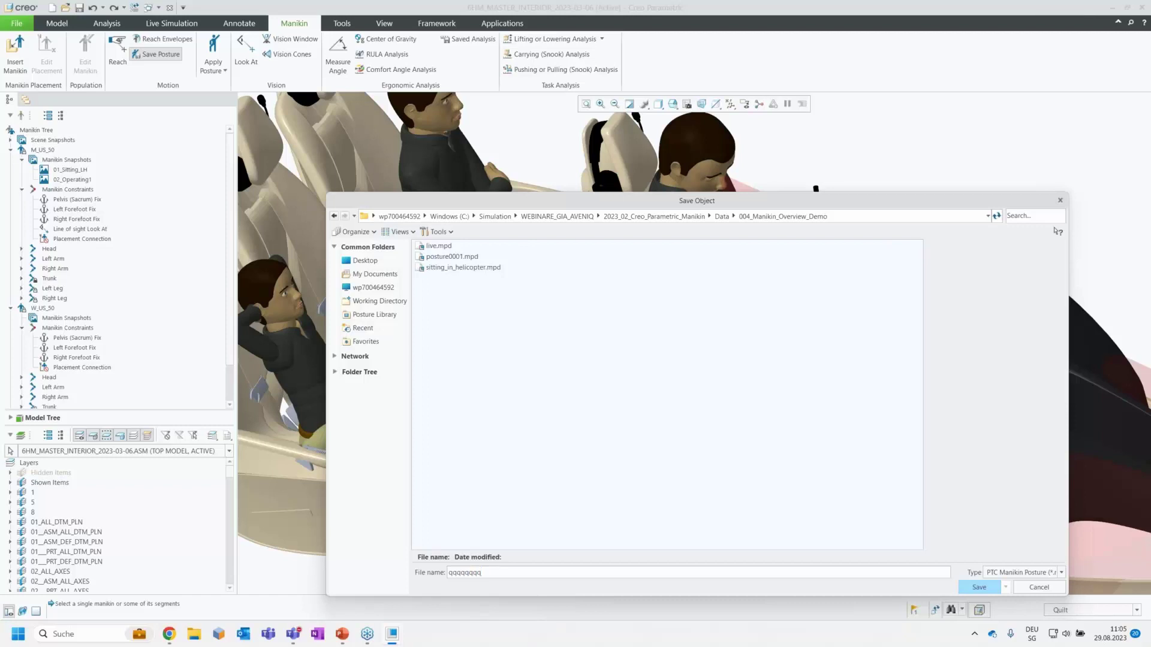
{"action": "key", "text": "Return"}
{"action": "left_click_drag", "start_coordinate": [527, 216], "coordinate": [750, 551]}
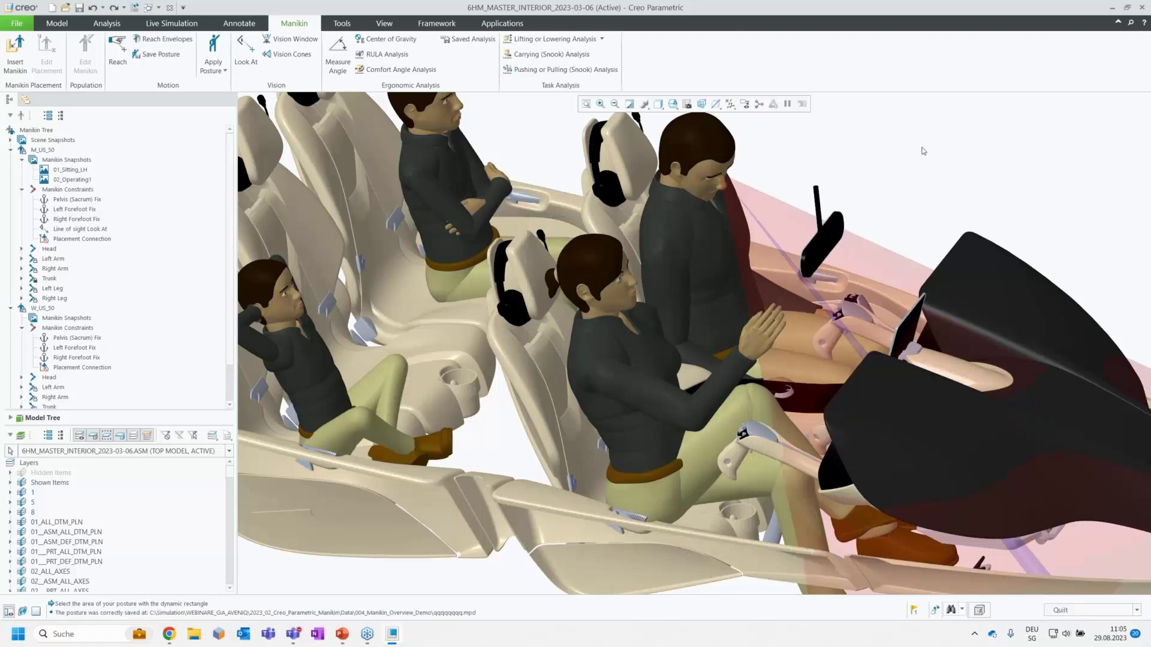
Apply the saved qqqqqqqq posture to the rear passenger manikin with crossed arms and restore the default view.
{"action": "left_click", "coordinate": [216, 50]}
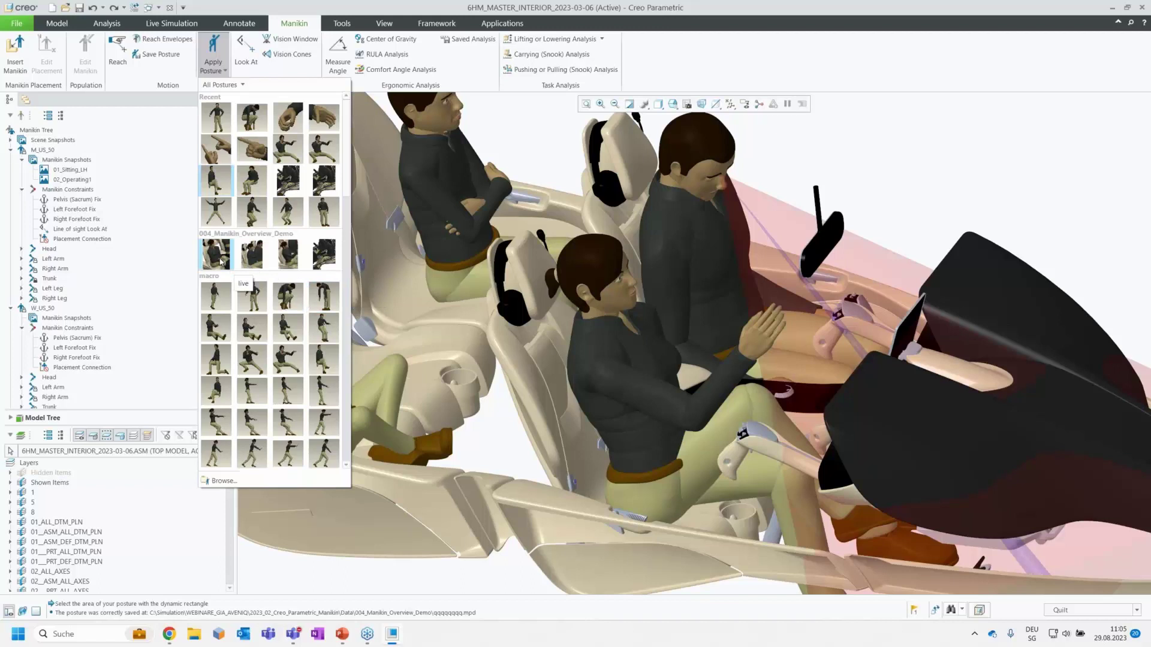
{"action": "left_click", "coordinate": [287, 261]}
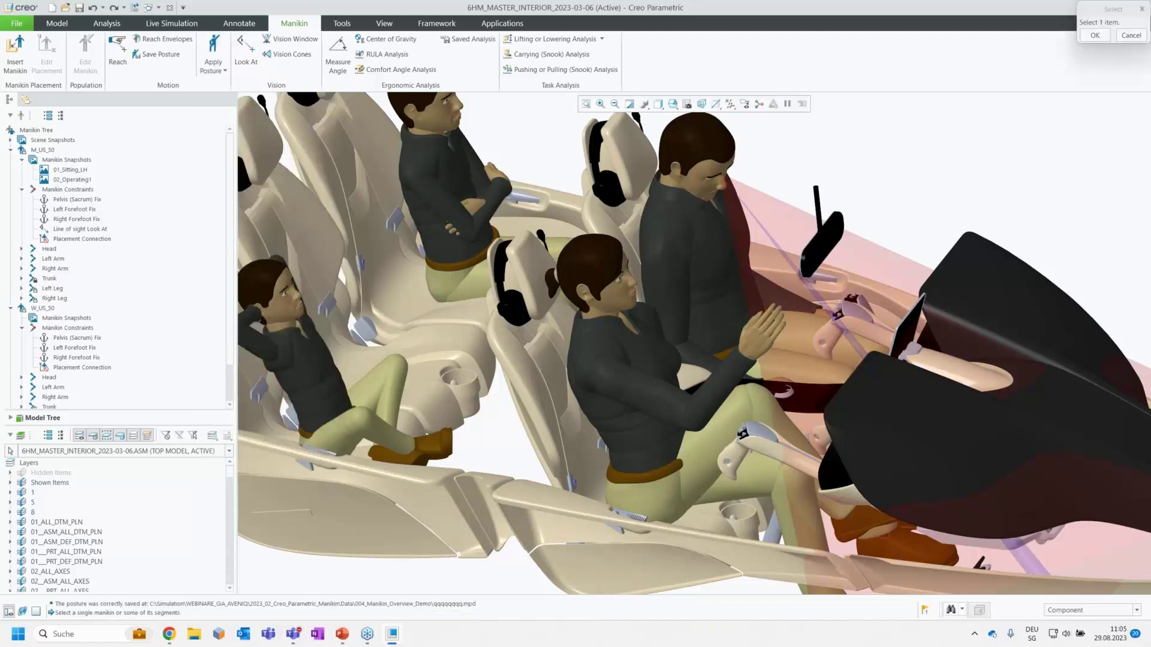
{"action": "left_click", "coordinate": [457, 176]}
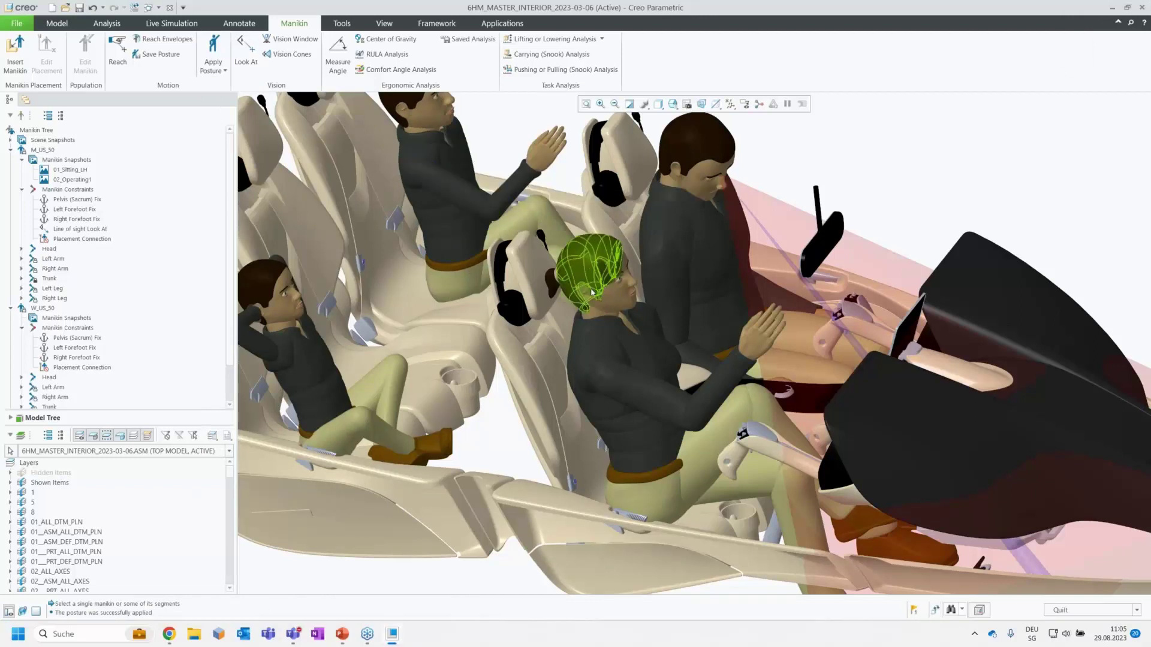
{"action": "key", "text": "ctrl+d"}
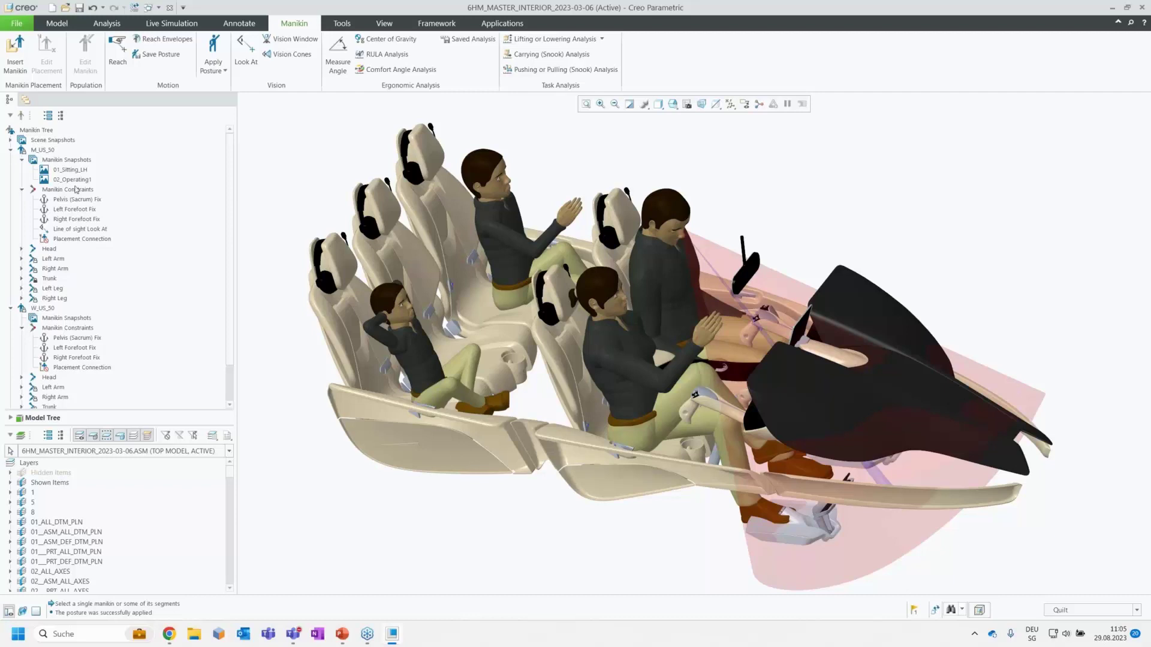
List the scene snapshots and apply the Sitting1 snapshot to the whole assembly.
{"action": "left_click", "coordinate": [72, 160]}
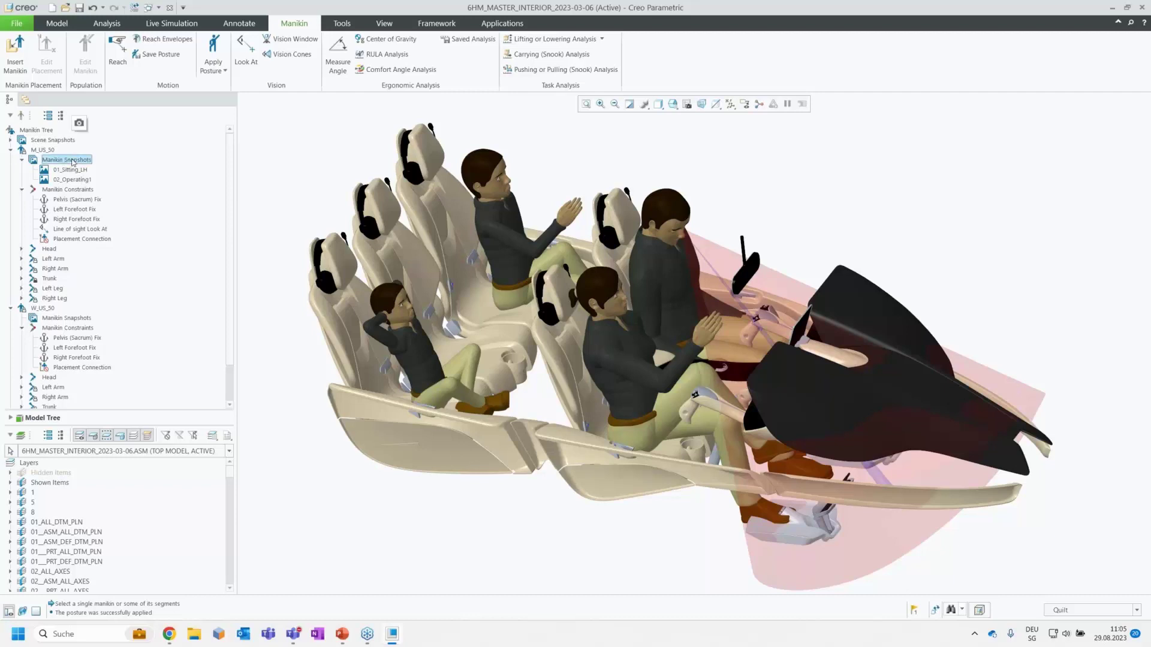
{"action": "left_click", "coordinate": [11, 140]}
{"action": "left_click", "coordinate": [51, 141]}
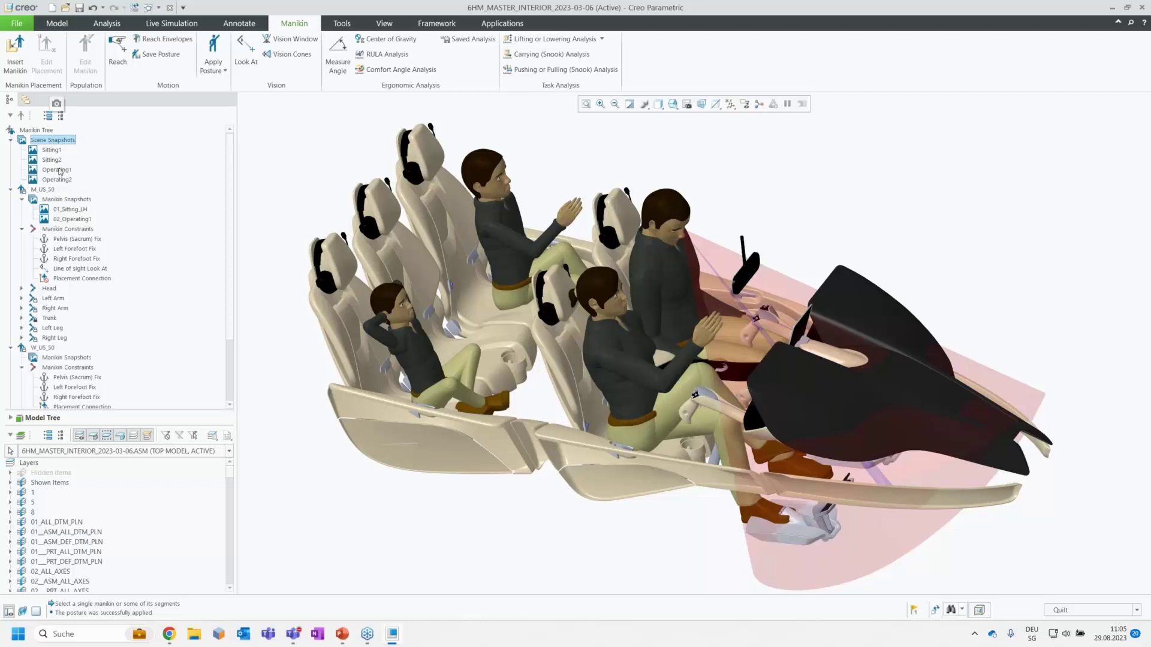
{"action": "left_click", "coordinate": [55, 151]}
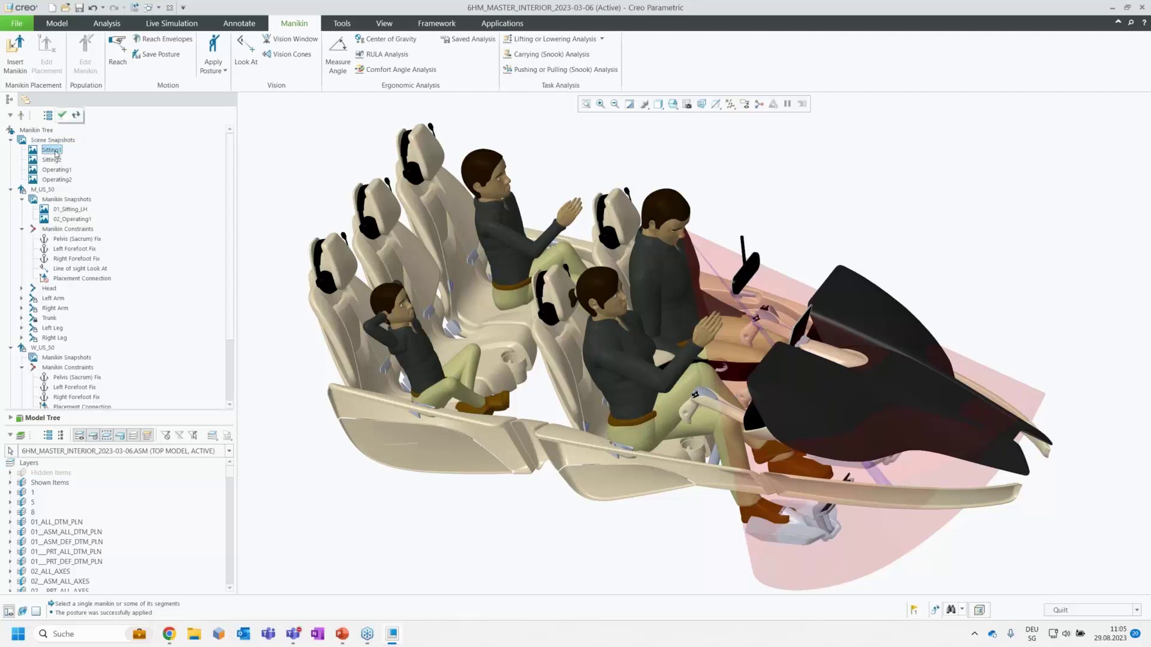
{"action": "left_click", "coordinate": [63, 120]}
{"action": "key", "text": "Return"}
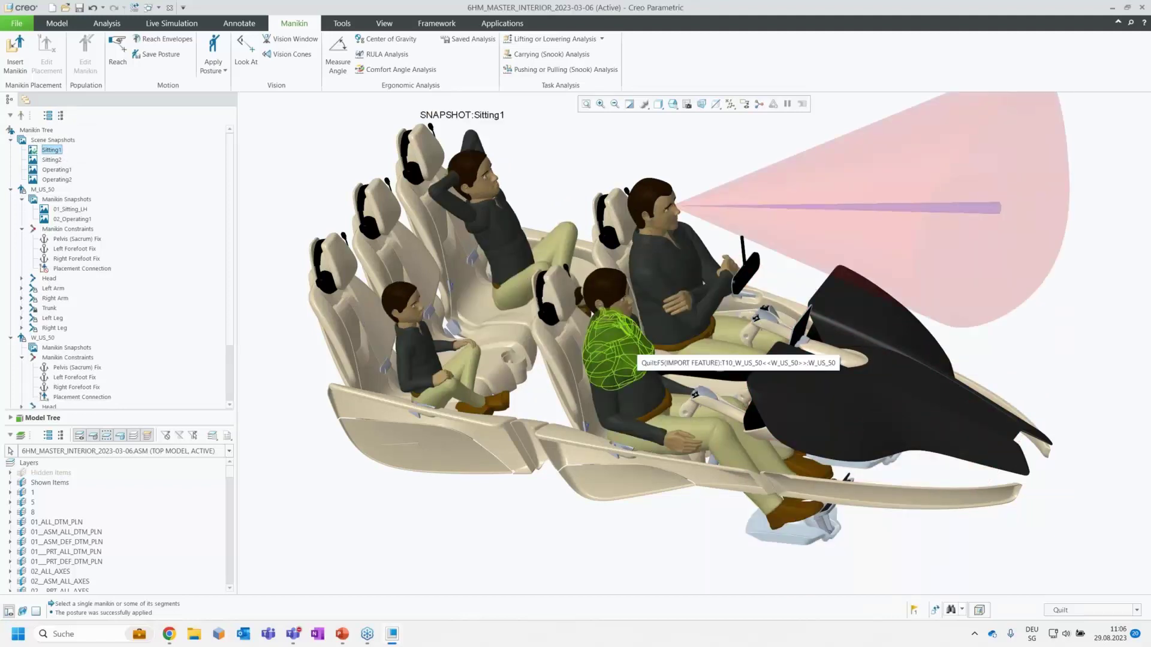
Apply the Operating1 scene snapshot and the Operating2 scene snapshot to the whole assembly.
{"action": "left_click", "coordinate": [63, 172]}
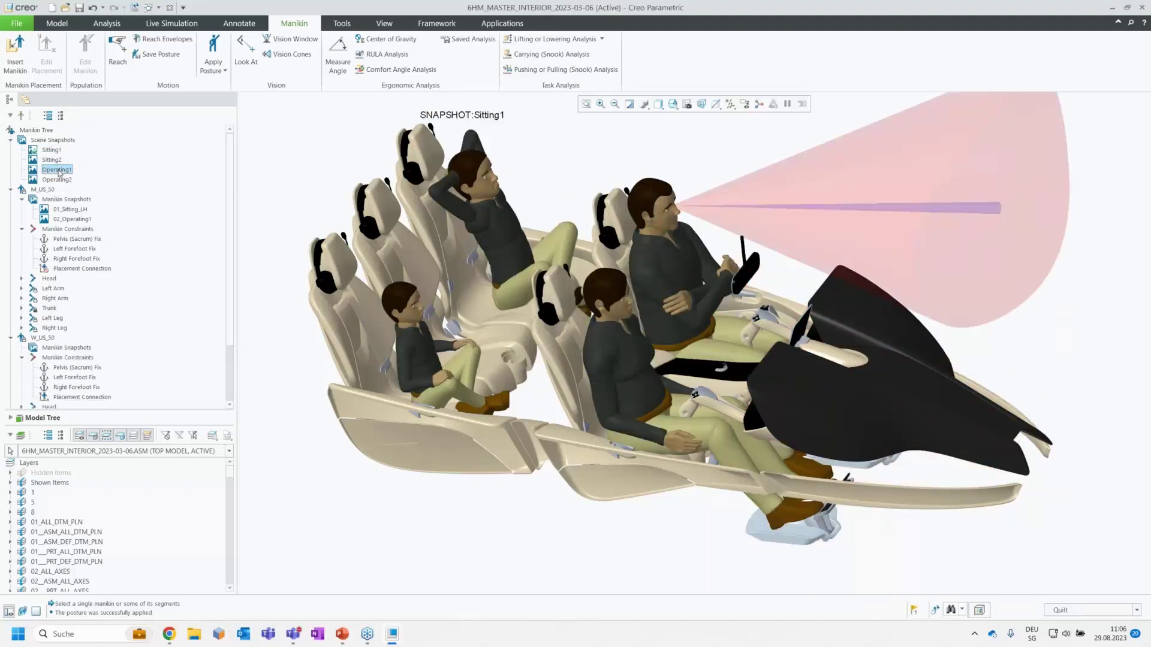
{"action": "left_click", "coordinate": [67, 137]}
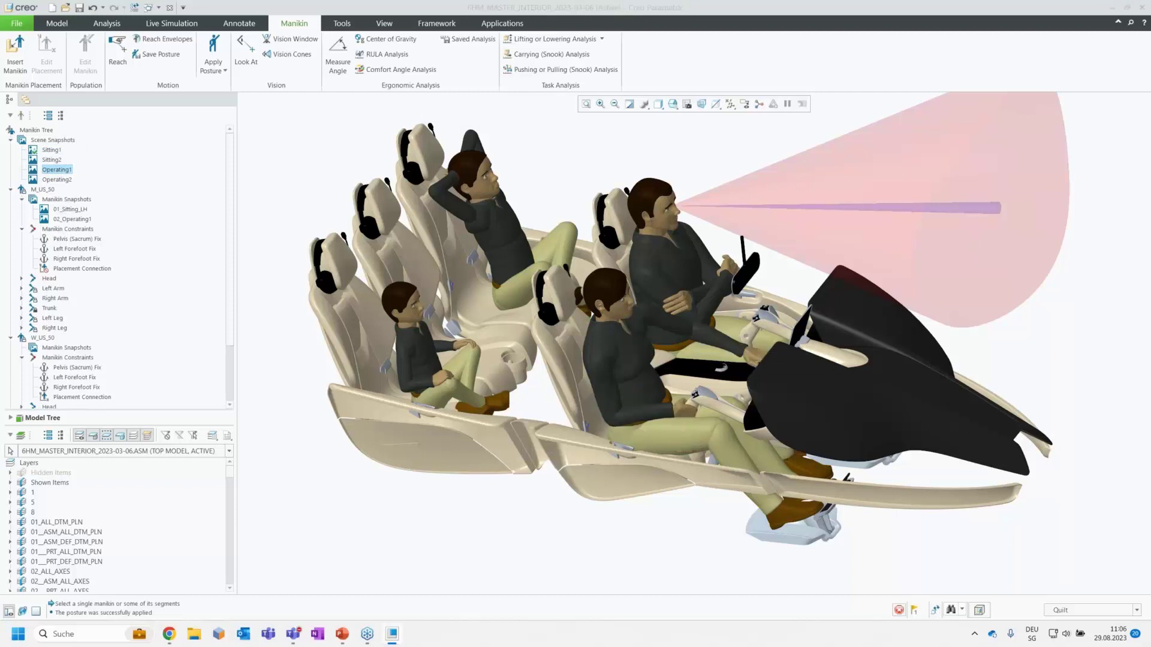
{"action": "left_click", "coordinate": [64, 180]}
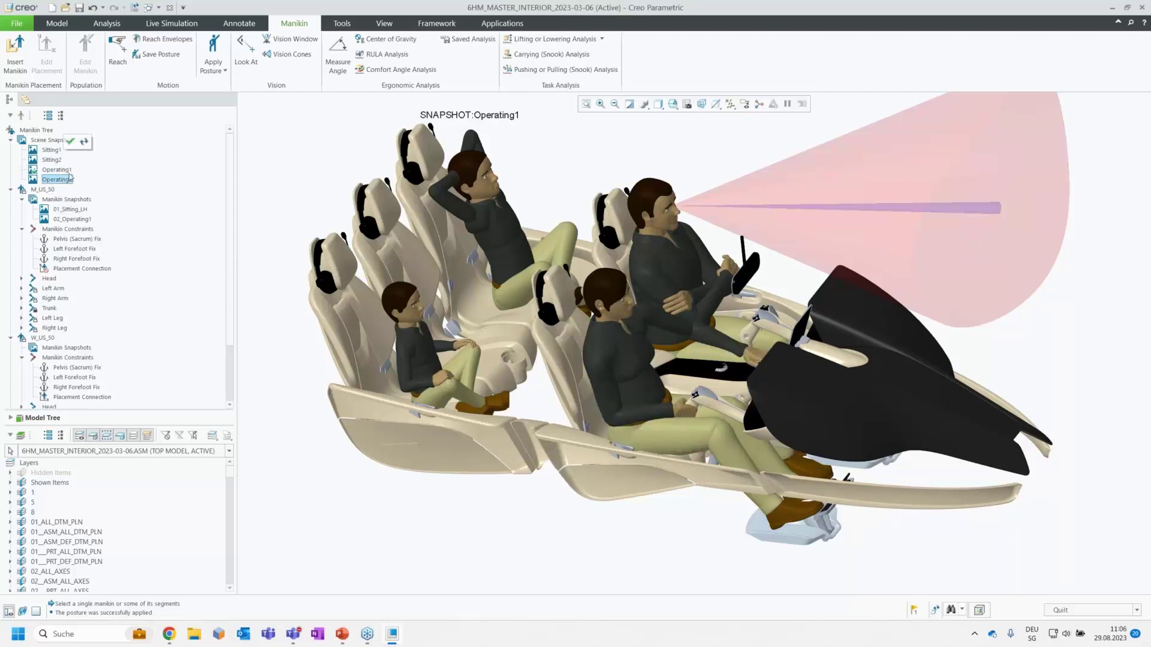
{"action": "left_click", "coordinate": [70, 142]}
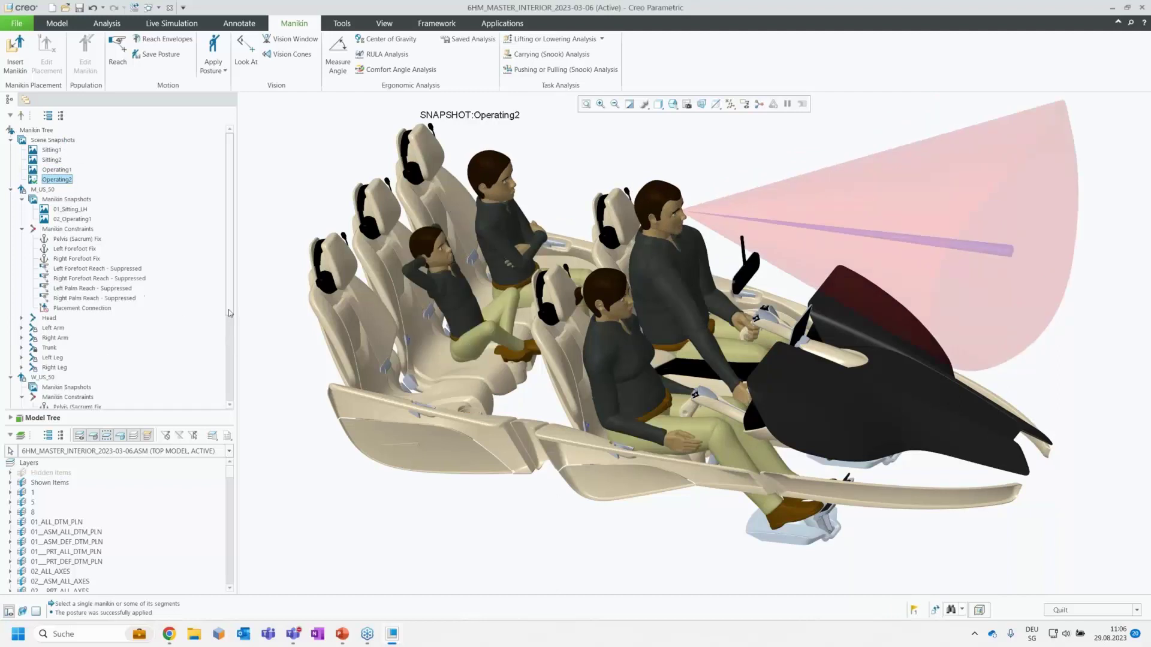
List the snapshots of child manikin KIDM5_US_50 and apply 01_Sitting_RH followed by 03_Playing.
{"action": "left_click_drag", "start_coordinate": [232, 302], "coordinate": [232, 394]}
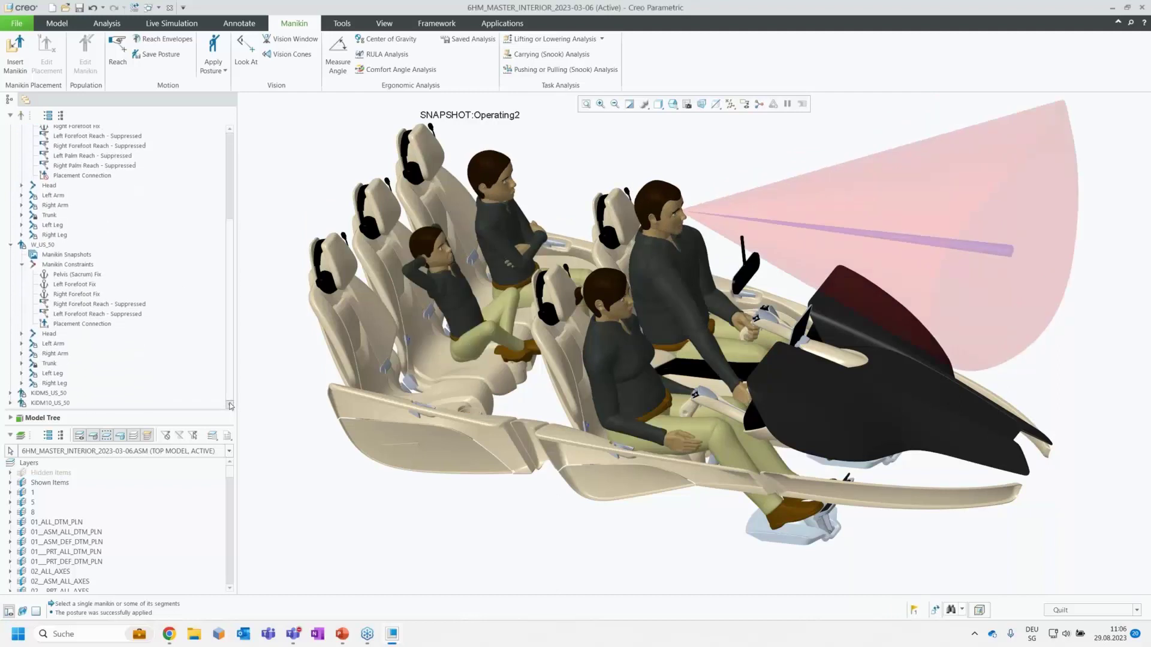
{"action": "left_click", "coordinate": [37, 394]}
{"action": "left_click", "coordinate": [10, 394]}
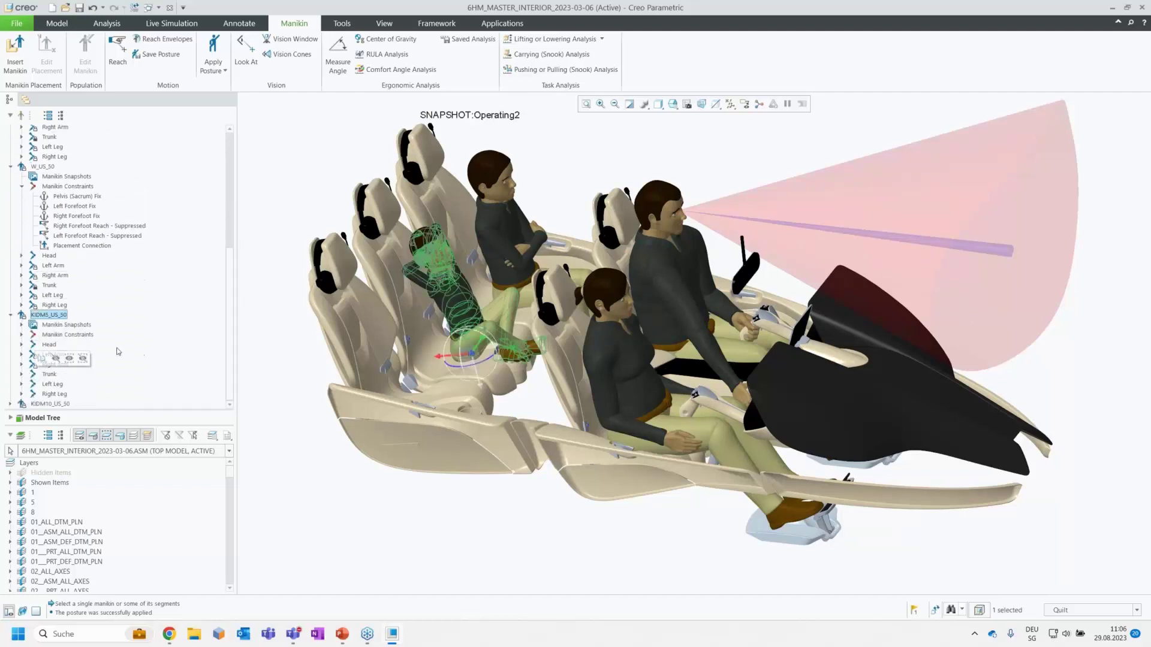
{"action": "left_click", "coordinate": [22, 324]}
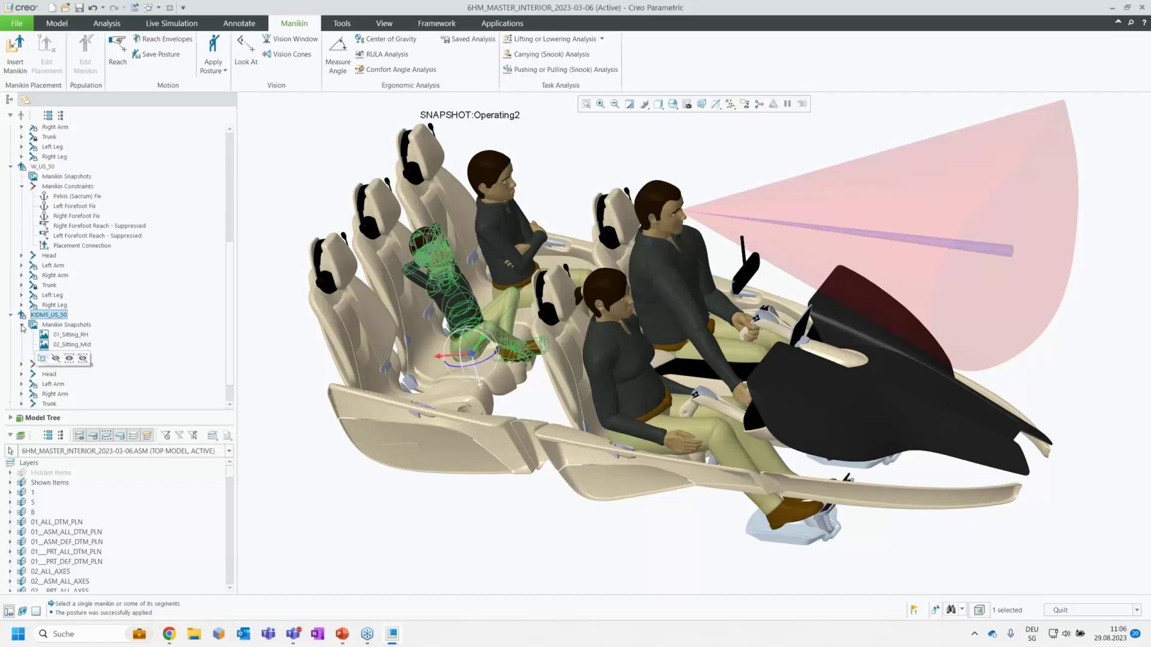
{"action": "left_click", "coordinate": [82, 347]}
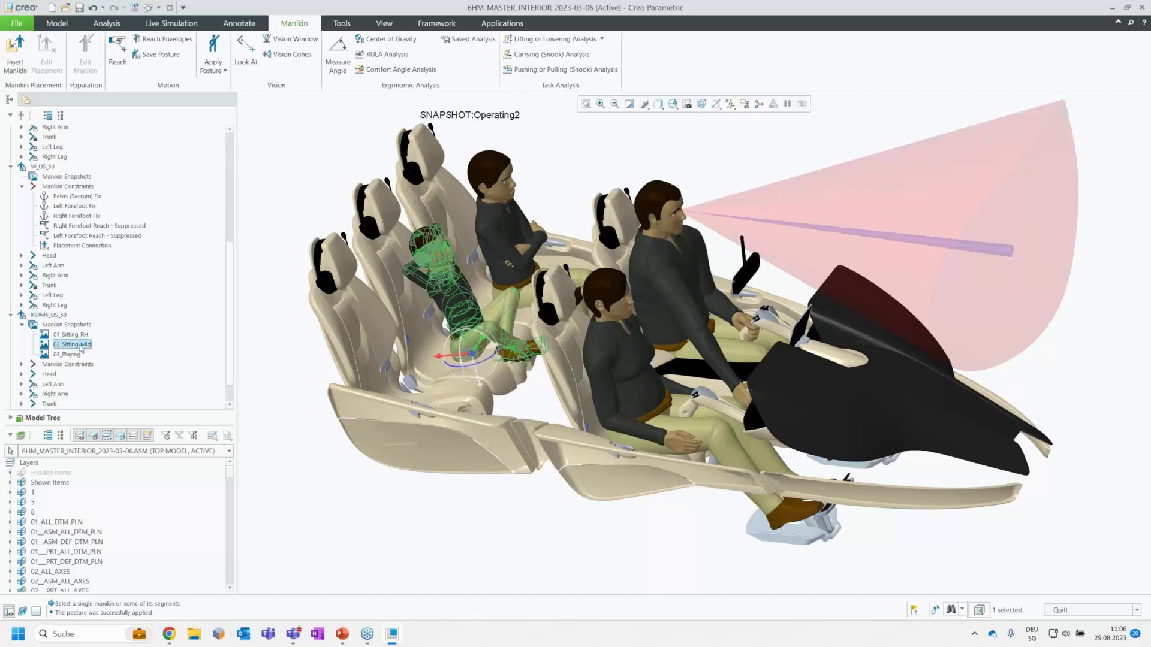
{"action": "left_click", "coordinate": [77, 336]}
{"action": "left_click", "coordinate": [85, 301]}
{"action": "left_click", "coordinate": [78, 354]}
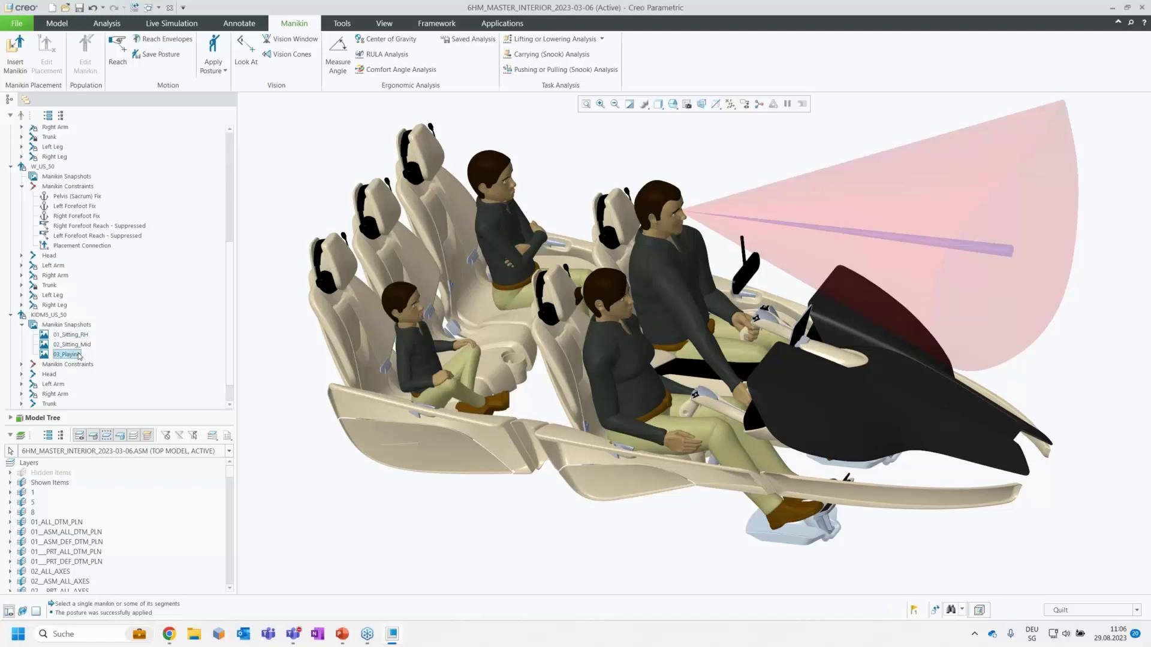
{"action": "left_click", "coordinate": [84, 320]}
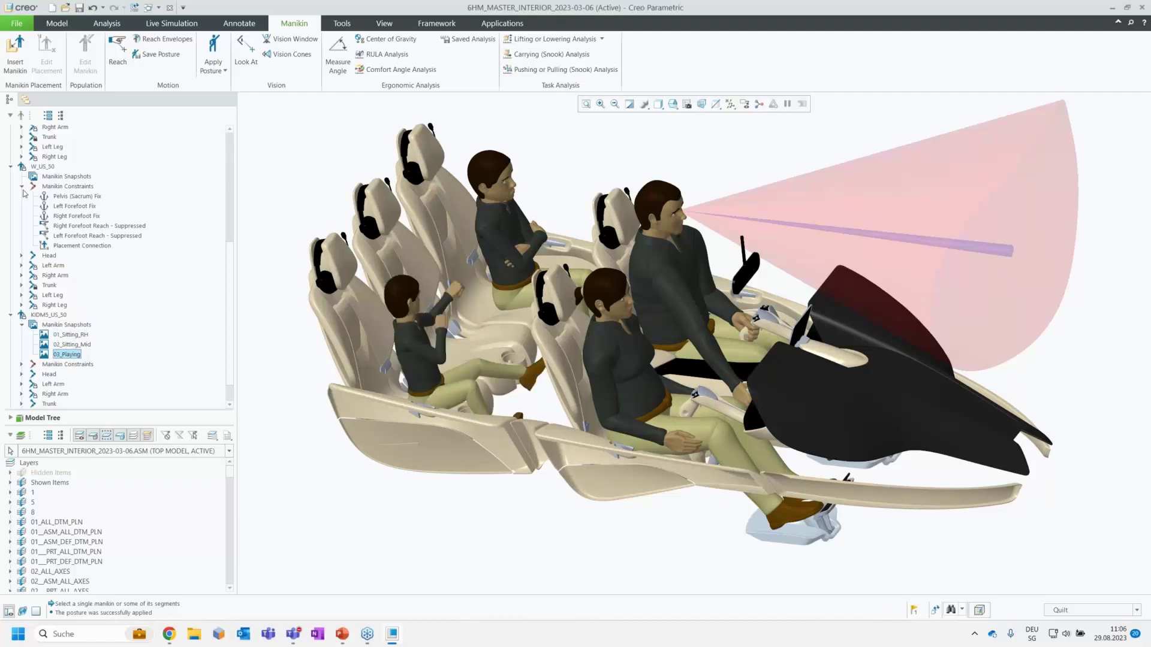
List the snapshots of child manikin KIDM10_US_50 and apply its 01_Playing posture.
{"action": "scroll", "coordinate": [60, 339], "scroll_direction": "down", "scroll_amount": 1}
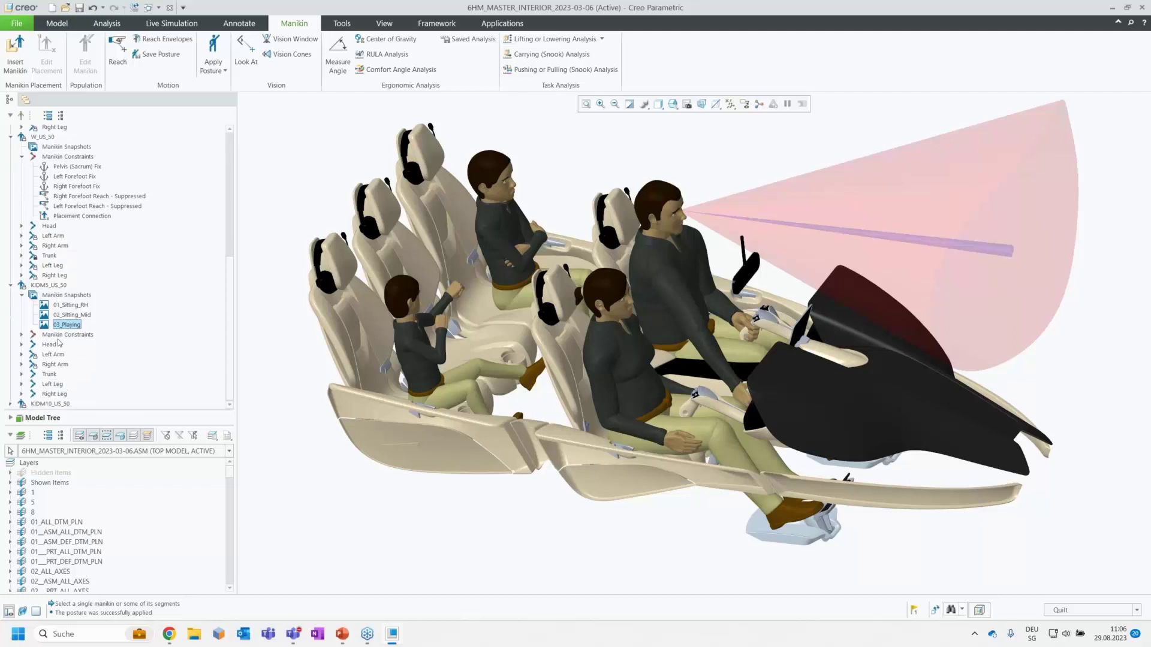
{"action": "left_click", "coordinate": [10, 403]}
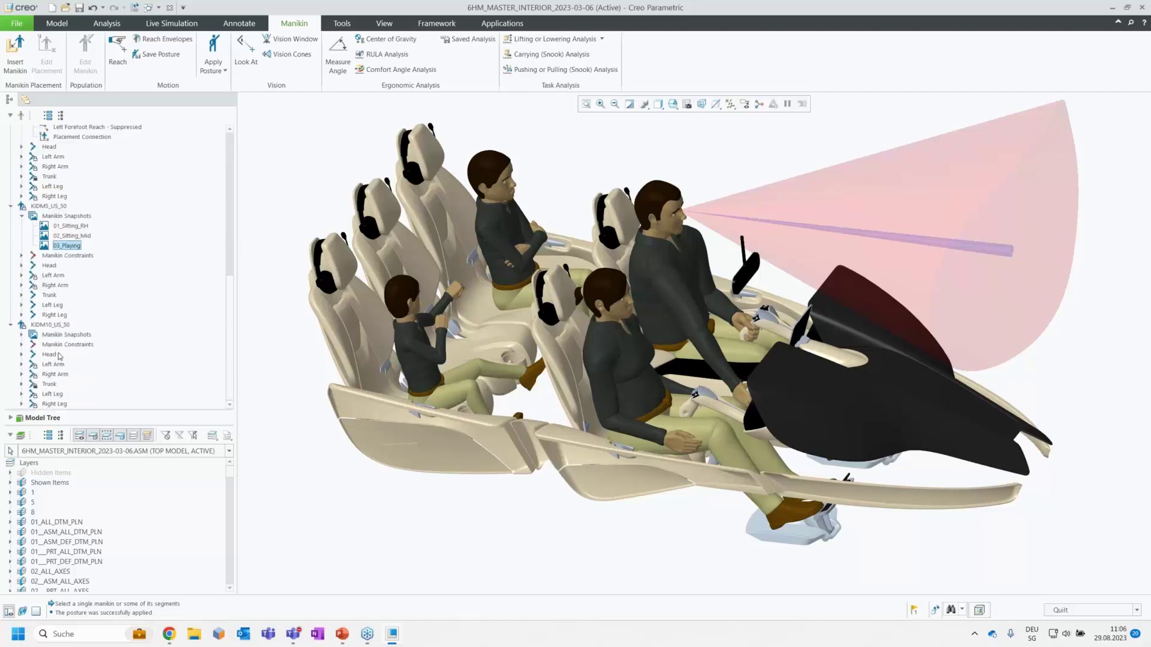
{"action": "left_click", "coordinate": [23, 334]}
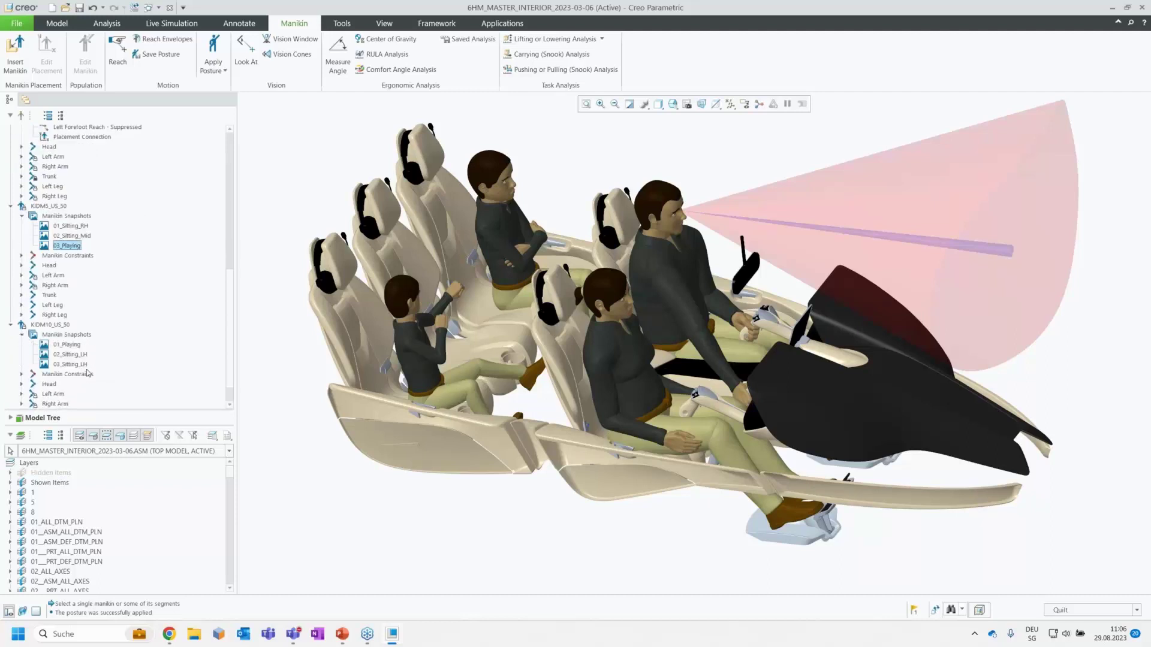
{"action": "left_click", "coordinate": [72, 345]}
{"action": "left_click", "coordinate": [79, 309]}
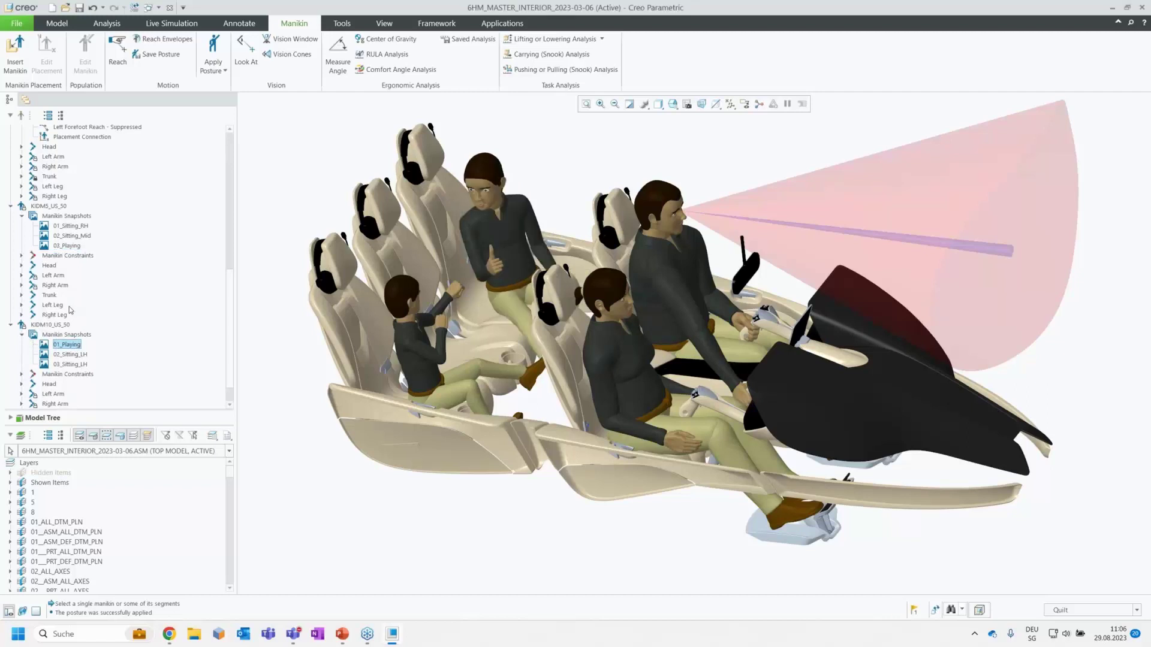
Capture the current manikin arrangement as a new scene snapshot and name it super.
{"action": "left_click_drag", "start_coordinate": [231, 269], "coordinate": [231, 144]}
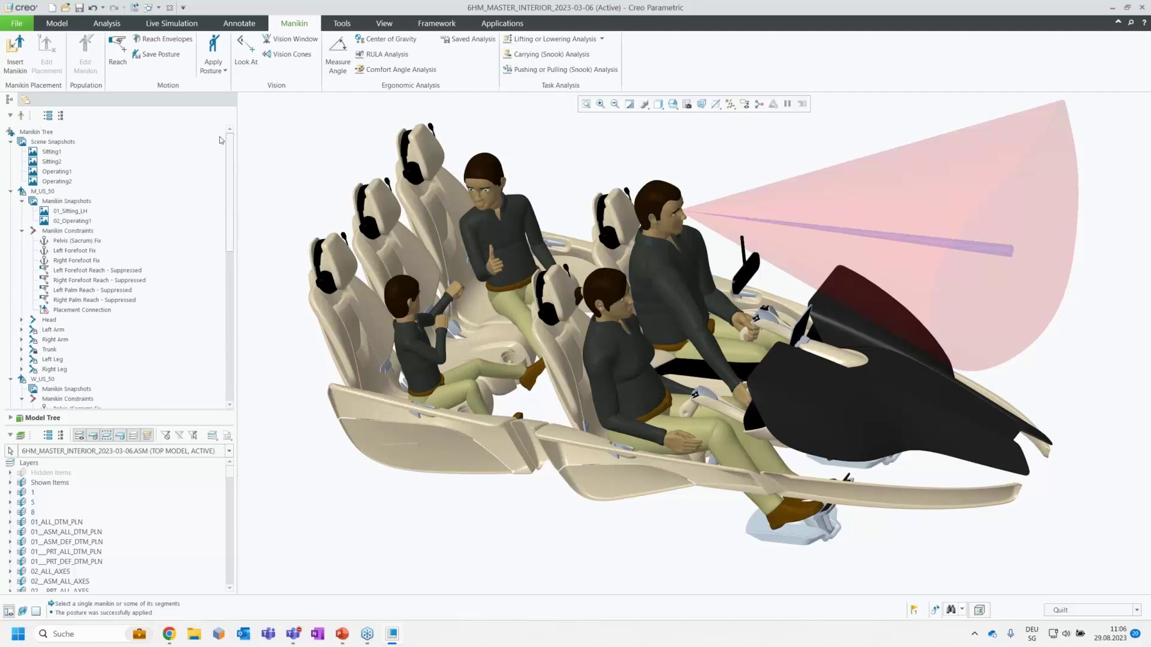
{"action": "left_click", "coordinate": [54, 141]}
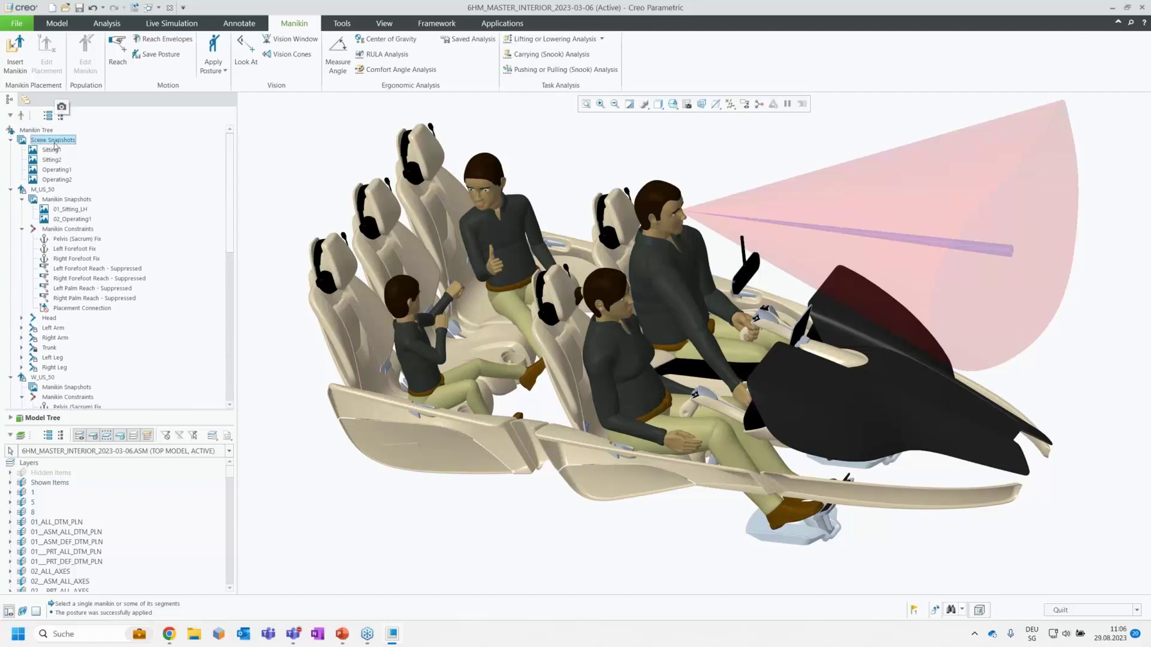
{"action": "left_click", "coordinate": [62, 107]}
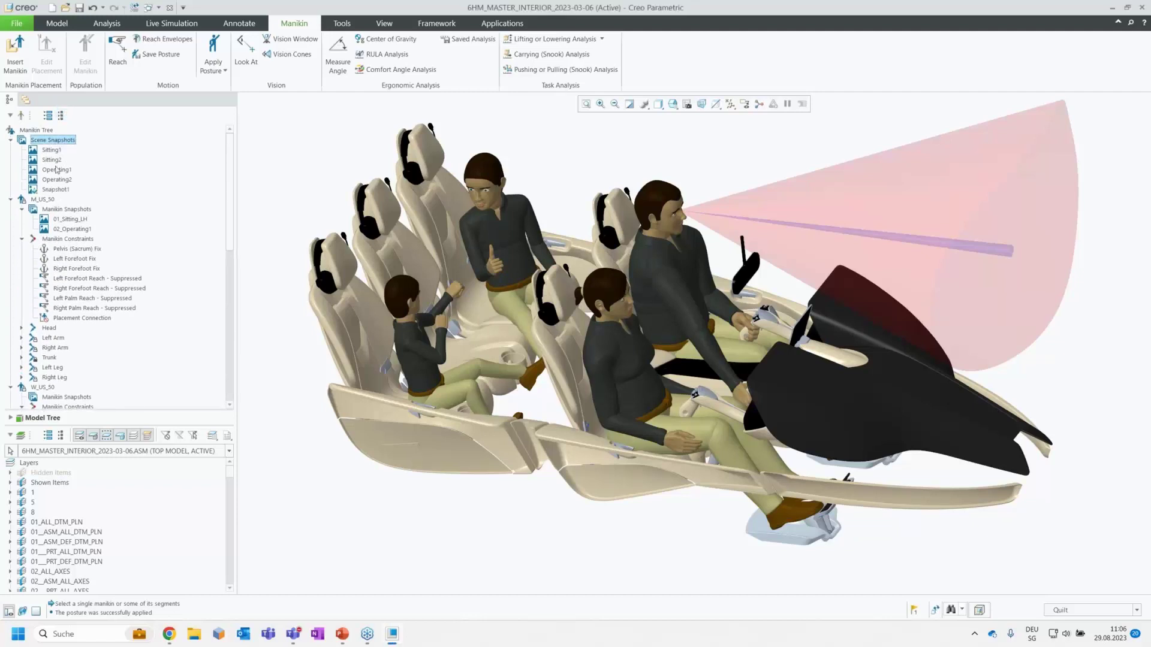
{"action": "double_click", "coordinate": [65, 192]}
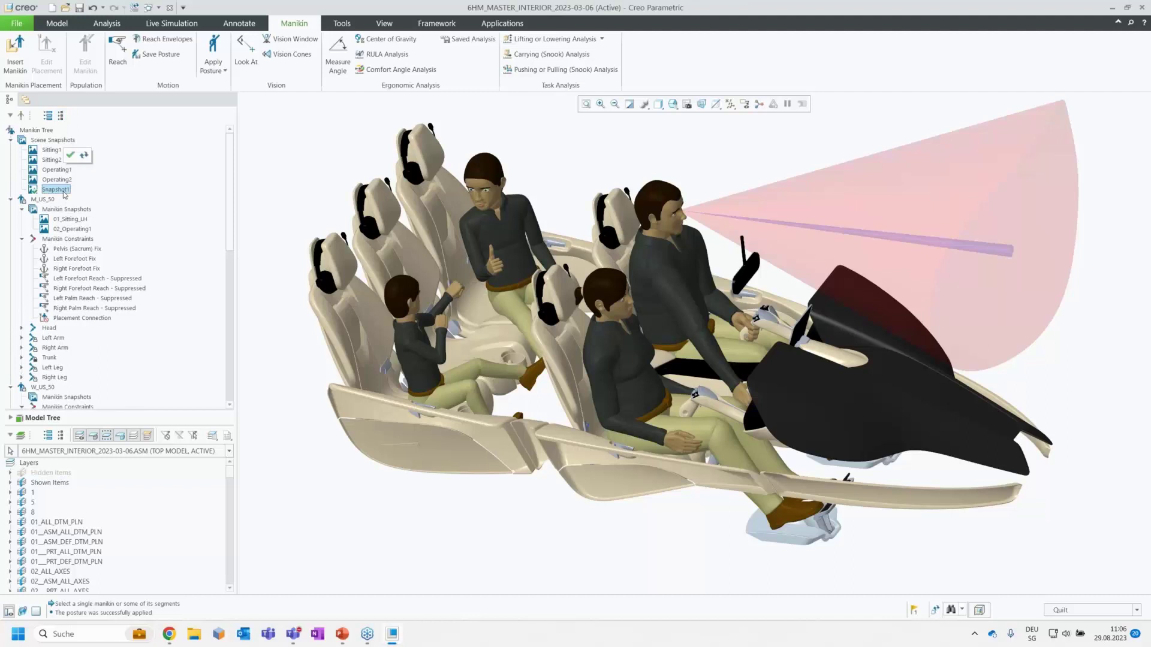
{"action": "type", "text": "super"}
{"action": "key", "text": "Return"}
Return to the modelling tools and enlarge the model tree, showing the manikin assemblies collapsed.
{"action": "scroll", "coordinate": [614, 365], "scroll_direction": "down", "scroll_amount": 3}
{"action": "middle_click_drag", "start_coordinate": [614, 365], "coordinate": [515, 324]}
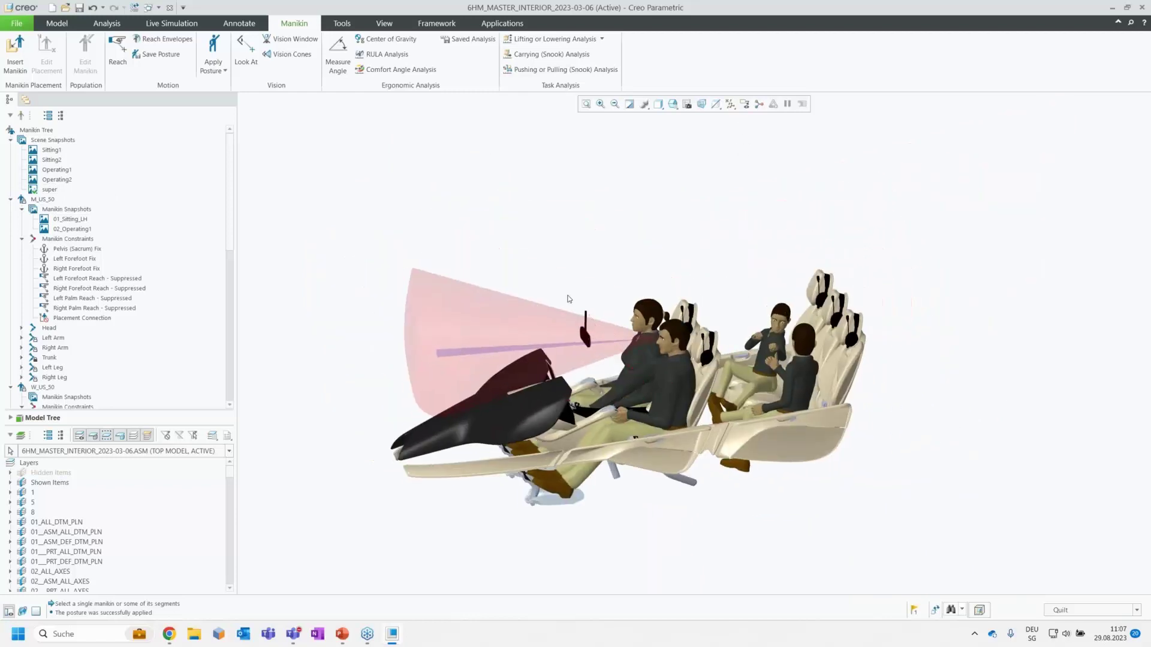
{"action": "scroll", "coordinate": [577, 297], "scroll_direction": "up", "scroll_amount": 2}
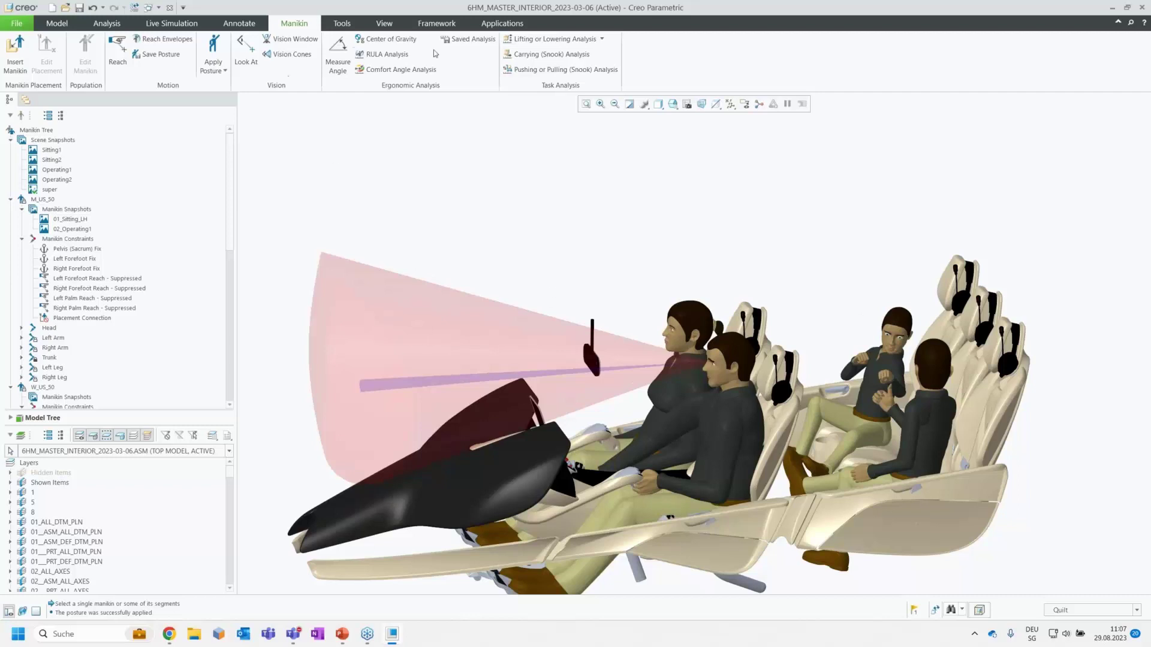
{"action": "left_click", "coordinate": [57, 23]}
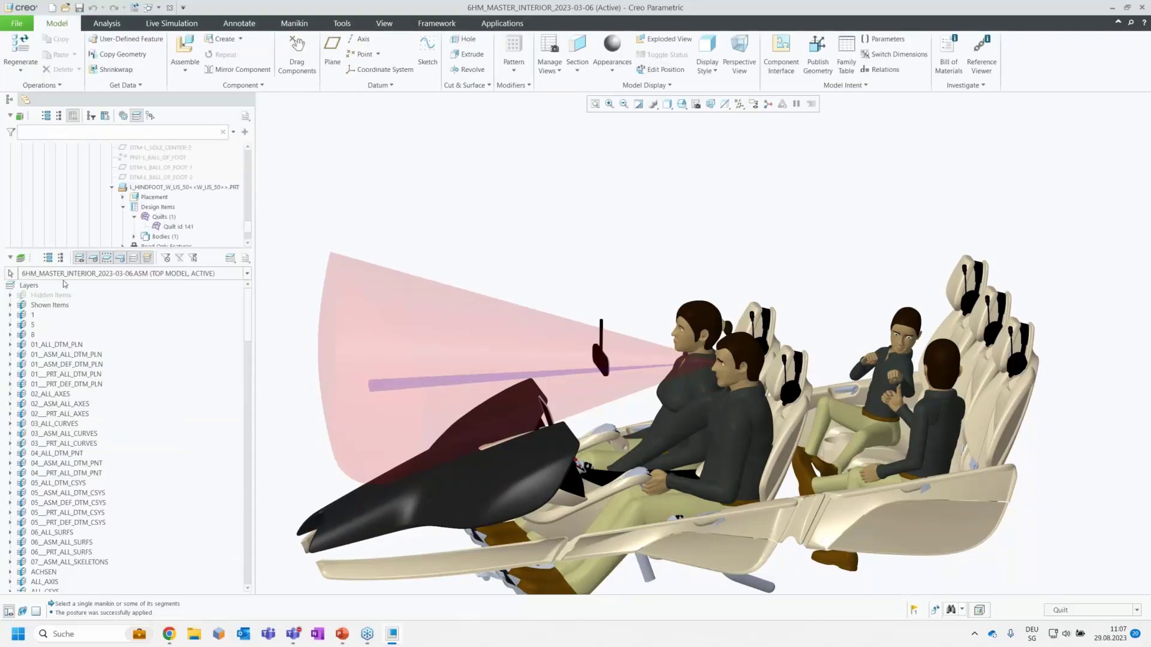
{"action": "left_click_drag", "start_coordinate": [58, 248], "coordinate": [58, 472]}
{"action": "scroll", "coordinate": [249, 433], "scroll_direction": "up", "scroll_amount": 15}
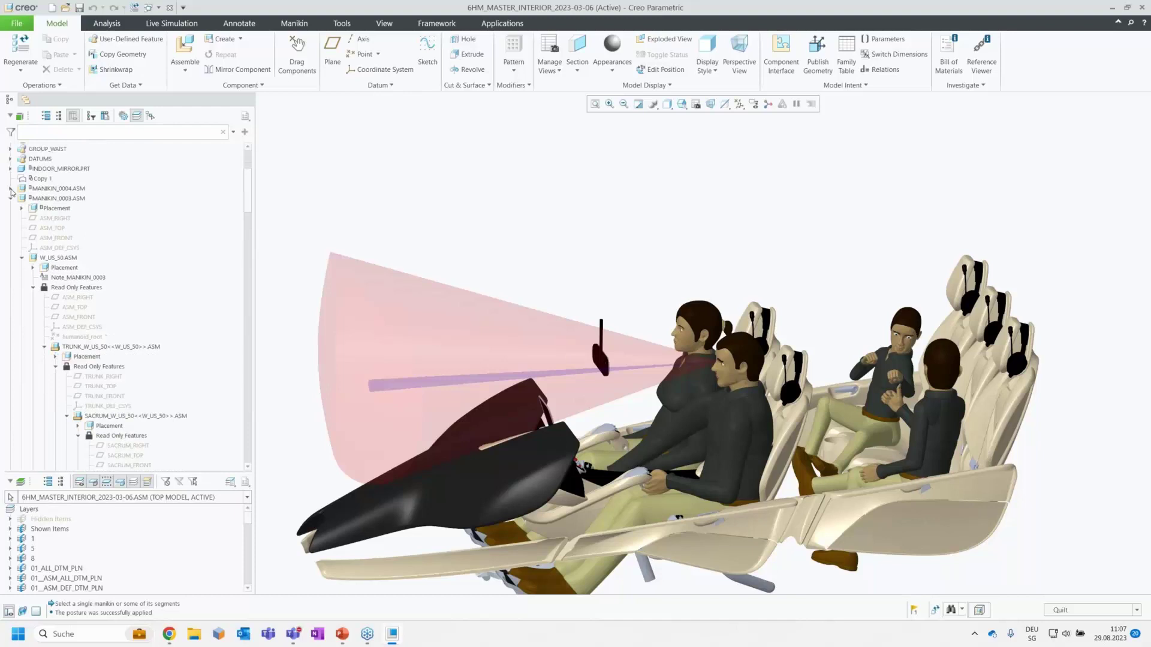
{"action": "left_click", "coordinate": [10, 188]}
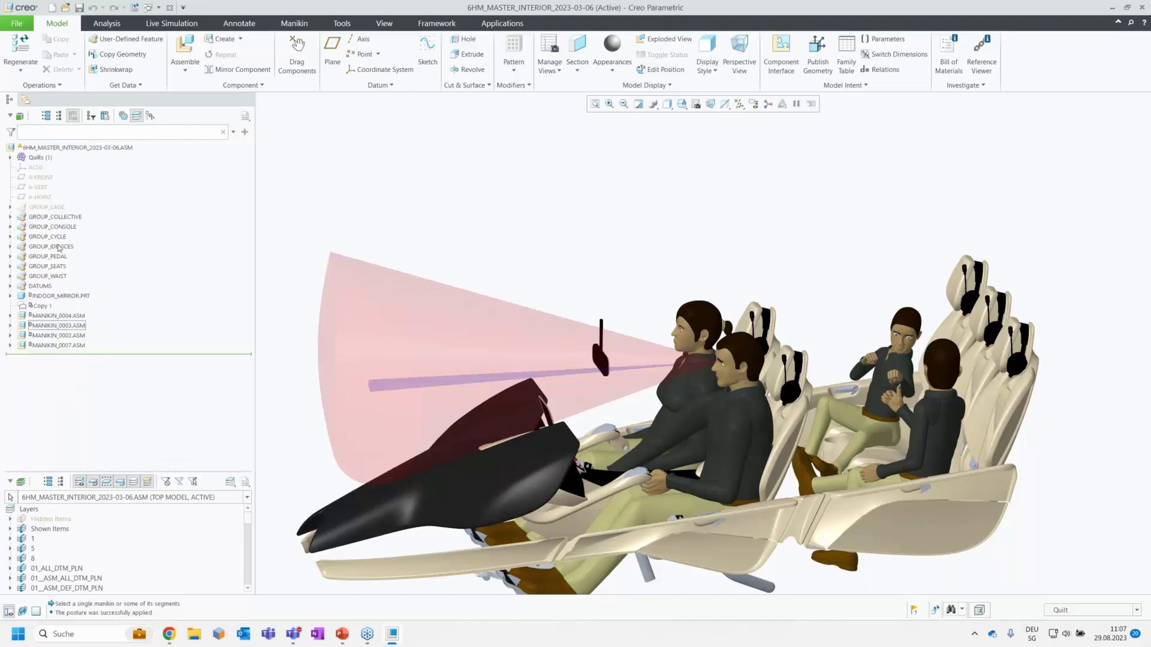
Activate the pilot's sub-assembly MANIKIN_0004.ASM within the interior assembly.
{"action": "left_click", "coordinate": [83, 316]}
{"action": "mouse_move", "coordinate": [82, 318]}
{"action": "left_click", "coordinate": [90, 265]}
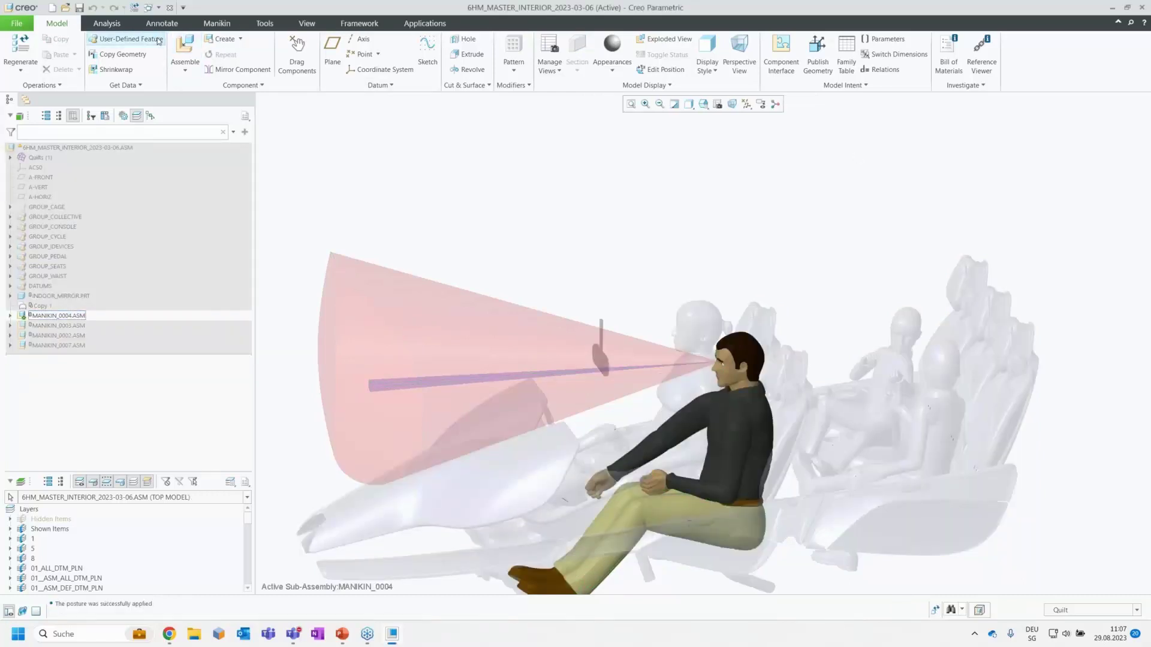
Assemble the cap 003_it_hut.prt by its interface, coincident with the pilot's SKULL_COG coordinate system, and reactivate the top assembly.
{"action": "left_click", "coordinate": [190, 47]}
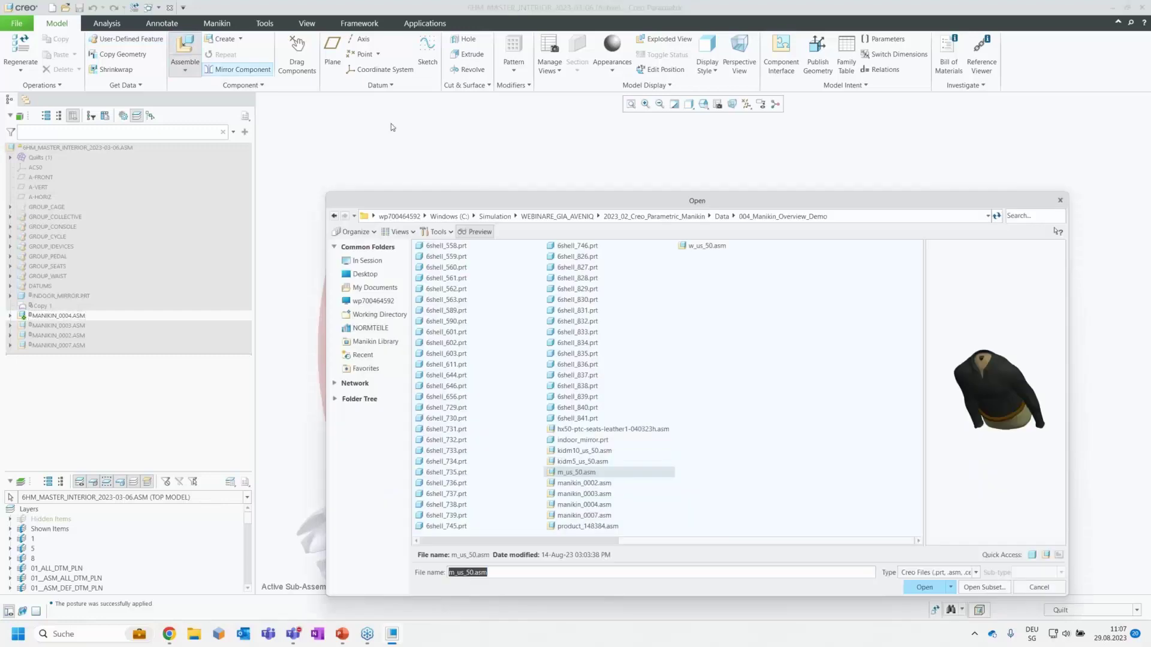
{"action": "left_click_drag", "start_coordinate": [639, 542], "coordinate": [437, 542]}
{"action": "left_click", "coordinate": [448, 258]}
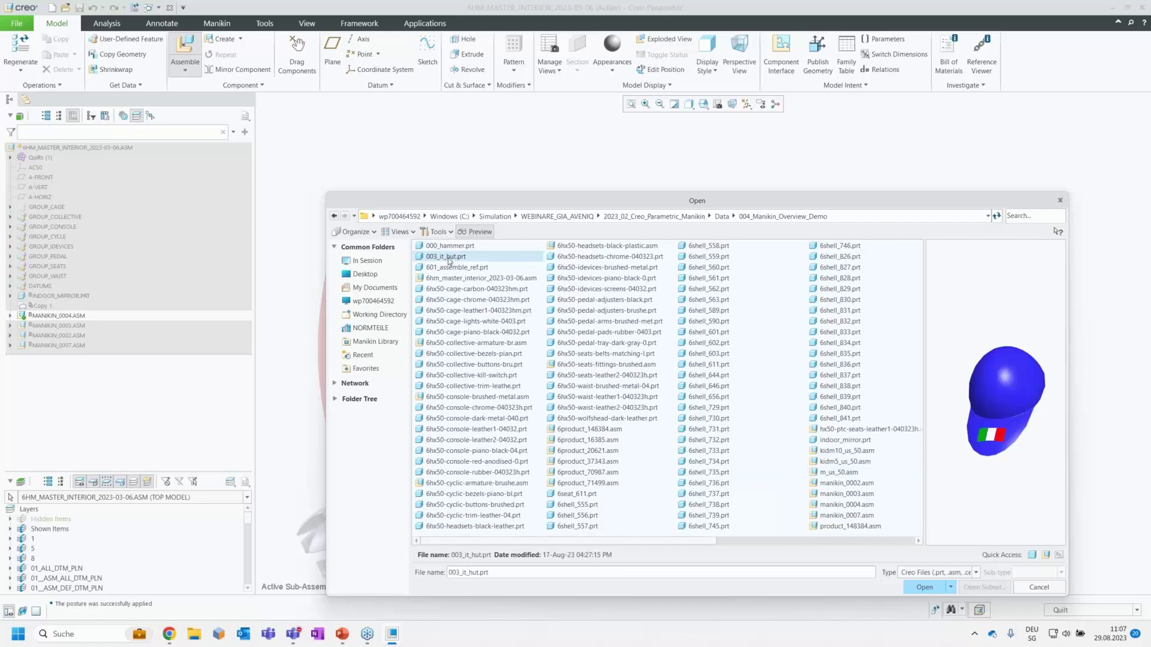
{"action": "double_click", "coordinate": [447, 257]}
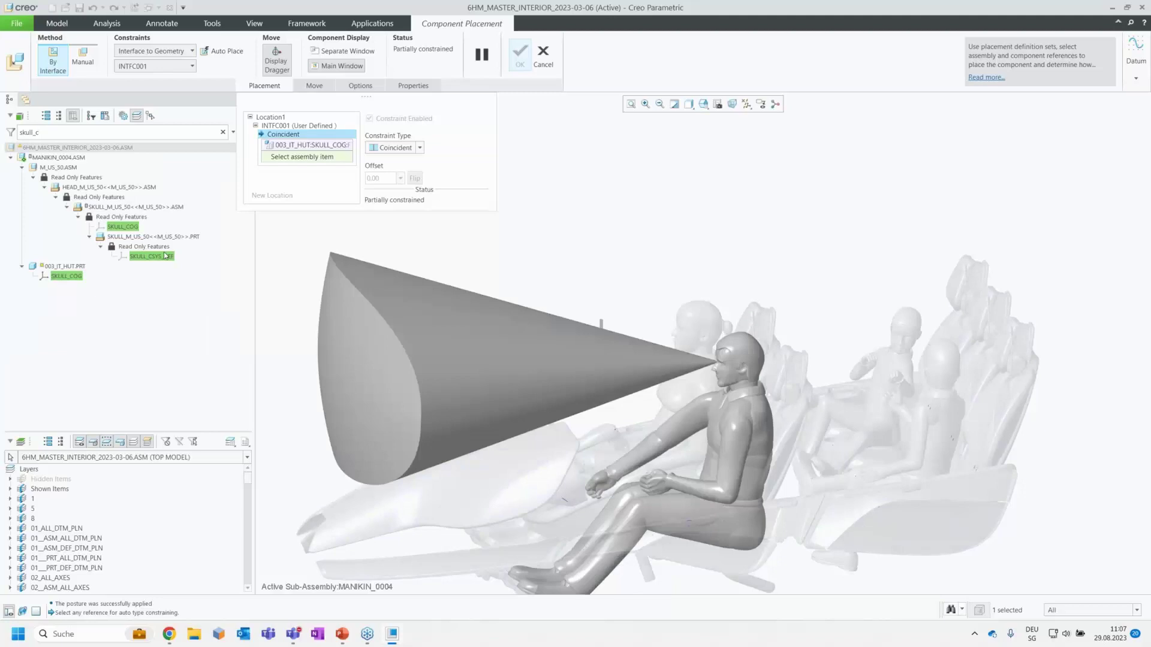
{"action": "left_click", "coordinate": [127, 227]}
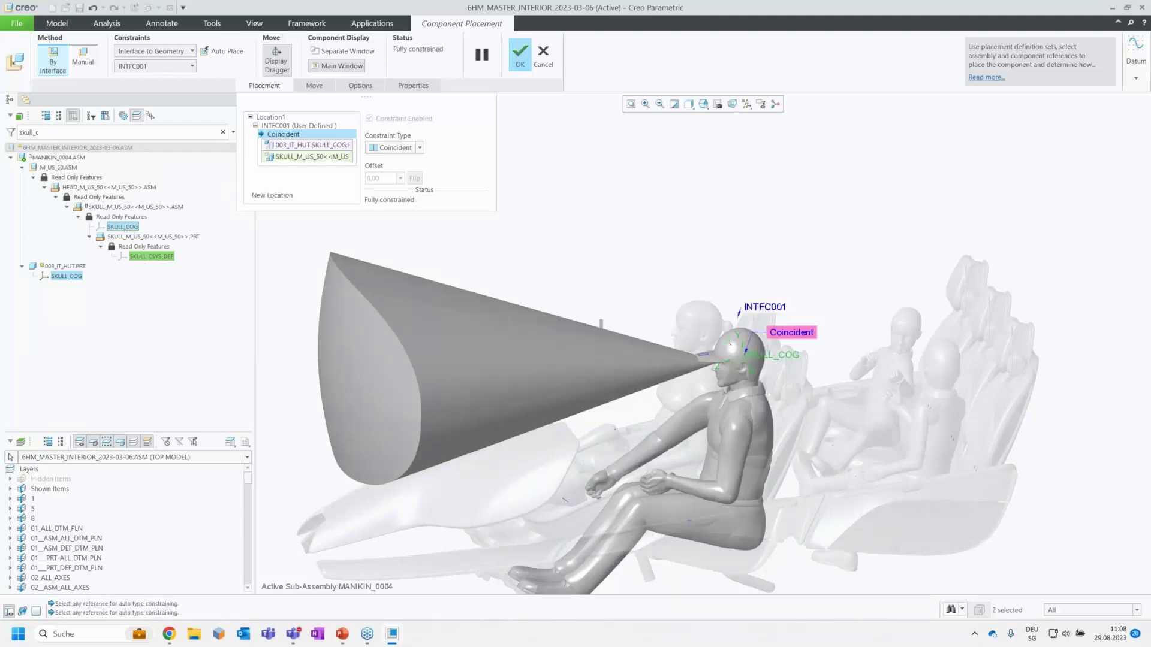
{"action": "left_click", "coordinate": [520, 55]}
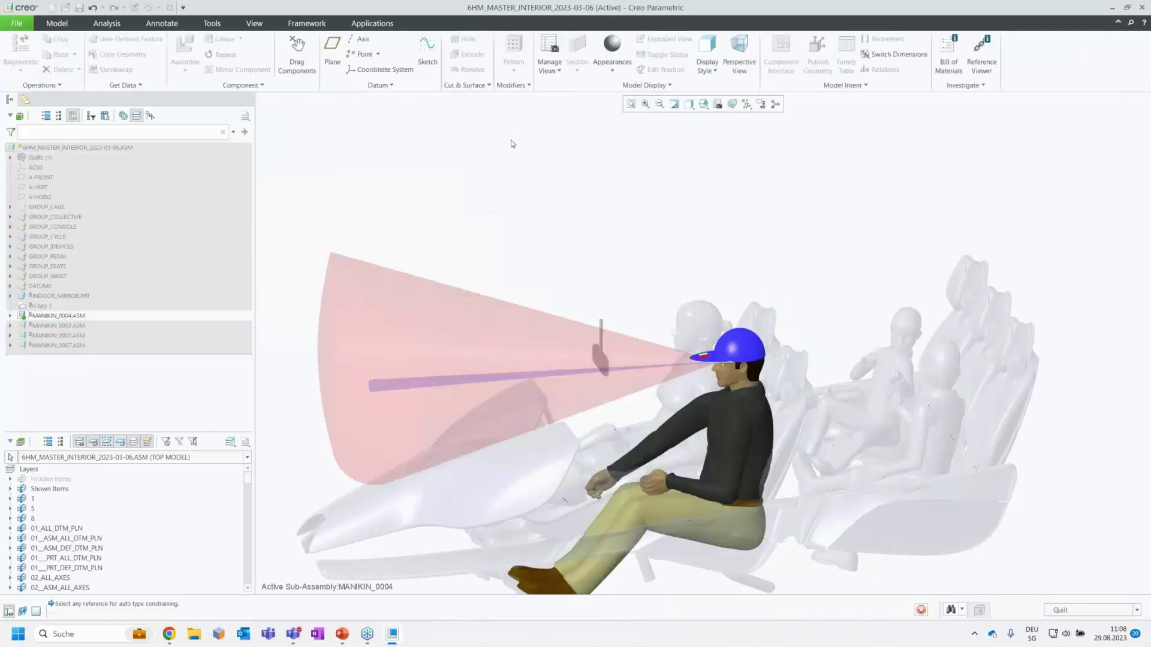
{"action": "key", "text": "ctrl+a"}
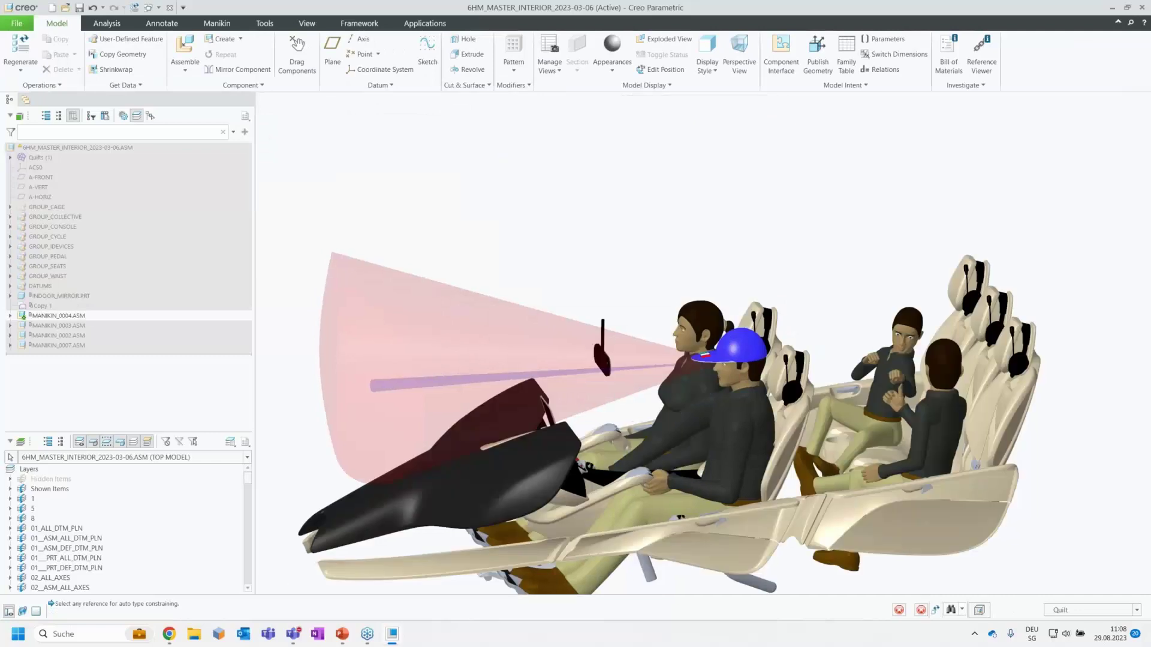
Tilt the skull of pilot manikin M_US_50 backward by about 14.83 degrees to check that the cap follows.
{"action": "scroll", "coordinate": [794, 417], "scroll_direction": "up", "scroll_amount": 3}
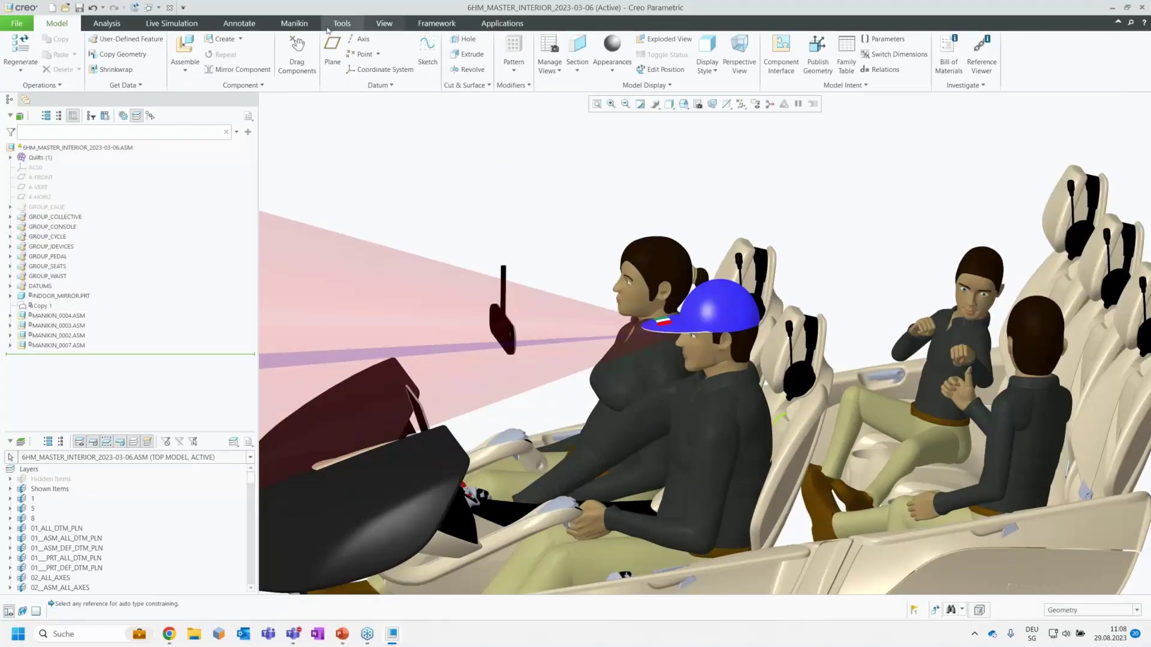
{"action": "left_click", "coordinate": [294, 23]}
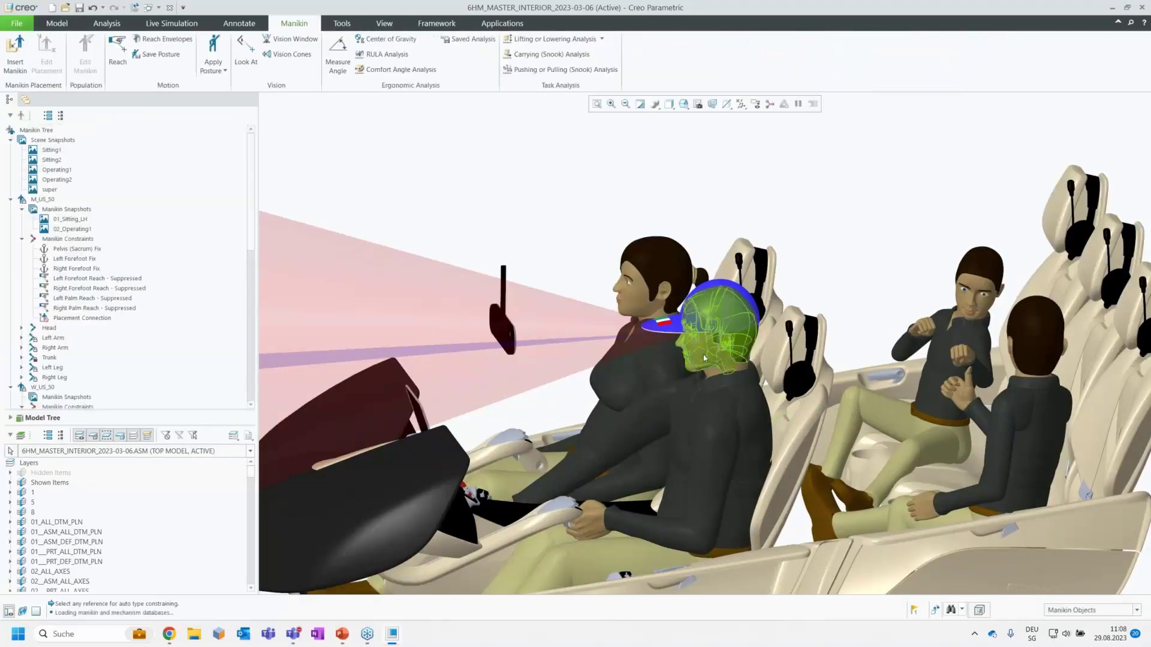
{"action": "left_click", "coordinate": [727, 355]}
{"action": "scroll", "coordinate": [725, 347], "scroll_direction": "up", "scroll_amount": 5}
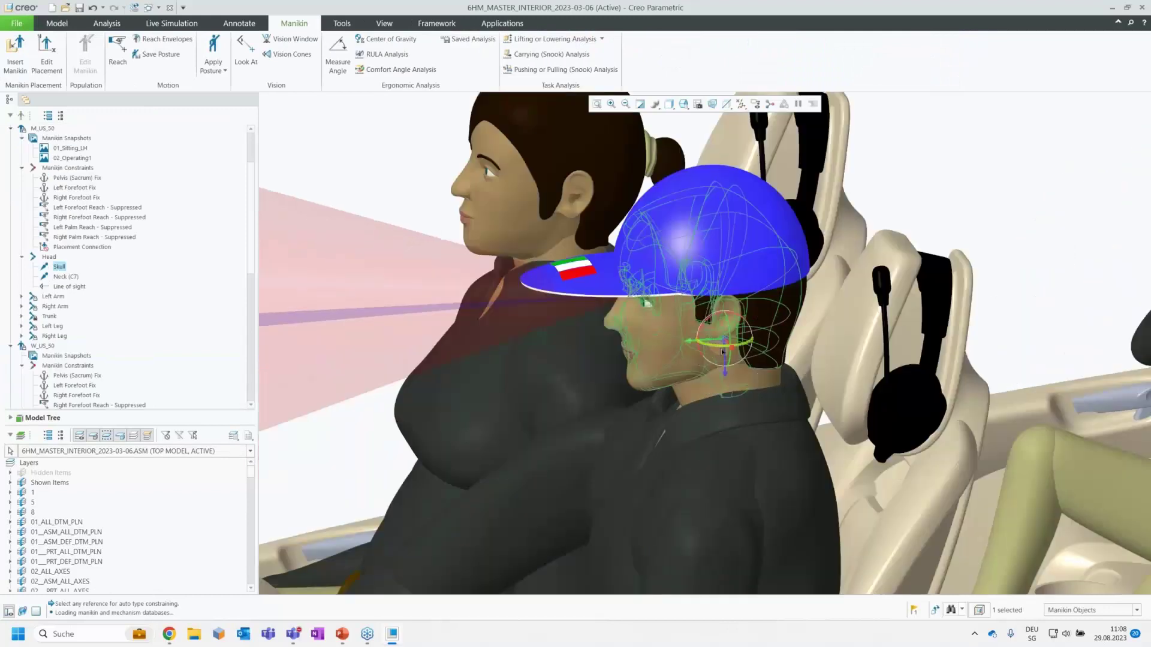
{"action": "left_click_drag", "start_coordinate": [728, 346], "coordinate": [749, 327]}
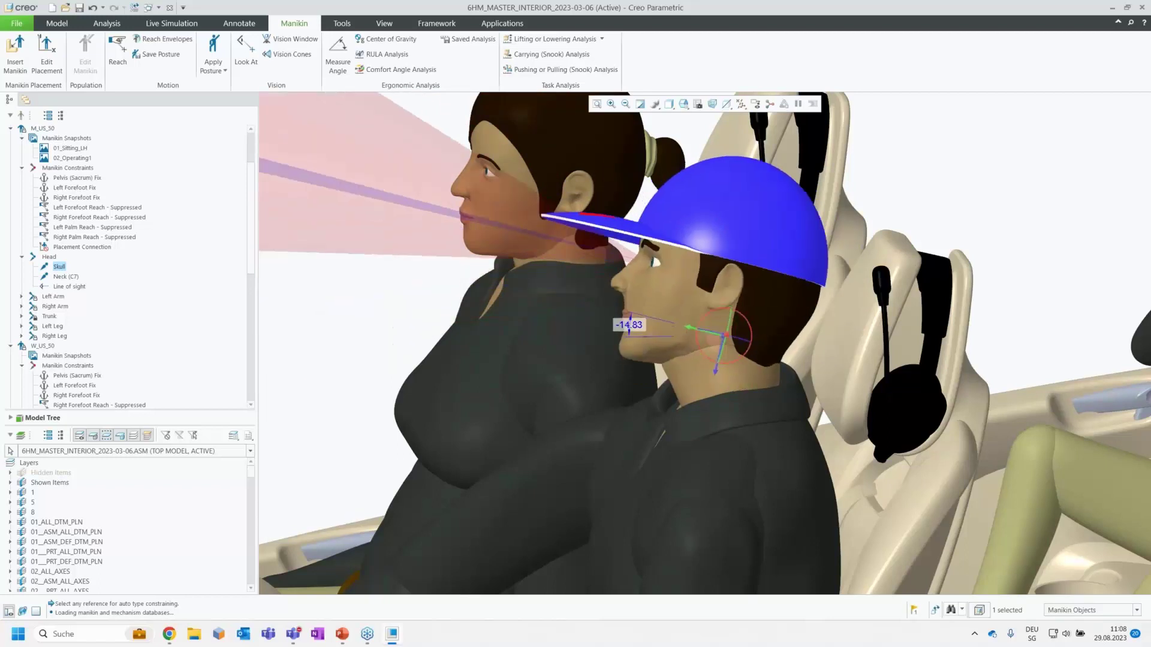
{"action": "scroll", "coordinate": [600, 347], "scroll_direction": "up", "scroll_amount": 3}
{"action": "scroll", "coordinate": [599, 343], "scroll_direction": "up", "scroll_amount": 3}
{"action": "left_click_drag", "start_coordinate": [250, 258], "coordinate": [258, 387]}
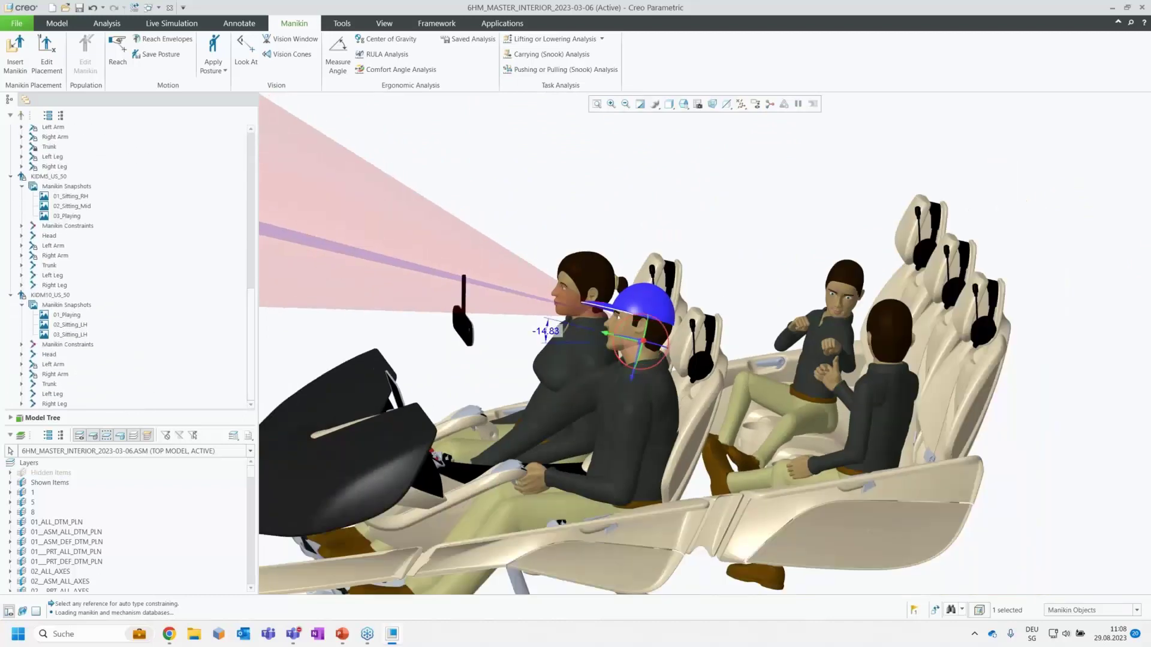
{"action": "left_click_drag", "start_coordinate": [251, 329], "coordinate": [220, 137]}
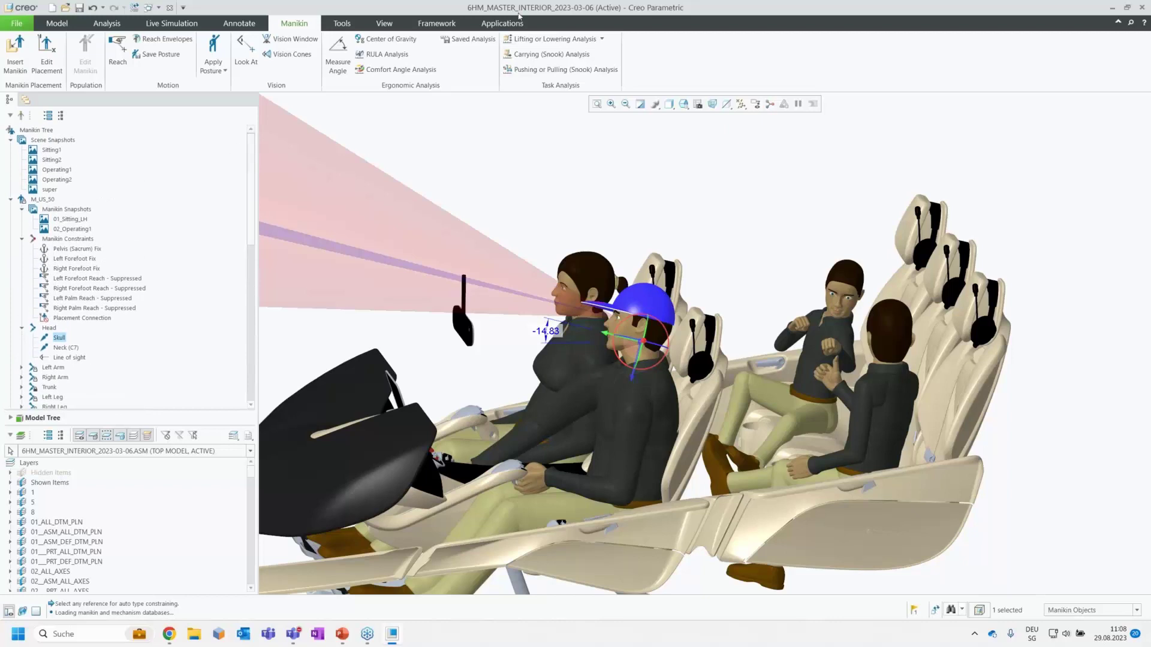
Return to the modelling tools and expand the female co-pilot's assembly MANIKIN_0003.ASM in the model tree, down to its hammer part.
{"action": "left_click", "coordinate": [57, 23]}
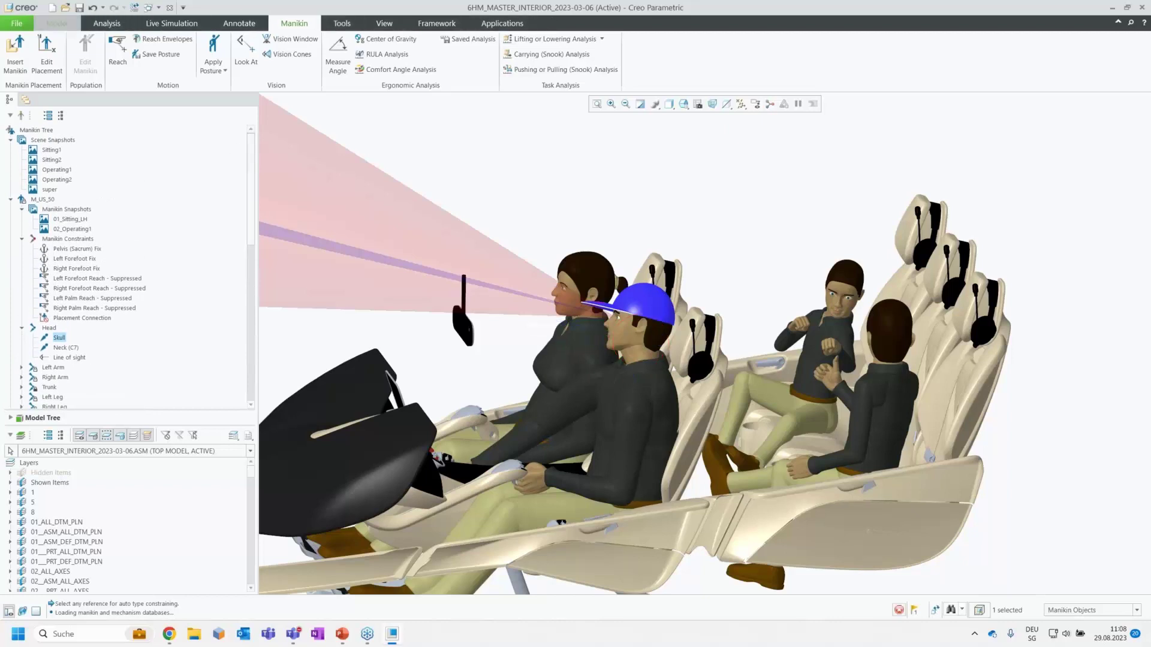
{"action": "left_click_drag", "start_coordinate": [249, 183], "coordinate": [250, 241]}
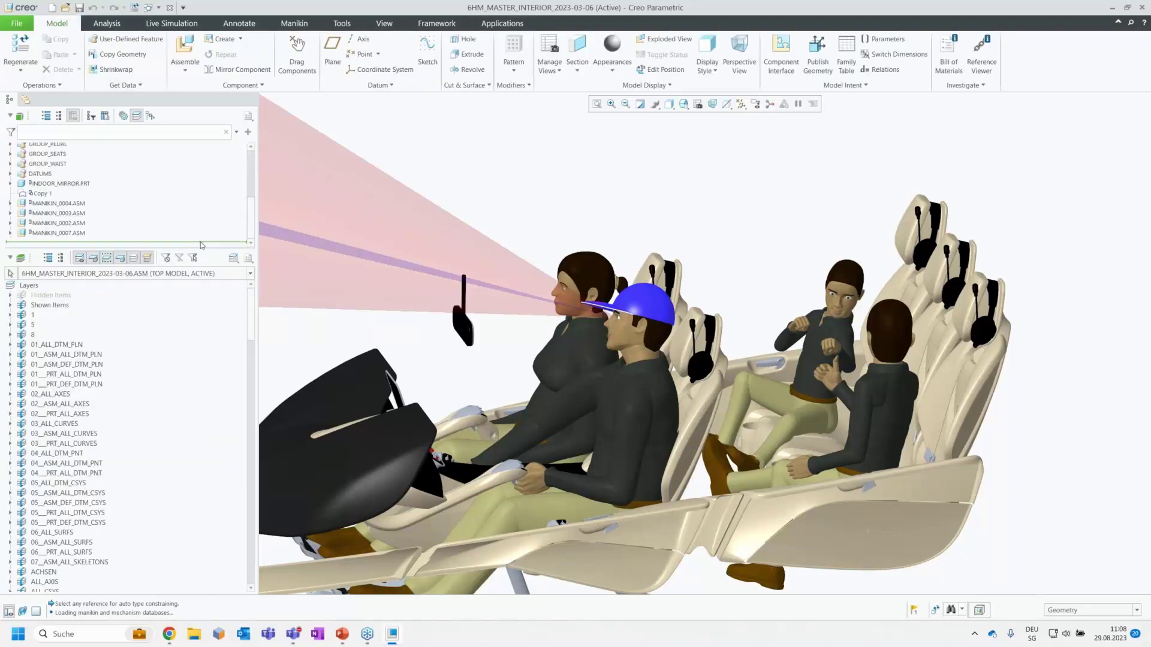
{"action": "left_click", "coordinate": [11, 215]}
{"action": "scroll", "coordinate": [53, 219], "scroll_direction": "down", "scroll_amount": 5}
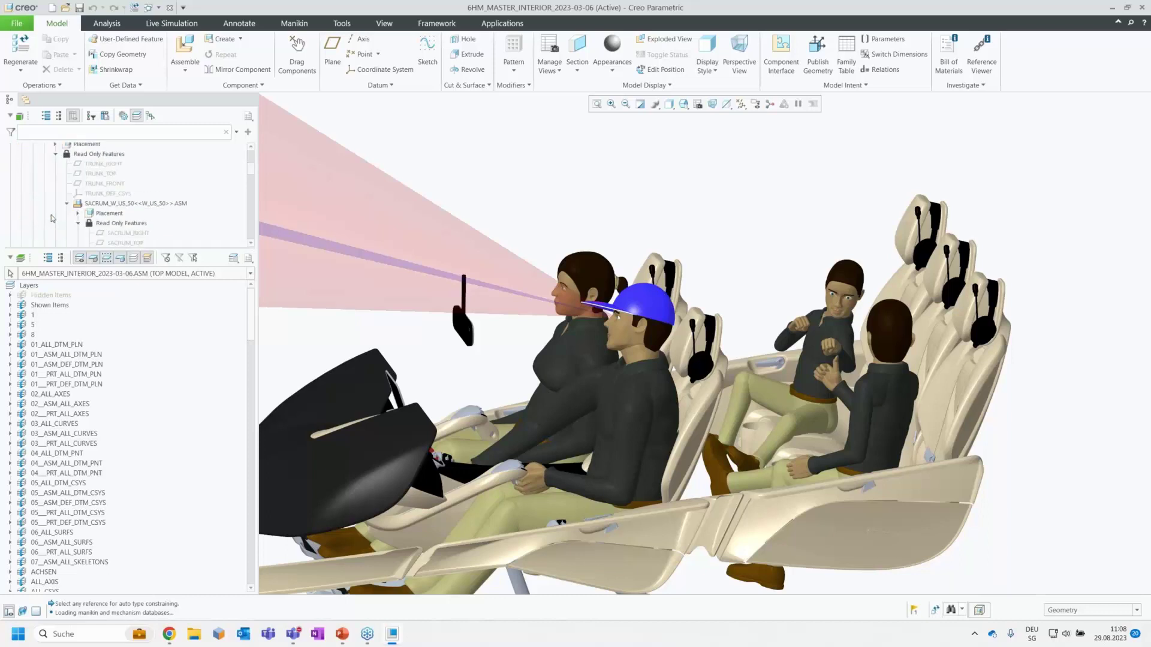
{"action": "scroll", "coordinate": [53, 219], "scroll_direction": "up", "scroll_amount": 3}
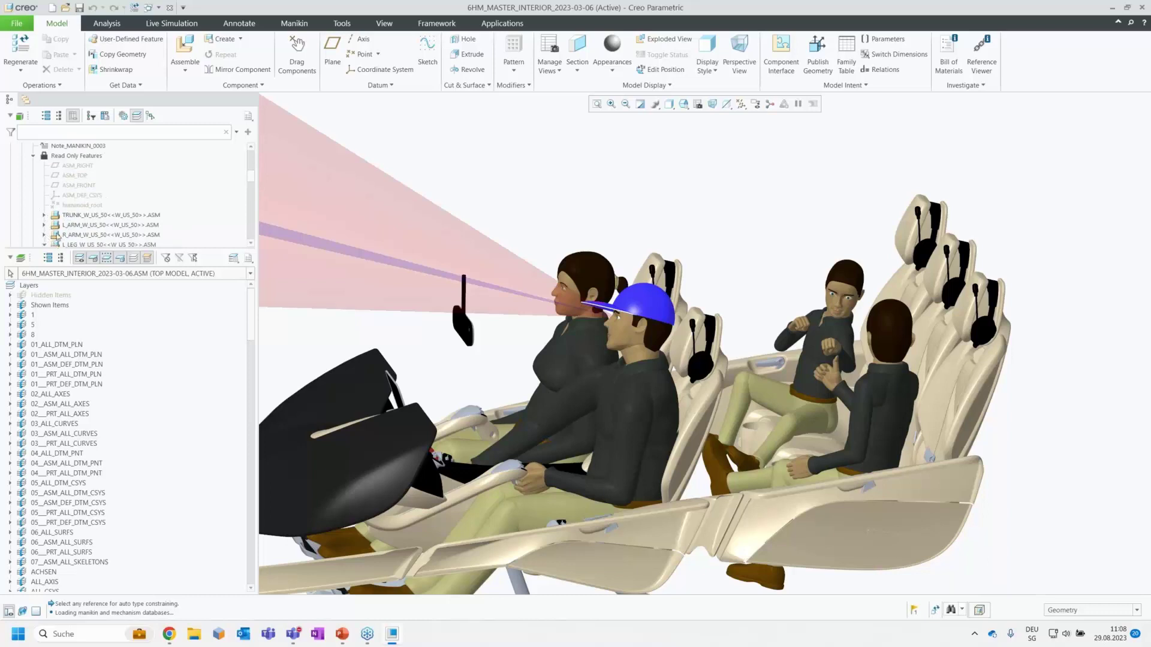
{"action": "scroll", "coordinate": [59, 237], "scroll_direction": "down", "scroll_amount": 3}
{"action": "scroll", "coordinate": [59, 159], "scroll_direction": "down", "scroll_amount": 3}
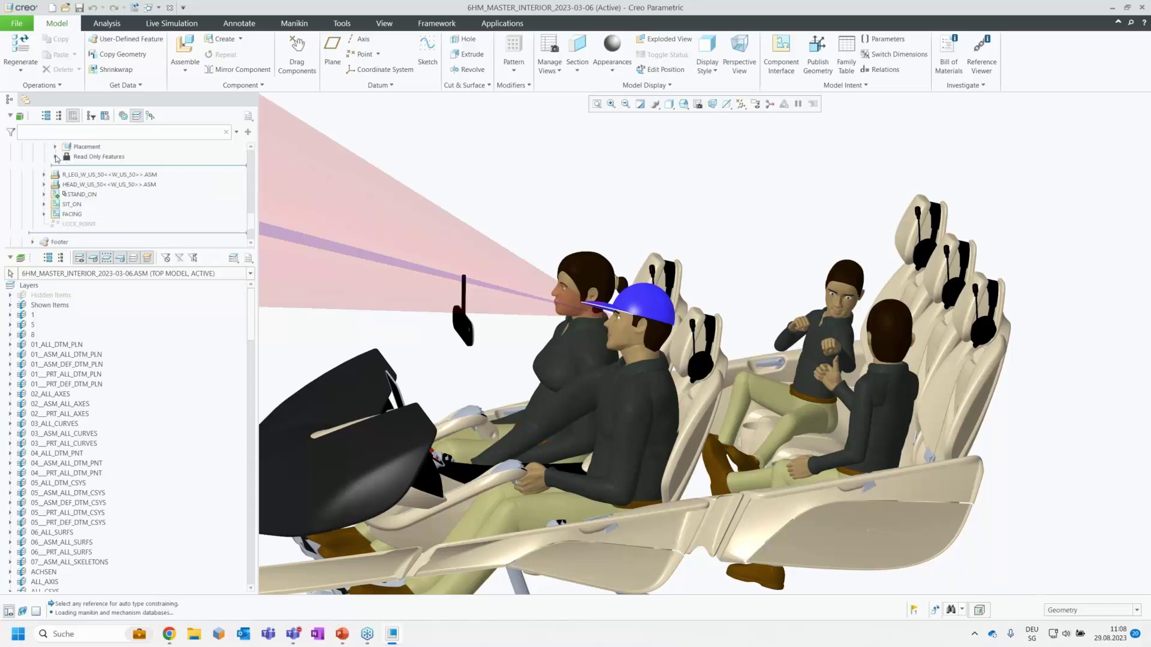
{"action": "scroll", "coordinate": [102, 201], "scroll_direction": "down", "scroll_amount": 3}
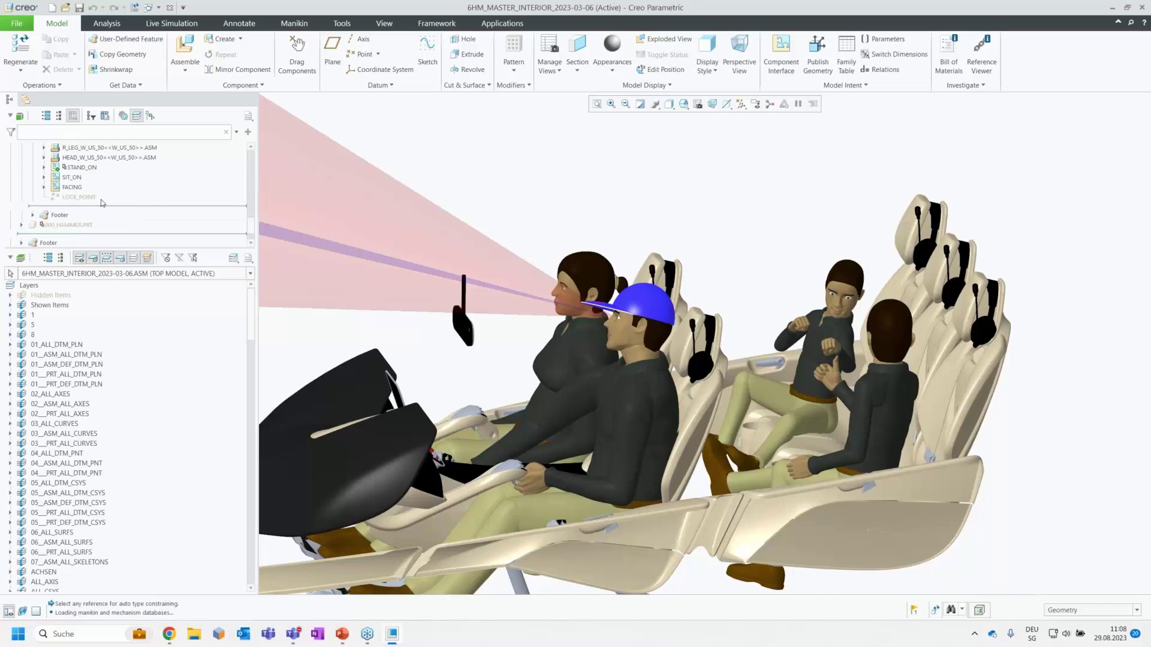
Show the hidden part 000_HAMMER.PRT at the female co-pilot's right hand.
{"action": "left_click", "coordinate": [84, 225]}
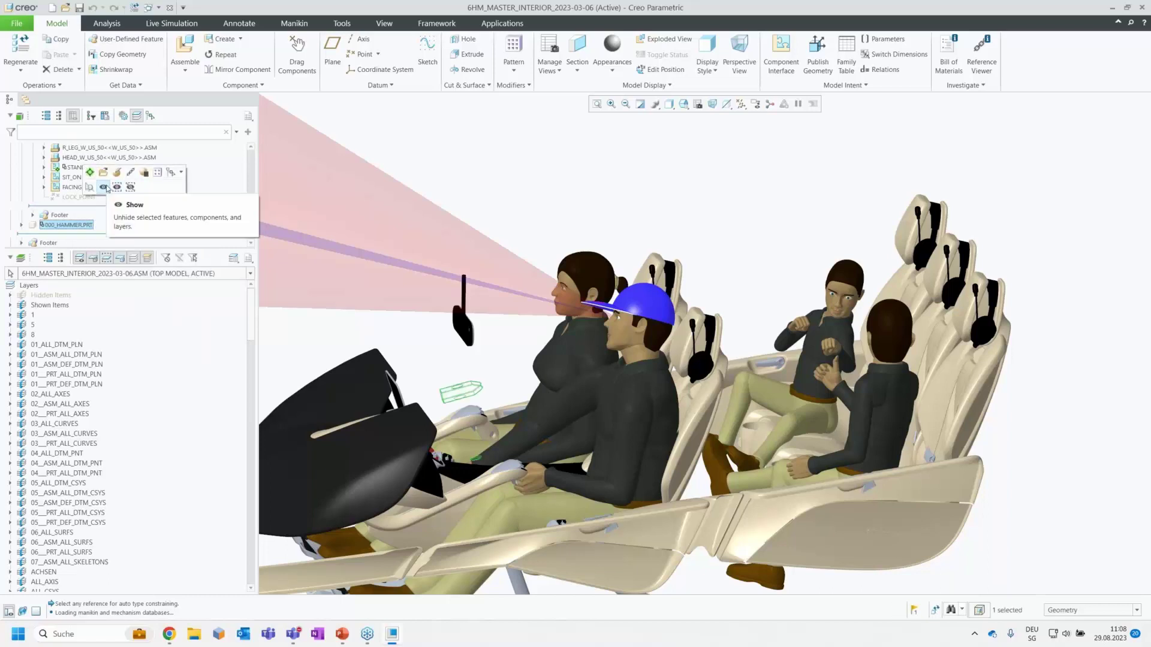
{"action": "left_click", "coordinate": [106, 188]}
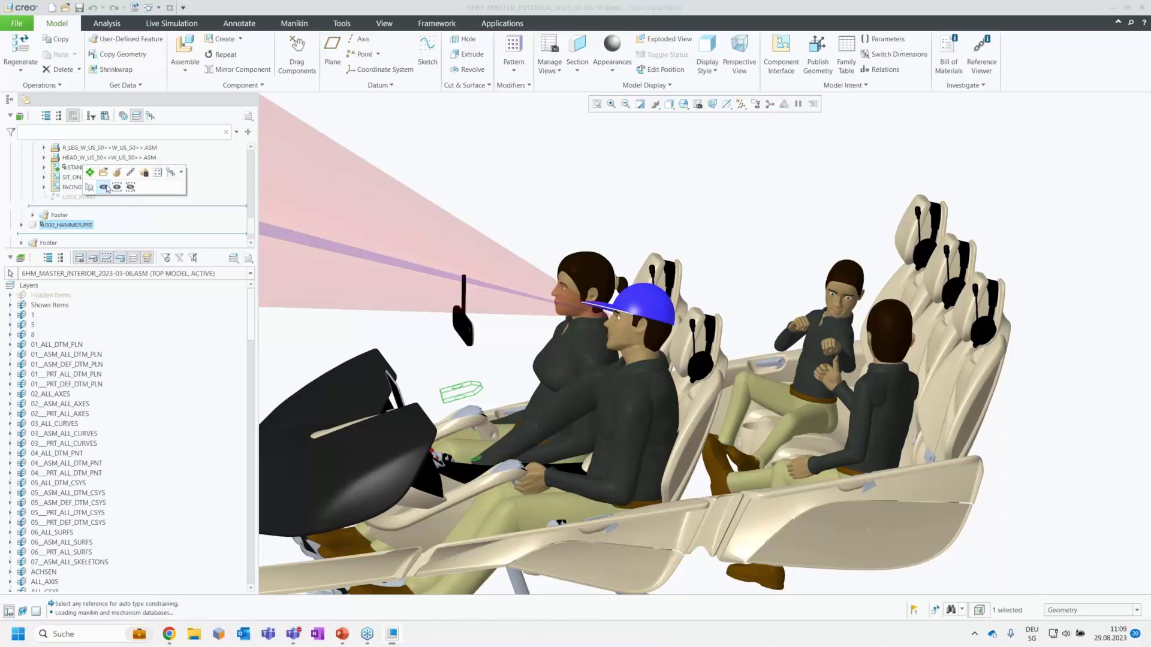
{"action": "middle_click_drag", "start_coordinate": [433, 412], "coordinate": [410, 473]}
{"action": "scroll", "coordinate": [410, 473], "scroll_direction": "up", "scroll_amount": 5}
{"action": "scroll", "coordinate": [404, 475], "scroll_direction": "up", "scroll_amount": 3}
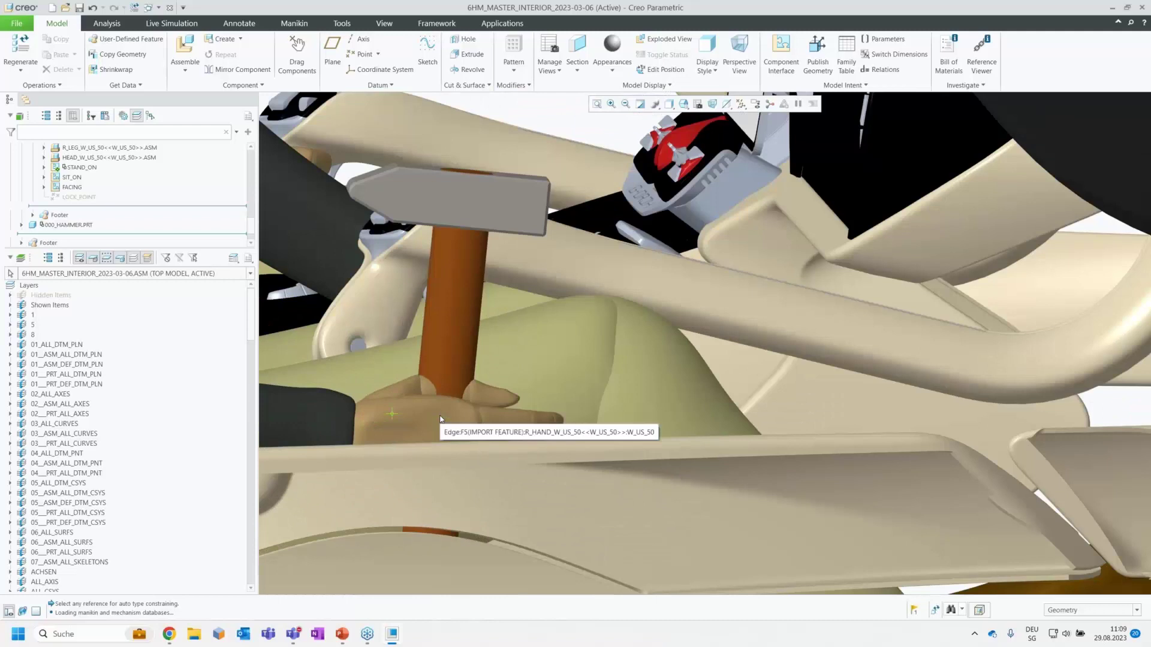
Apply the gripping hand posture from the recent postures to the female co-pilot's right hand so it closes around the hammer handle.
{"action": "left_click", "coordinate": [297, 24]}
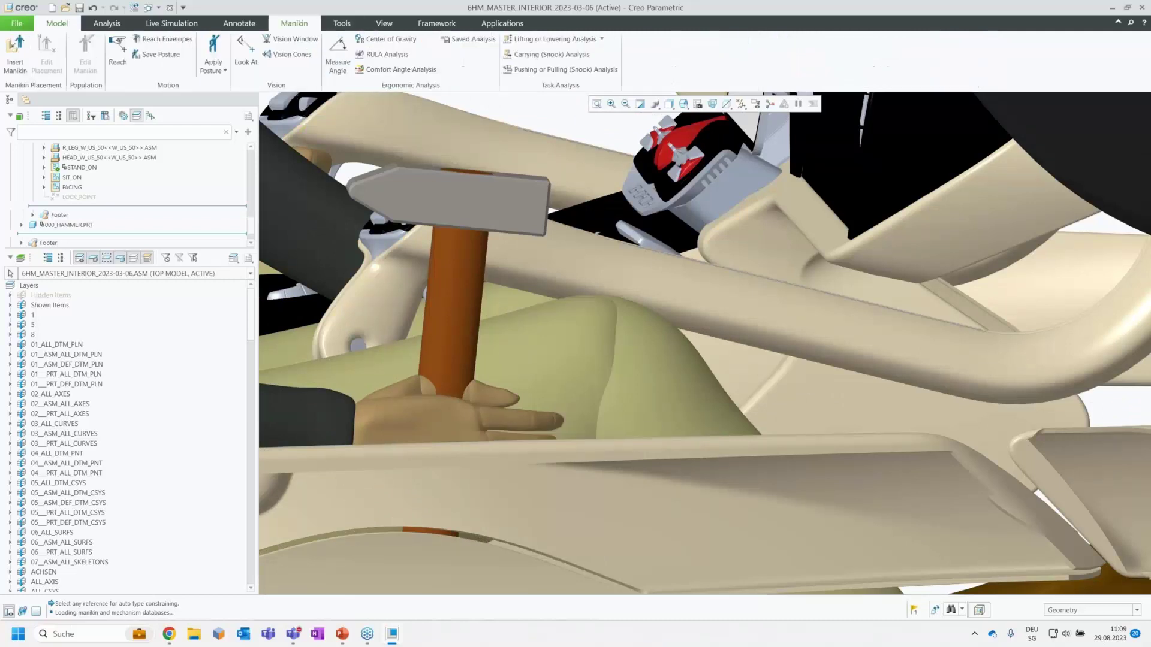
{"action": "left_click", "coordinate": [219, 58]}
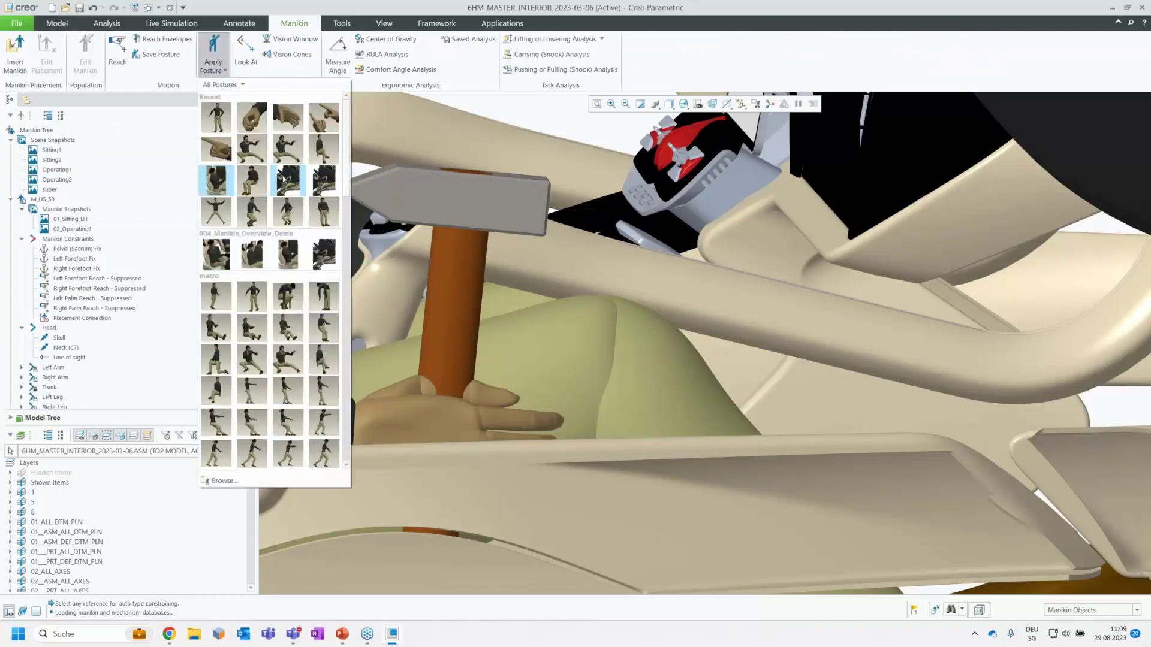
{"action": "left_click", "coordinate": [255, 118]}
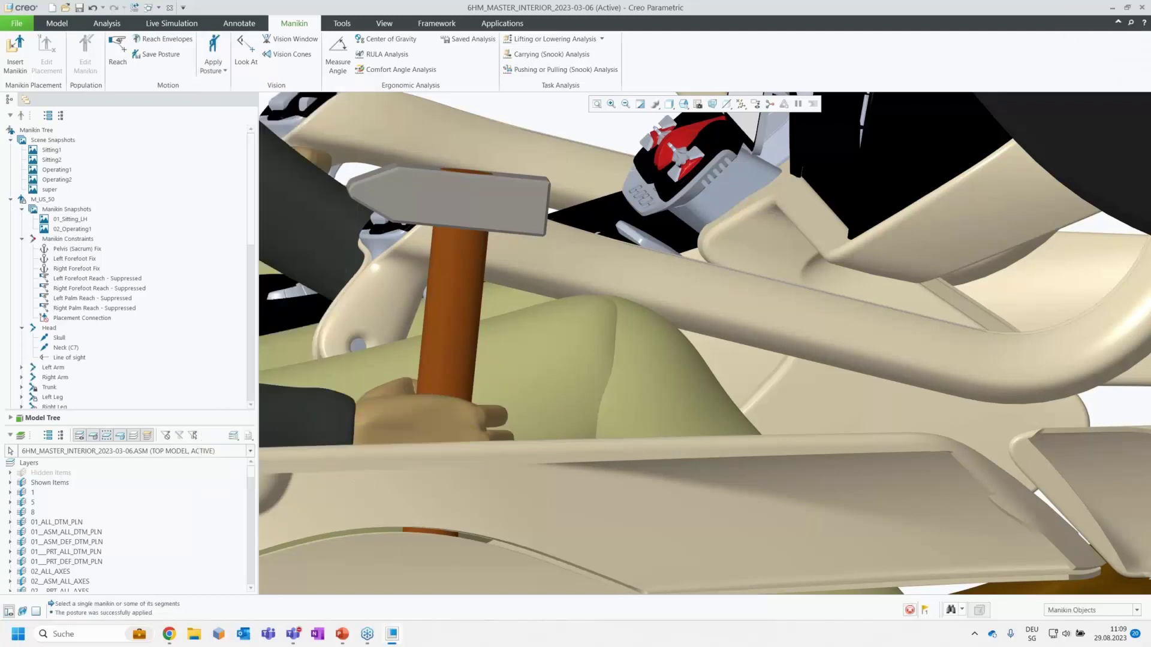
{"action": "mouse_move", "coordinate": [478, 379]}
{"action": "middle_mouse_down"}
{"action": "mouse_move", "coordinate": [511, 377]}
{"action": "mouse_move", "coordinate": [530, 361]}
{"action": "mouse_move", "coordinate": [486, 392]}
{"action": "middle_mouse_up"}
{"action": "scroll", "coordinate": [530, 360], "scroll_direction": "down", "scroll_amount": 3}
{"action": "scroll", "coordinate": [485, 392], "scroll_direction": "up", "scroll_amount": 3}
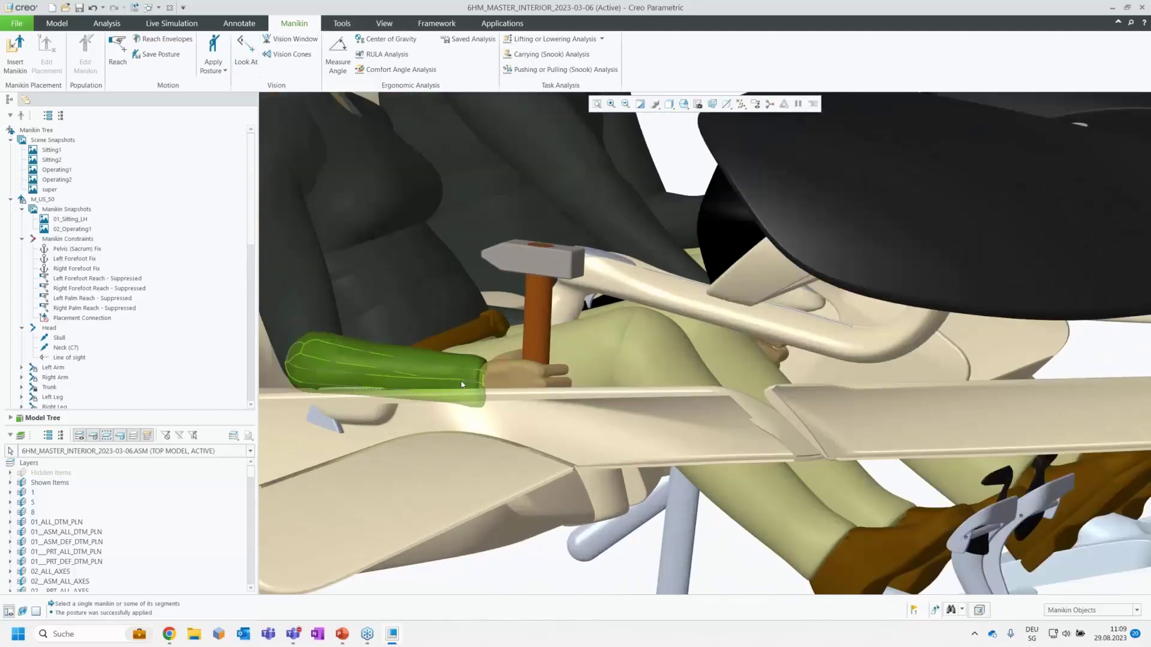
Raise the right forearm of manikin W_US_50 by about 16 degrees to check that the hammer follows the hand.
{"action": "left_click", "coordinate": [452, 374]}
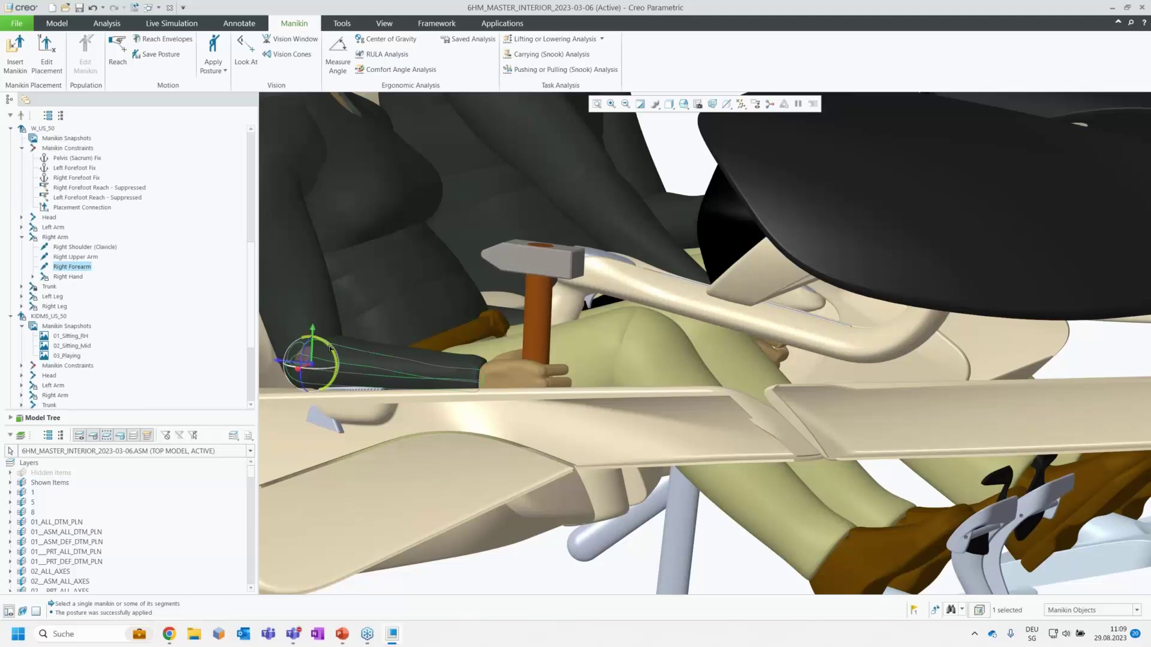
{"action": "left_click_drag", "start_coordinate": [328, 343], "coordinate": [346, 298]}
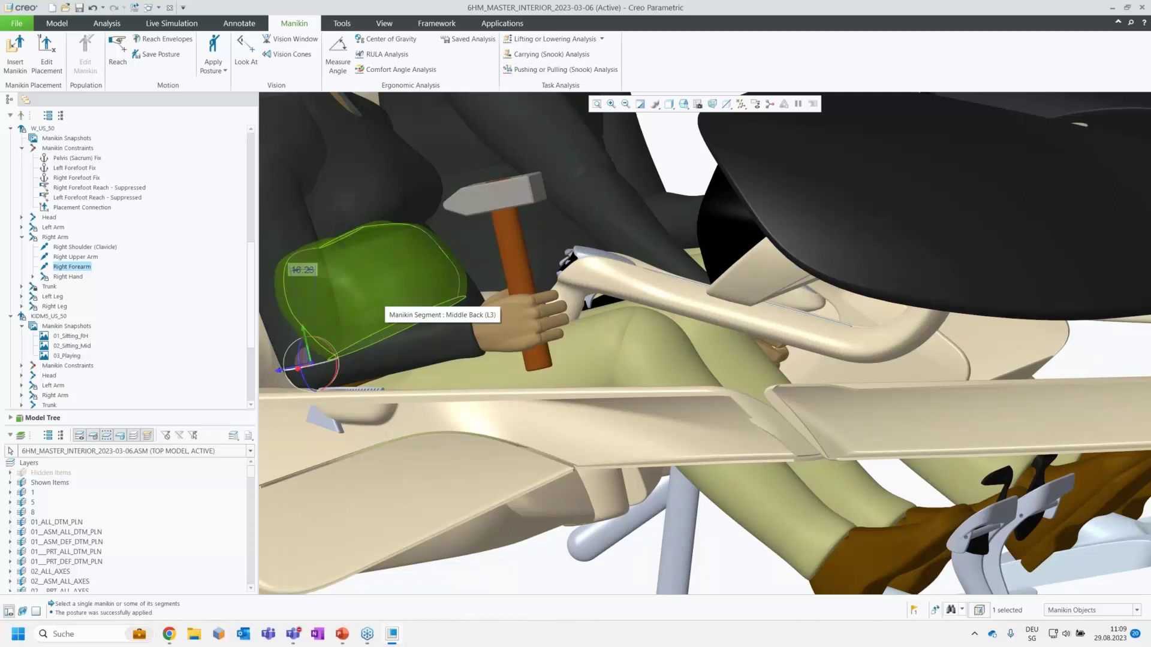
{"action": "right_click", "coordinate": [391, 302]}
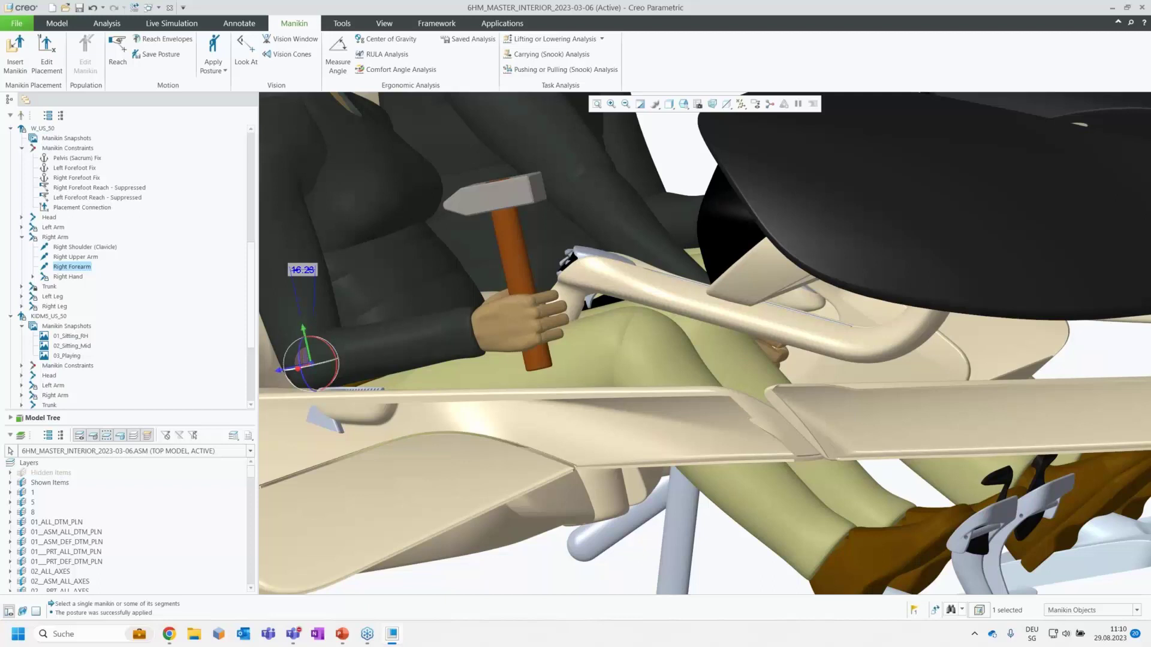
{"action": "key", "text": "Escape"}
Close the helicopter interior assembly and erase all objects not displayed from the session.
{"action": "key", "text": "ctrl+w"}
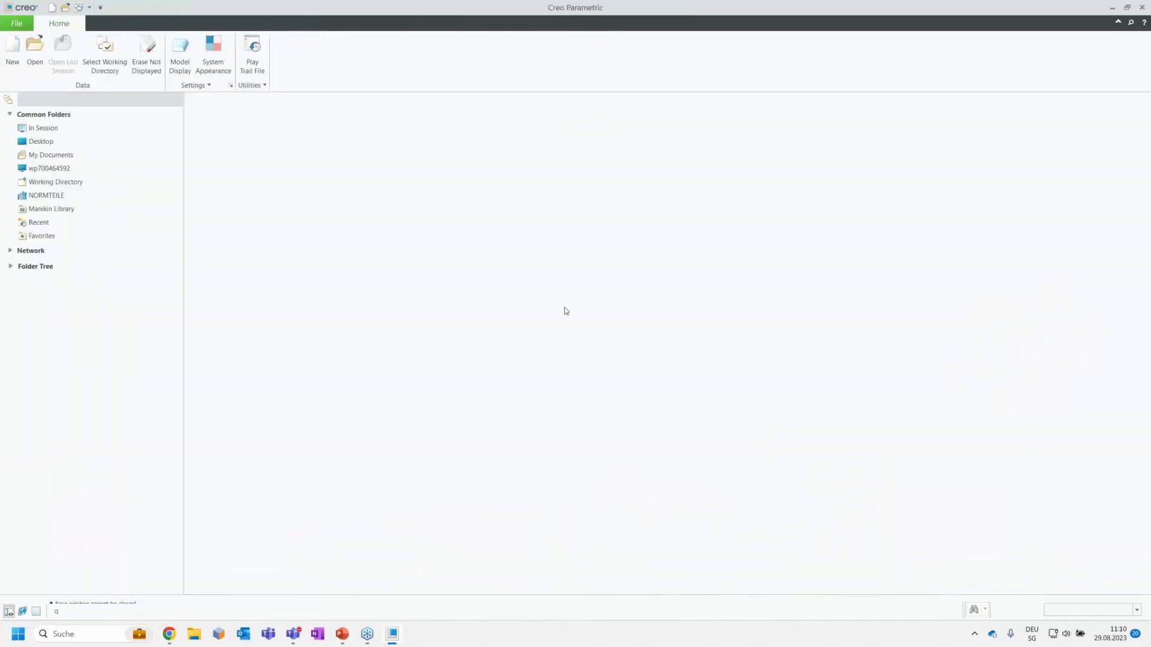
{"action": "left_click", "coordinate": [154, 53]}
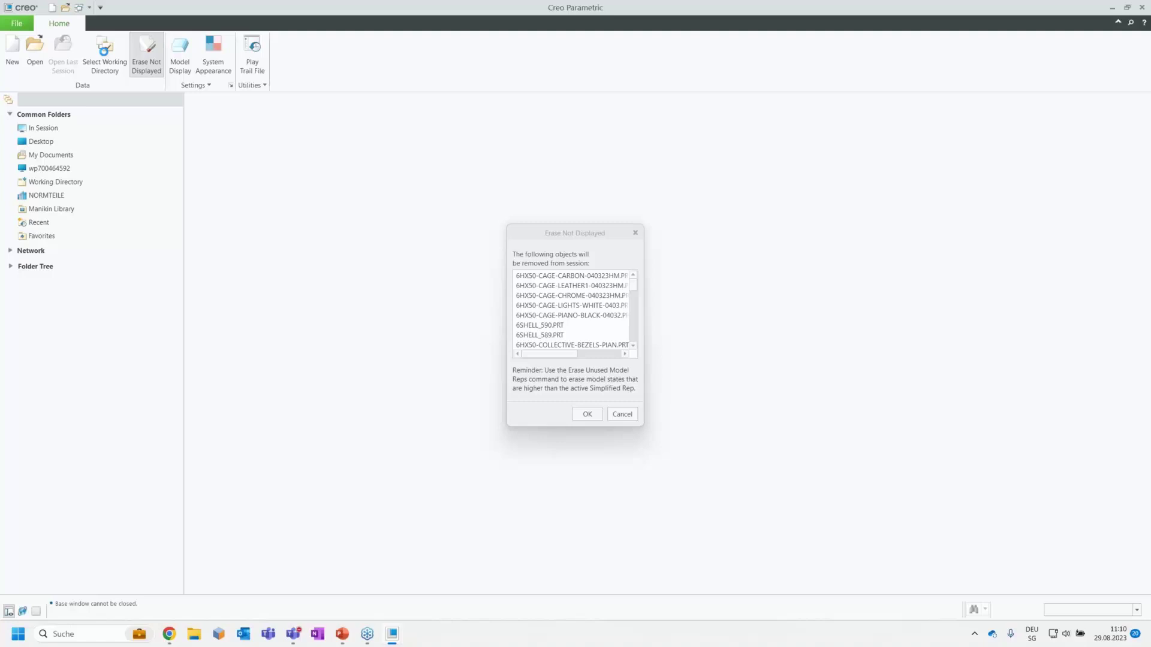
{"action": "key", "text": "Return"}
Set the working directory to the 005_Manikin_Analysis folder inside Data.
{"action": "left_click", "coordinate": [105, 57]}
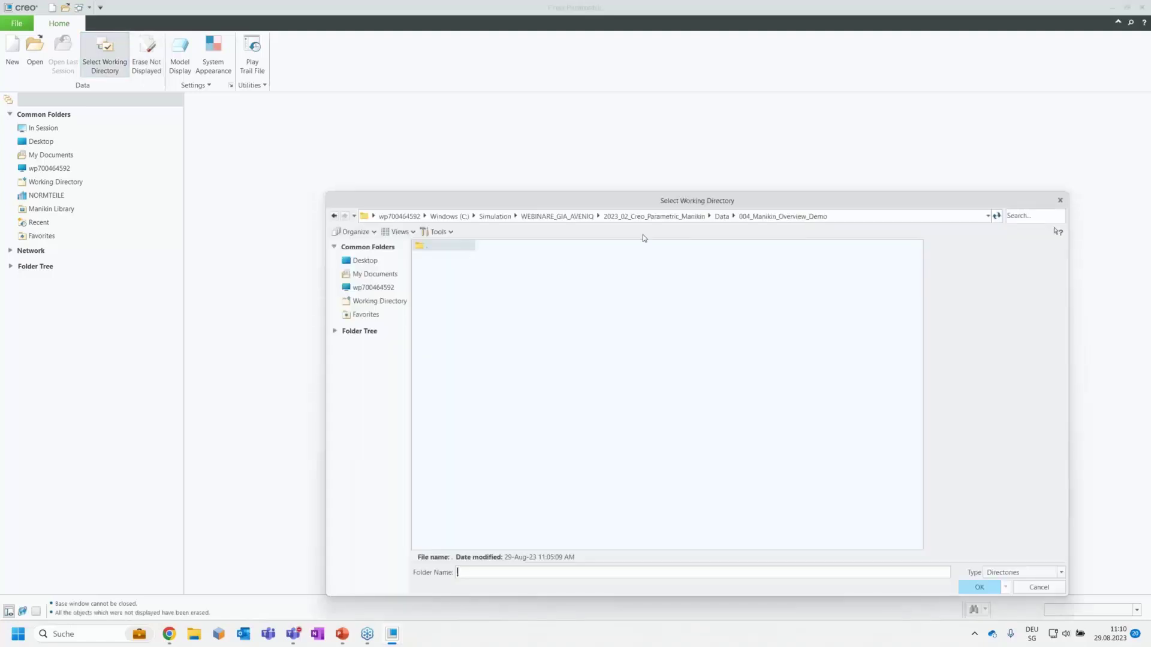
{"action": "left_click", "coordinate": [722, 217]}
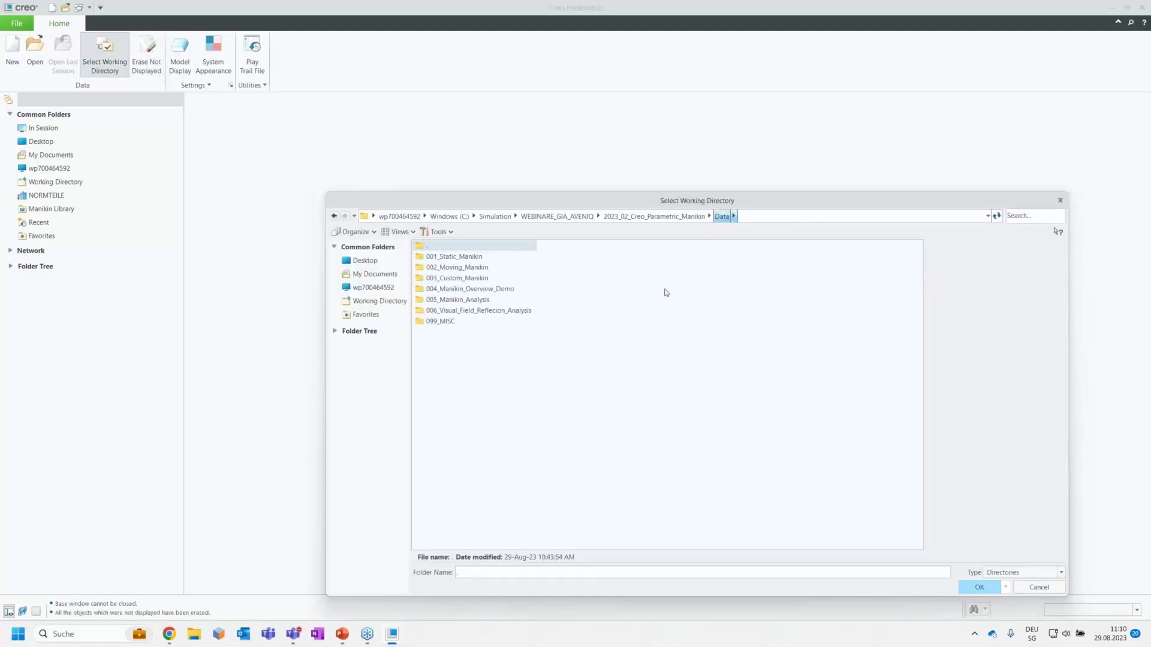
{"action": "double_click", "coordinate": [457, 299]}
{"action": "key", "text": "Return"}
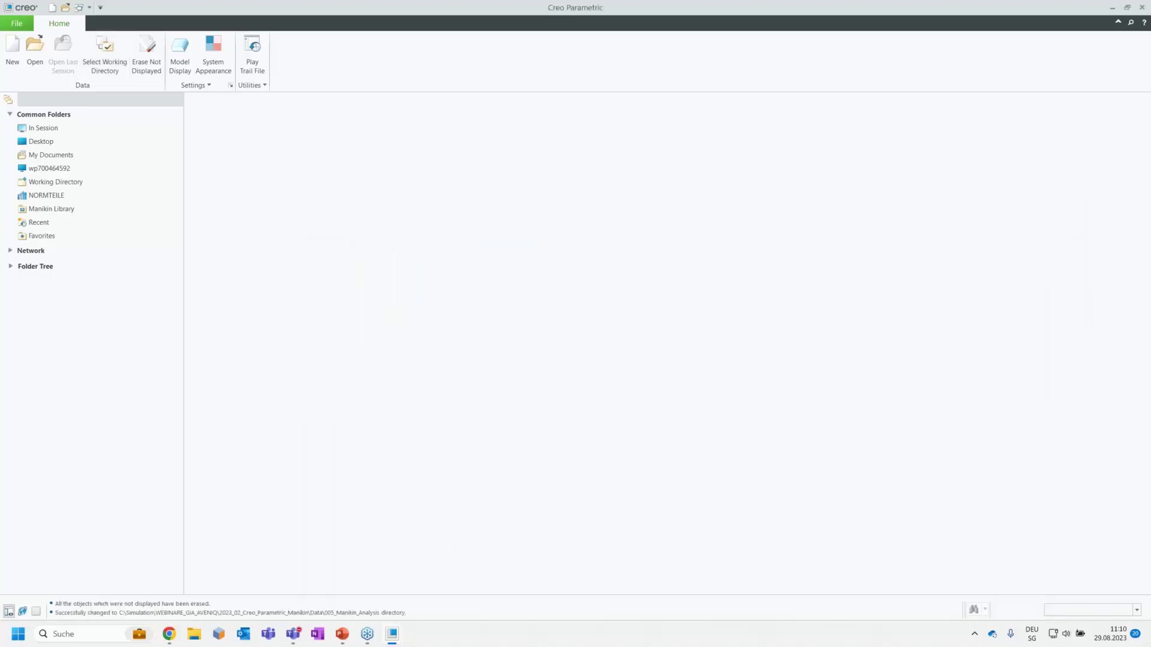
Open the assembly 00_01work_station.asm, accepting its simplified representation, and bring the two manikins and tables into close view.
{"action": "left_click", "coordinate": [35, 51]}
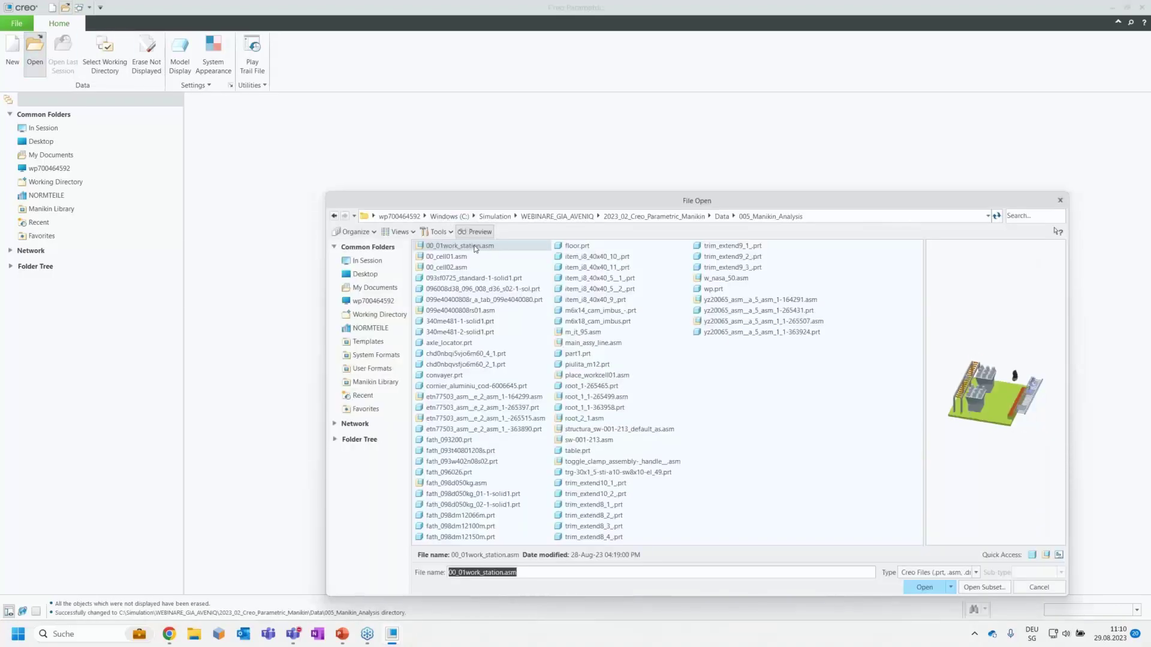
{"action": "double_click", "coordinate": [476, 247]}
{"action": "left_click", "coordinate": [577, 400]}
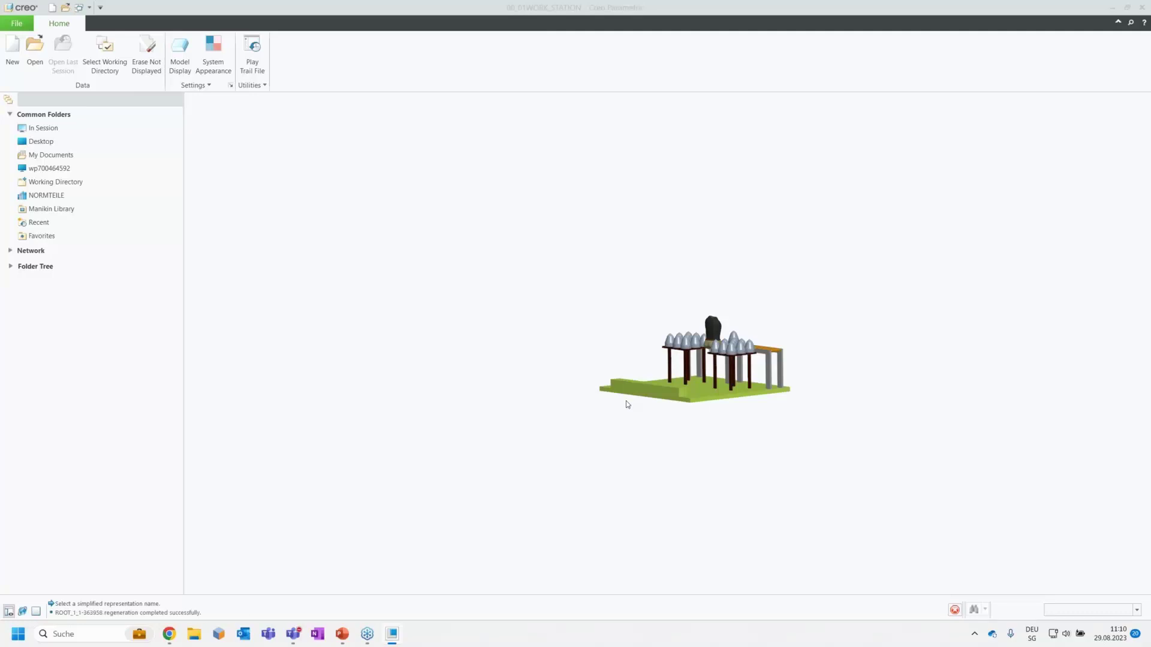
{"action": "scroll", "coordinate": [794, 357], "scroll_direction": "up", "scroll_amount": 2}
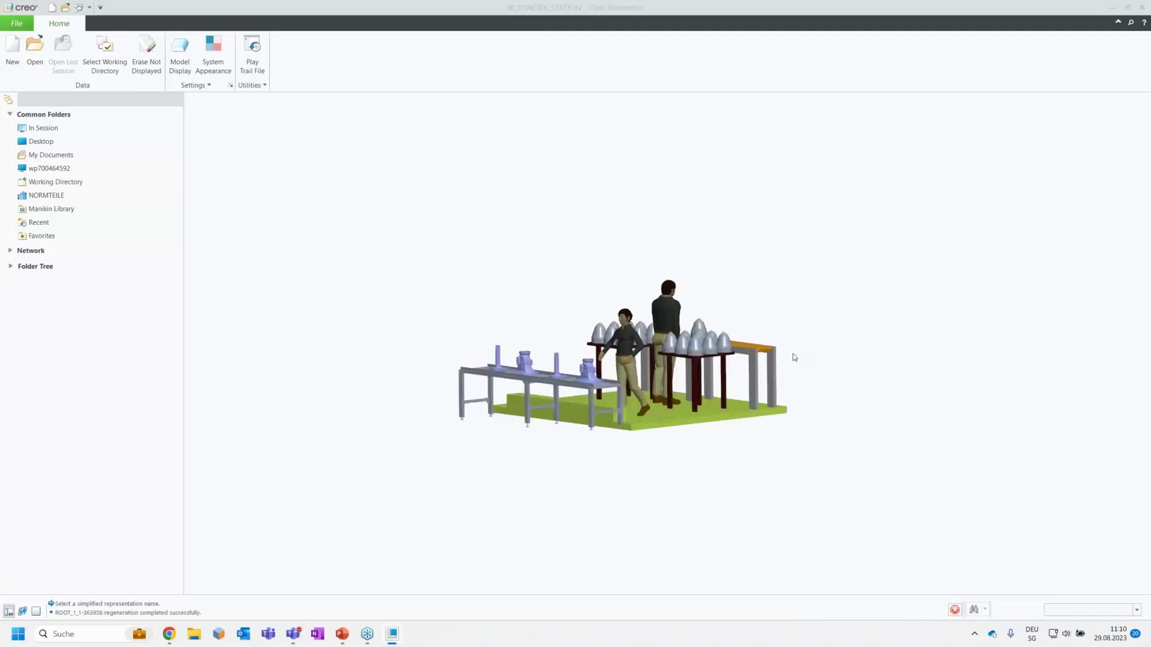
{"action": "scroll", "coordinate": [794, 358], "scroll_direction": "up", "scroll_amount": 2}
{"action": "scroll", "coordinate": [361, 408], "scroll_direction": "up", "scroll_amount": 4}
{"action": "scroll", "coordinate": [362, 408], "scroll_direction": "down", "scroll_amount": 1}
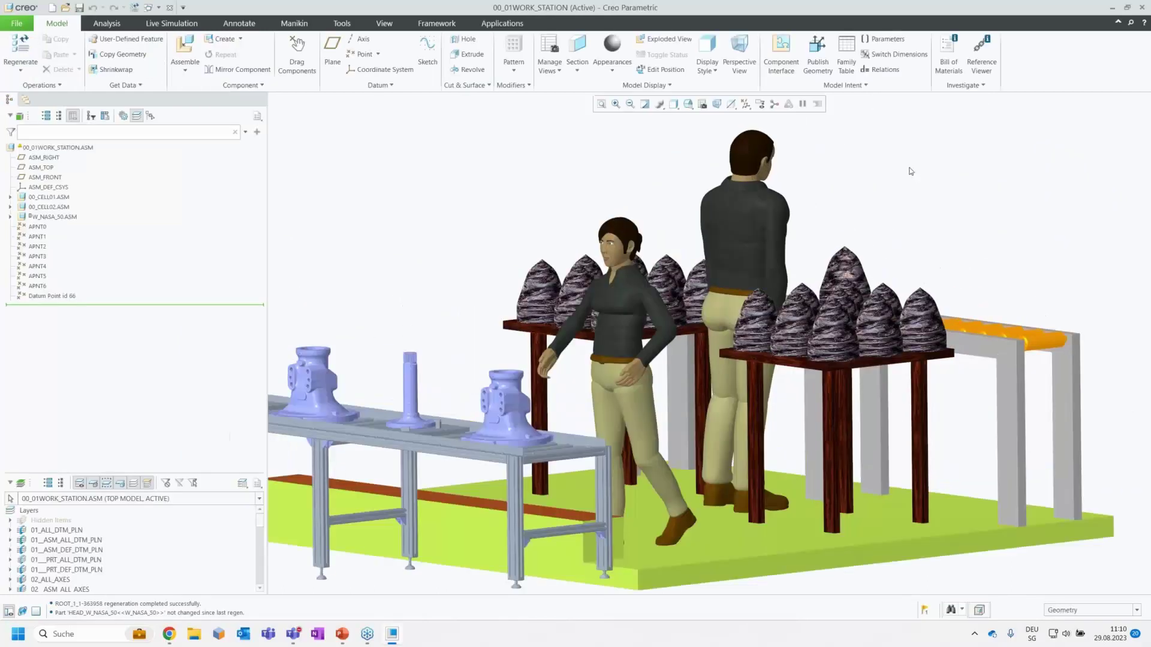
Switch to the manikin tools and expand manikins M_IT_95 and W_NASA_50 with their manikin snapshots in the tree.
{"action": "left_click", "coordinate": [291, 22]}
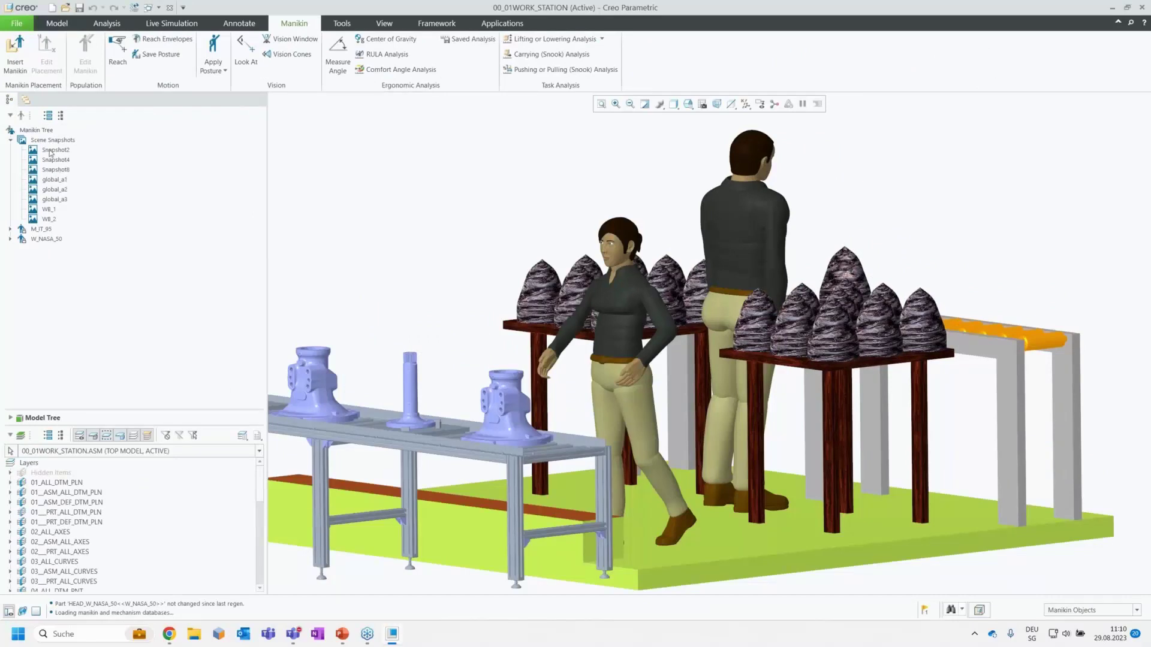
{"action": "left_click", "coordinate": [41, 142]}
{"action": "left_click", "coordinate": [10, 230]}
{"action": "left_click", "coordinate": [11, 320]}
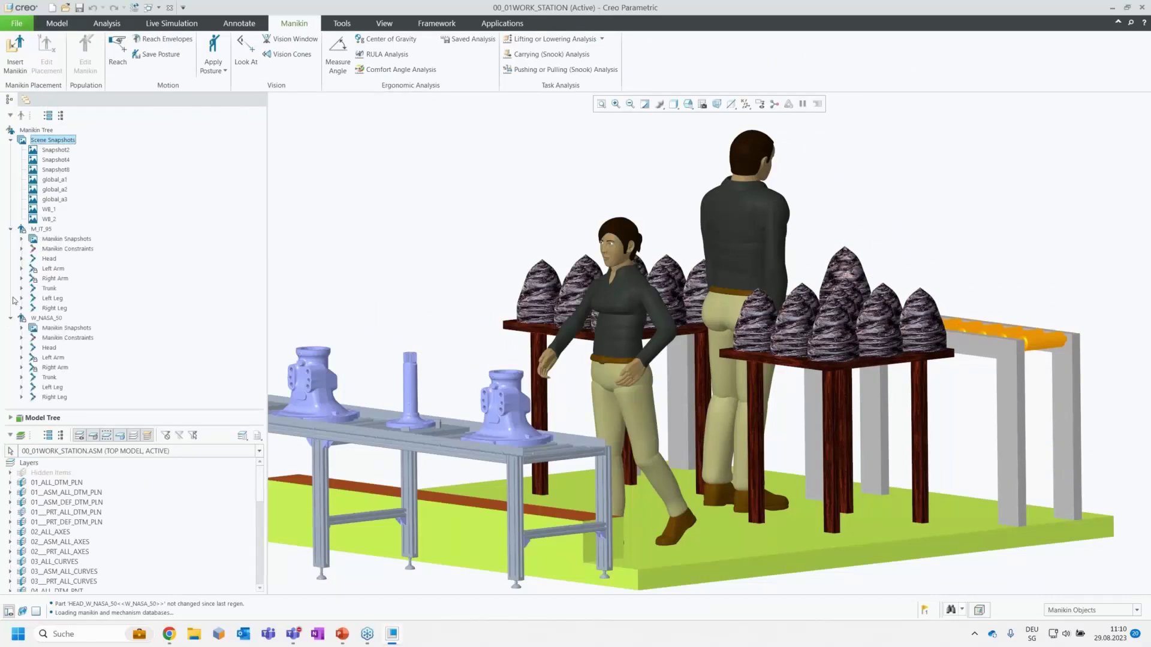
{"action": "left_click", "coordinate": [21, 239]}
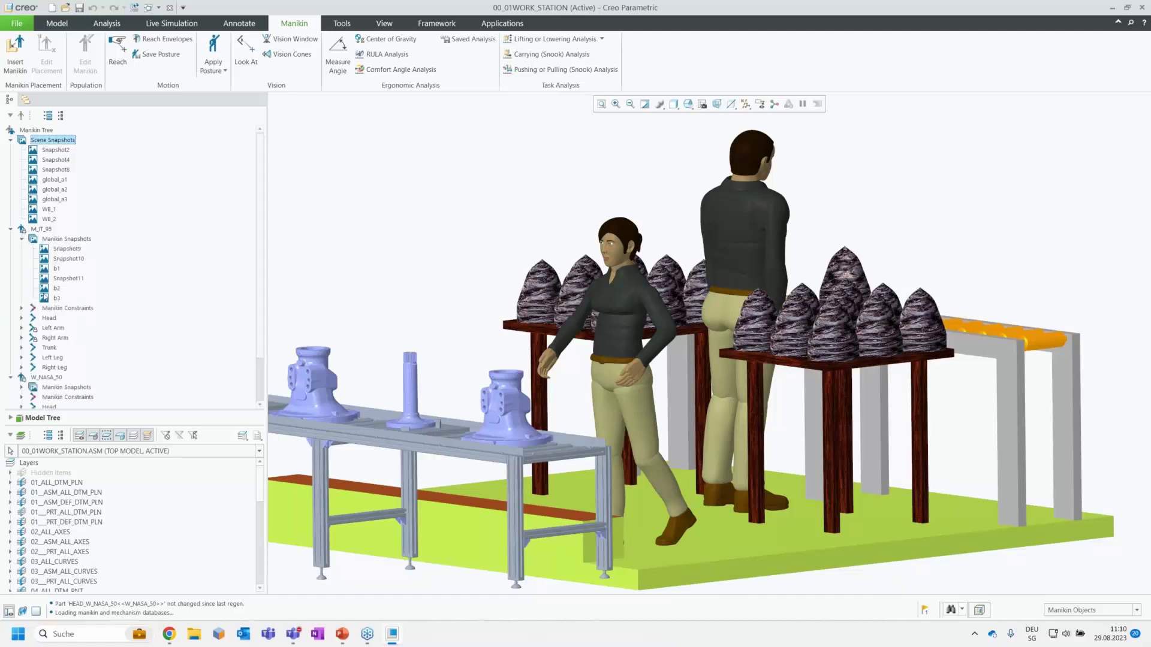
{"action": "left_click", "coordinate": [22, 387]}
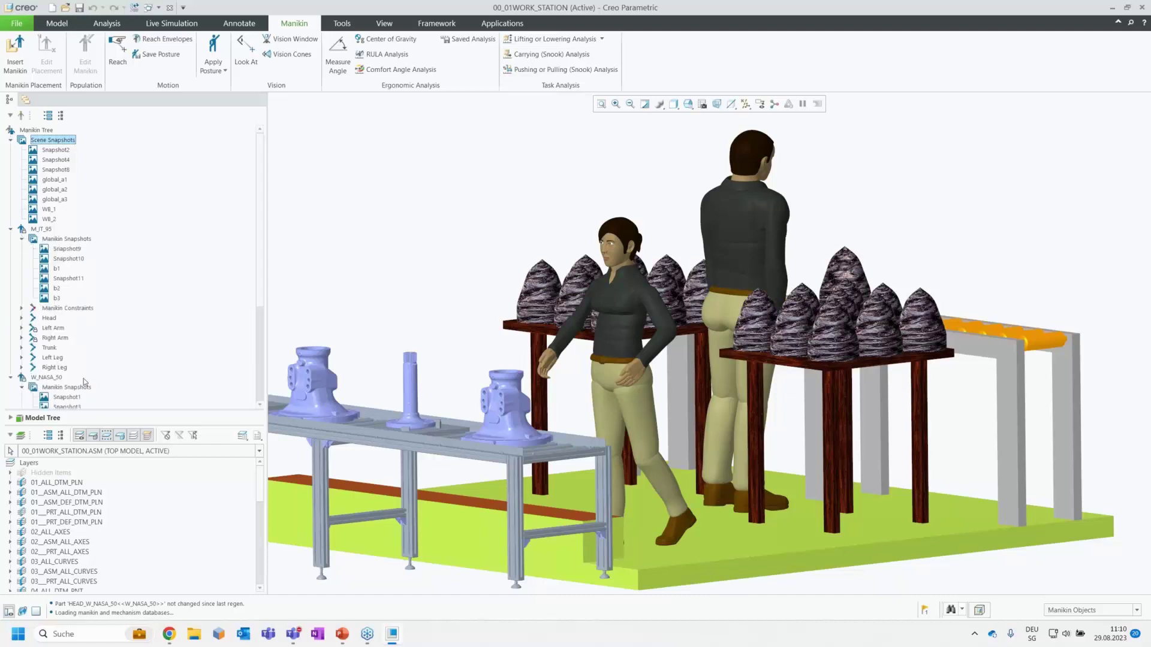
Apply manikin snapshot b2 to M_IT_95, agreeing to display it although it is outdated.
{"action": "left_click", "coordinate": [60, 288]}
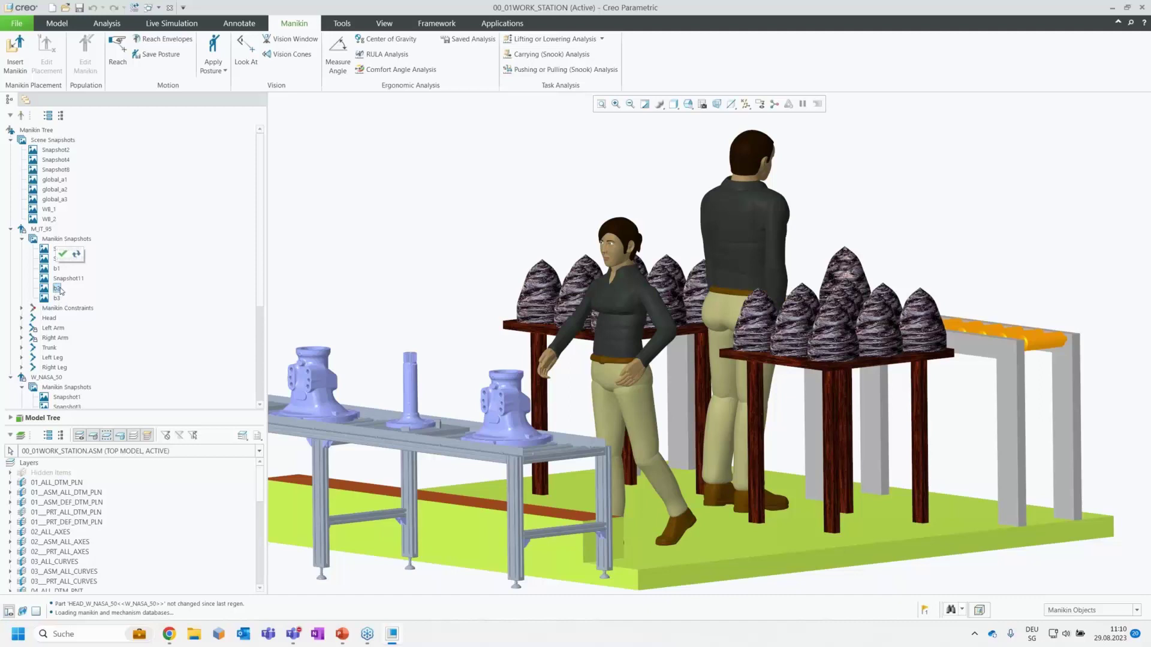
{"action": "left_click", "coordinate": [63, 258]}
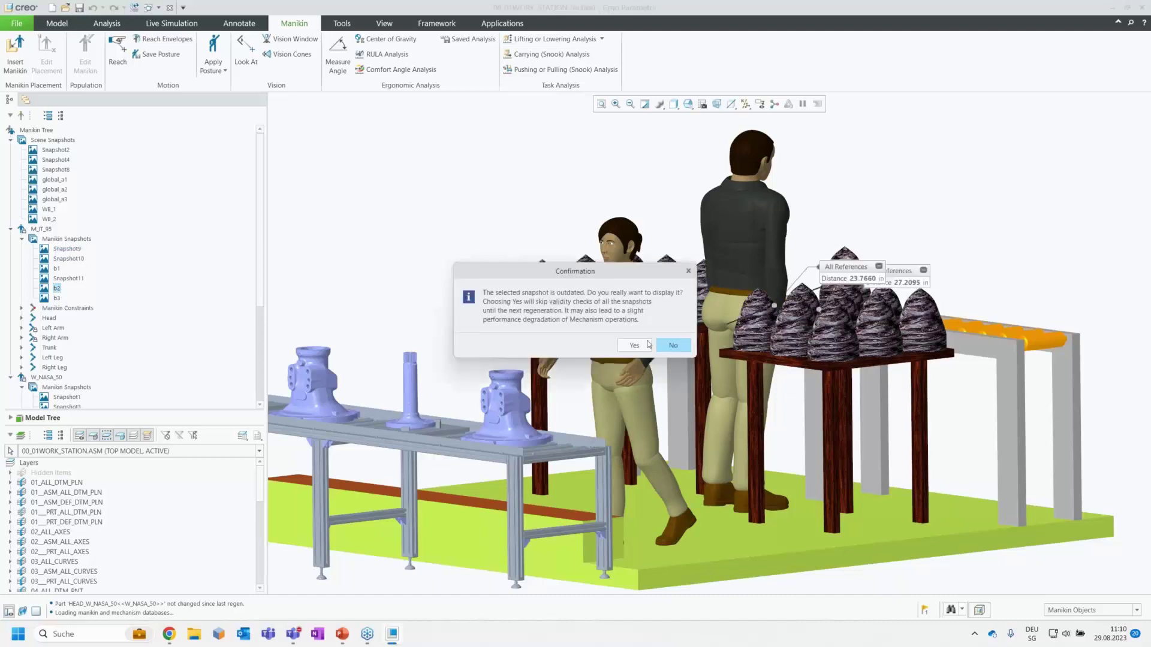
{"action": "left_click", "coordinate": [642, 339]}
{"action": "middle_click_drag", "start_coordinate": [641, 339], "coordinate": [737, 321]}
Apply the manikin snapshots wide_box_o and wide_box_u to W_NASA_50, one after the other.
{"action": "scroll", "coordinate": [101, 368], "scroll_direction": "down", "scroll_amount": 2}
{"action": "scroll", "coordinate": [100, 380], "scroll_direction": "down", "scroll_amount": 1}
{"action": "scroll", "coordinate": [100, 380], "scroll_direction": "down", "scroll_amount": 1}
{"action": "left_click", "coordinate": [75, 369]}
{"action": "left_click", "coordinate": [82, 334]}
{"action": "left_click", "coordinate": [77, 379]}
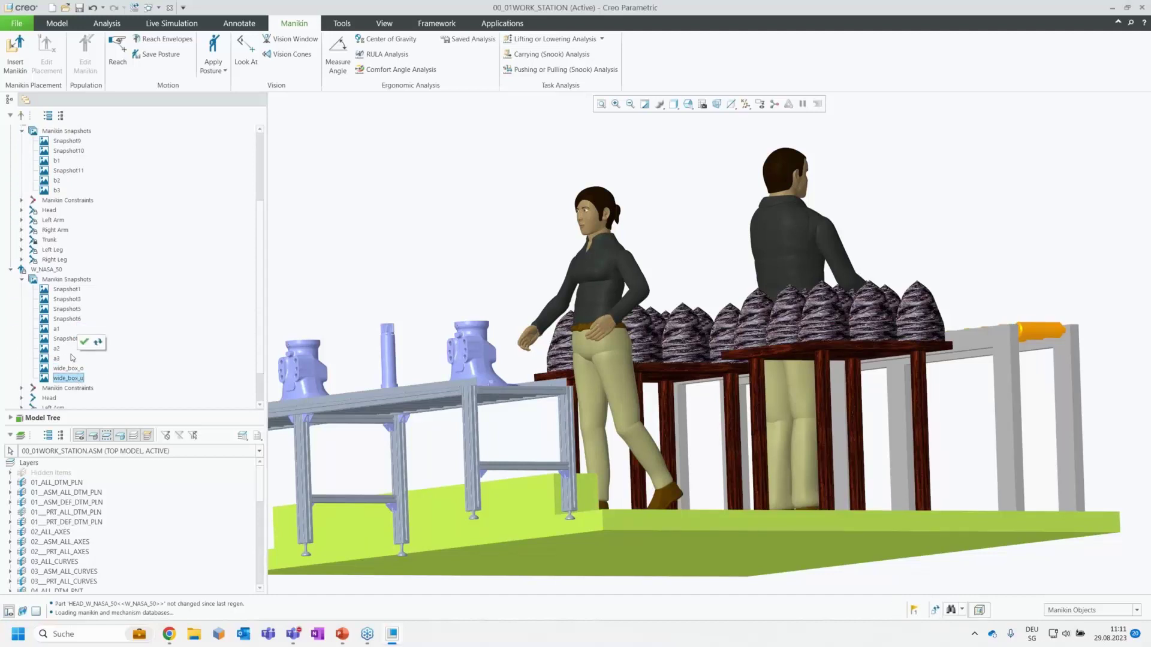
{"action": "left_click", "coordinate": [84, 344]}
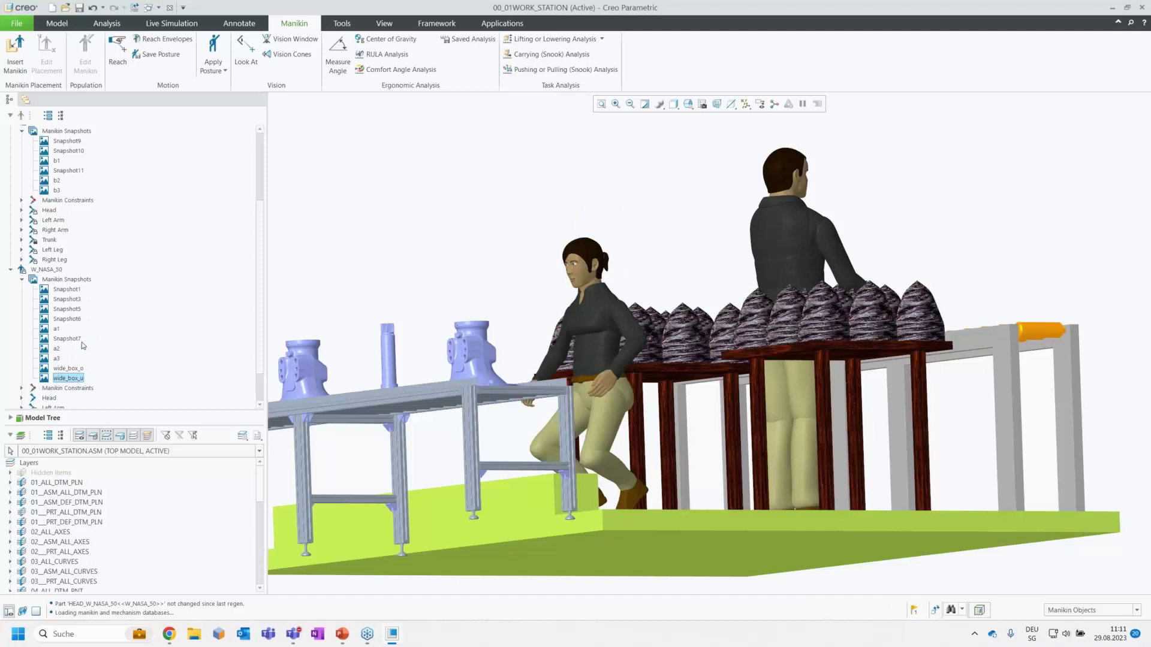
Apply the manikin snapshots Snapshot6 and wide_box_o to W_NASA_50, one after the other.
{"action": "left_click", "coordinate": [71, 318]}
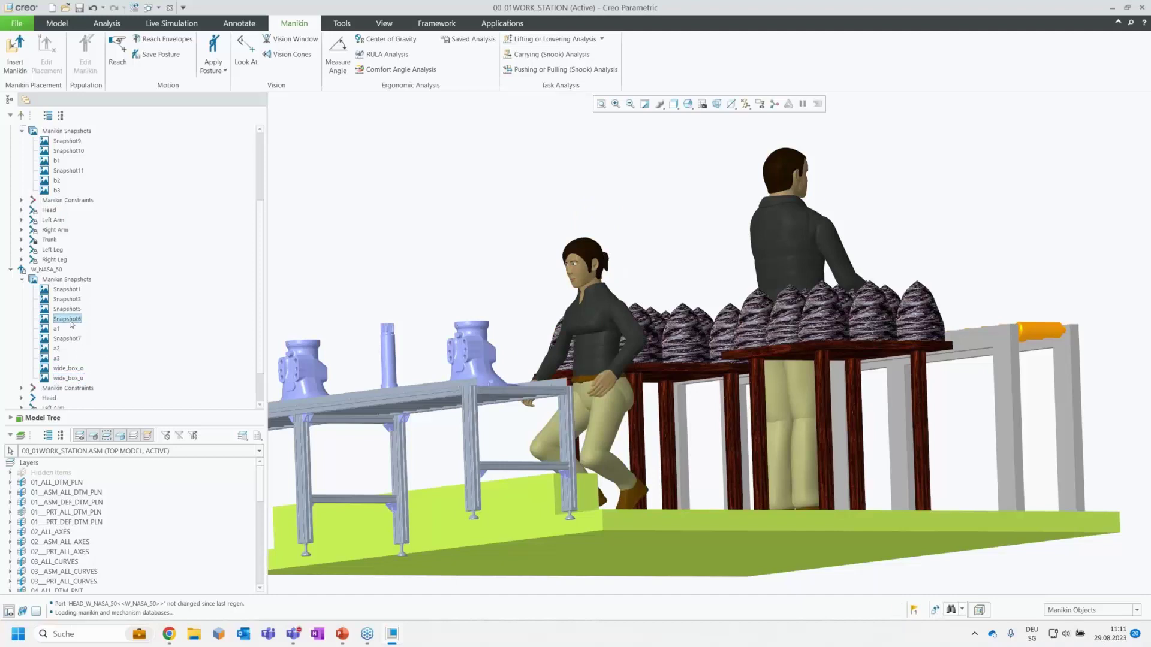
{"action": "left_click", "coordinate": [77, 284]}
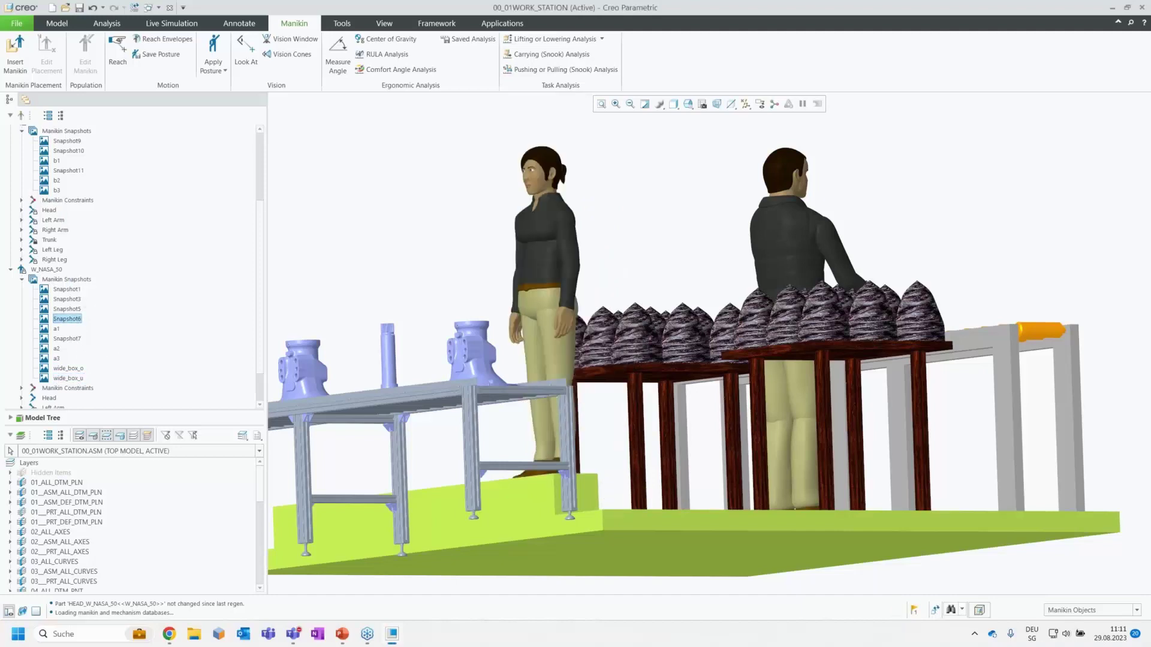
{"action": "left_click", "coordinate": [67, 368]}
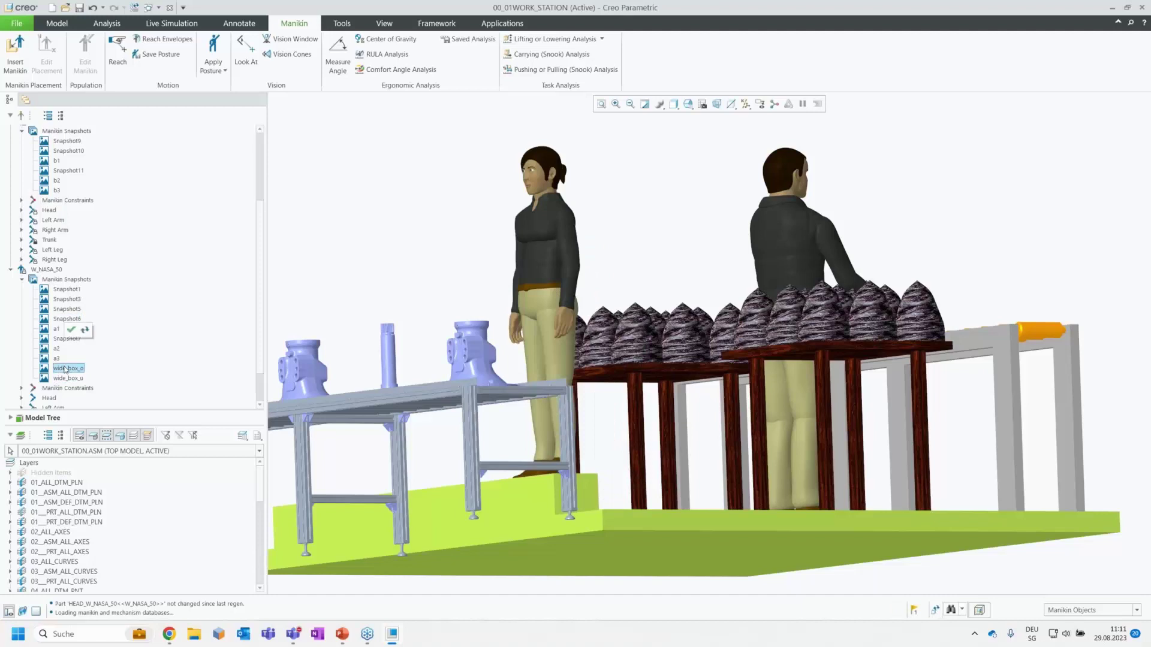
{"action": "left_click", "coordinate": [72, 330]}
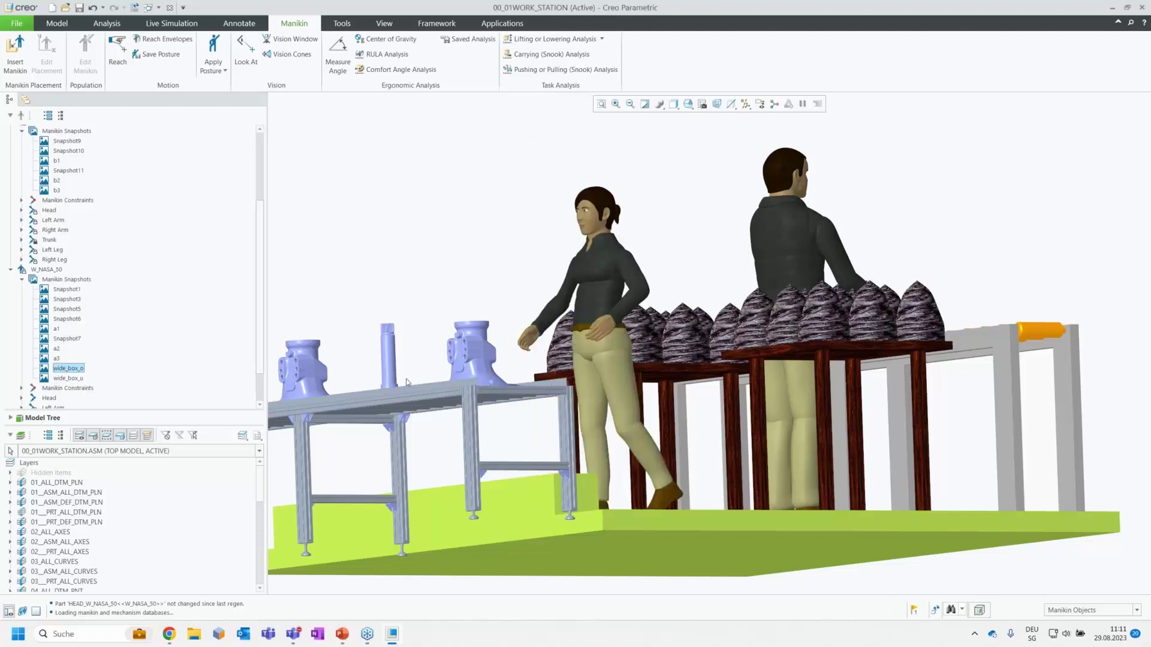
Start a comfort angle analysis on manikin W_NASA_50 using the comfort file SAE_850484.mca.
{"action": "middle_click_drag", "start_coordinate": [599, 299], "coordinate": [681, 260]}
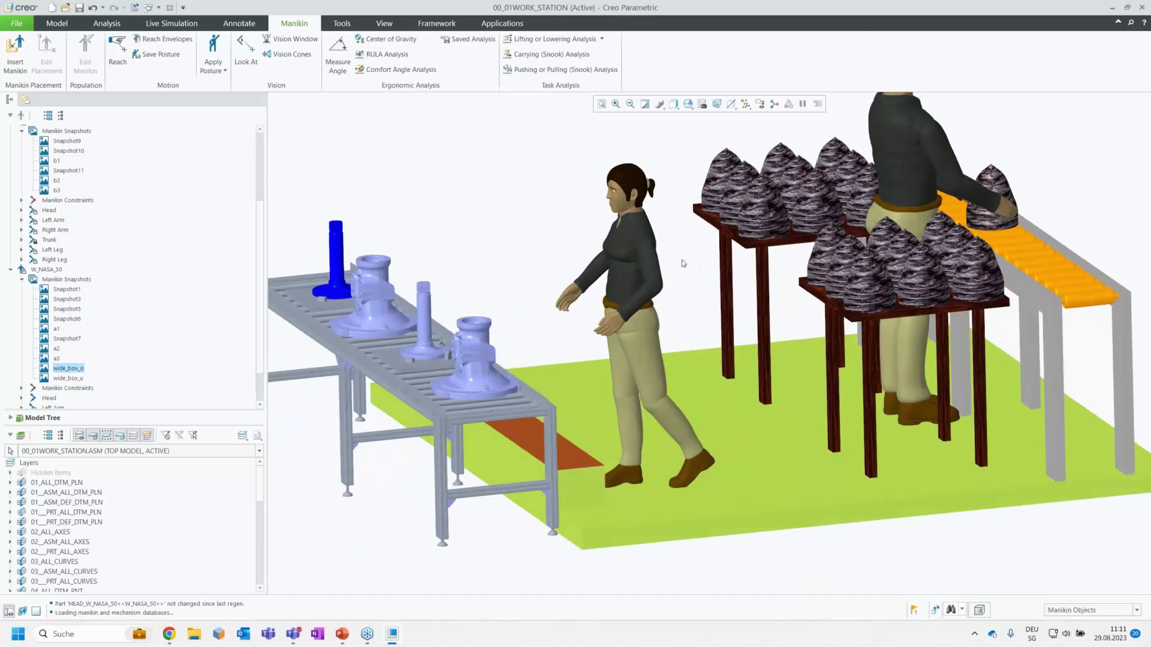
{"action": "scroll", "coordinate": [681, 260], "scroll_direction": "up", "scroll_amount": 3}
{"action": "scroll", "coordinate": [671, 278], "scroll_direction": "up", "scroll_amount": 2}
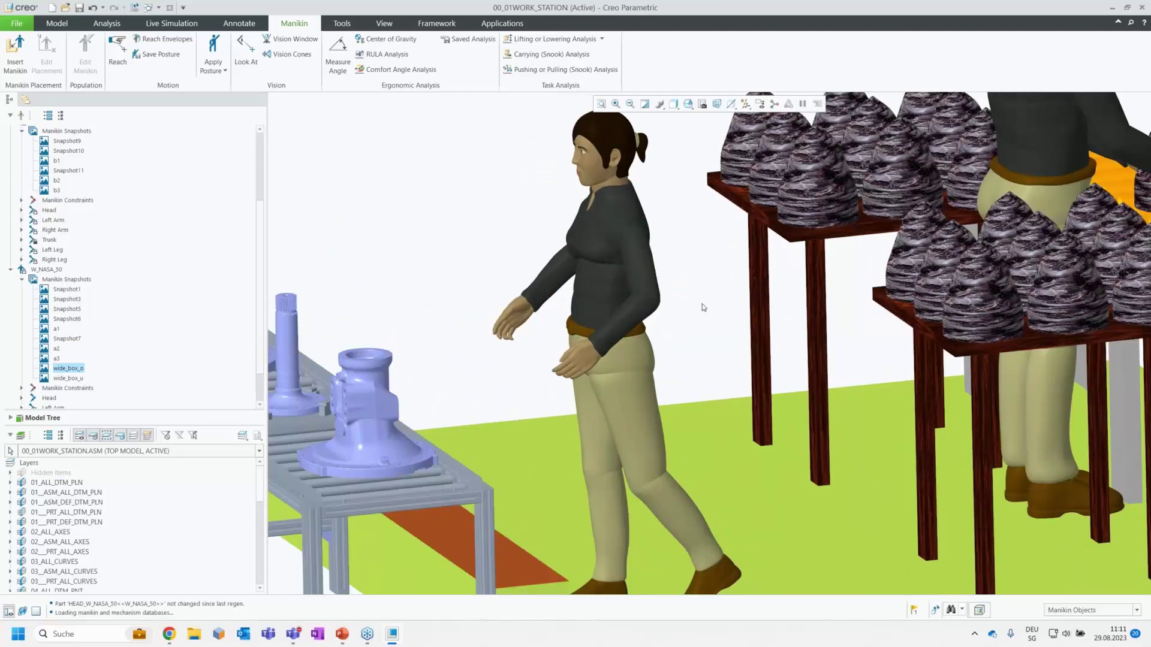
{"action": "left_click", "coordinate": [383, 70]}
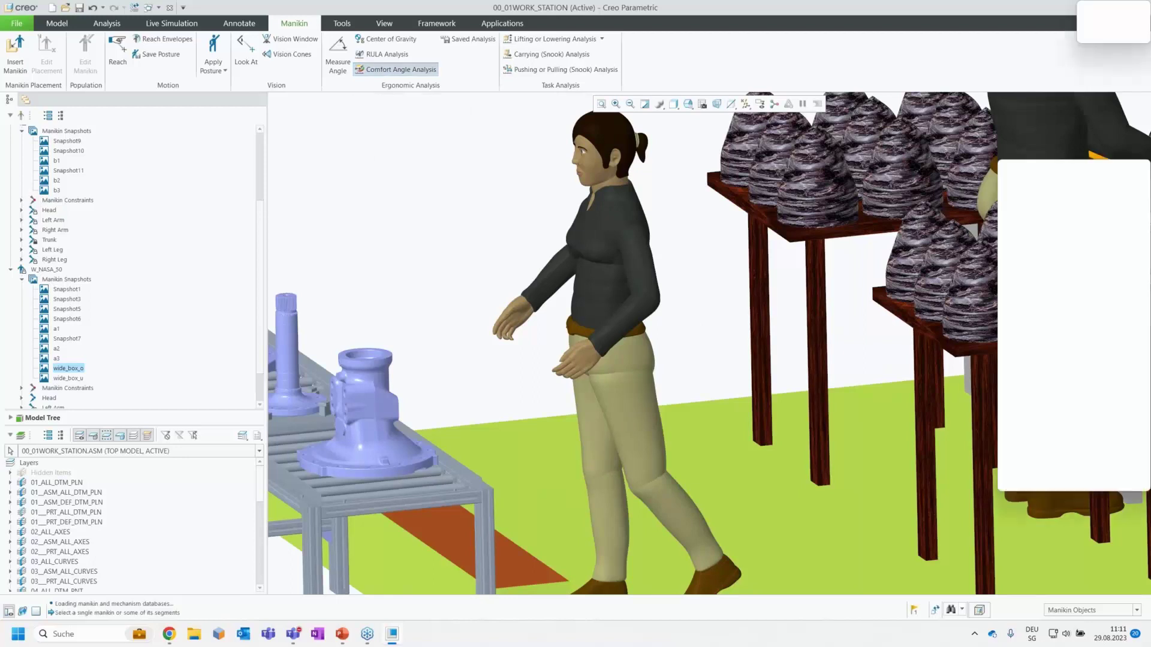
{"action": "left_click", "coordinate": [618, 240]}
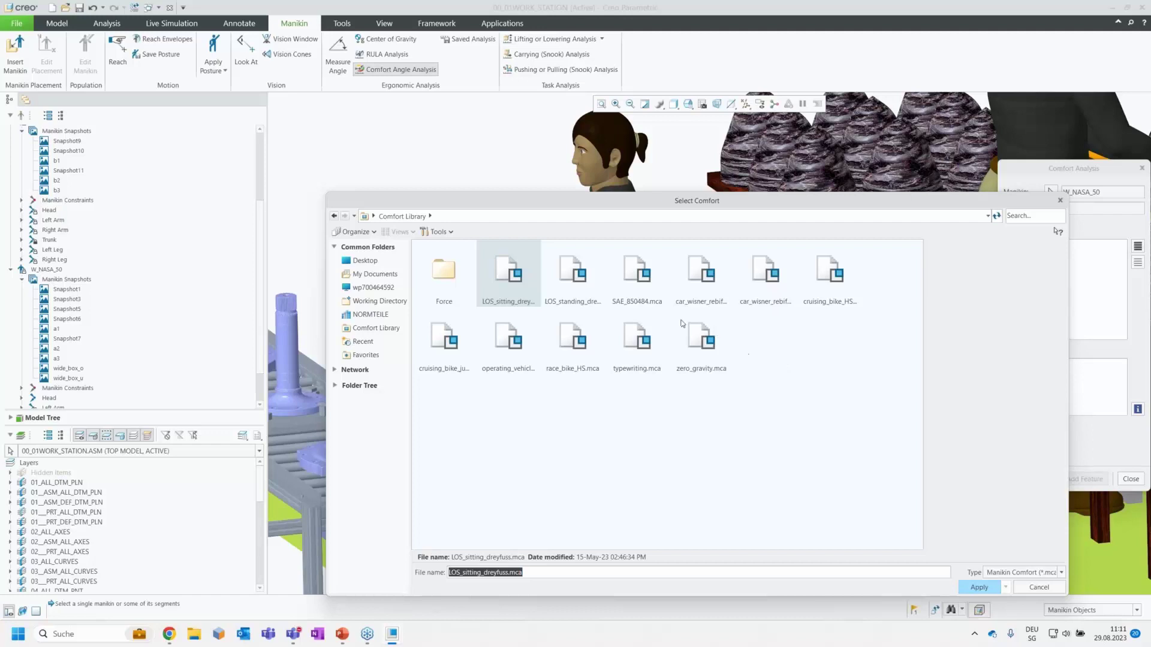
{"action": "left_click", "coordinate": [641, 278]}
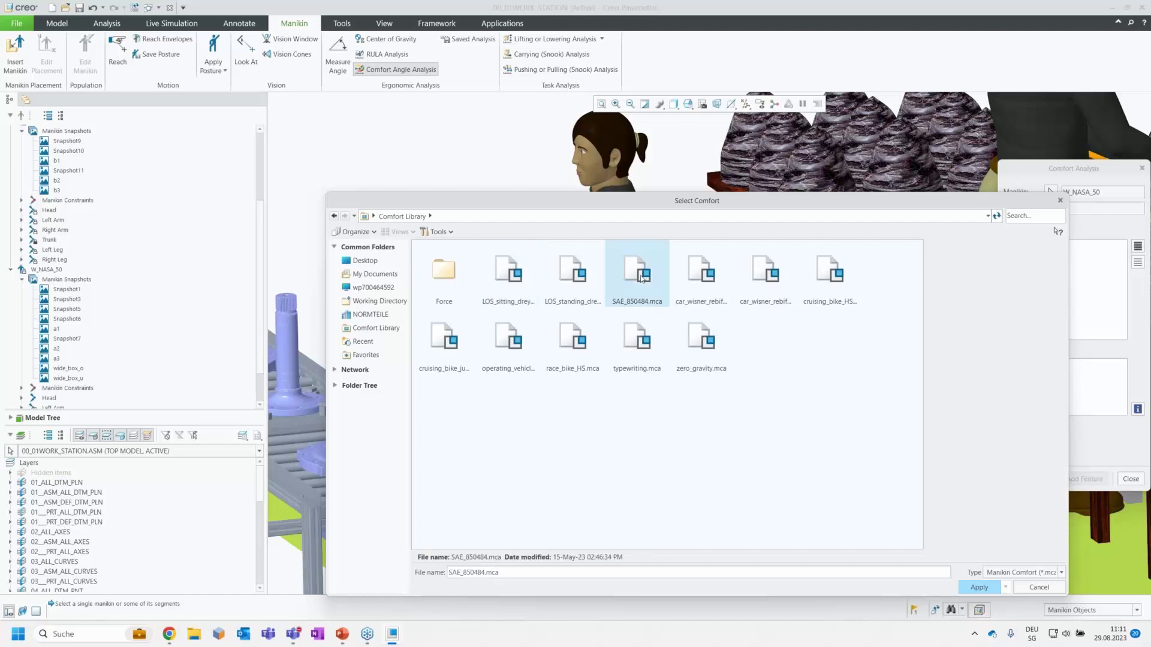
{"action": "double_click", "coordinate": [642, 278]}
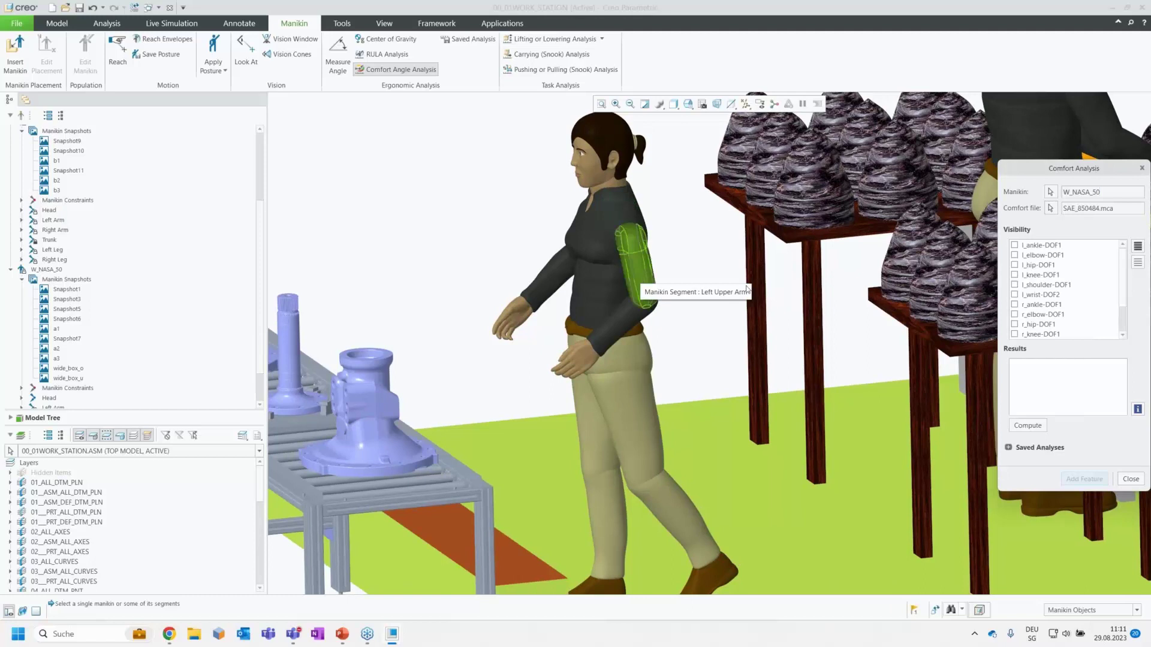
Display the comfort ranges of l_knee-DOF1 and l_elbow-DOF1 and compute the comfort scores, enlarging the dialog to read them.
{"action": "left_click", "coordinate": [1015, 275]}
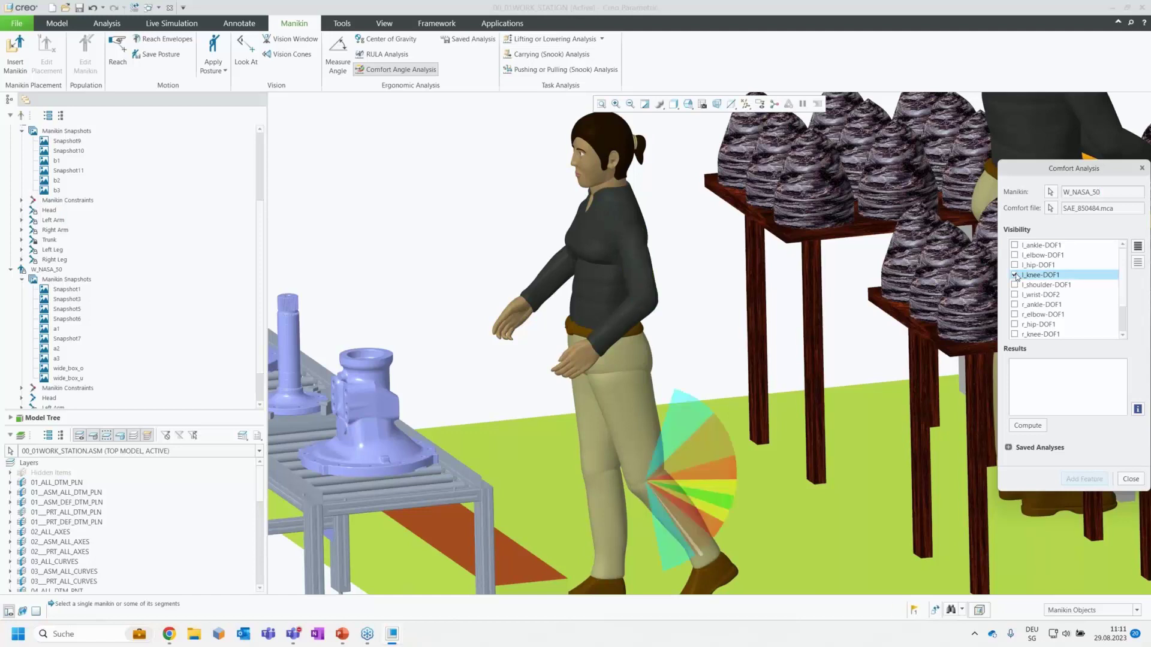
{"action": "scroll", "coordinate": [716, 500], "scroll_direction": "down", "scroll_amount": 5}
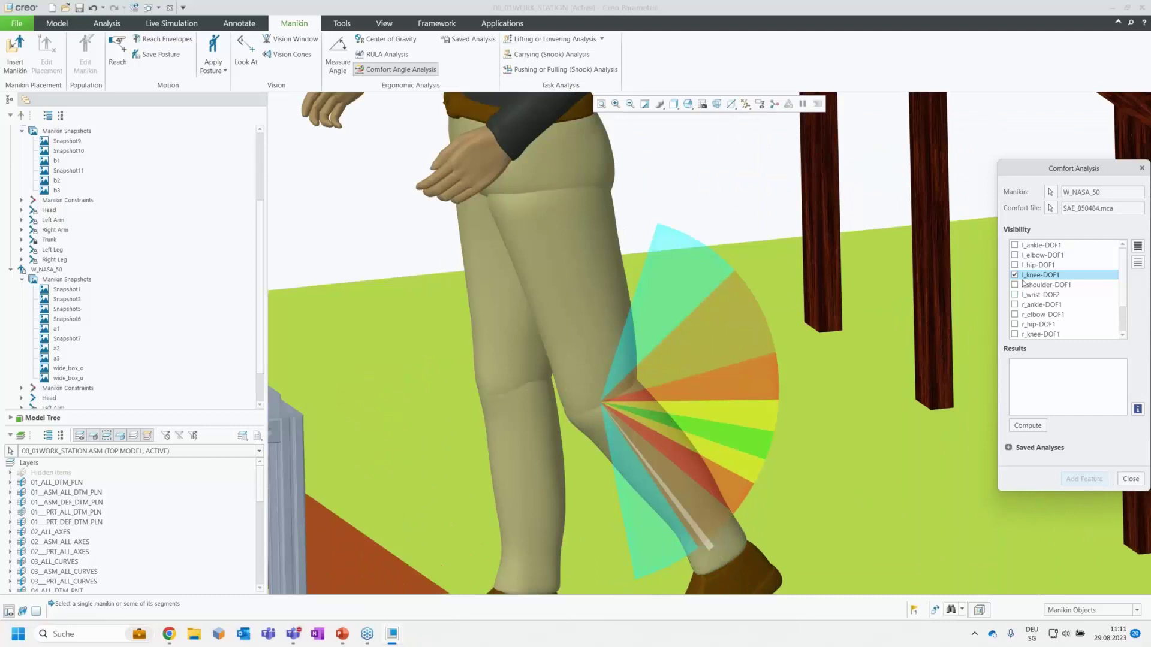
{"action": "left_click", "coordinate": [1039, 256]}
{"action": "left_click", "coordinate": [1014, 255]}
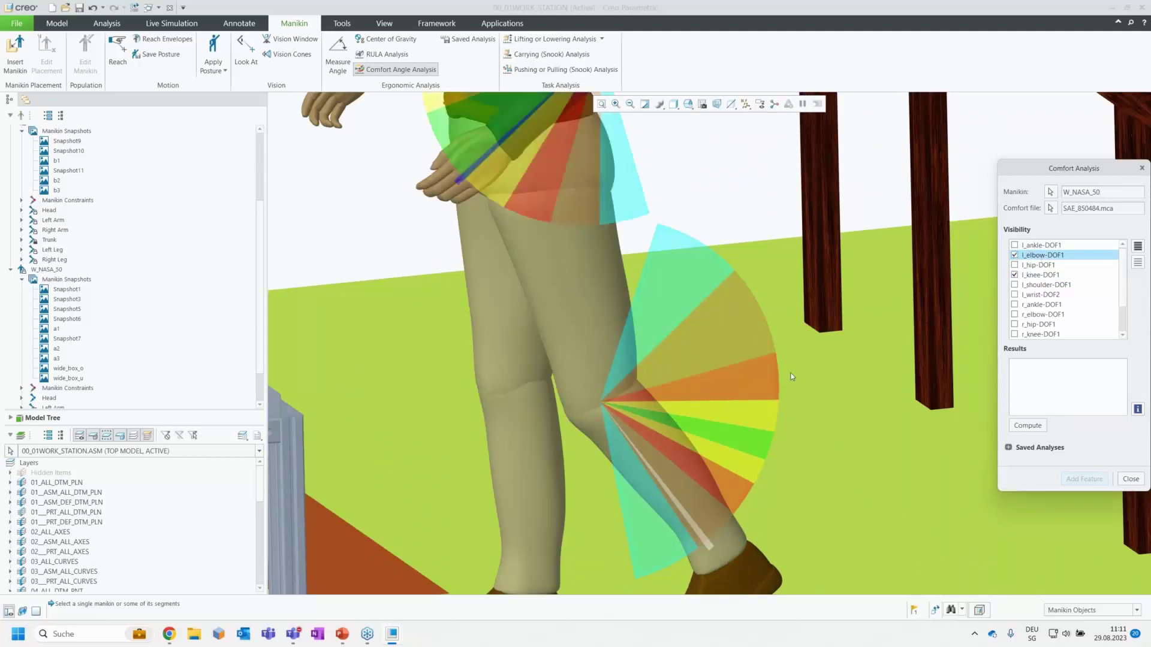
{"action": "scroll", "coordinate": [723, 397], "scroll_direction": "up", "scroll_amount": 4}
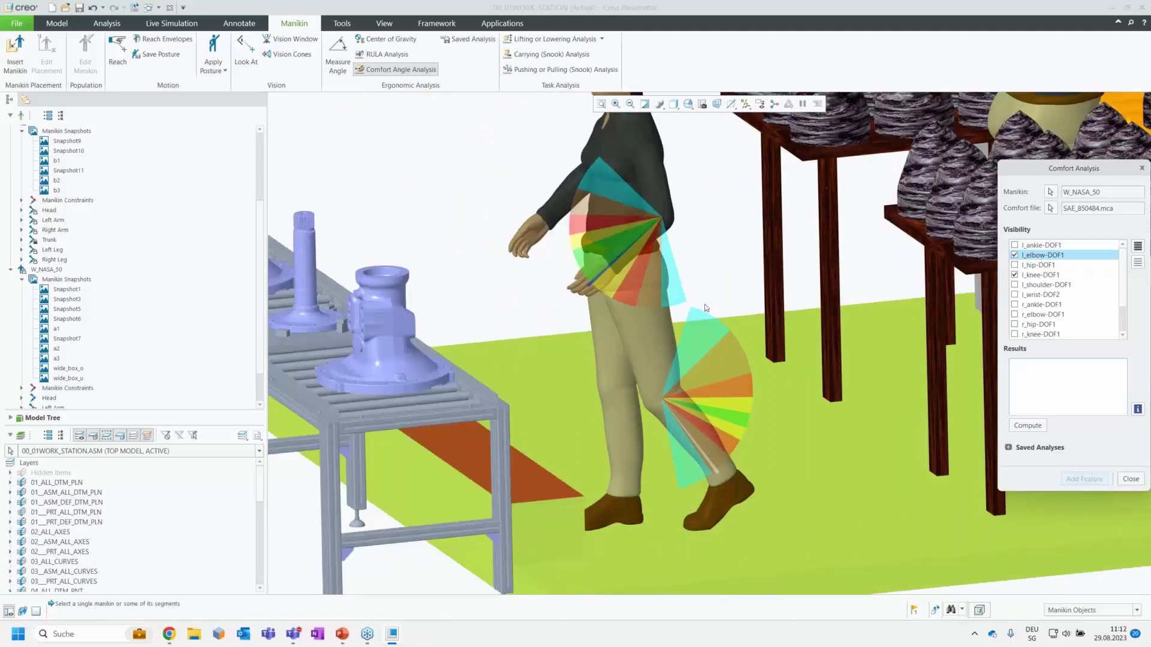
{"action": "scroll", "coordinate": [699, 265], "scroll_direction": "down", "scroll_amount": 3}
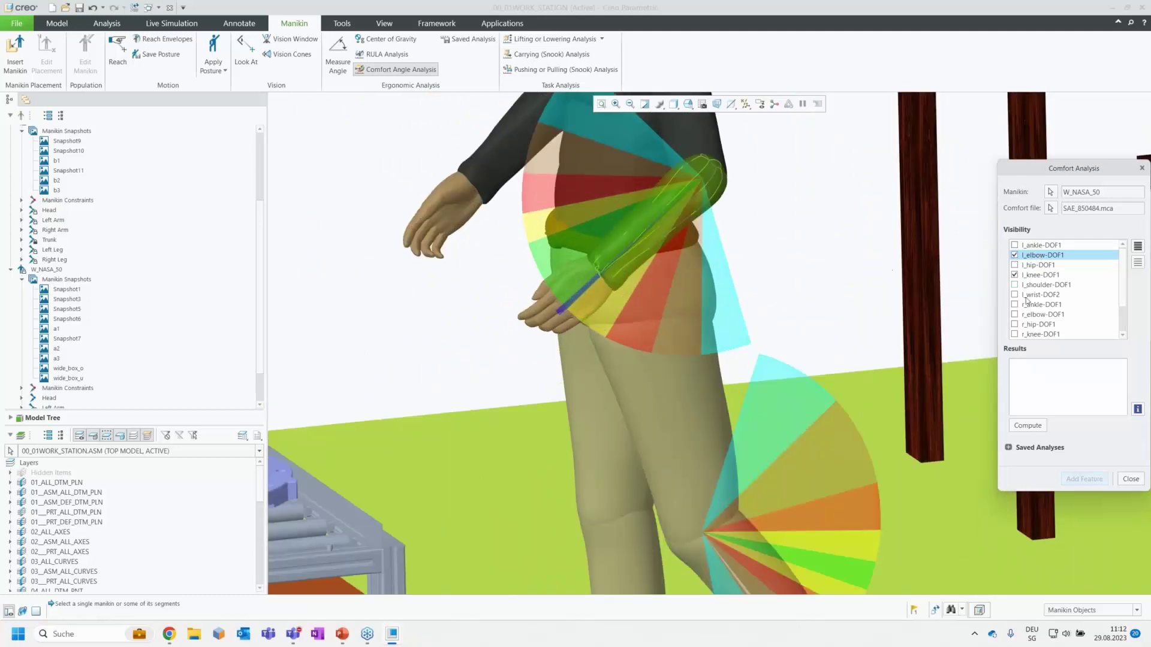
{"action": "left_click", "coordinate": [1039, 425]}
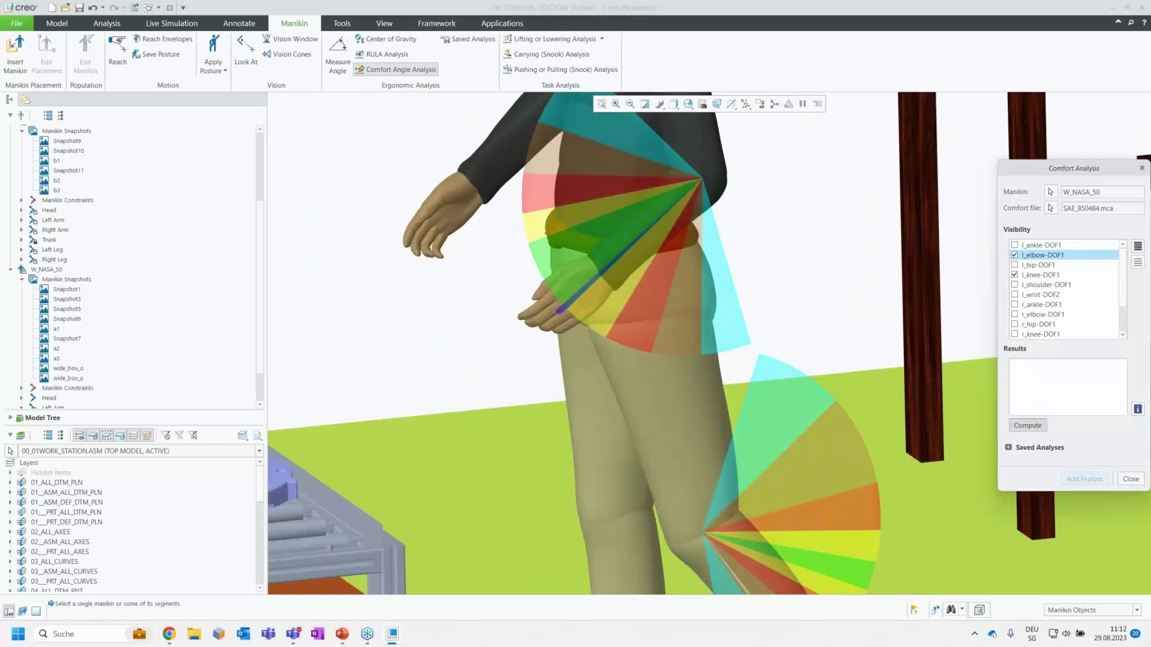
{"action": "left_click_drag", "start_coordinate": [998, 492], "coordinate": [960, 558]}
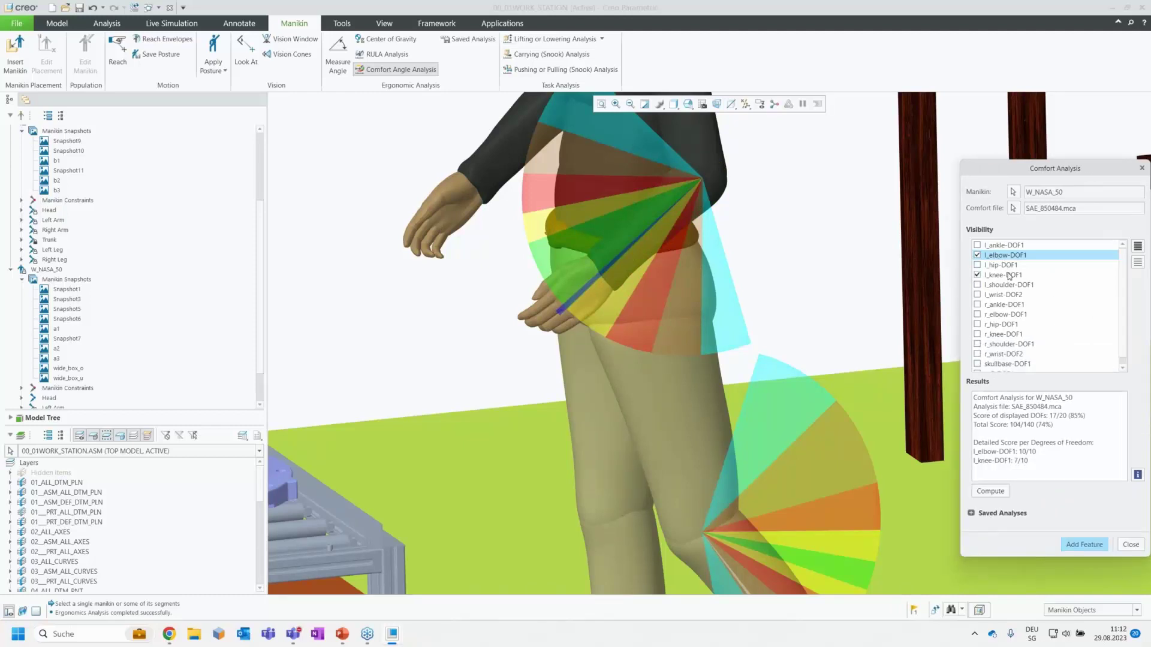
Display the comfort ranges of all joints on W_NASA_50, recompute the scores and close the comfort analysis.
{"action": "left_click", "coordinate": [1137, 247]}
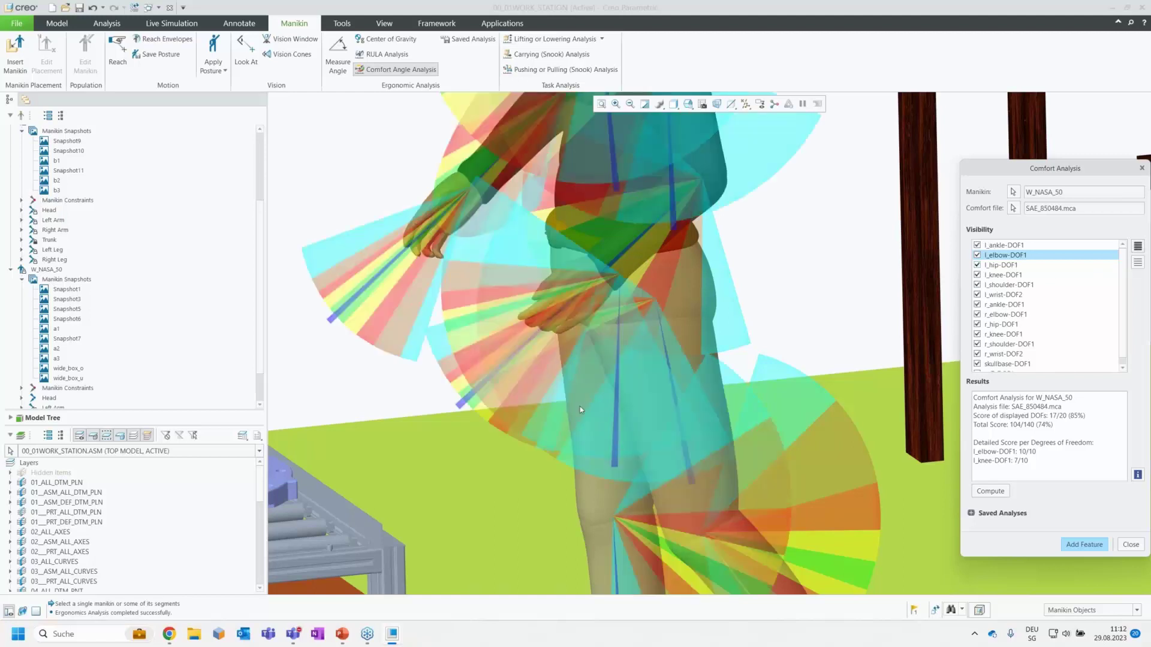
{"action": "scroll", "coordinate": [599, 398], "scroll_direction": "down", "scroll_amount": 5}
{"action": "scroll", "coordinate": [584, 390], "scroll_direction": "down", "scroll_amount": 1}
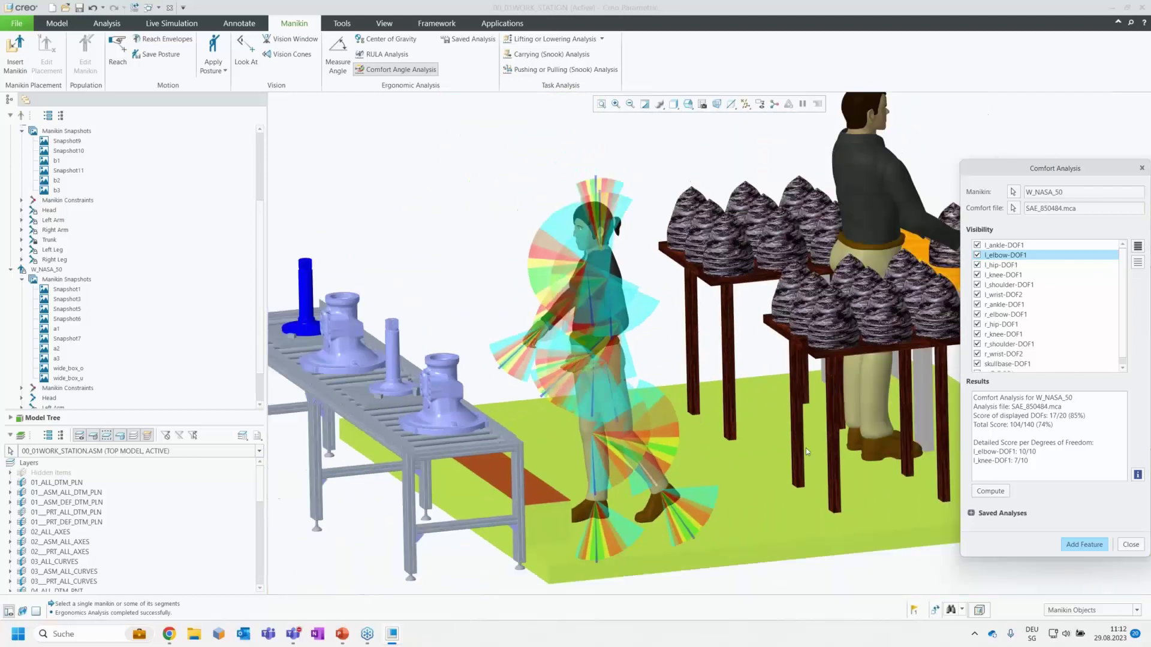
{"action": "left_click", "coordinate": [987, 489]}
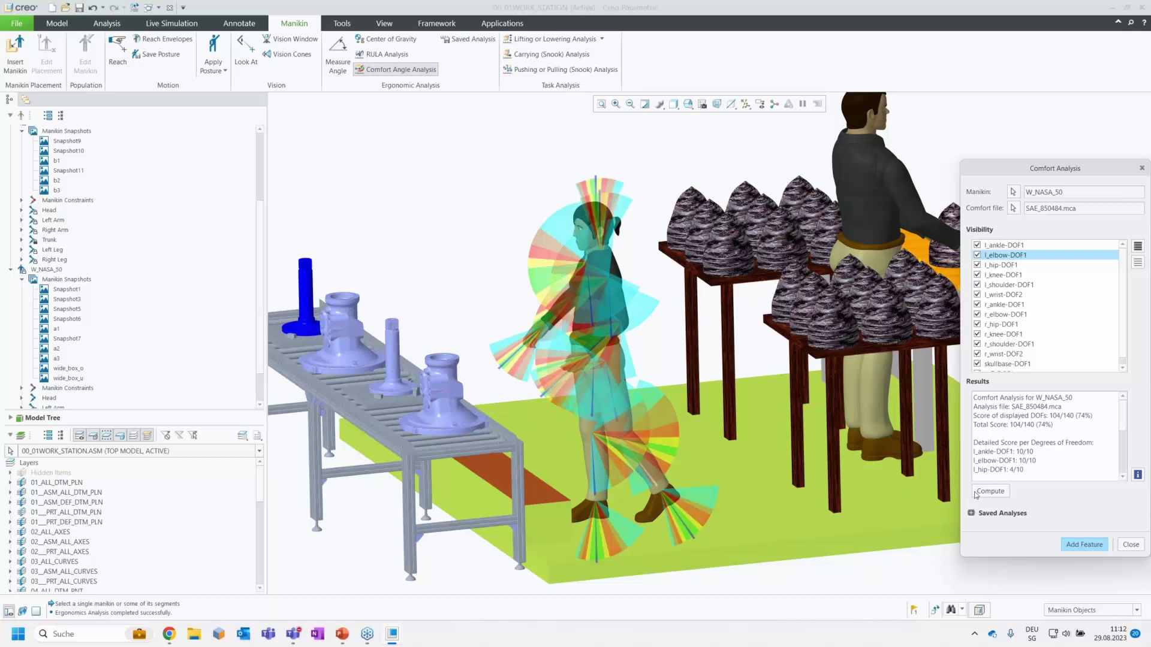
{"action": "left_click", "coordinate": [1131, 545]}
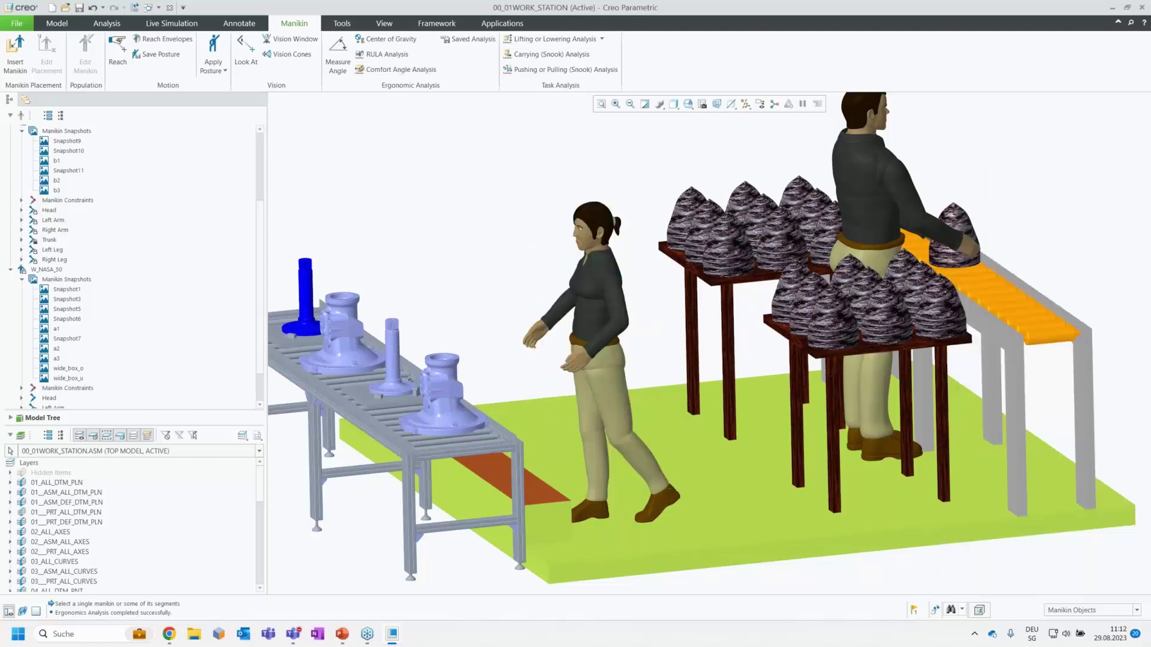
Compute a RULA analysis for the right arm of W_NASA_50 with a load of ≤ 2 kg.
{"action": "left_click", "coordinate": [395, 57]}
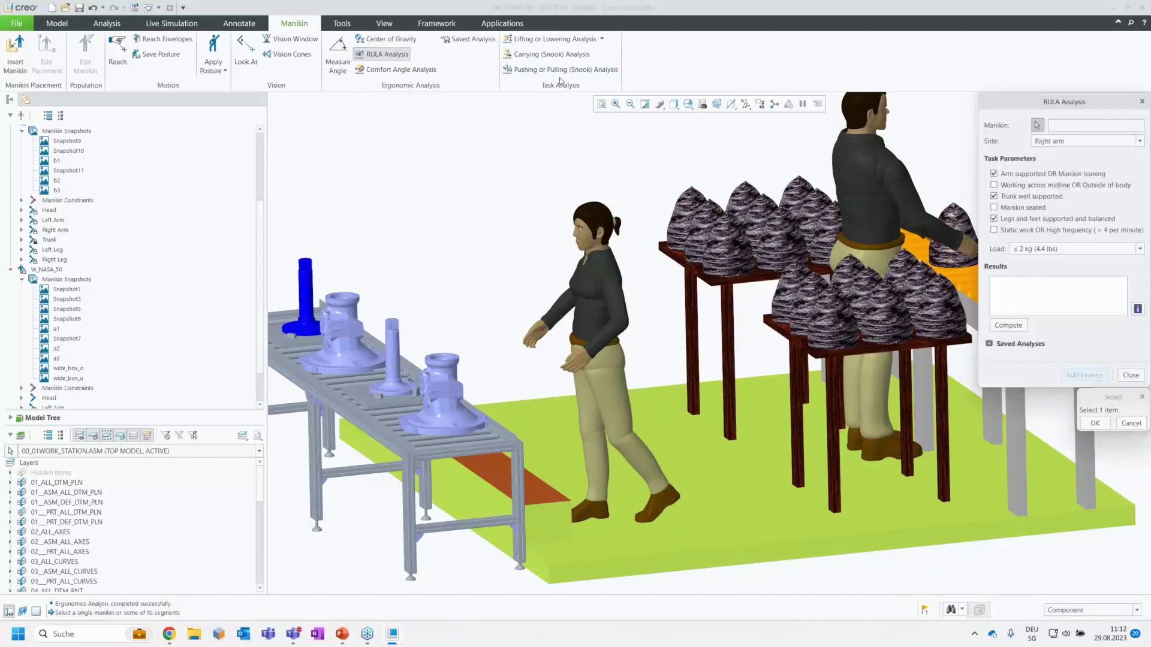
{"action": "left_click", "coordinate": [614, 267]}
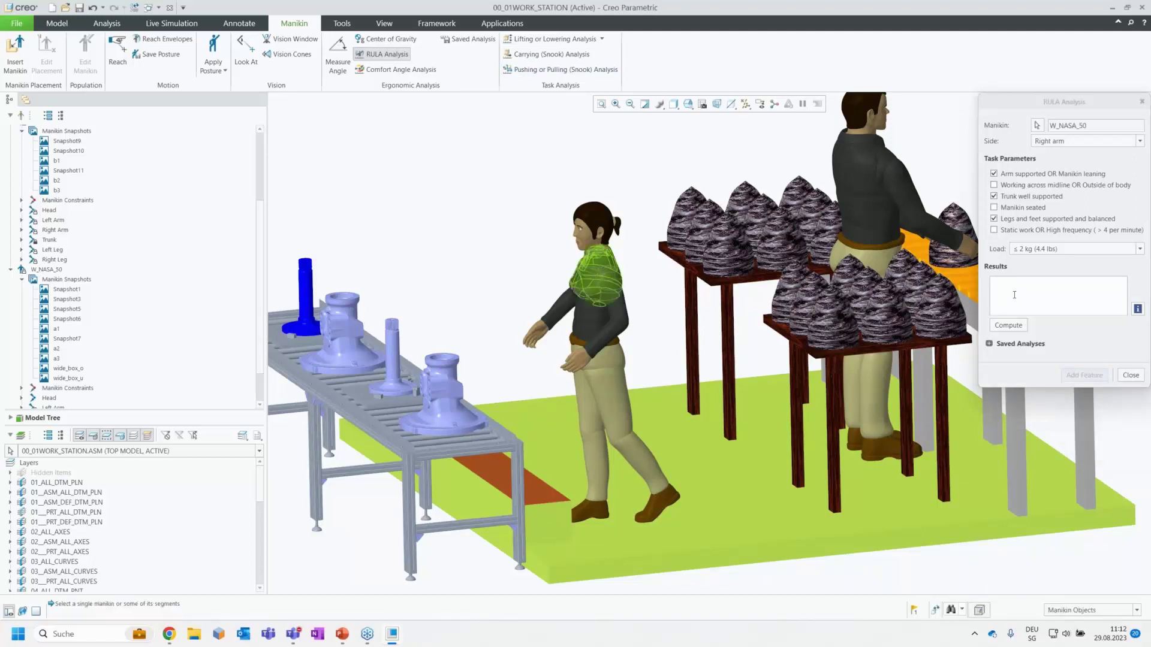
{"action": "left_click", "coordinate": [1024, 326]}
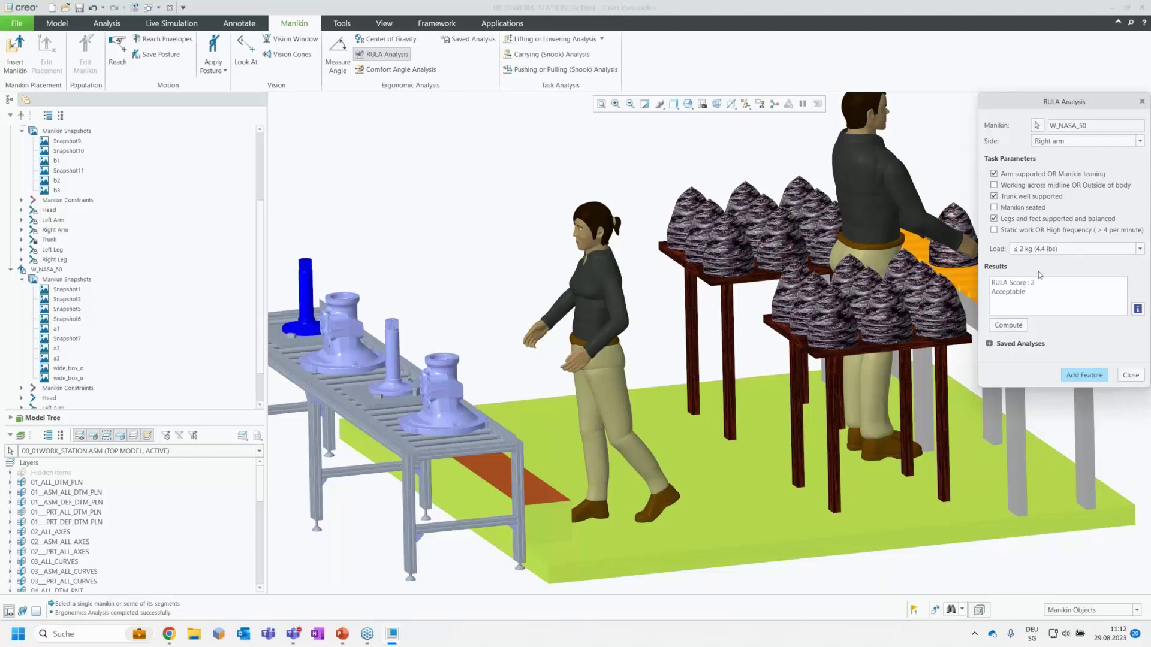
Set the RULA load to > 10 kg (repeated or shocks), recompute, examine the recommendation and close the analysis.
{"action": "left_click", "coordinate": [1039, 254]}
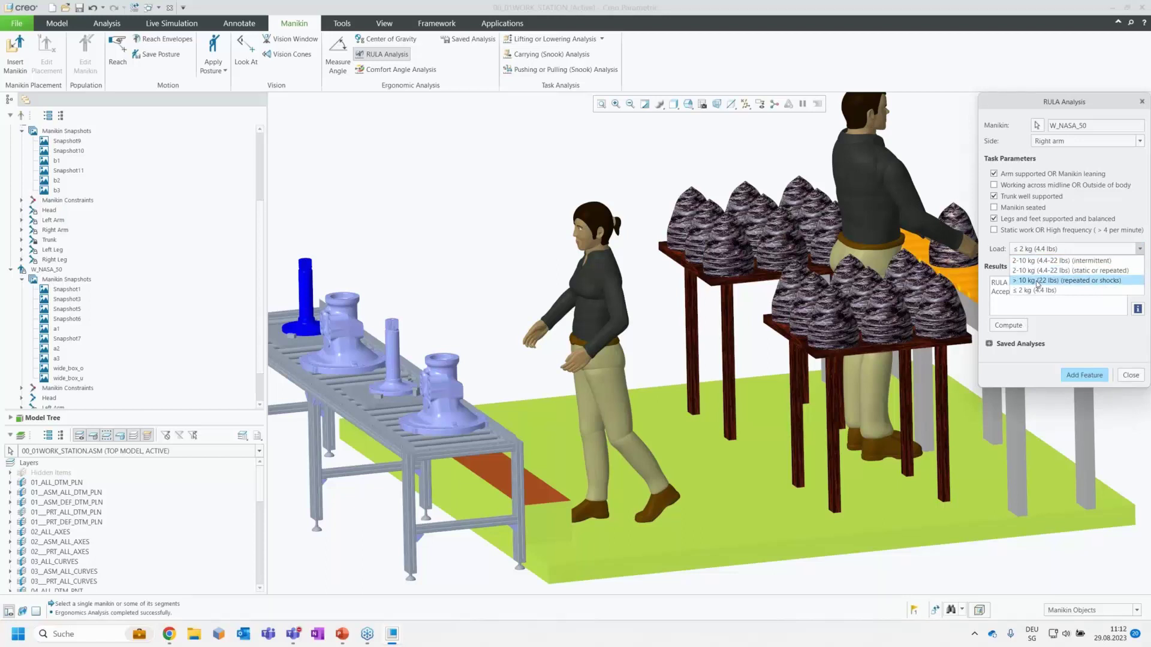
{"action": "left_click", "coordinate": [1037, 281]}
{"action": "left_click", "coordinate": [1014, 327]}
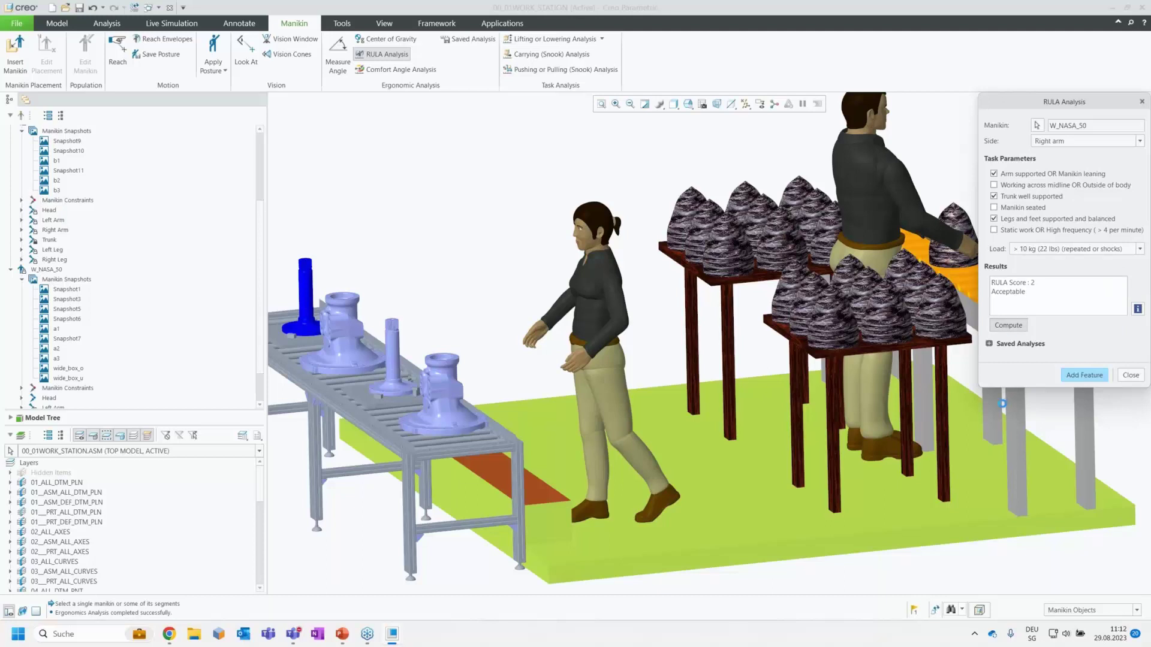
{"action": "left_click_drag", "start_coordinate": [979, 388], "coordinate": [951, 465]}
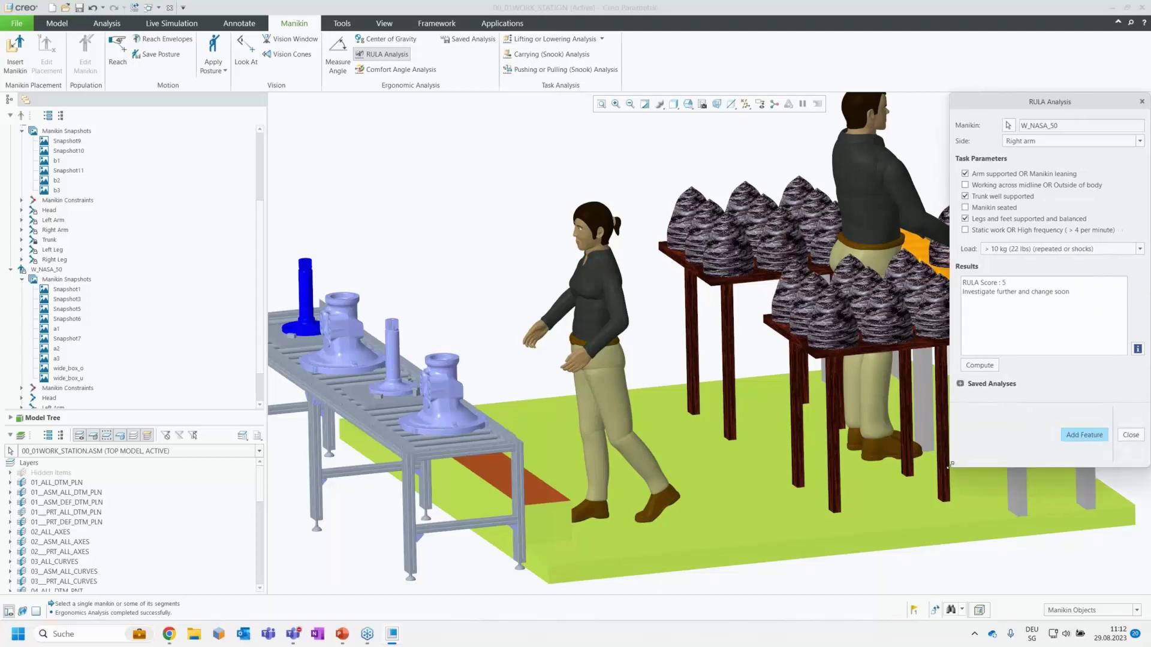
{"action": "left_click_drag", "start_coordinate": [962, 292], "coordinate": [1095, 302]}
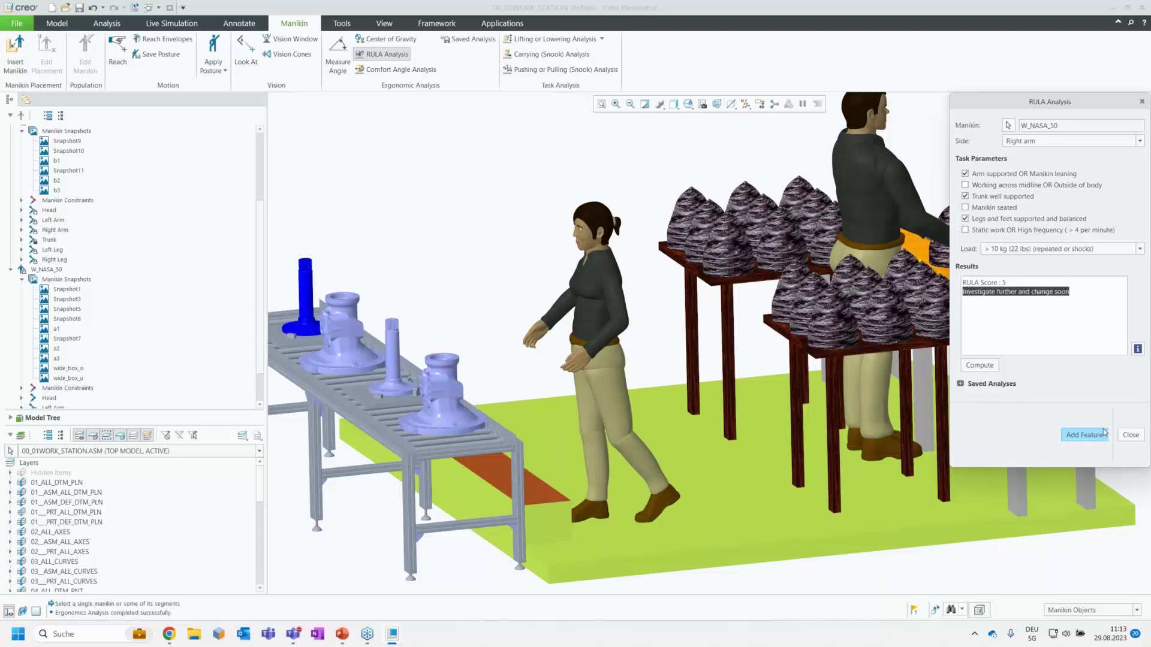
{"action": "left_click", "coordinate": [1131, 434]}
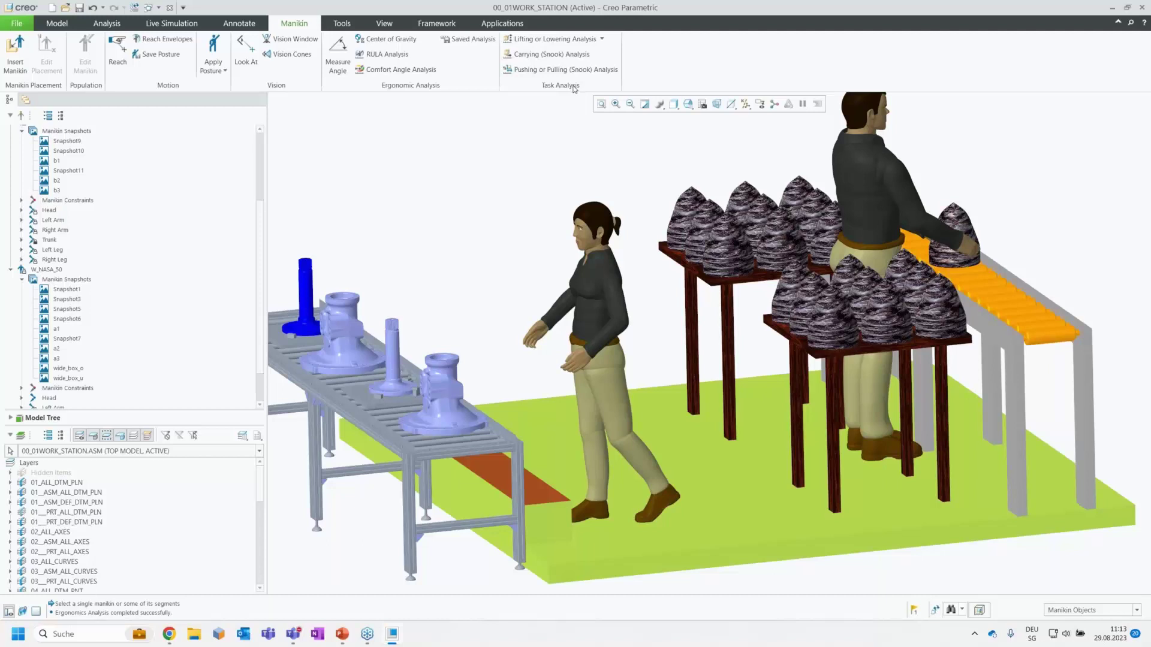
Set up a NIOSH lifting and lowering analysis for W_NASA_50 with initial posture WB_1, previewing it, and final posture WB_2.
{"action": "left_click", "coordinate": [556, 42]}
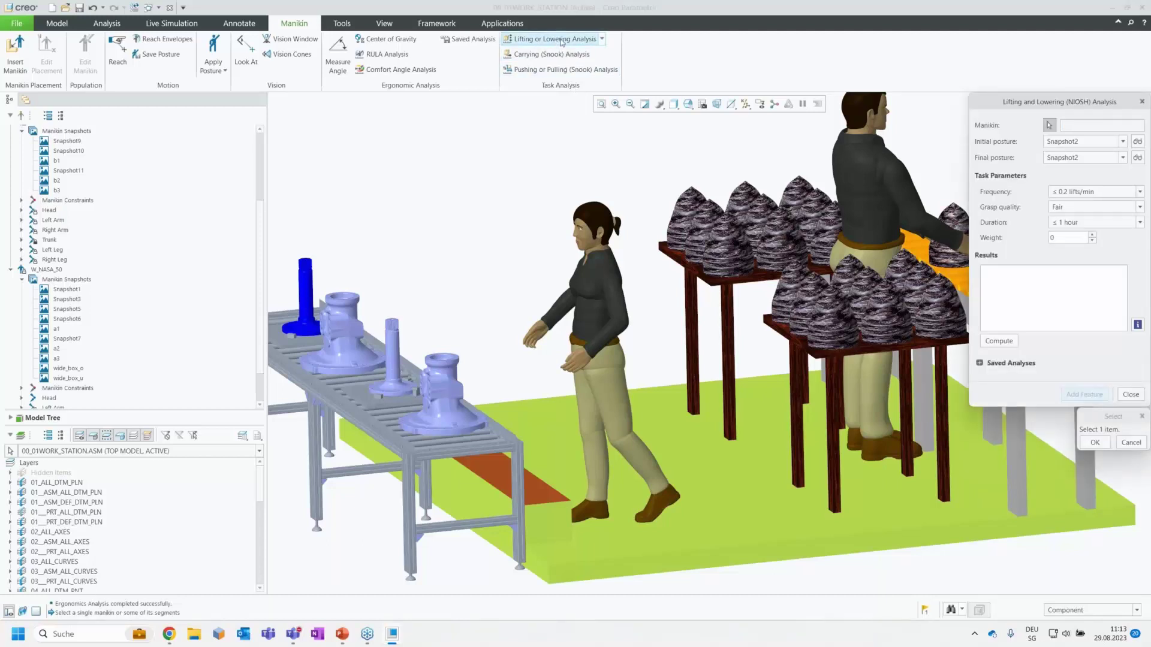
{"action": "left_click", "coordinate": [595, 269]}
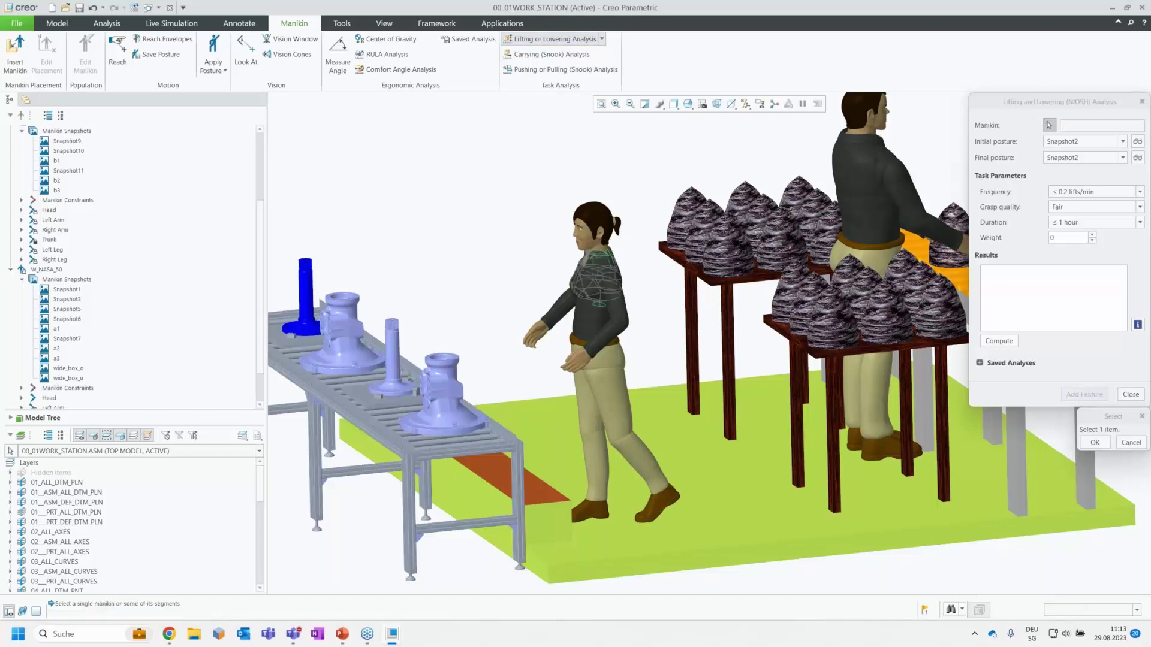
{"action": "left_click", "coordinate": [1123, 141]}
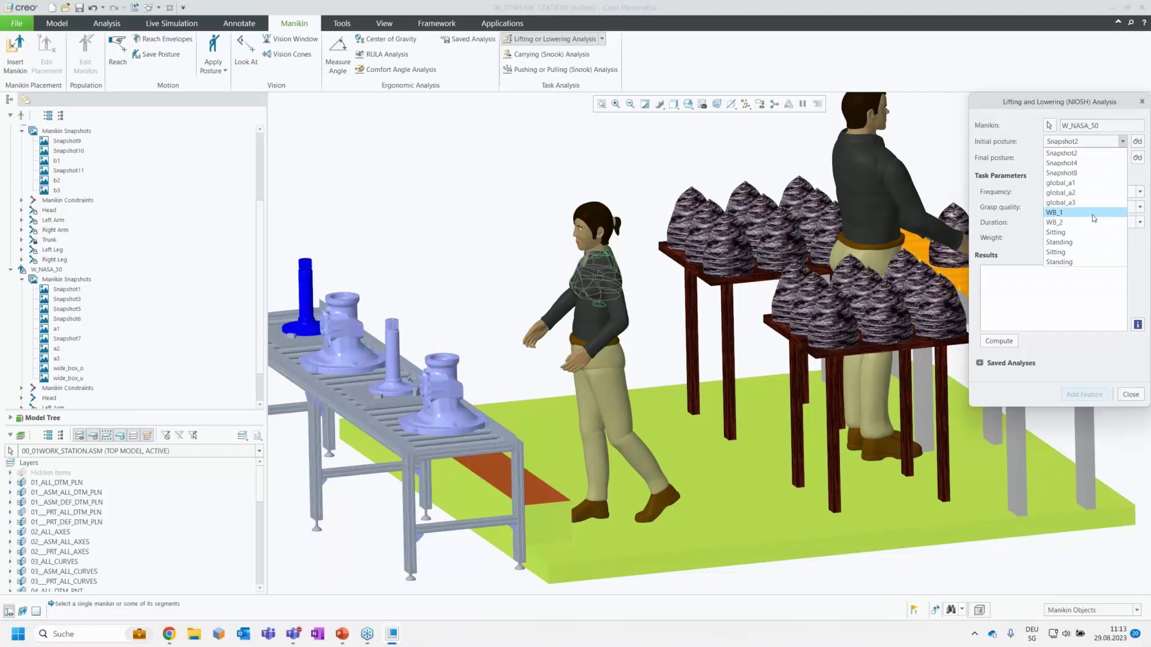
{"action": "left_click", "coordinate": [1092, 212]}
{"action": "left_click", "coordinate": [1137, 141]}
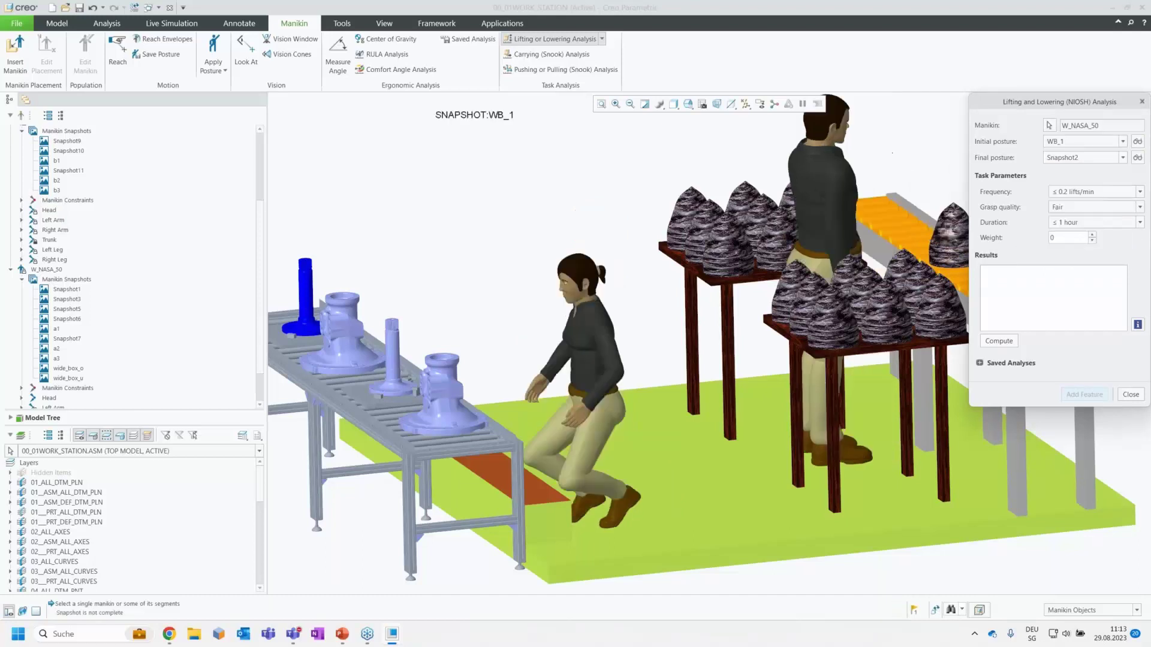
{"action": "left_click", "coordinate": [1122, 158]}
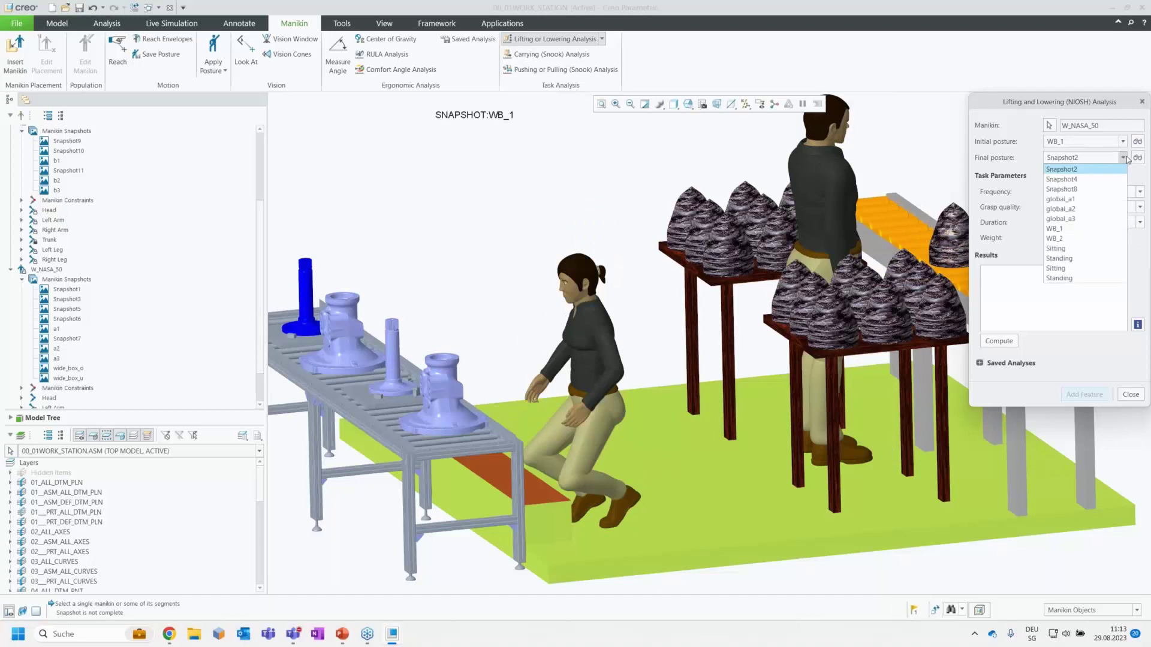
{"action": "left_click", "coordinate": [1098, 237]}
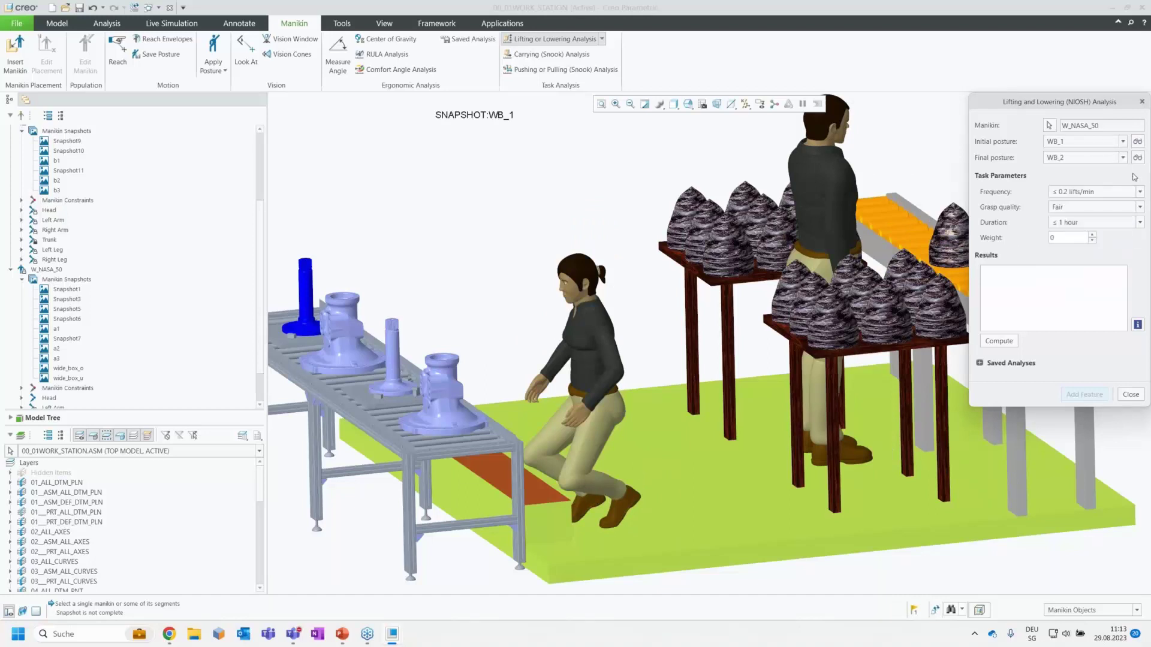
Preview the final posture WB_2, set the lifted weight to 15 and compute the NIOSH lifting and lowering analysis.
{"action": "left_click", "coordinate": [1138, 157]}
{"action": "left_click", "coordinate": [1078, 237]}
{"action": "type", "text": "1"}
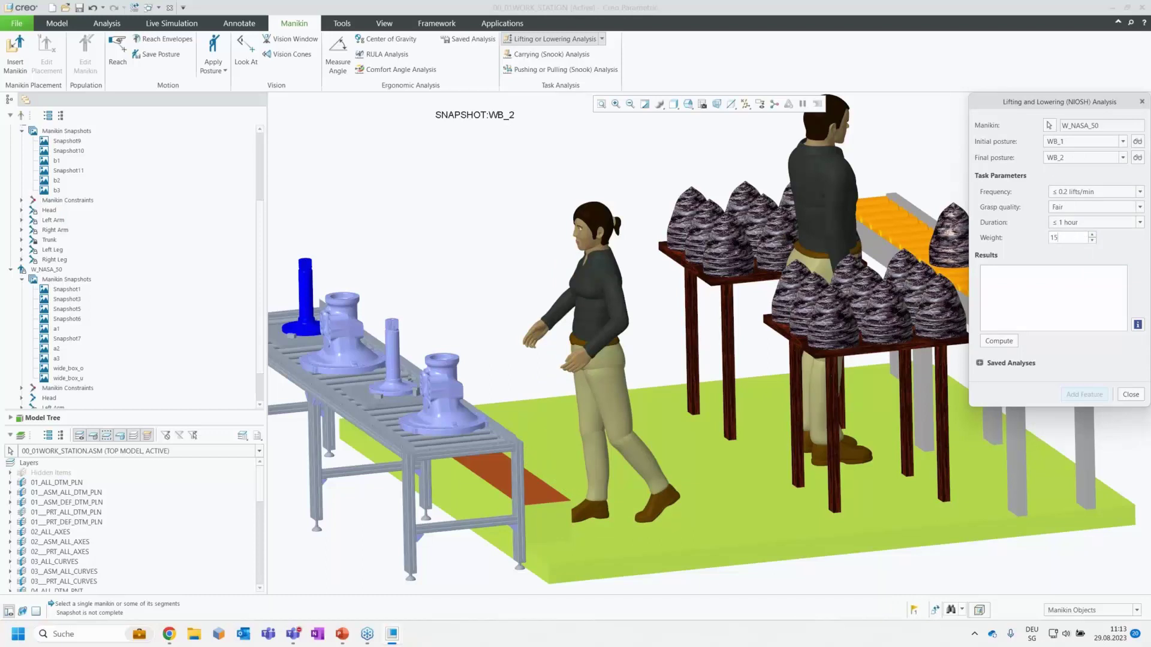
{"action": "type", "text": "5"}
{"action": "left_click", "coordinate": [1004, 342]}
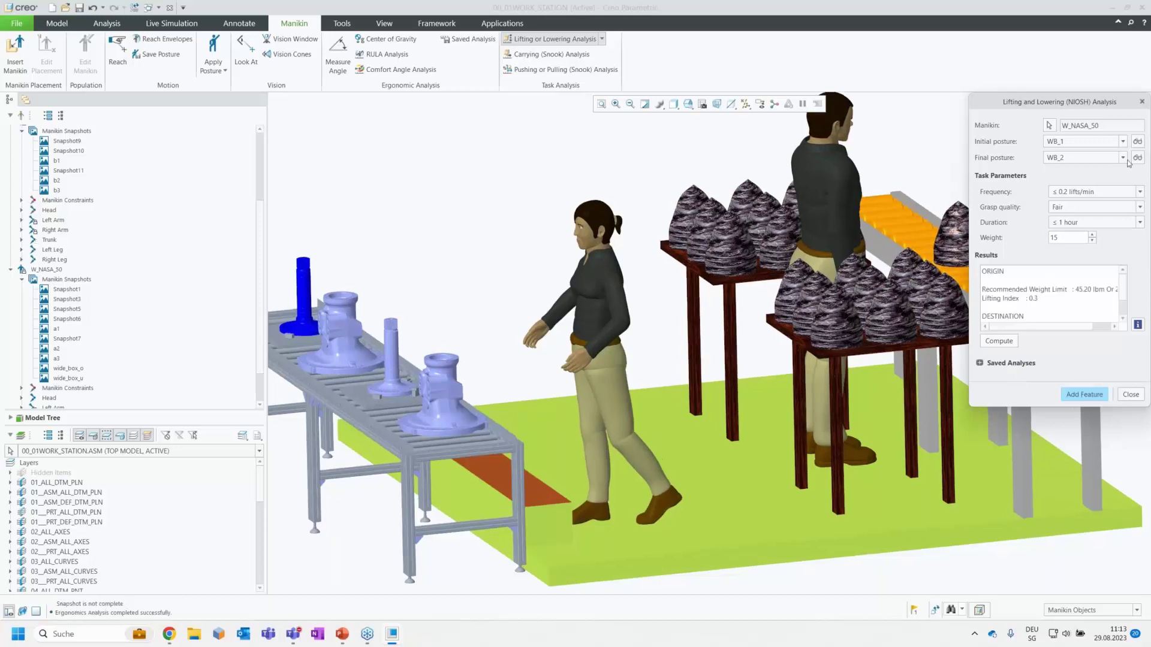
Review the recommended weight limits and lifting indices for origin and destination, and close the NIOSH analysis.
{"action": "left_click_drag", "start_coordinate": [1122, 301], "coordinate": [1121, 318]}
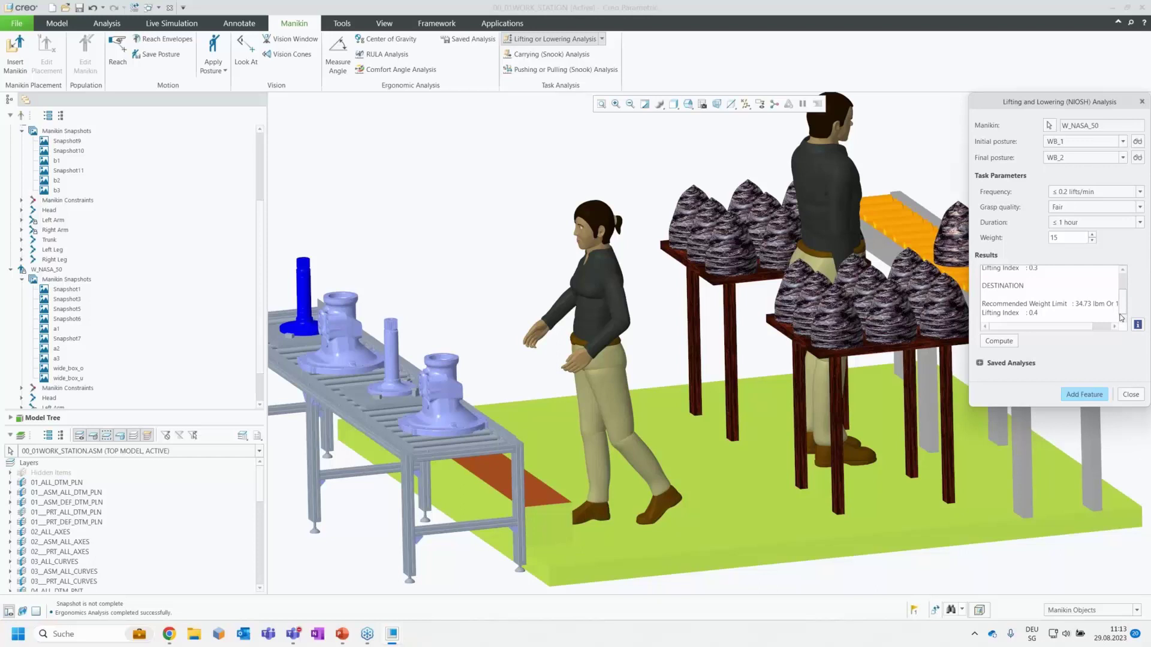
{"action": "scroll", "coordinate": [1020, 297], "scroll_direction": "up", "scroll_amount": 1}
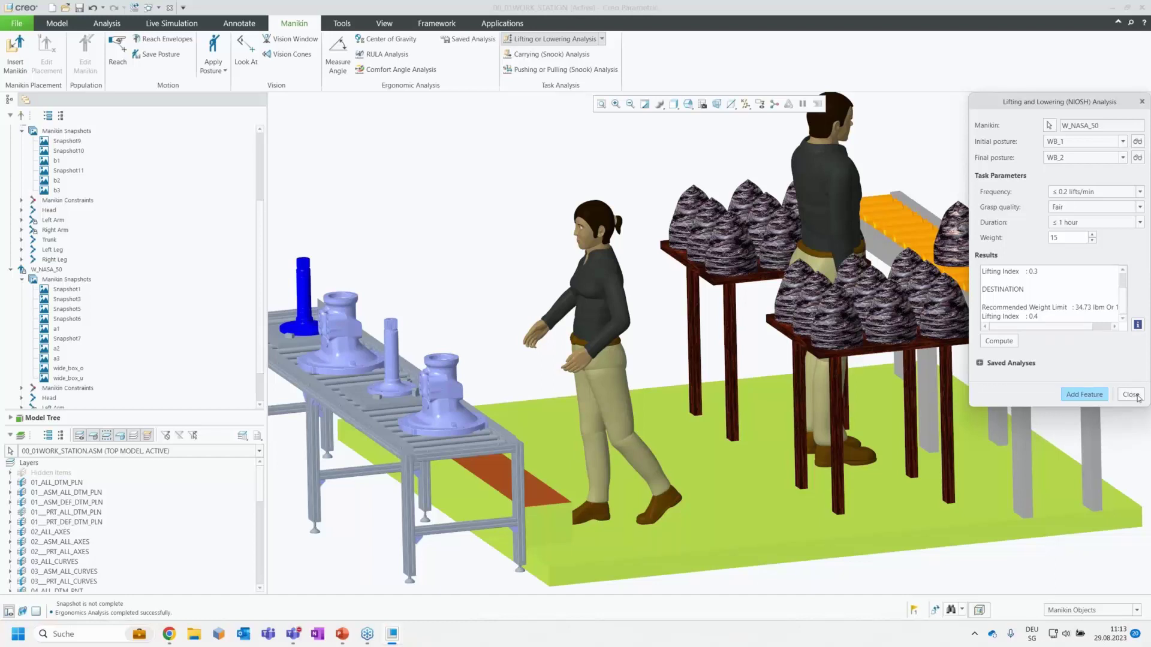
{"action": "left_click", "coordinate": [1130, 395]}
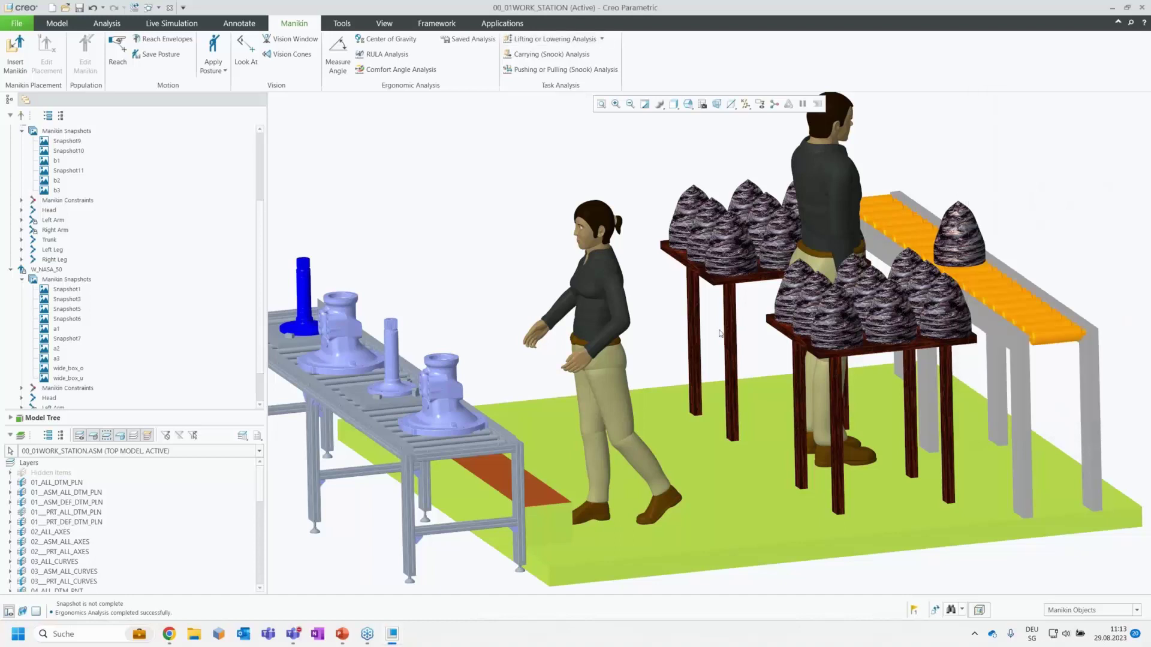
Close the work station assembly and erase all non-displayed objects from the session.
{"action": "scroll", "coordinate": [690, 300], "scroll_direction": "down", "scroll_amount": 5}
{"action": "scroll", "coordinate": [668, 267], "scroll_direction": "up", "scroll_amount": 5}
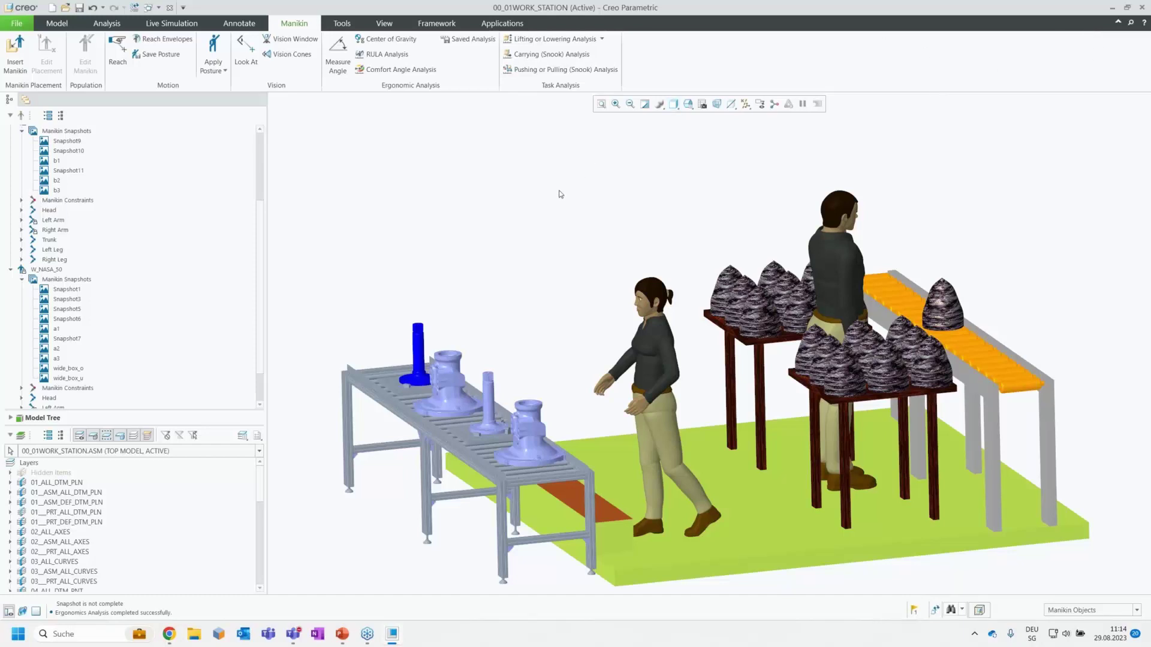
{"action": "key", "text": "ctrl+w"}
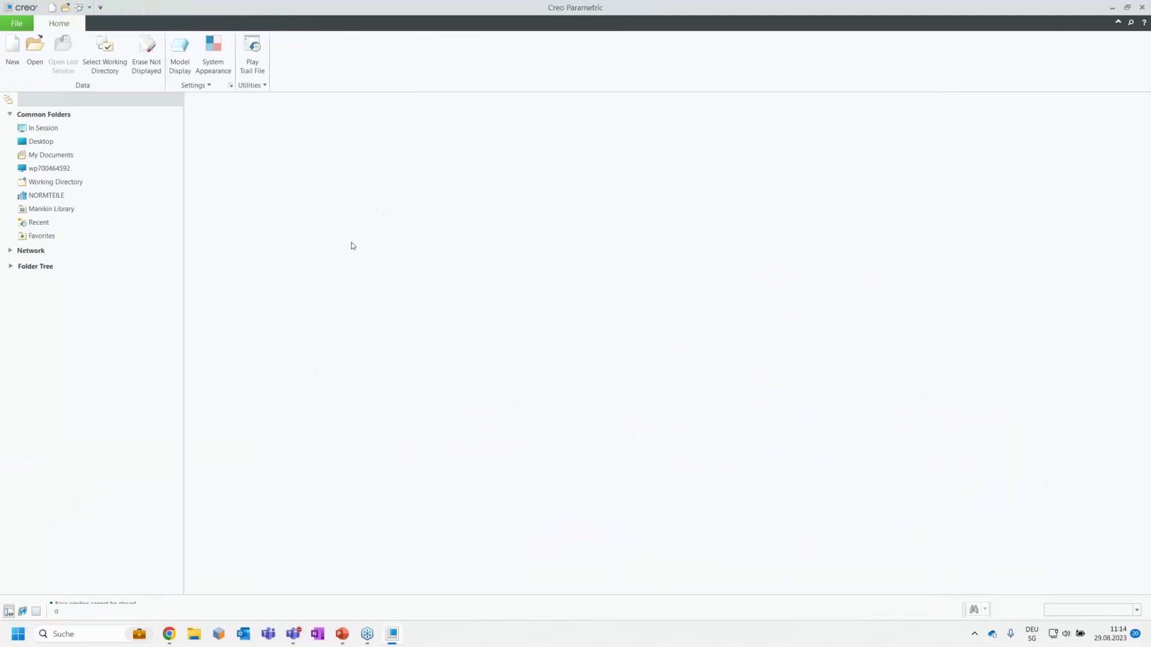
{"action": "left_click", "coordinate": [149, 46]}
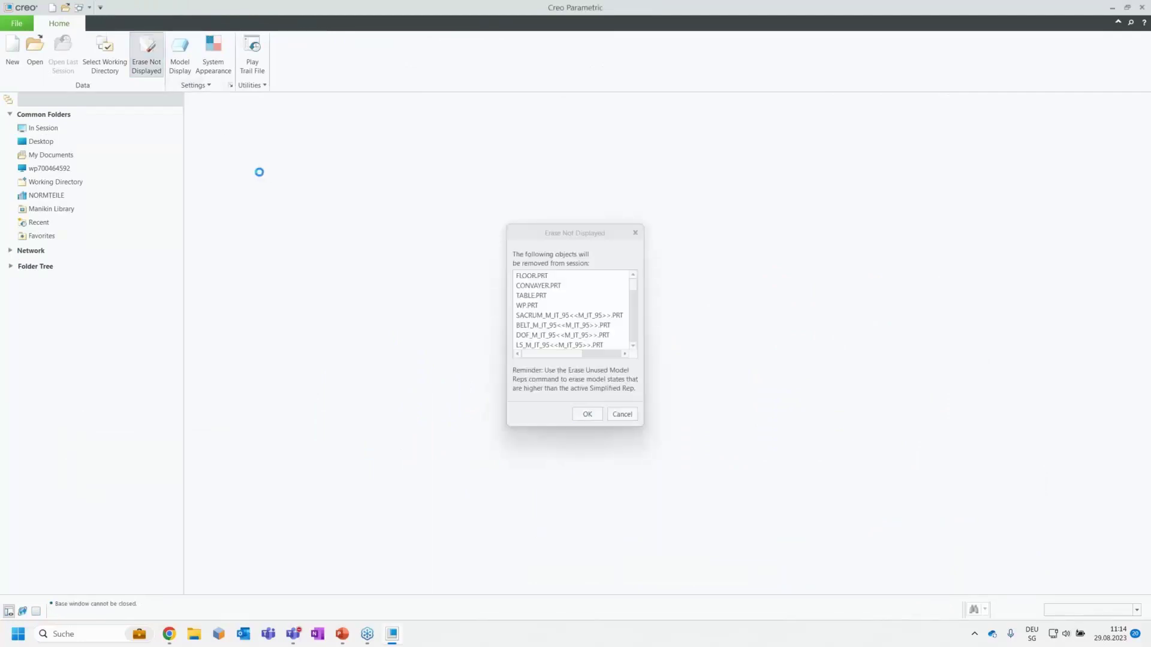
{"action": "left_click", "coordinate": [591, 414]}
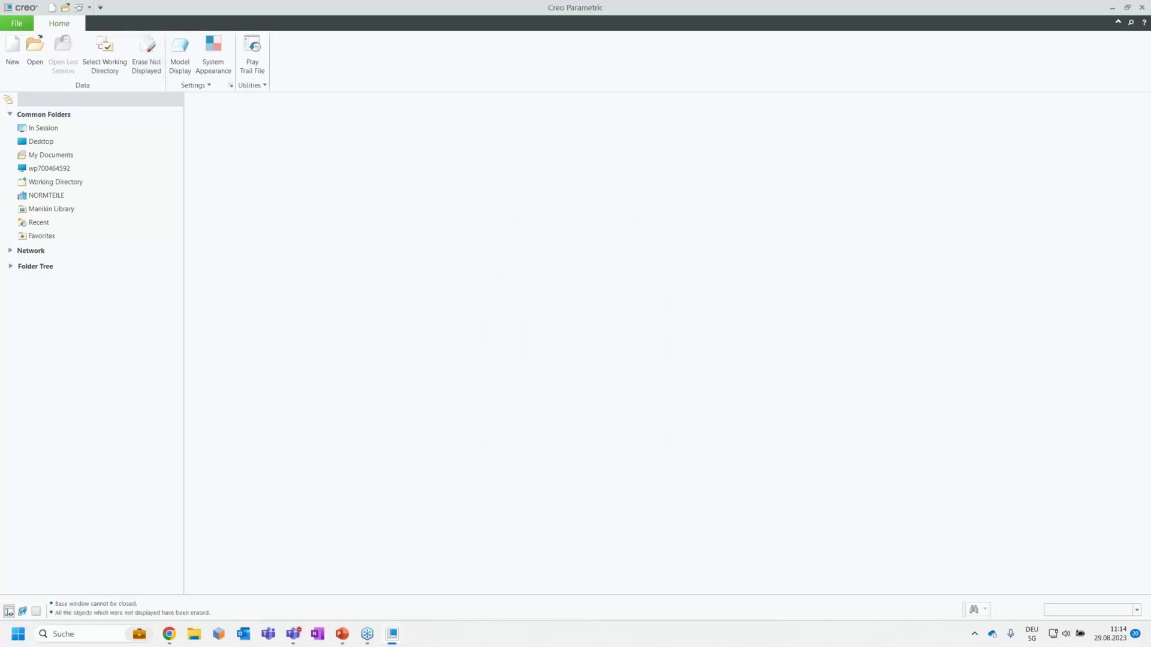
Set the working directory to the 006_Visual_Field_Reflecion_Analysis folder inside Data.
{"action": "key", "text": "w"}
{"action": "key", "text": "d"}
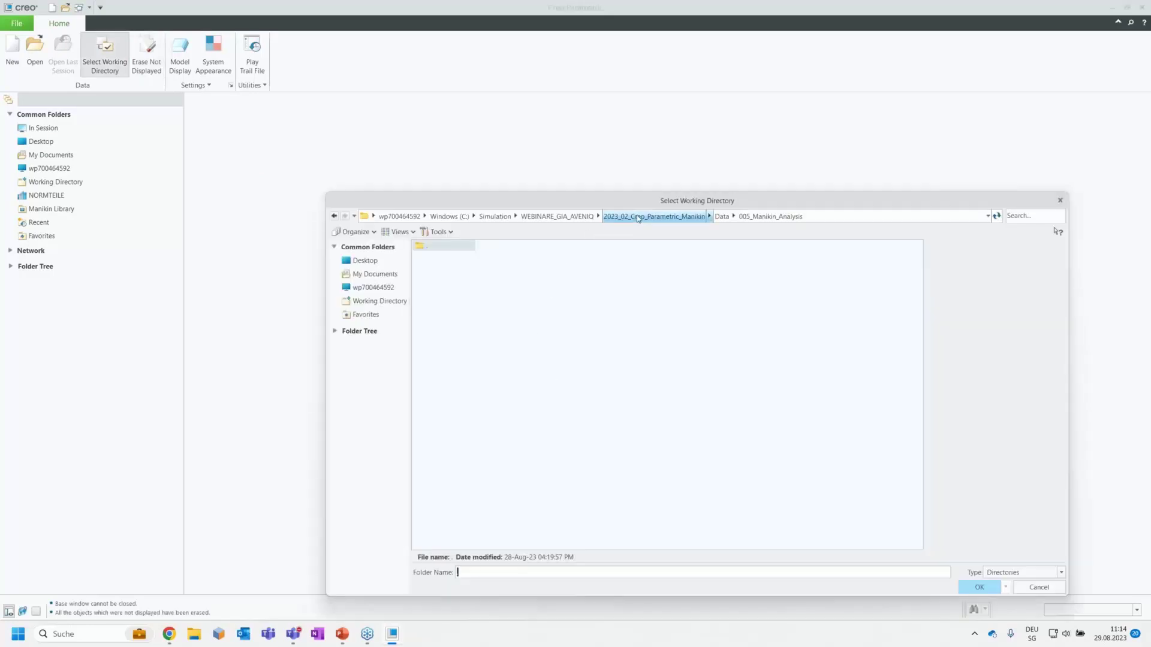
{"action": "left_click", "coordinate": [721, 217]}
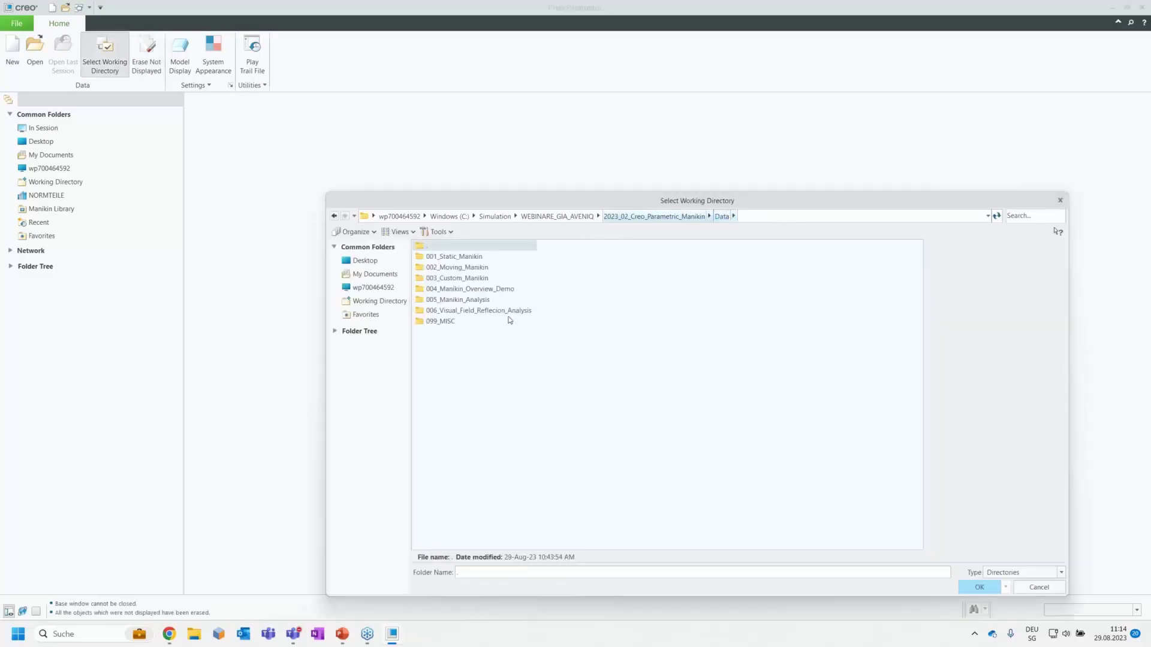
{"action": "left_click", "coordinate": [457, 313]}
{"action": "double_click", "coordinate": [457, 312]}
{"action": "key", "text": "Return"}
Filter the working directory's files by "top" and open the assembly top-dog.asm.
{"action": "key", "text": "ctrl+o"}
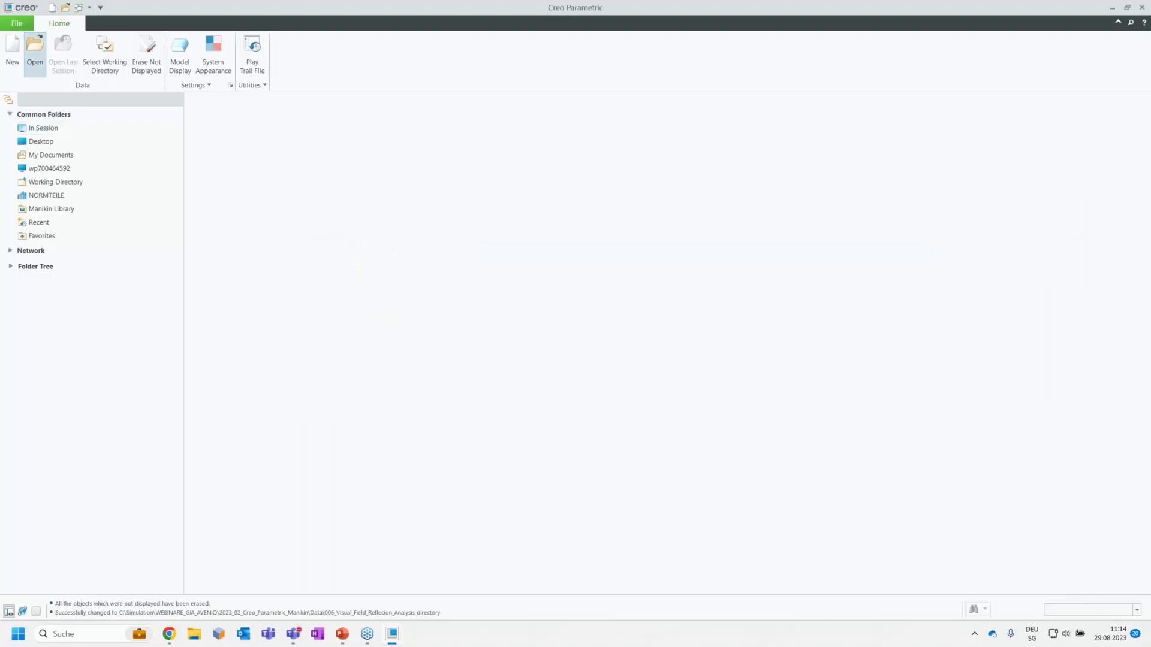
{"action": "left_click", "coordinate": [1020, 219]}
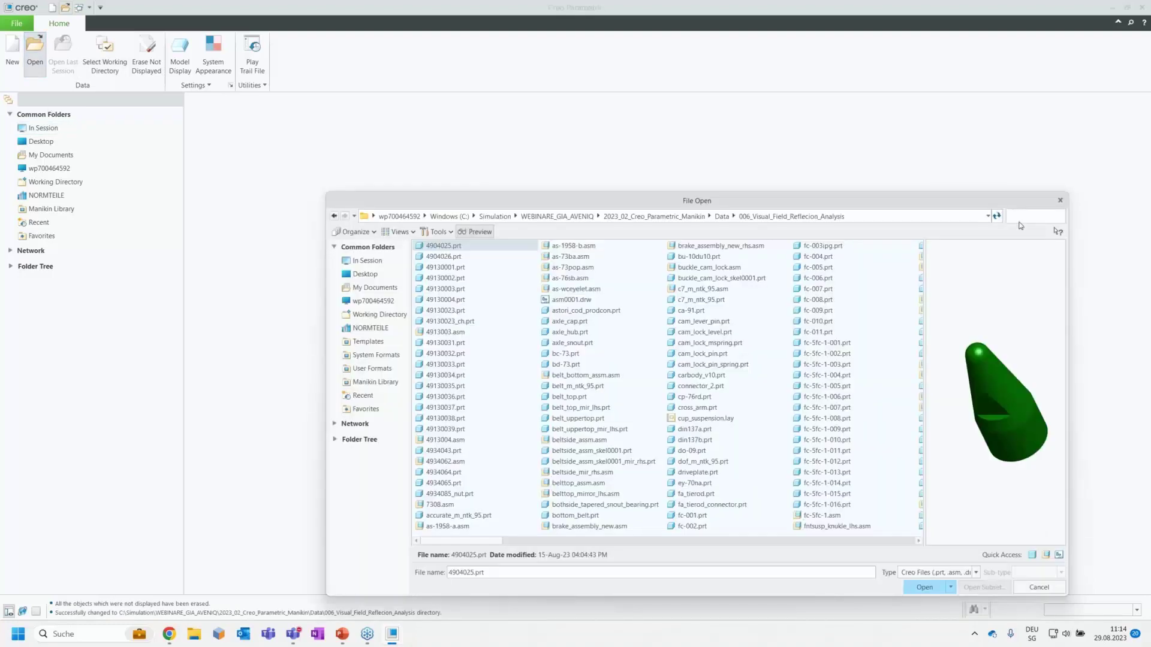
{"action": "type", "text": "top"}
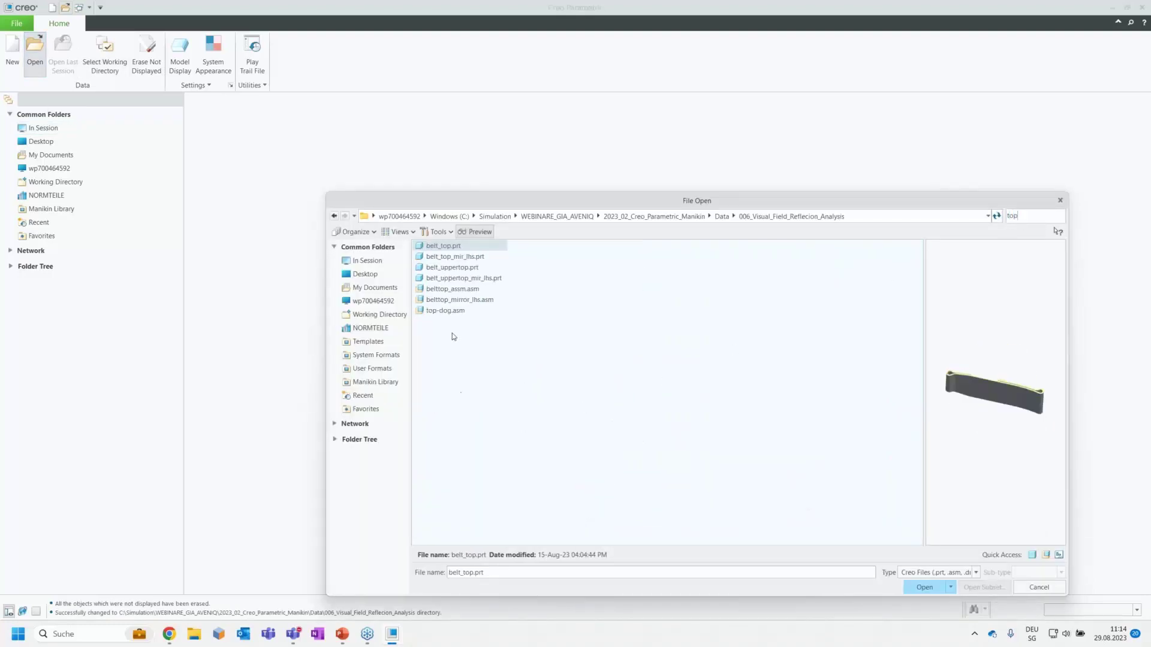
{"action": "left_click", "coordinate": [444, 311]}
{"action": "double_click", "coordinate": [446, 311]}
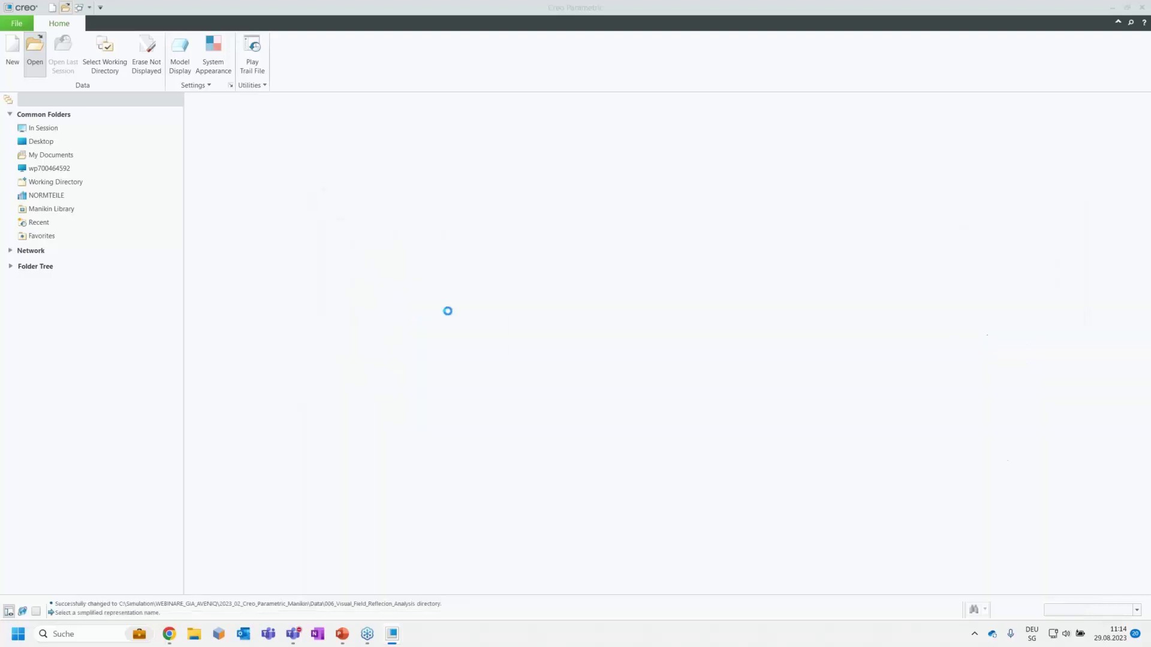
{"action": "left_click", "coordinate": [571, 398]}
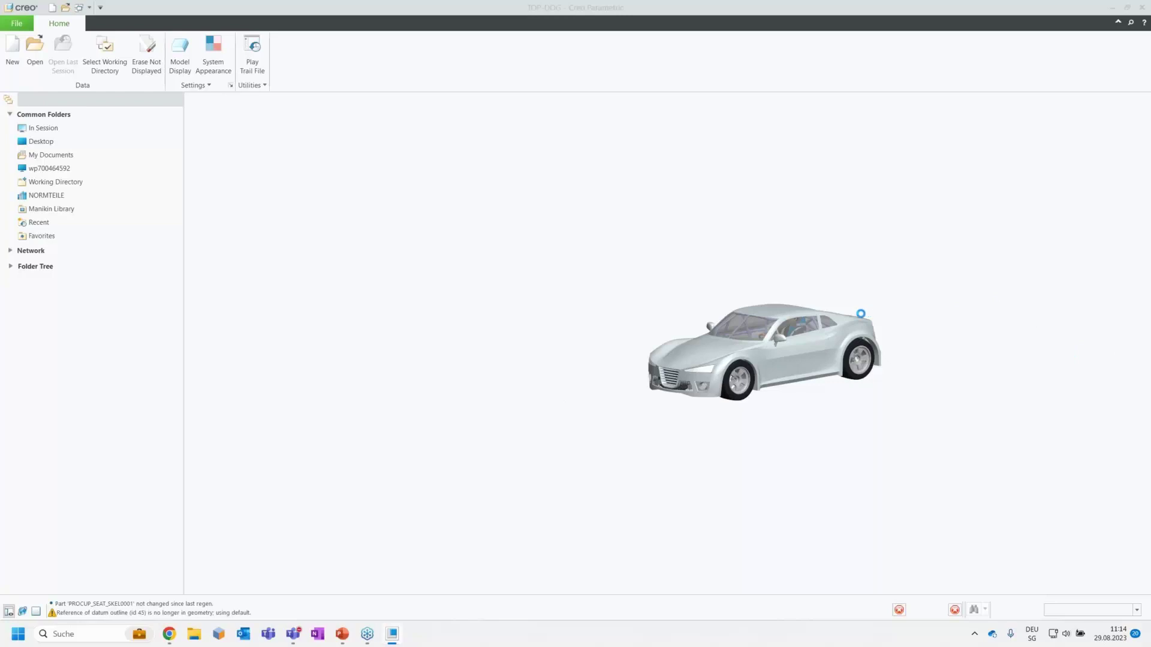
Examine the driver inside the car and locate the eye point APNT_CENTER_EYES in the assembly.
{"action": "scroll", "coordinate": [782, 316], "scroll_direction": "down", "scroll_amount": 3}
{"action": "scroll", "coordinate": [740, 317], "scroll_direction": "down", "scroll_amount": 5}
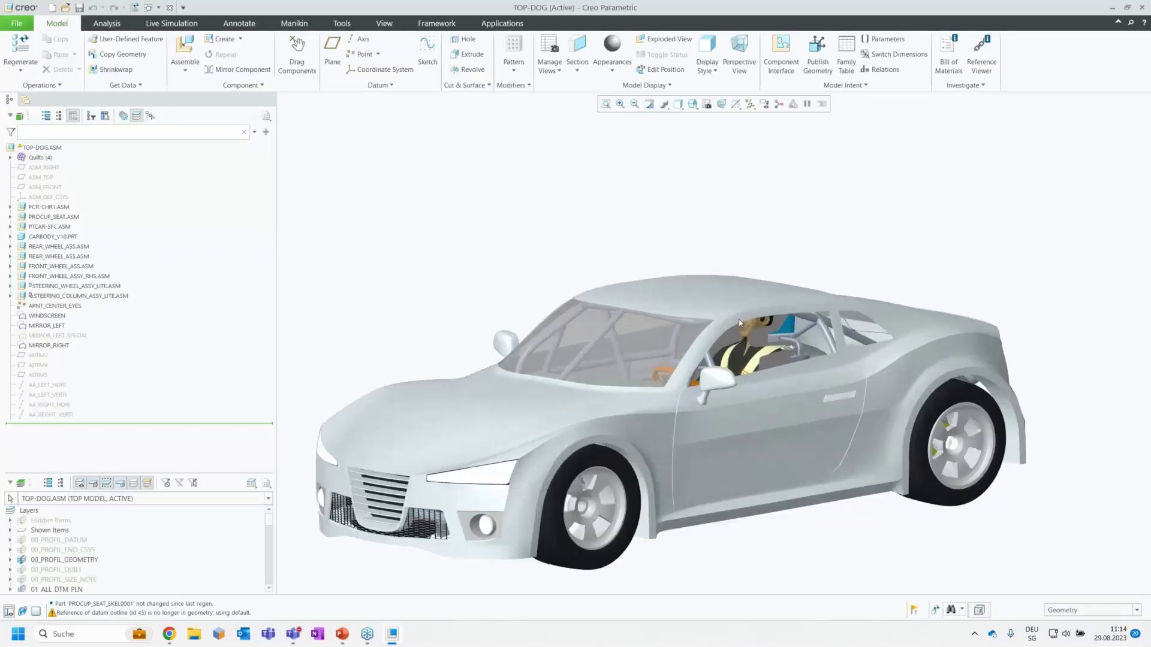
{"action": "scroll", "coordinate": [740, 322], "scroll_direction": "up", "scroll_amount": 3}
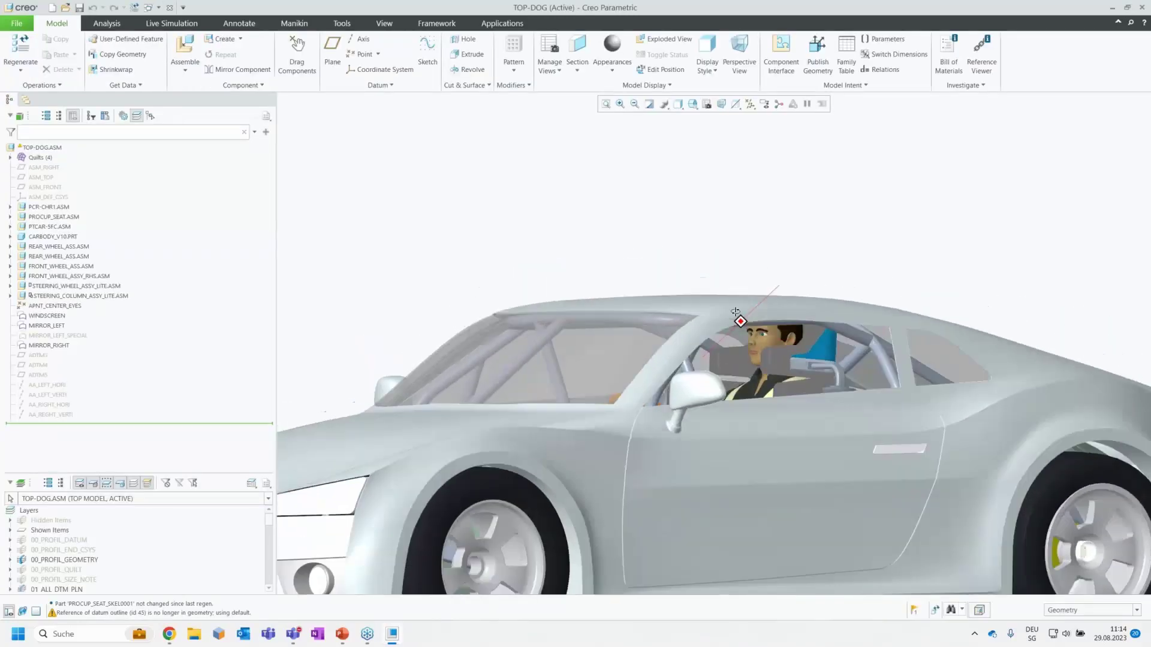
{"action": "left_click", "coordinate": [55, 306]}
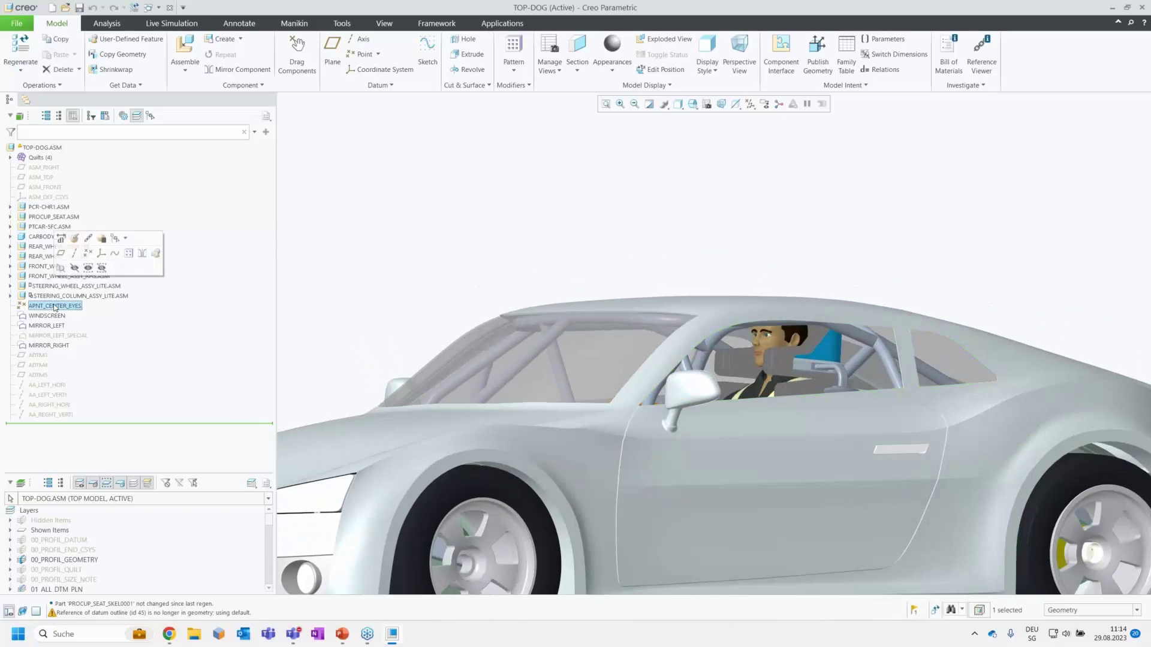
{"action": "left_click", "coordinate": [444, 247]}
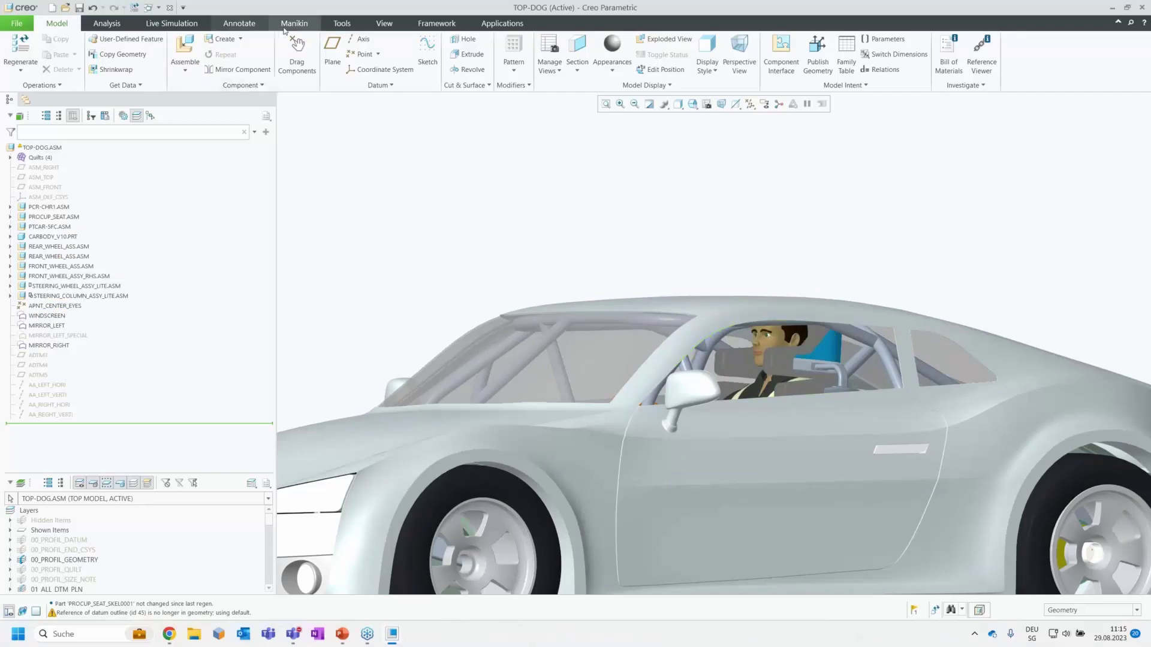
Create a direct visual field cone with eye point APNT_CENTER_EYES looking through the WINDSCREEN quilt.
{"action": "left_click", "coordinate": [107, 24]}
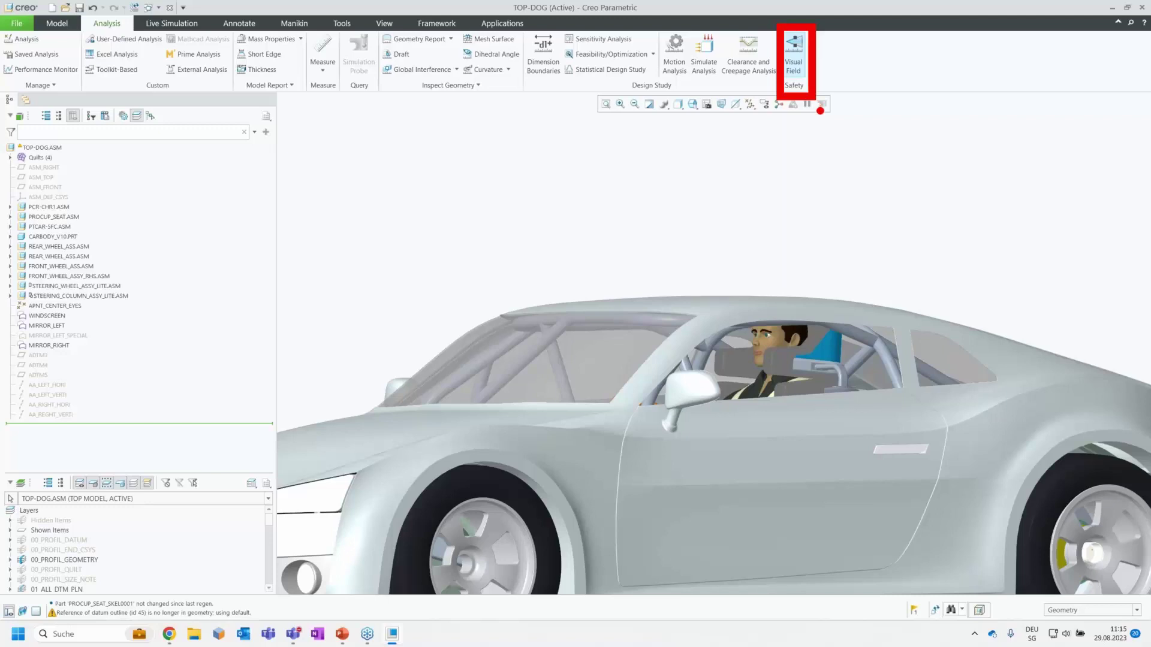
{"action": "left_click", "coordinate": [797, 53]}
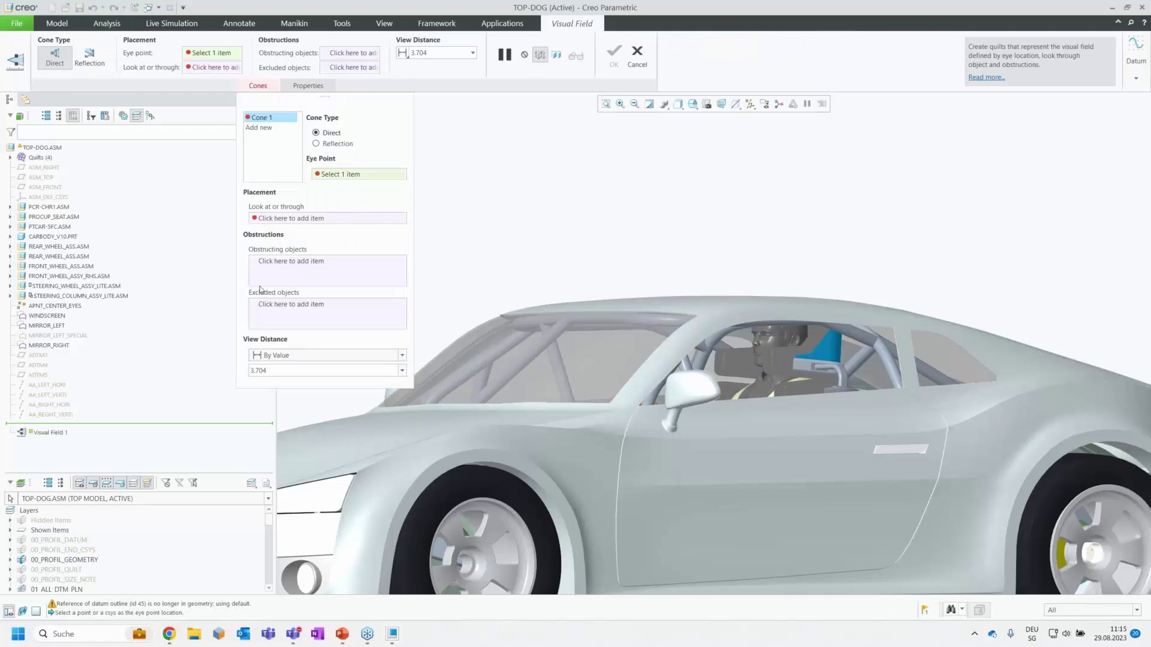
{"action": "left_click", "coordinate": [762, 334]}
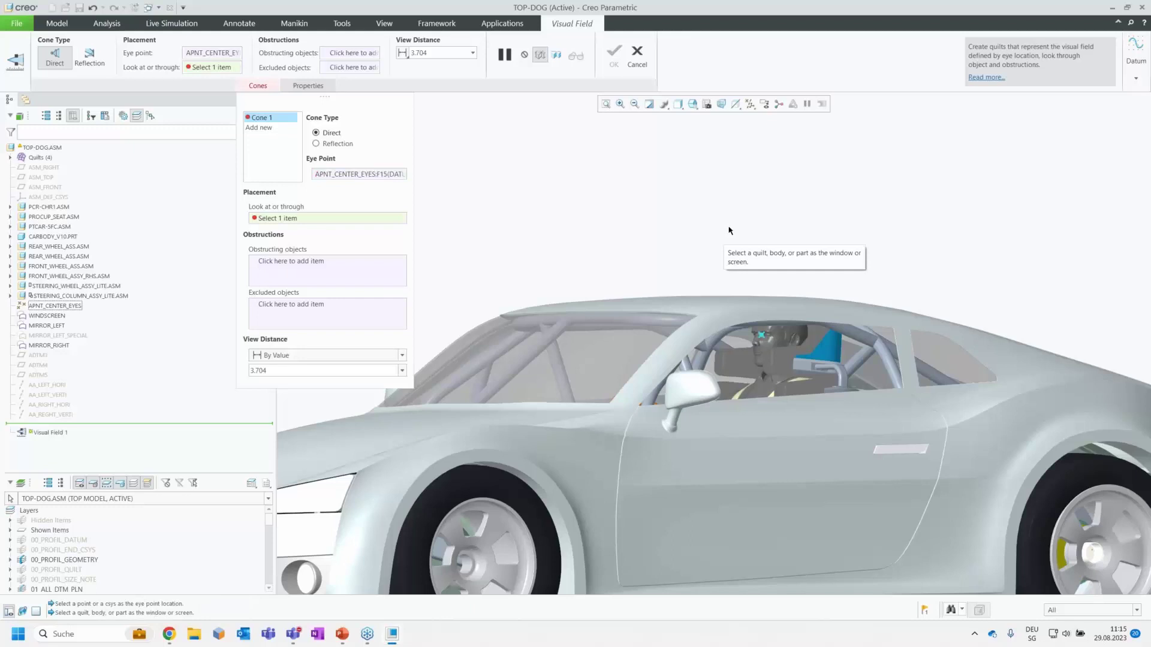
{"action": "left_click", "coordinate": [621, 344]}
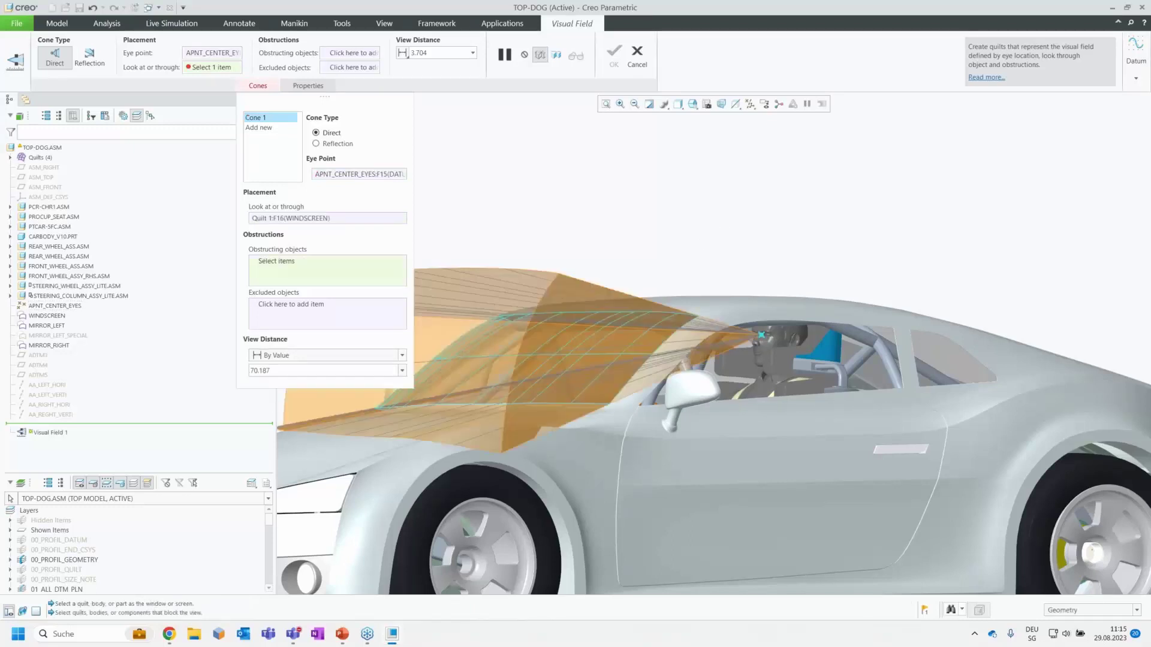
Set the windscreen cone's view distance to 250.
{"action": "middle_click_drag", "start_coordinate": [747, 254], "coordinate": [834, 342]}
{"action": "scroll", "coordinate": [621, 419], "scroll_direction": "up", "scroll_amount": 3}
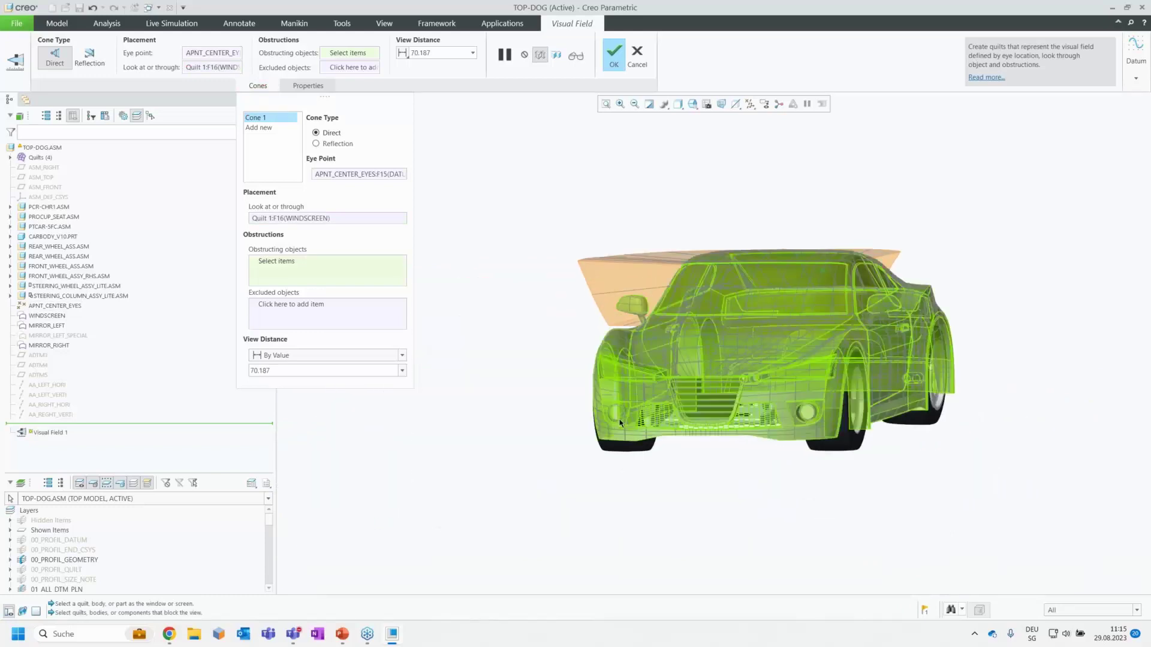
{"action": "left_click", "coordinate": [283, 369]}
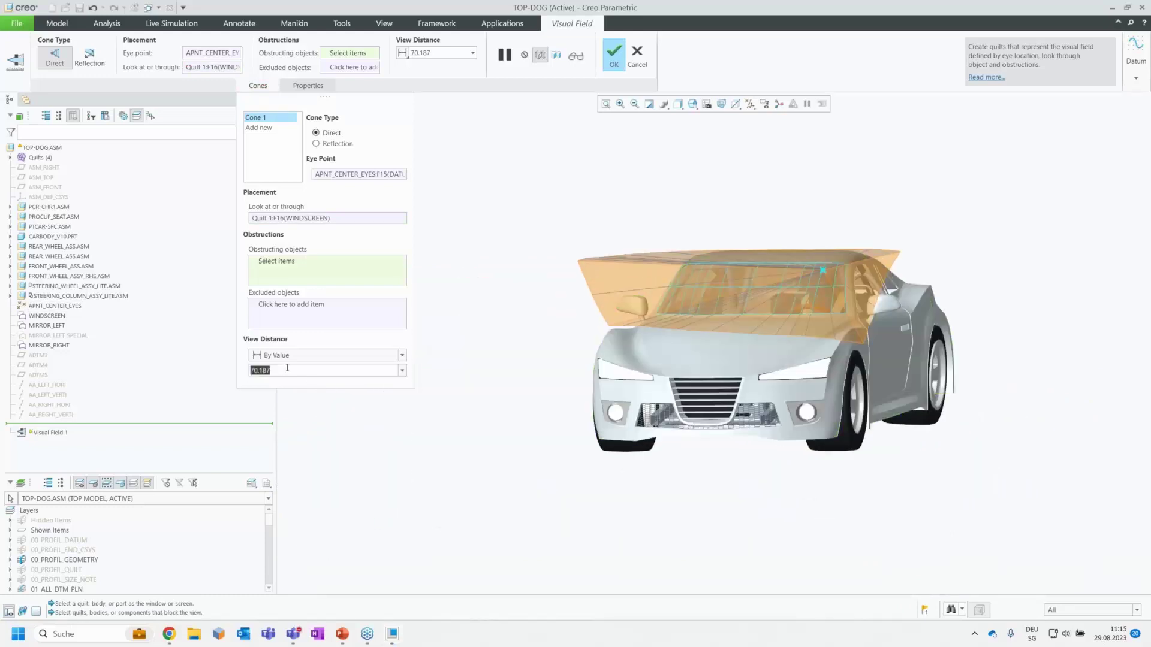
{"action": "type", "text": "250"}
{"action": "key", "text": "Return"}
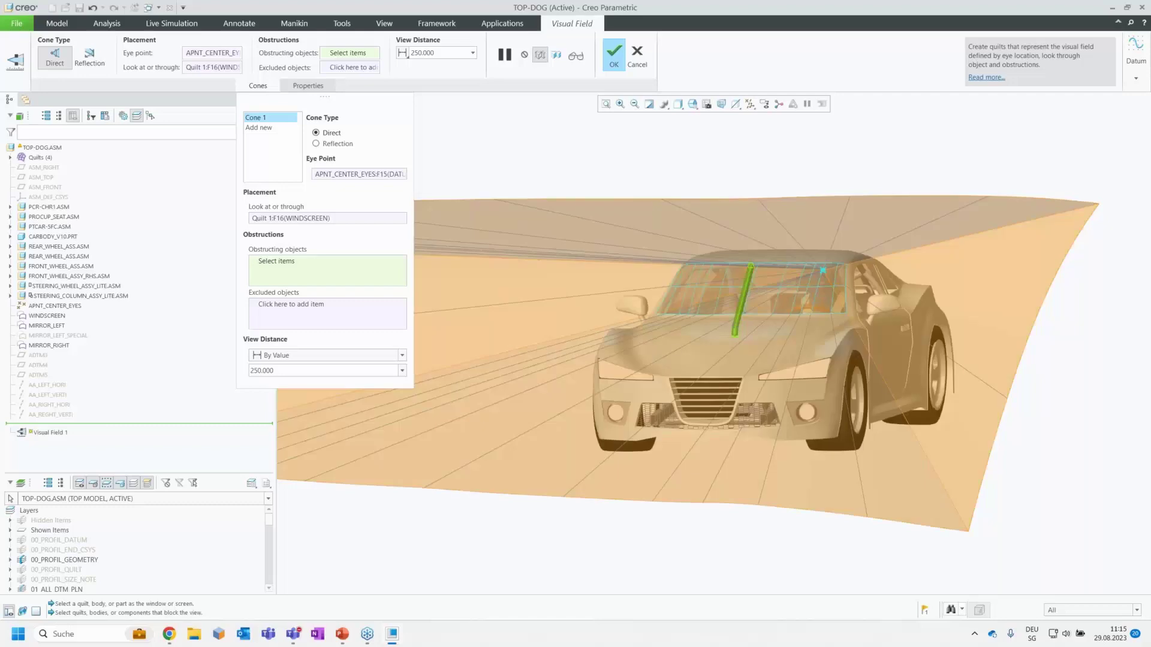
Add the roll cage pipe PCR-SB_PIPE_7.PRT behind the windscreen as an obstructing object and inspect the split cone.
{"action": "left_click", "coordinate": [738, 318]}
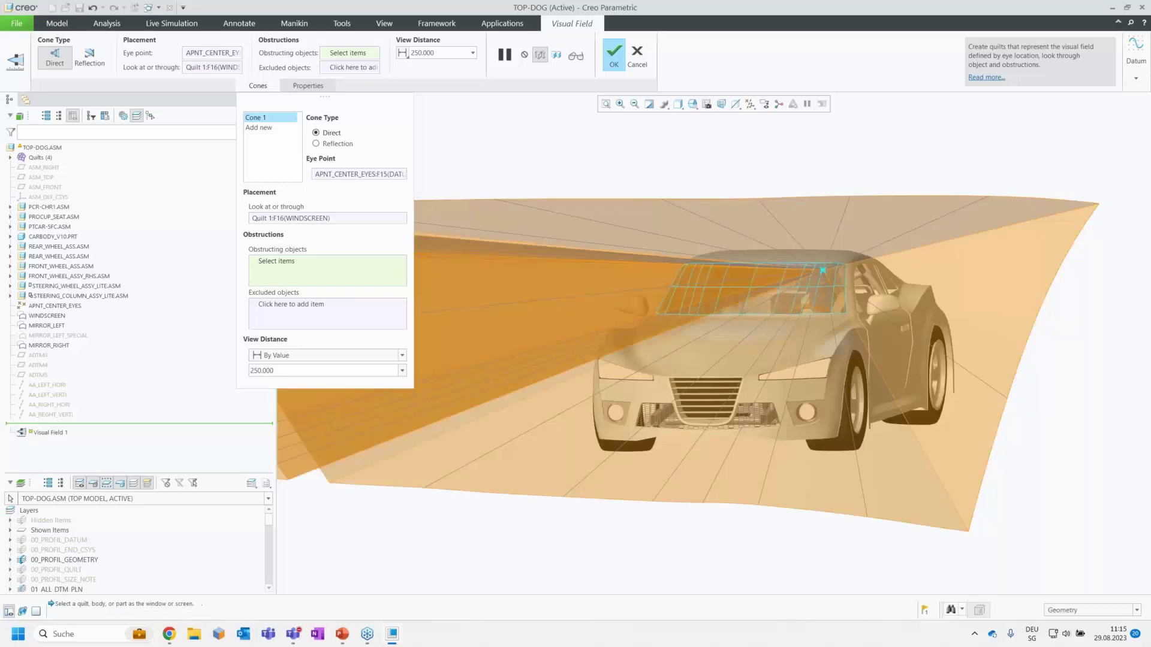
{"action": "scroll", "coordinate": [776, 367], "scroll_direction": "down", "scroll_amount": 4}
{"action": "middle_click_drag", "start_coordinate": [776, 367], "coordinate": [655, 338]}
{"action": "scroll", "coordinate": [655, 338], "scroll_direction": "up", "scroll_amount": 5}
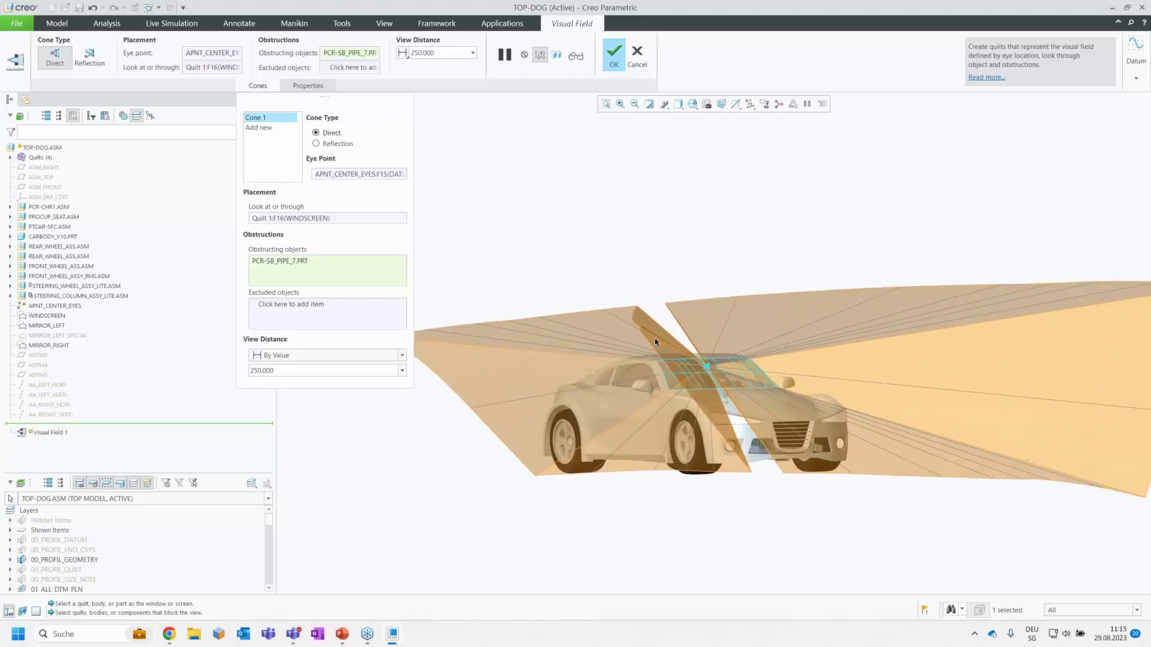
Complete the windscreen visual field feature and hide it in the assembly.
{"action": "scroll", "coordinate": [597, 336], "scroll_direction": "down", "scroll_amount": 3}
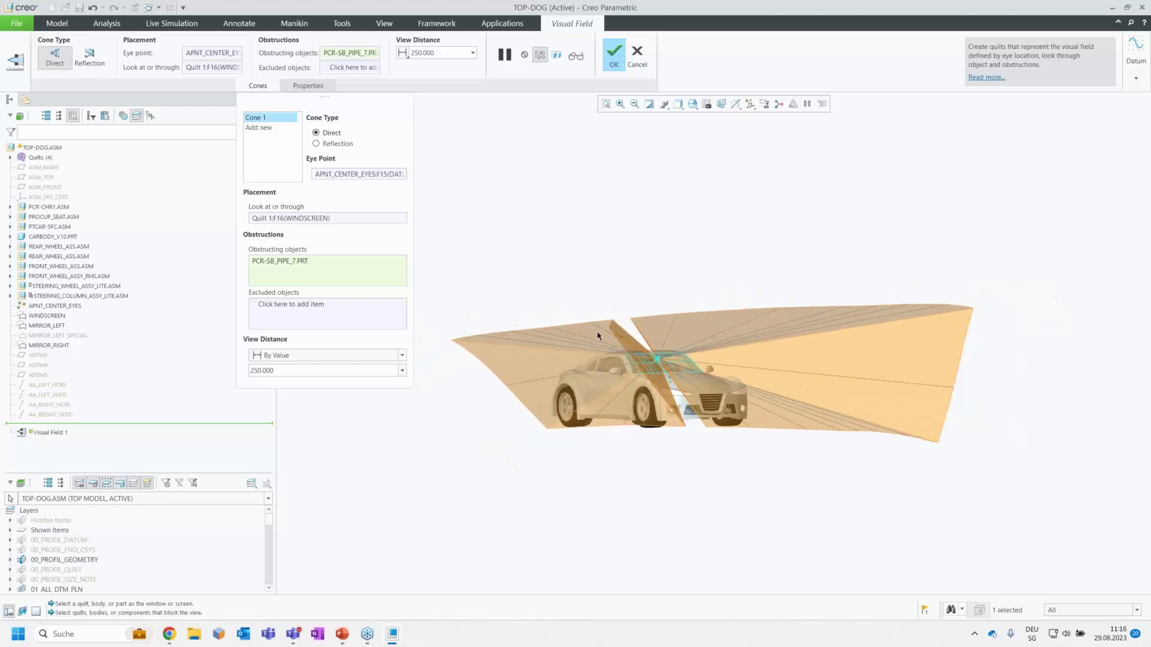
{"action": "left_click", "coordinate": [614, 57]}
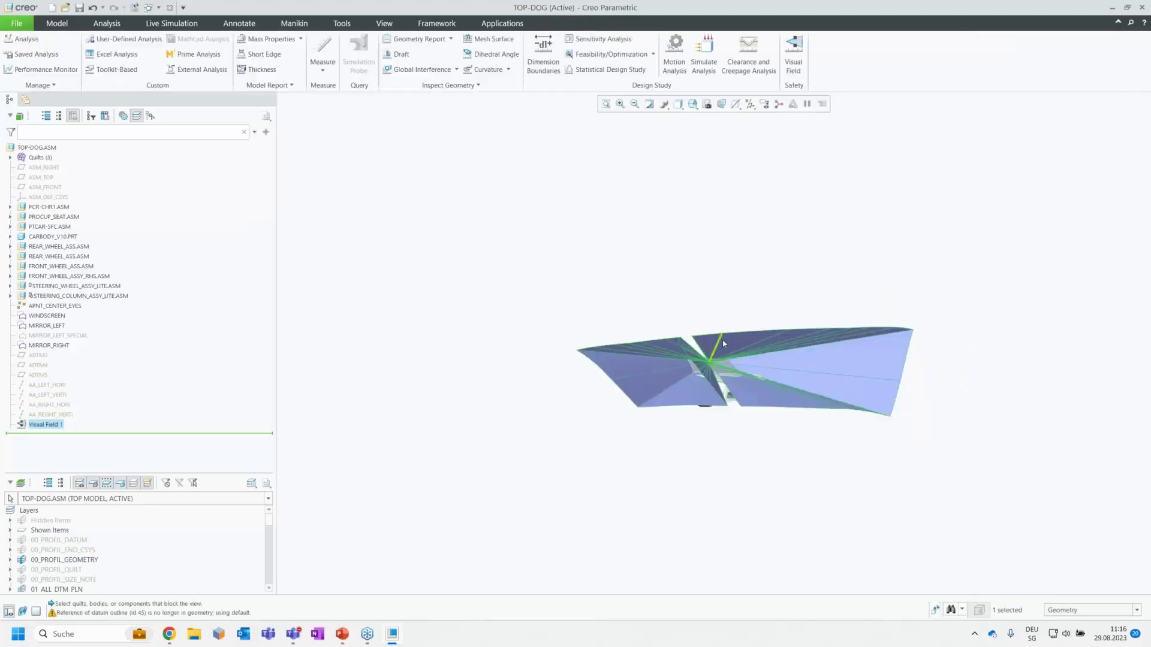
{"action": "right_click", "coordinate": [47, 428]}
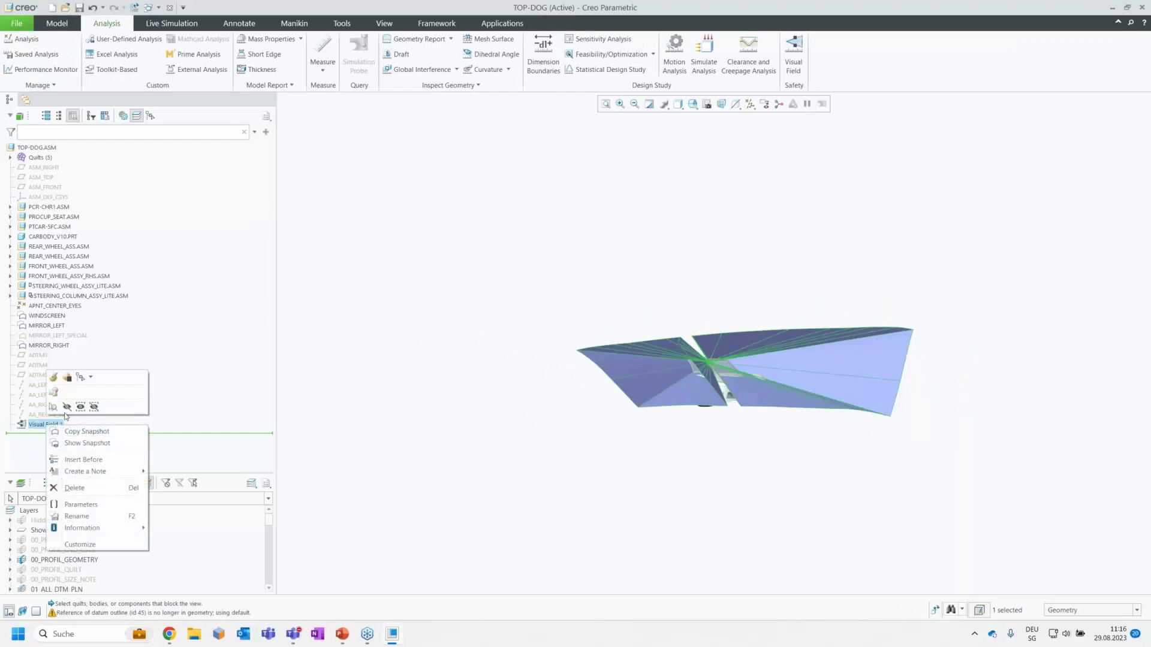
{"action": "left_click", "coordinate": [63, 404]}
Create a reflection visual field cone with eye point APNT_CENTER_EYES and the MIRROR_LEFT quilt as the mirror.
{"action": "middle_click_drag", "start_coordinate": [765, 382], "coordinate": [678, 382]}
{"action": "scroll", "coordinate": [981, 355], "scroll_direction": "down", "scroll_amount": 3}
{"action": "scroll", "coordinate": [892, 363], "scroll_direction": "down", "scroll_amount": 3}
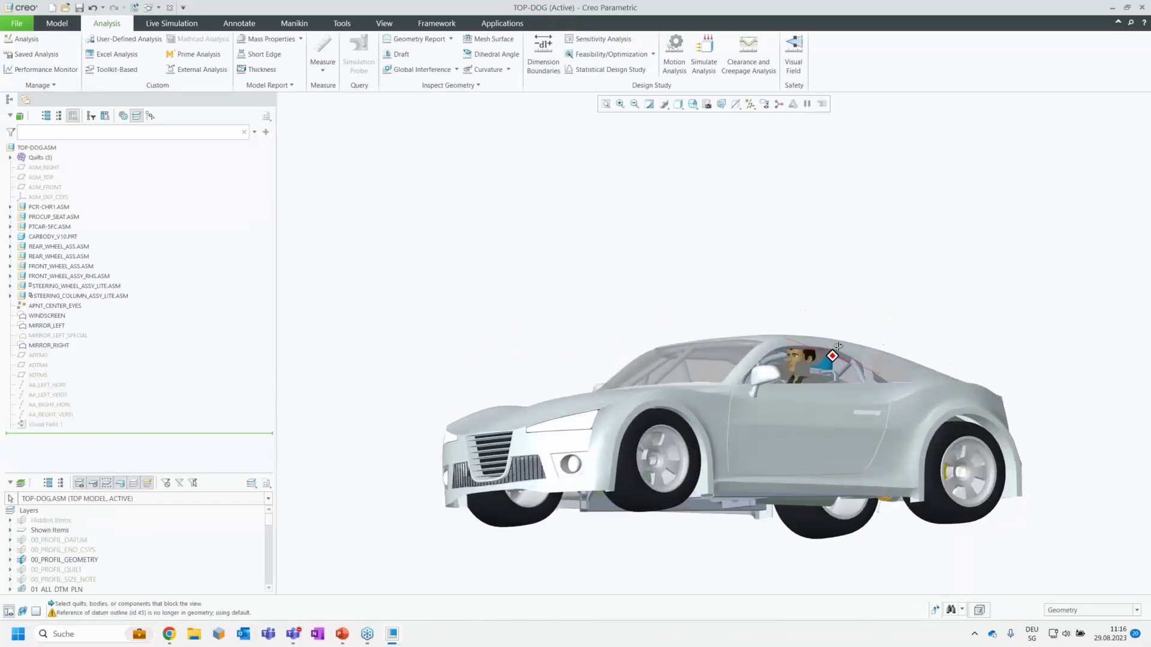
{"action": "scroll", "coordinate": [818, 352], "scroll_direction": "down", "scroll_amount": 3}
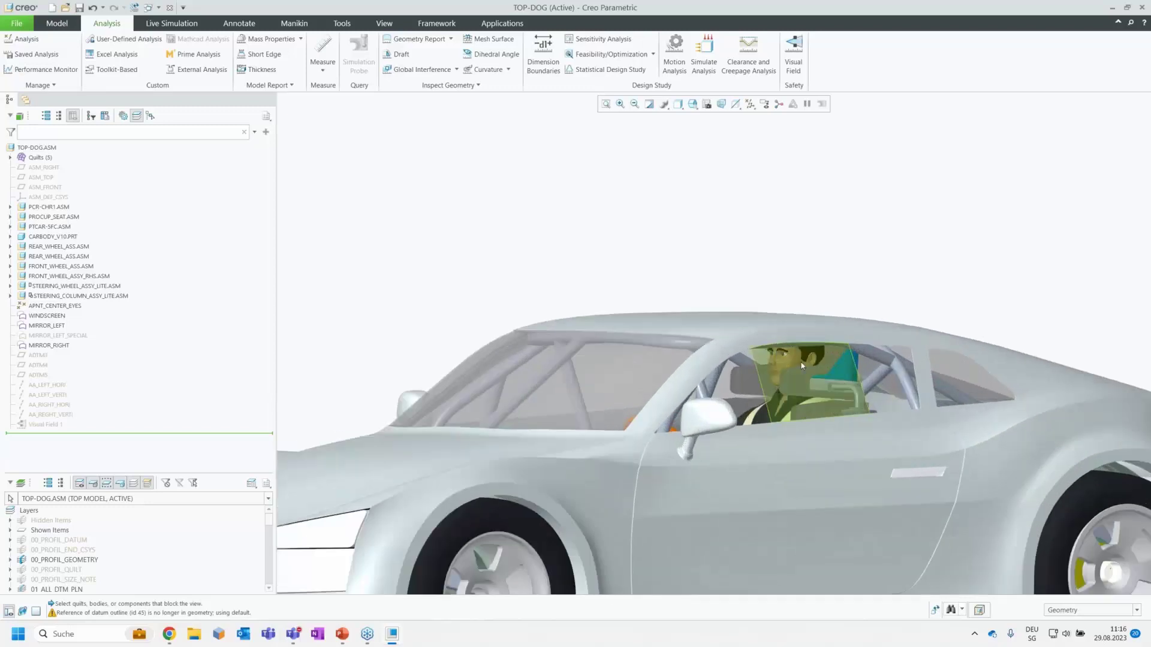
{"action": "left_click", "coordinate": [793, 55]}
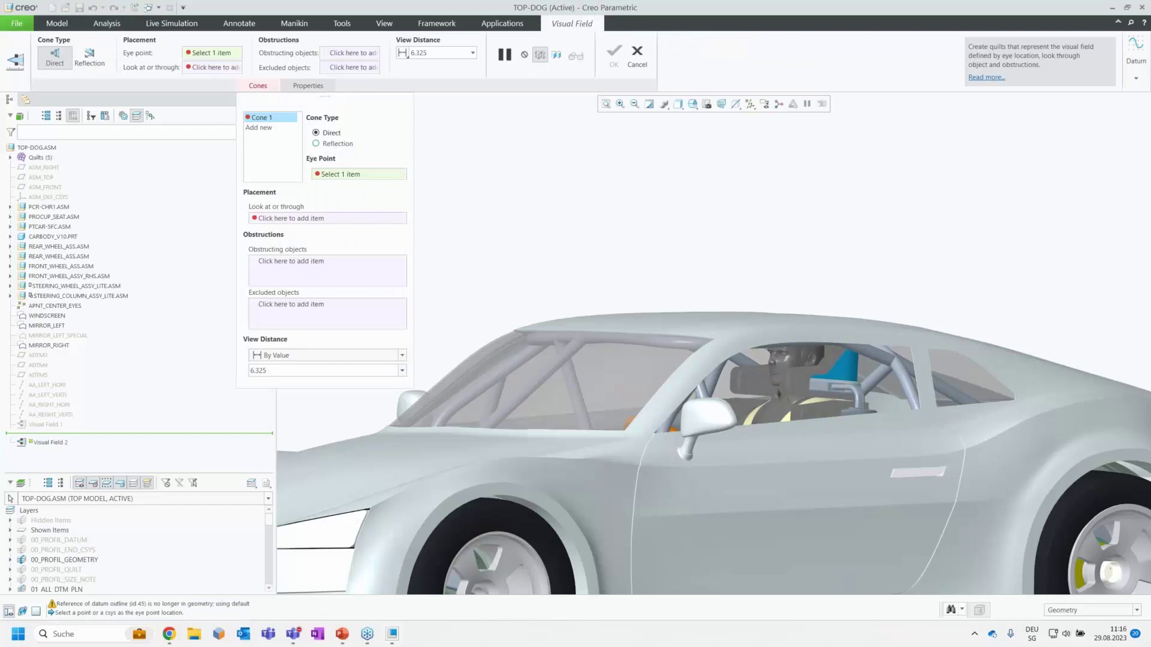
{"action": "left_click", "coordinate": [316, 143]}
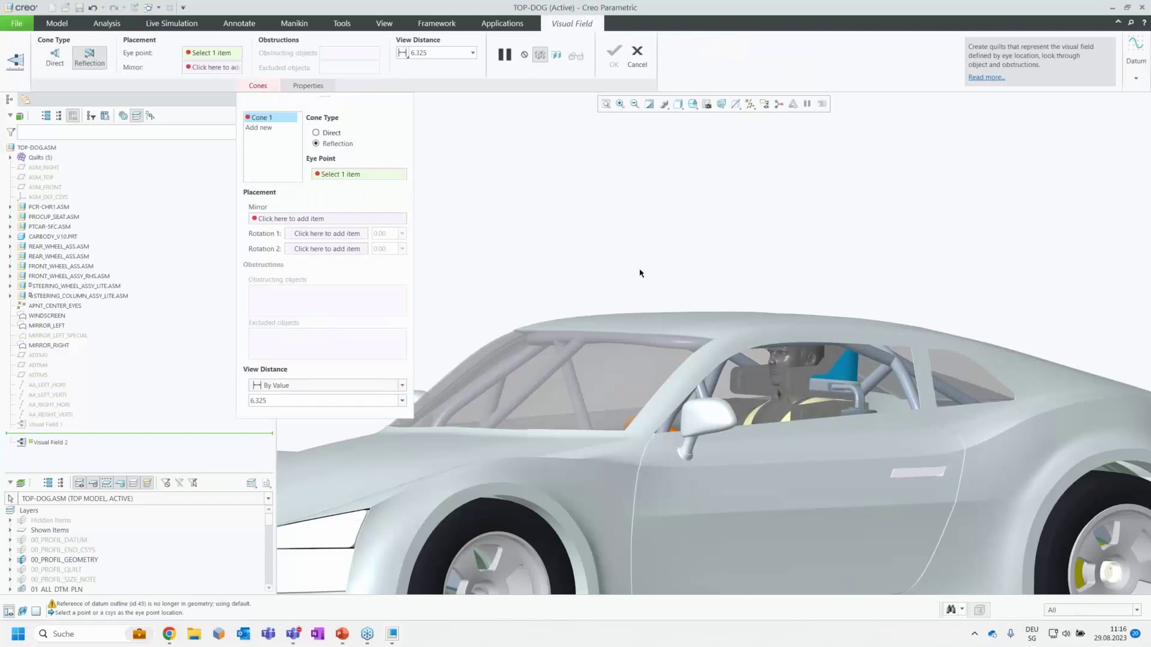
{"action": "left_click", "coordinate": [53, 307]}
{"action": "middle_click_drag", "start_coordinate": [839, 443], "coordinate": [779, 446]}
{"action": "left_click", "coordinate": [677, 406]}
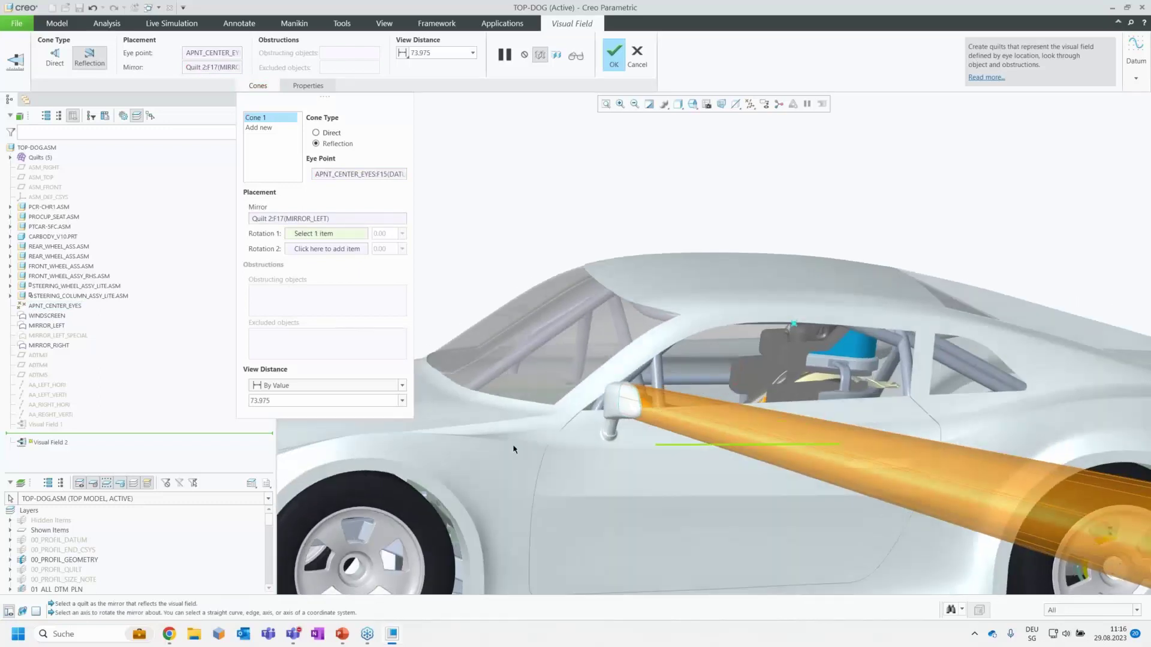
Rotate the left mirror by 7 degrees about axis AA_LEFT_HORI and 11 degrees about axis AA_LEFT_VERTI.
{"action": "left_click", "coordinate": [47, 385]}
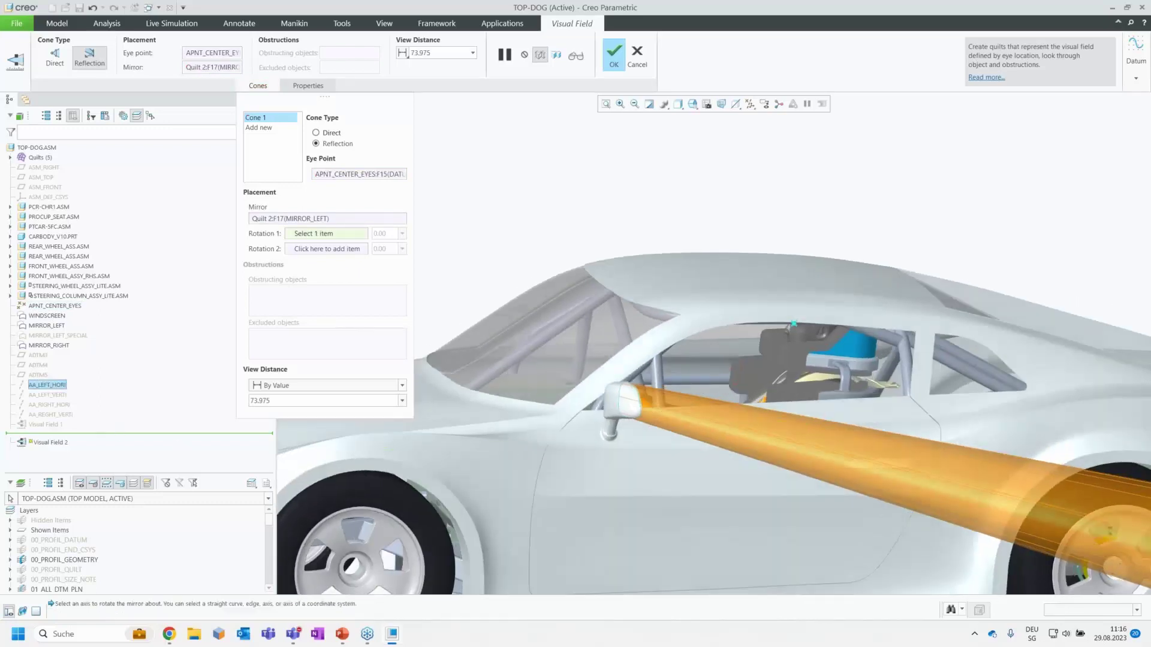
{"action": "left_click", "coordinate": [48, 395]}
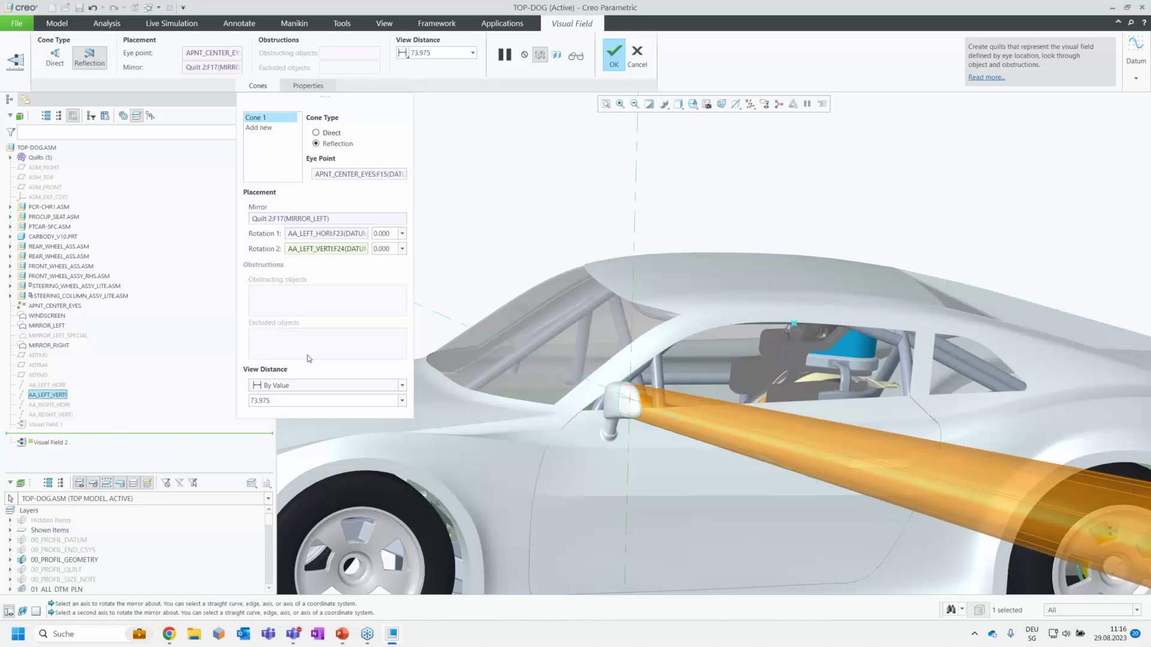
{"action": "left_click", "coordinate": [379, 234]}
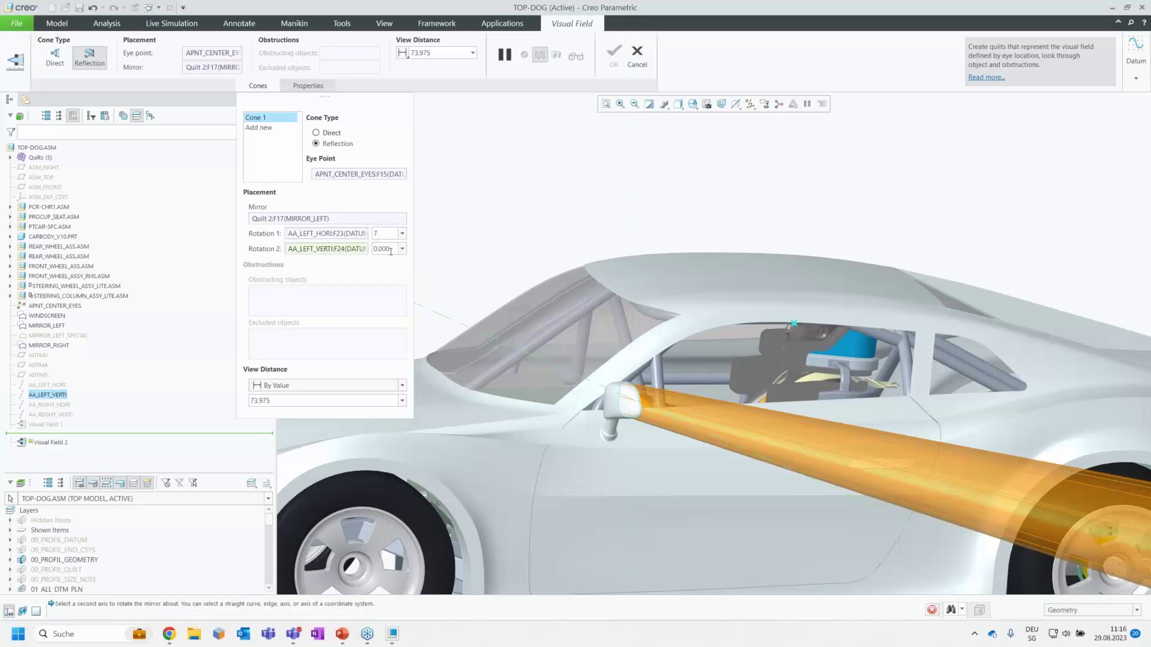
{"action": "left_click", "coordinate": [391, 249]}
{"action": "type", "text": "11"}
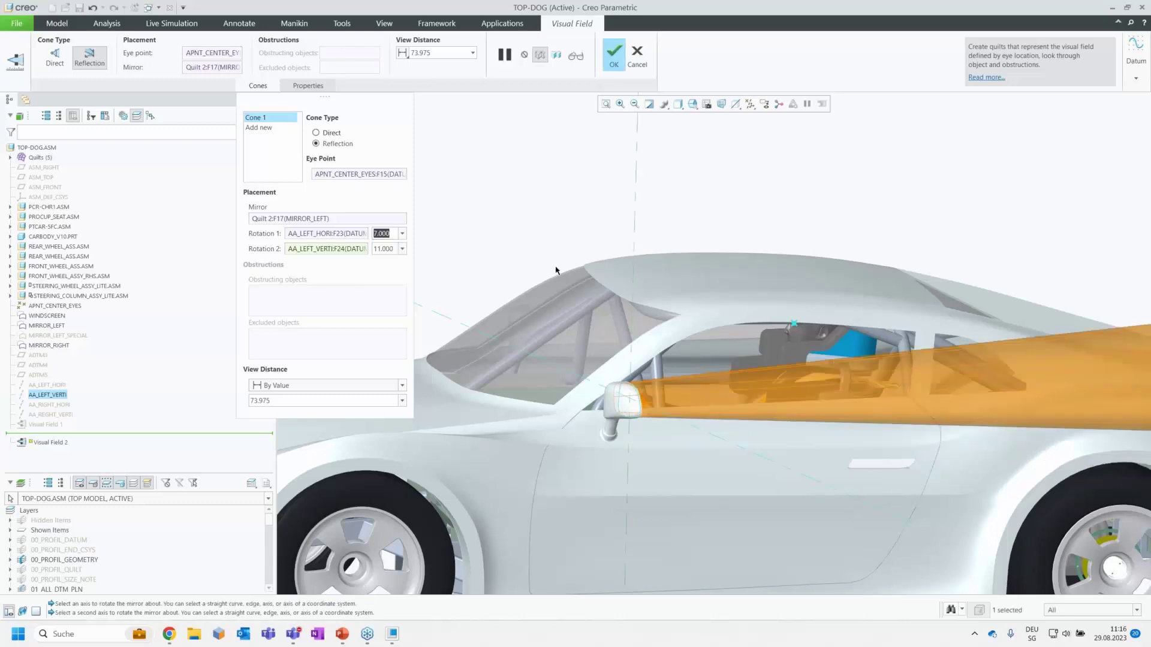
Set the left mirror reflection cone's view distance to 250.
{"action": "scroll", "coordinate": [556, 270], "scroll_direction": "down", "scroll_amount": 3}
{"action": "middle_click_drag", "start_coordinate": [555, 270], "coordinate": [483, 311]}
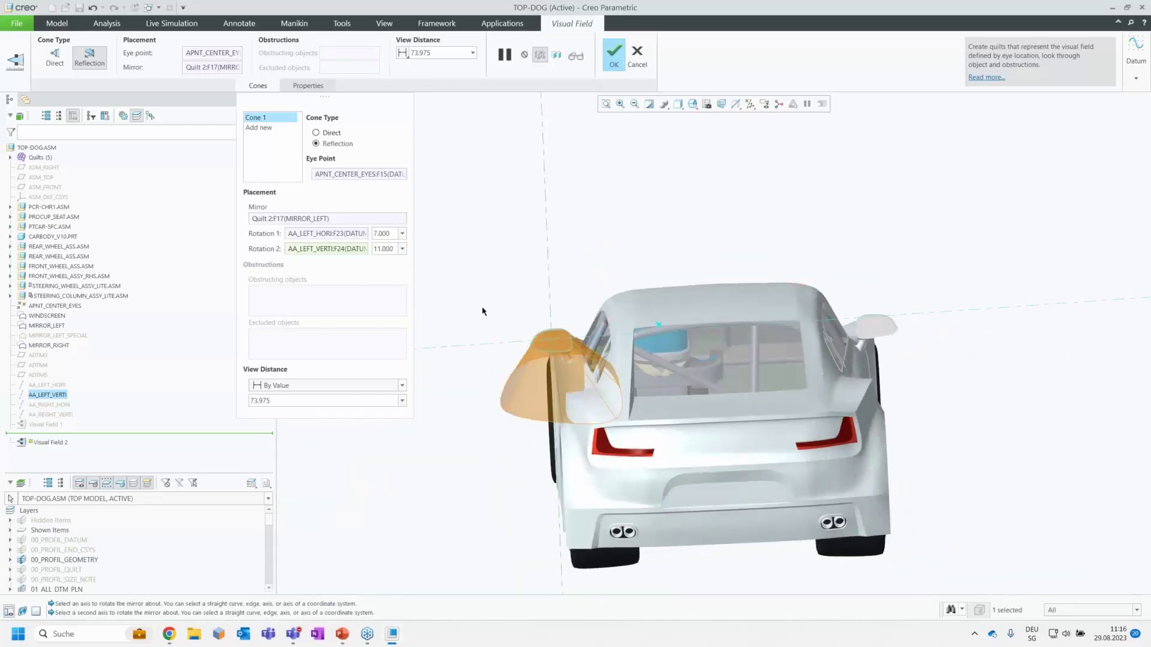
{"action": "left_click", "coordinate": [282, 401]}
{"action": "type", "text": "250"}
{"action": "key", "text": "Return"}
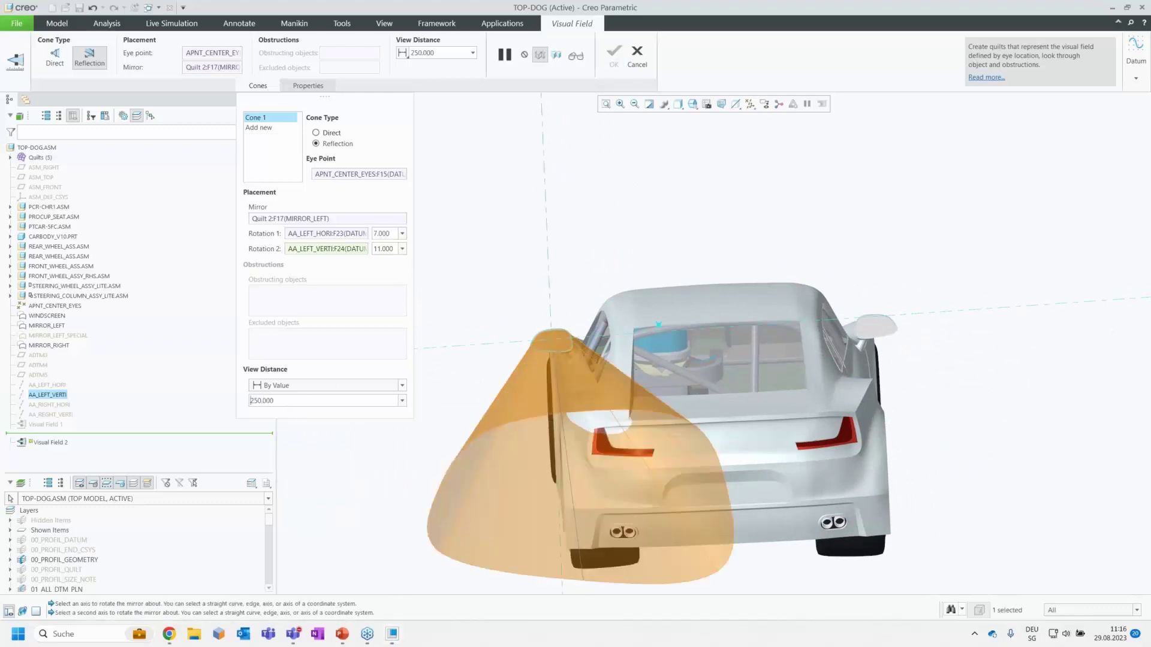
Add a second reflection cone with eye point APNT_CENTER_EYES and the MIRROR_RIGHT quilt as the mirror.
{"action": "left_click", "coordinate": [270, 128]}
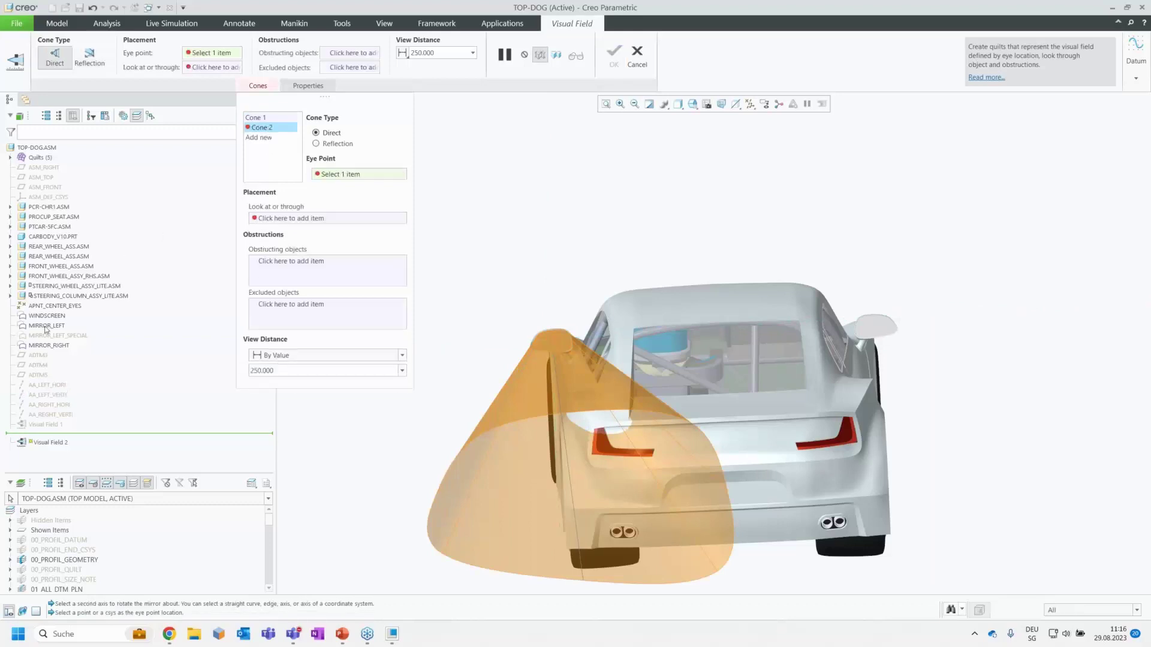
{"action": "left_click", "coordinate": [50, 306]}
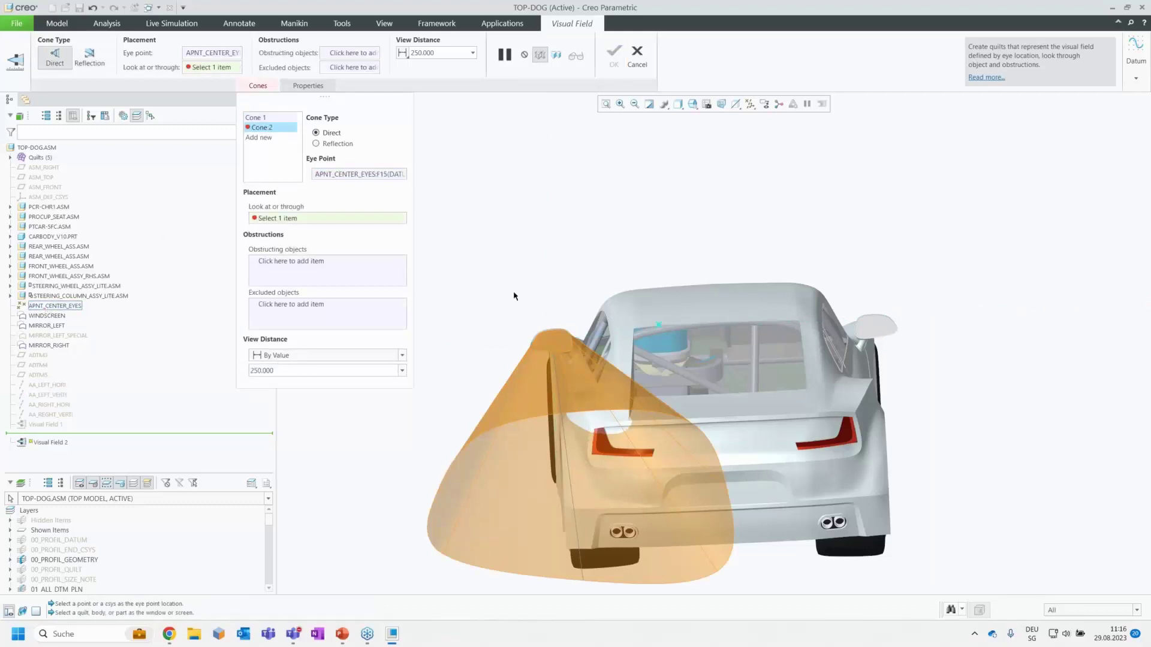
{"action": "left_click", "coordinate": [875, 322]}
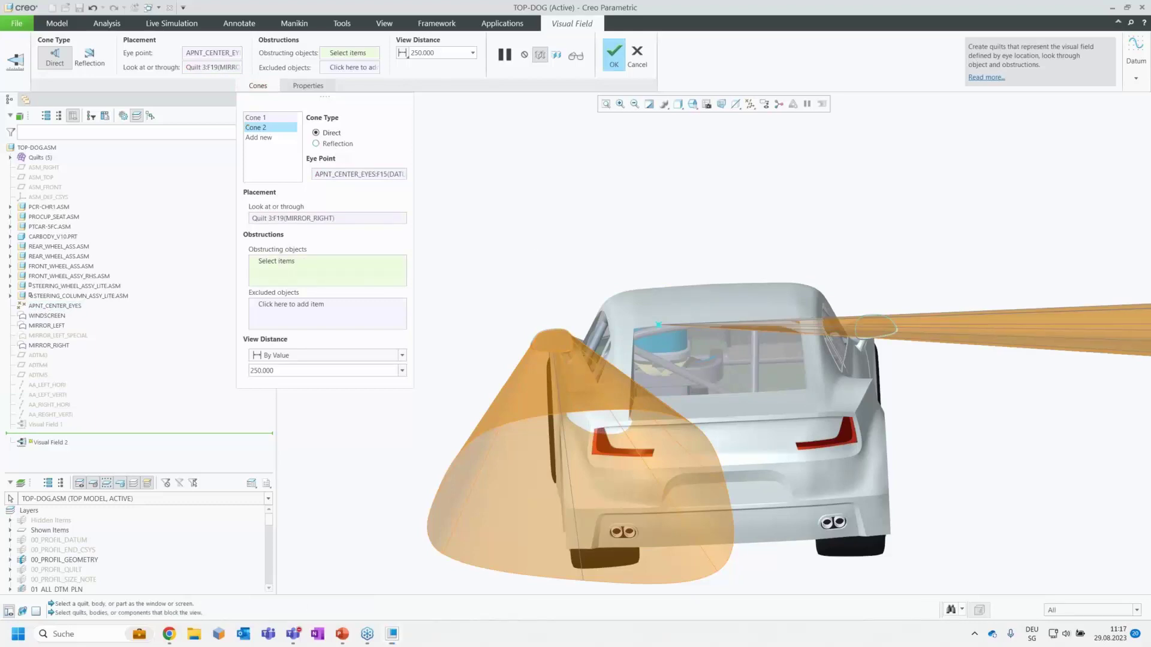
{"action": "left_click", "coordinate": [315, 144]}
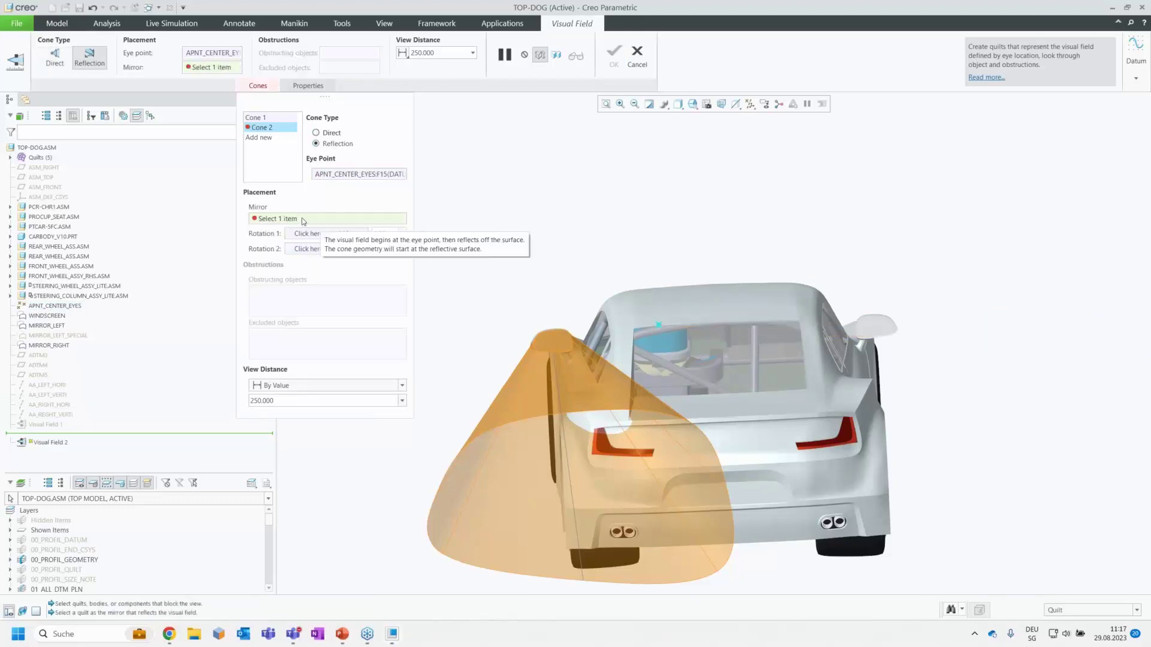
{"action": "left_click", "coordinate": [877, 327]}
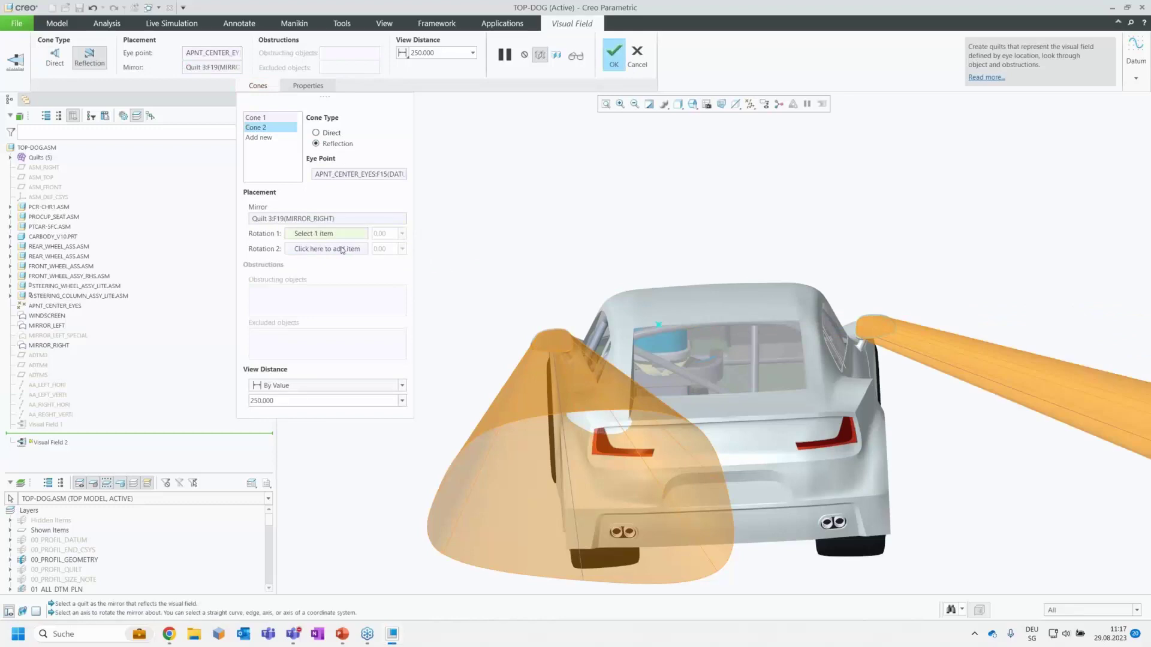
Rotate the right mirror by 7 degrees about axis AA_RIGHT_HORI and -23 degrees about axis AA_REGHT_VERTI.
{"action": "left_click", "coordinate": [56, 405]}
{"action": "left_click", "coordinate": [61, 414]}
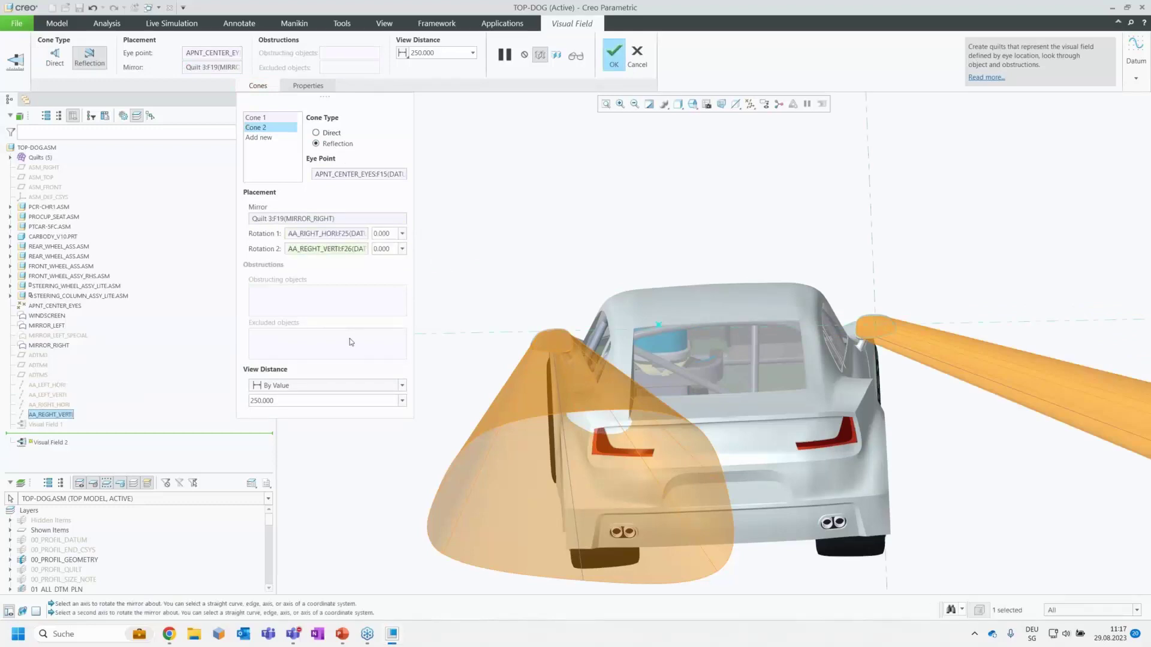
{"action": "double_click", "coordinate": [383, 234]}
{"action": "type", "text": "7"}
{"action": "key", "text": "Return"}
{"action": "double_click", "coordinate": [383, 249]}
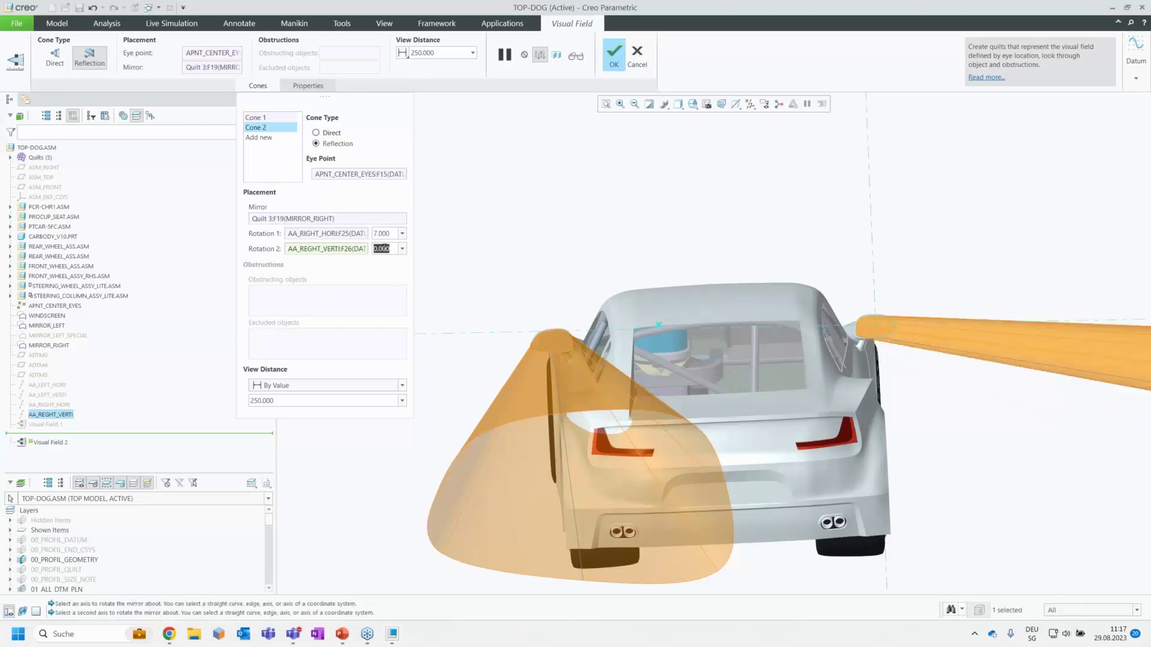
{"action": "type", "text": "-2"}
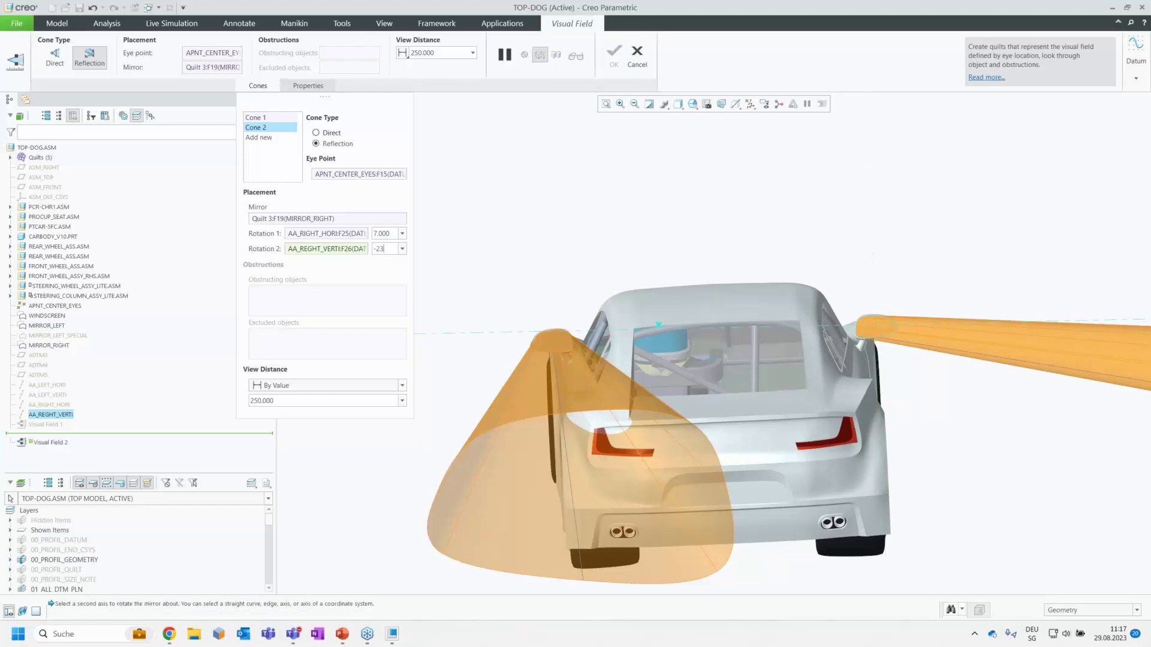
{"action": "type", "text": "3"}
{"action": "key", "text": "Return"}
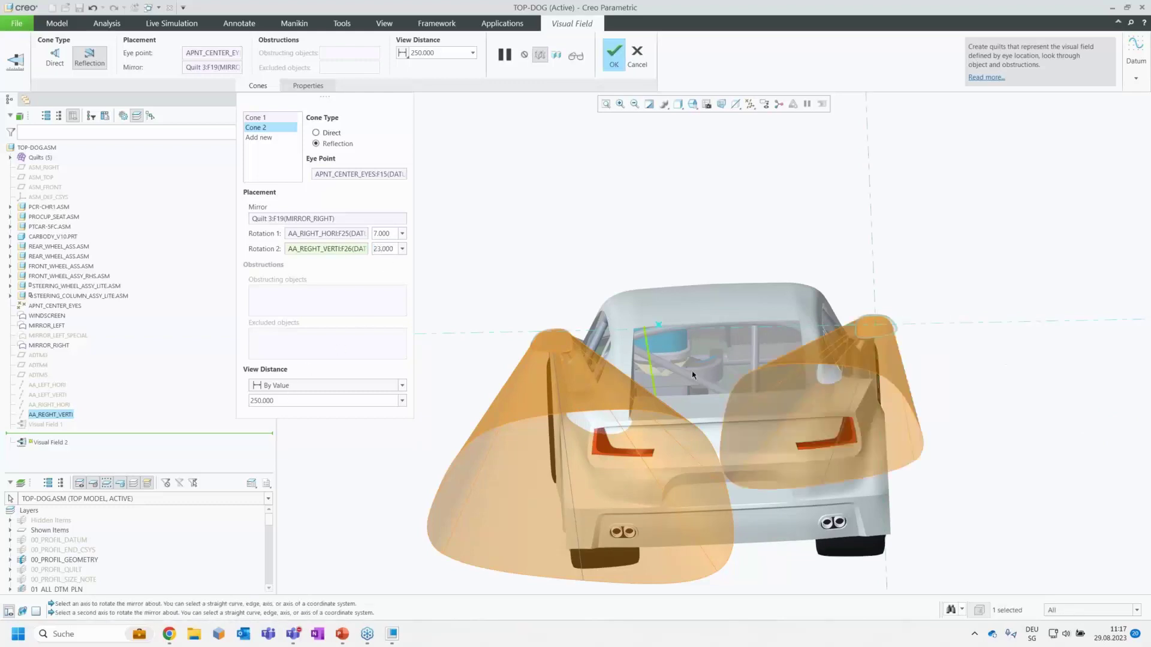
Set the right mirror's rotation about axis AA_RIGHT_HORI to 5 degrees.
{"action": "middle_click_drag", "start_coordinate": [722, 414], "coordinate": [725, 416]}
{"action": "double_click", "coordinate": [386, 233]}
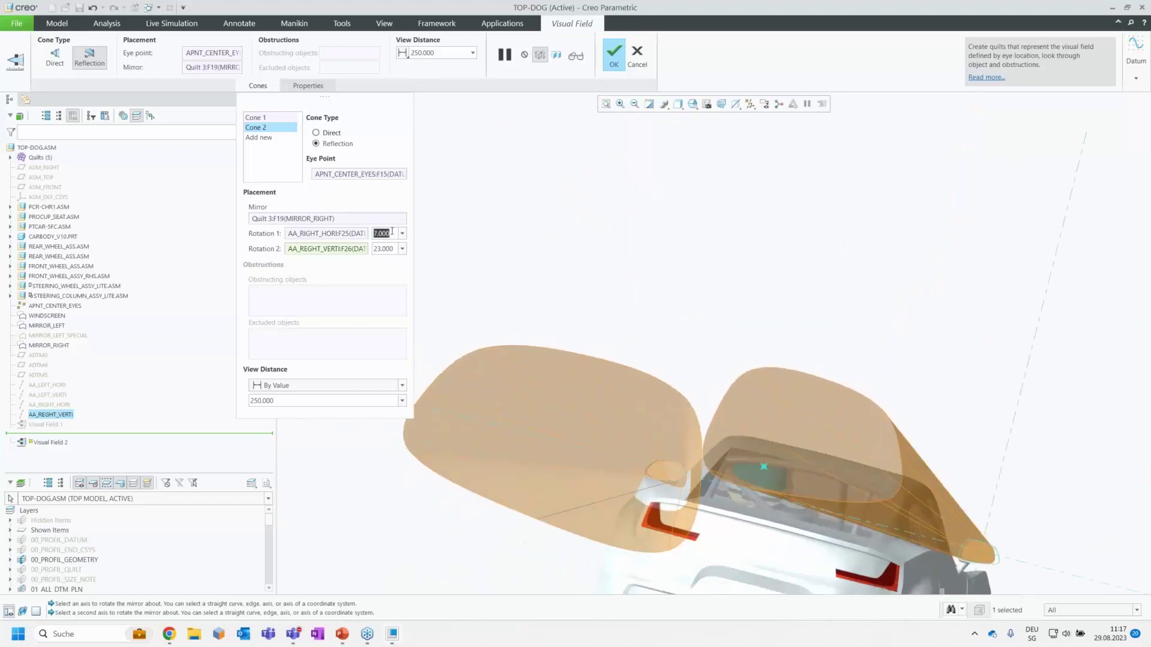
{"action": "type", "text": "5"}
{"action": "key", "text": "Return"}
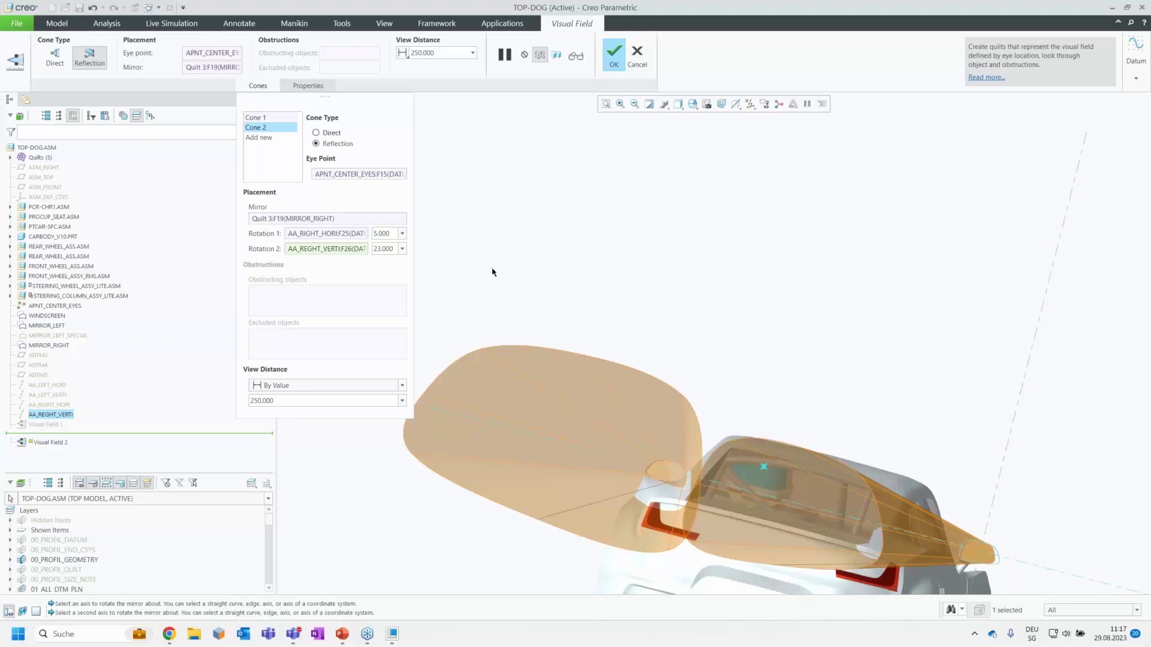
Complete the mirror visual field feature, inspect both reflection cones around the car, and hide the feature.
{"action": "left_click", "coordinate": [618, 71]}
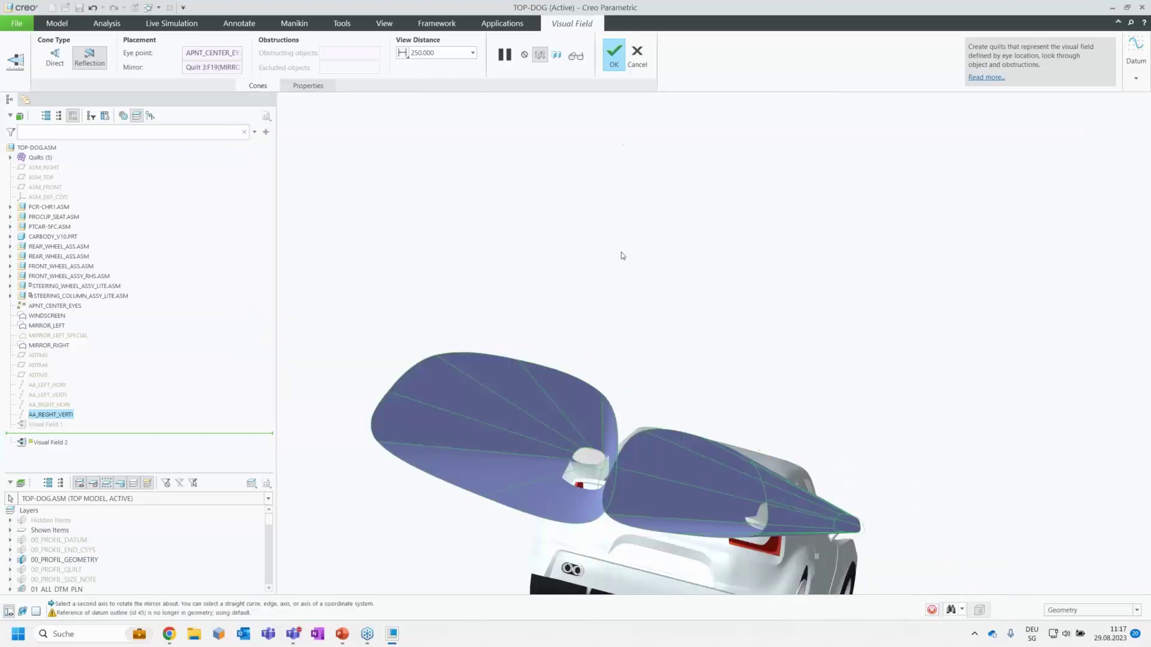
{"action": "mouse_move", "coordinate": [600, 317]}
{"action": "middle_mouse_down"}
{"action": "mouse_move", "coordinate": [647, 404]}
{"action": "mouse_move", "coordinate": [693, 445]}
{"action": "middle_mouse_up"}
{"action": "scroll", "coordinate": [308, 350], "scroll_direction": "up", "scroll_amount": 5}
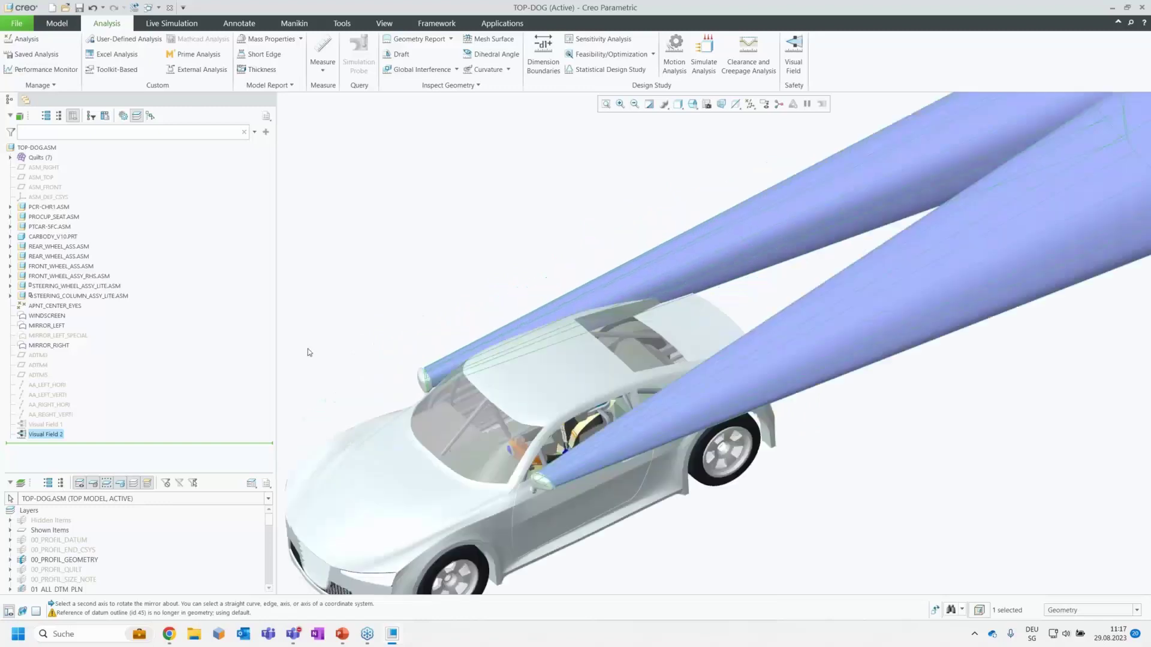
{"action": "right_click", "coordinate": [43, 436]}
{"action": "left_click", "coordinate": [73, 414]}
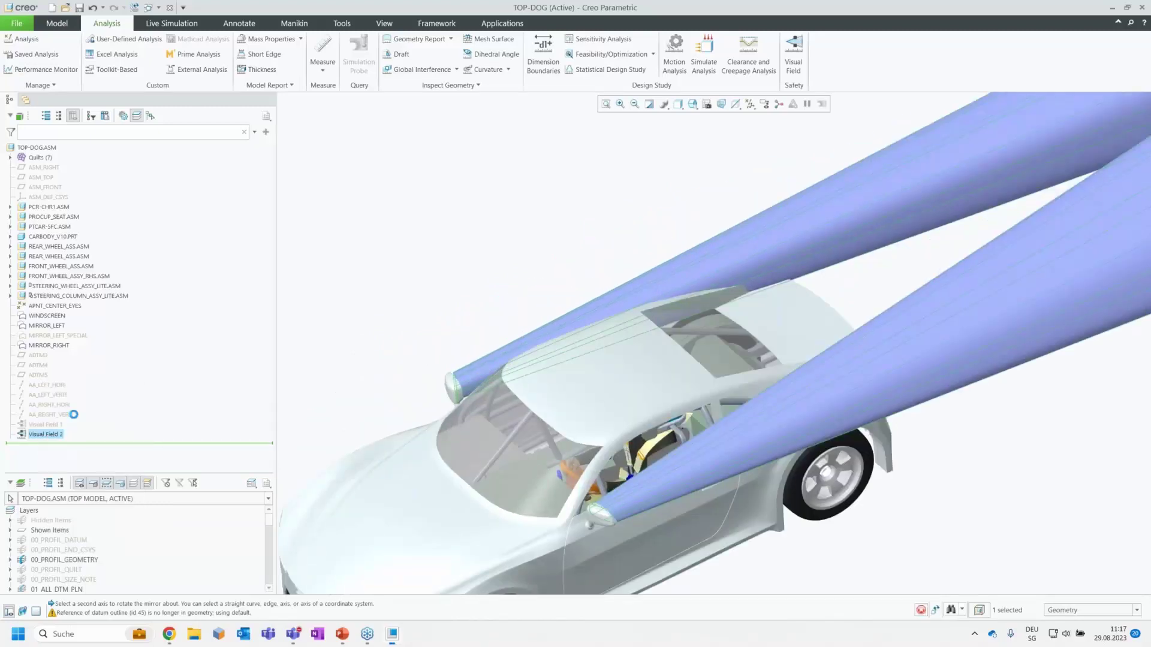
Show the hidden MIRROR_LEFT_SPECIAL quilt and inspect its curved surface on the left exterior mirror.
{"action": "scroll", "coordinate": [481, 385], "scroll_direction": "down", "scroll_amount": 5}
{"action": "middle_click_drag", "start_coordinate": [481, 385], "coordinate": [383, 381]}
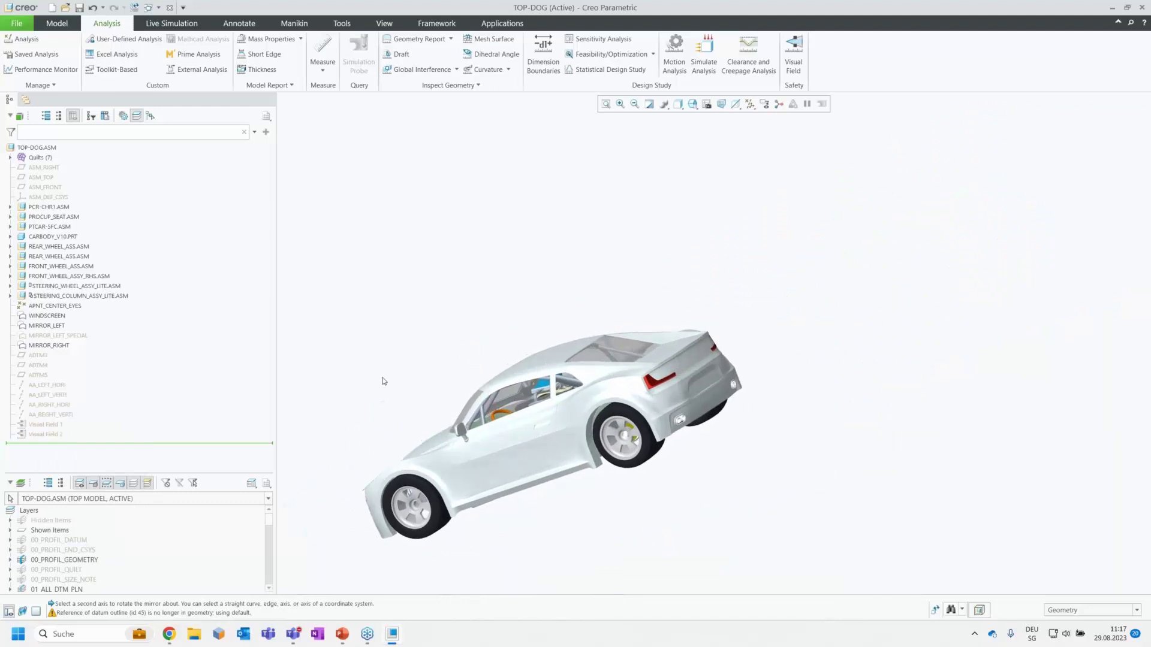
{"action": "scroll", "coordinate": [446, 443], "scroll_direction": "up", "scroll_amount": 10}
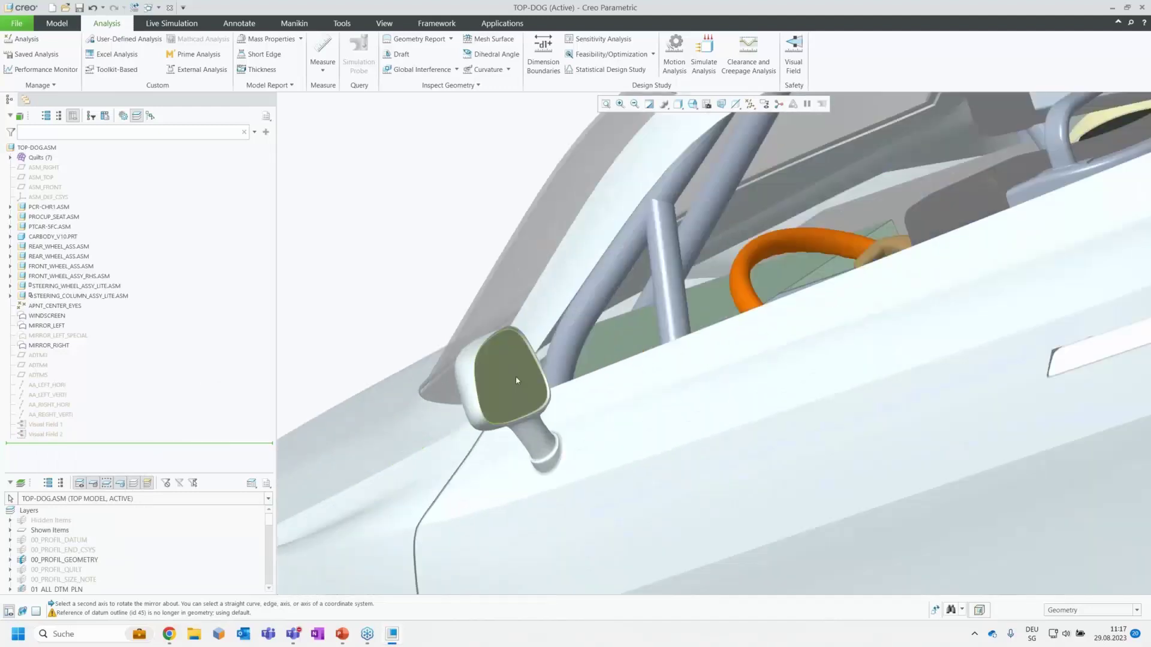
{"action": "left_click", "coordinate": [51, 335]}
{"action": "left_click", "coordinate": [70, 297]}
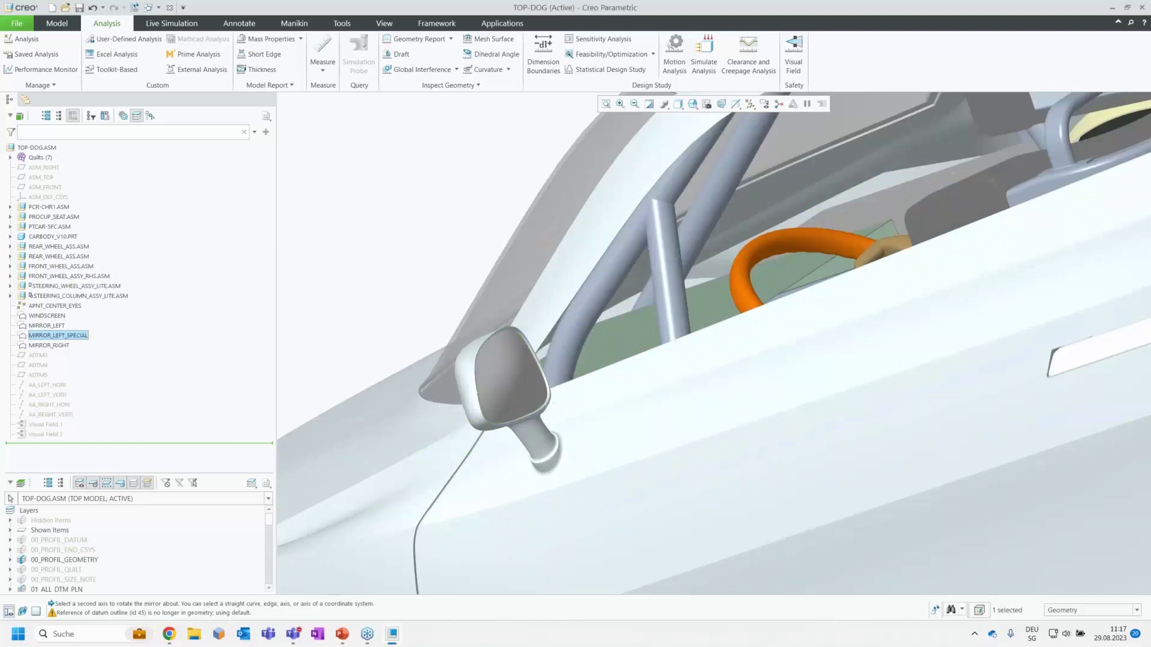
{"action": "middle_click_drag", "start_coordinate": [546, 411], "coordinate": [559, 398]}
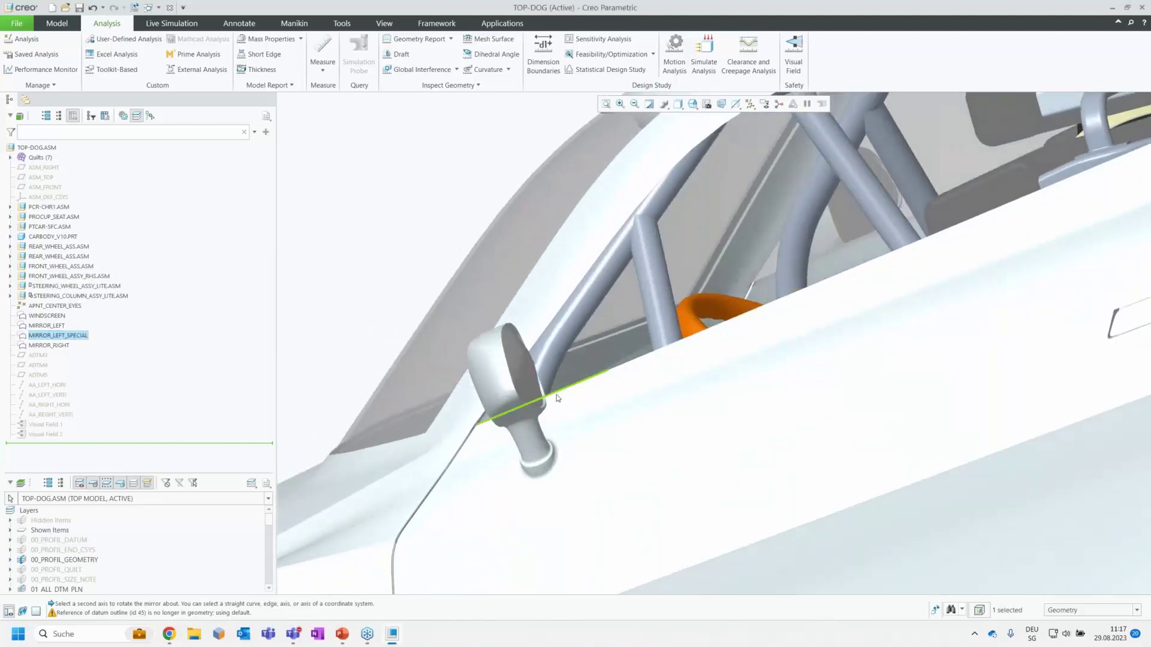
Create another reflection visual field cone with eye point APNT_CENTER_EYES and the MIRROR_LEFT_SPECIAL quilt as the mirror.
{"action": "left_click", "coordinate": [795, 50]}
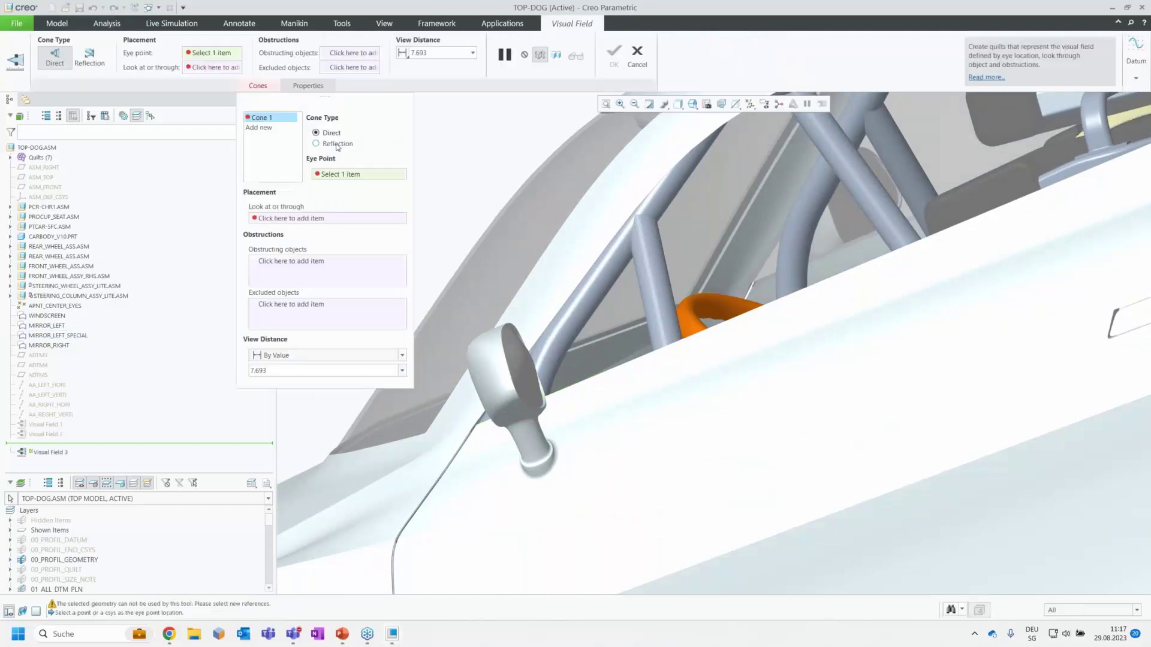
{"action": "left_click", "coordinate": [317, 144]}
{"action": "left_click", "coordinate": [75, 309]}
{"action": "left_click", "coordinate": [527, 369]}
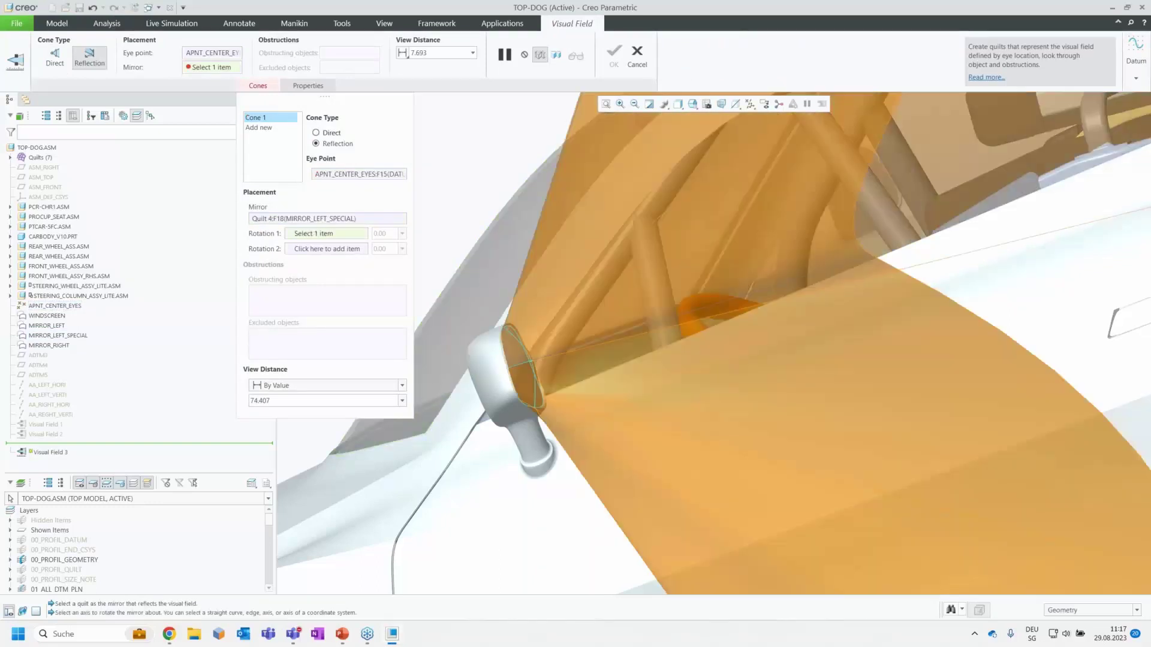
{"action": "scroll", "coordinate": [426, 392], "scroll_direction": "down", "scroll_amount": 6}
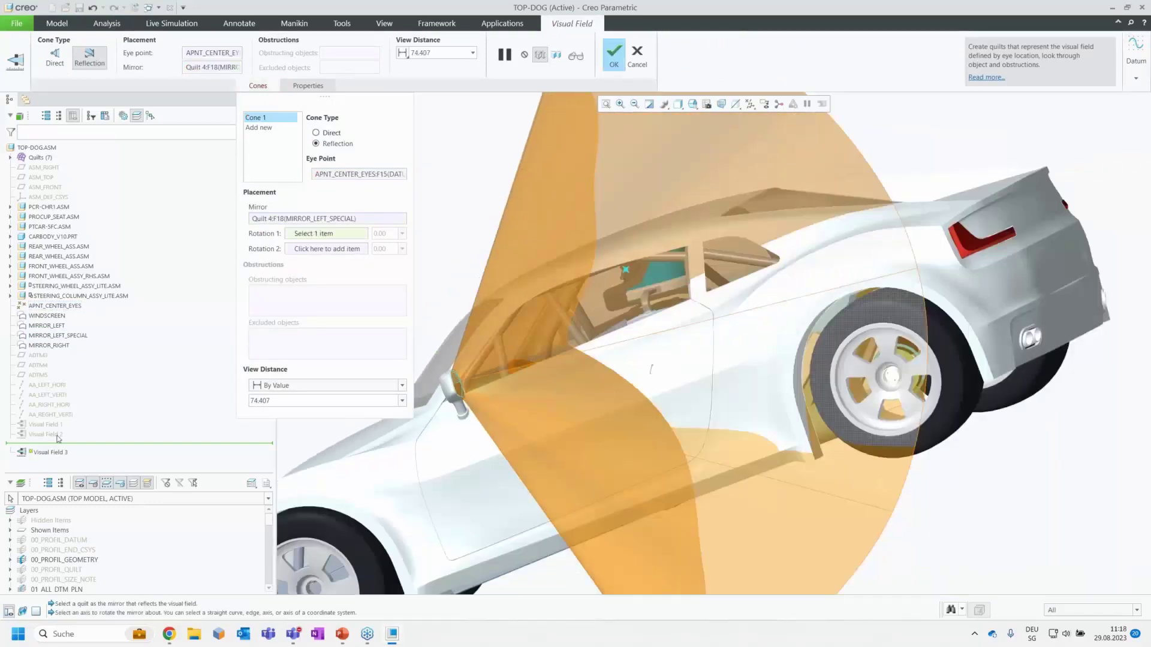
Rotate the special left mirror 7 degrees about axis AA_LEFT_HORI and 11 degrees about axis AA_LEFT_VERTI.
{"action": "left_click", "coordinate": [51, 385]}
{"action": "left_click", "coordinate": [51, 395]}
{"action": "left_click", "coordinate": [382, 233]}
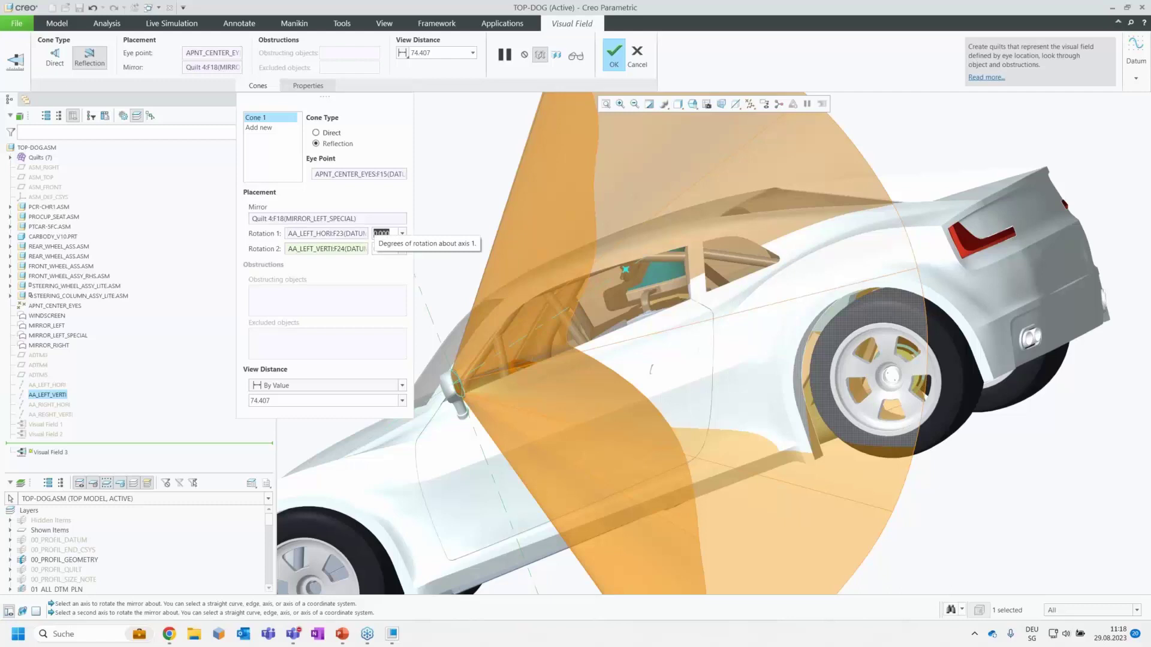
{"action": "type", "text": "7"}
{"action": "key", "text": "Tab"}
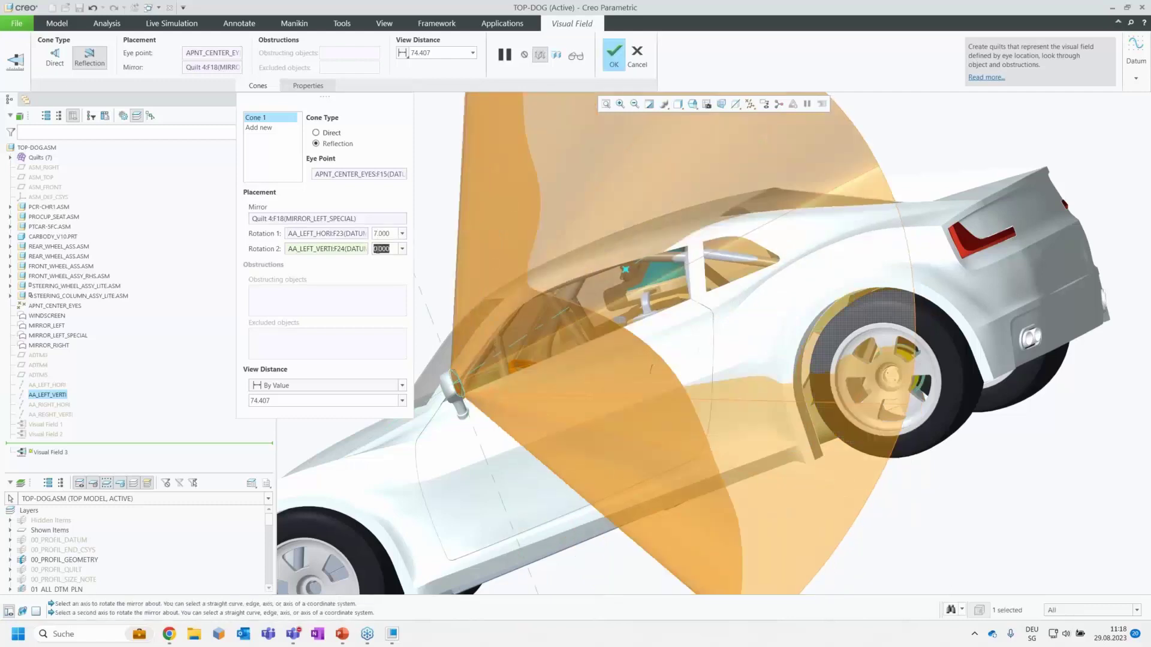
{"action": "type", "text": "11"}
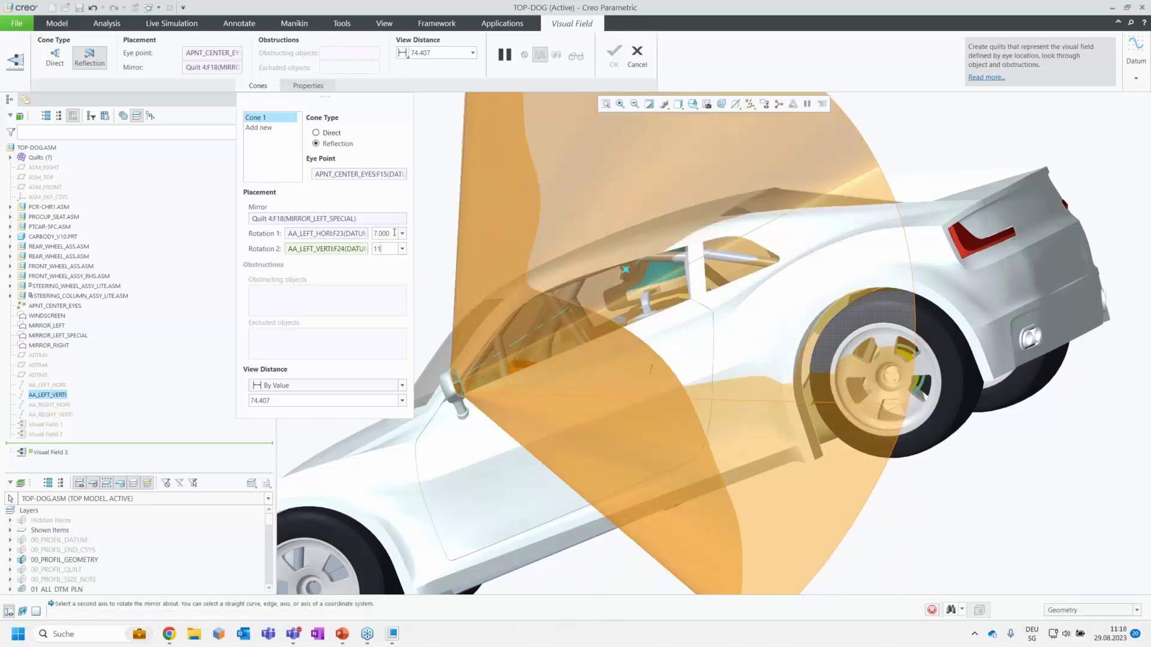
Set the cone's view distance to 250 and complete the visual field feature.
{"action": "left_click", "coordinate": [306, 398]}
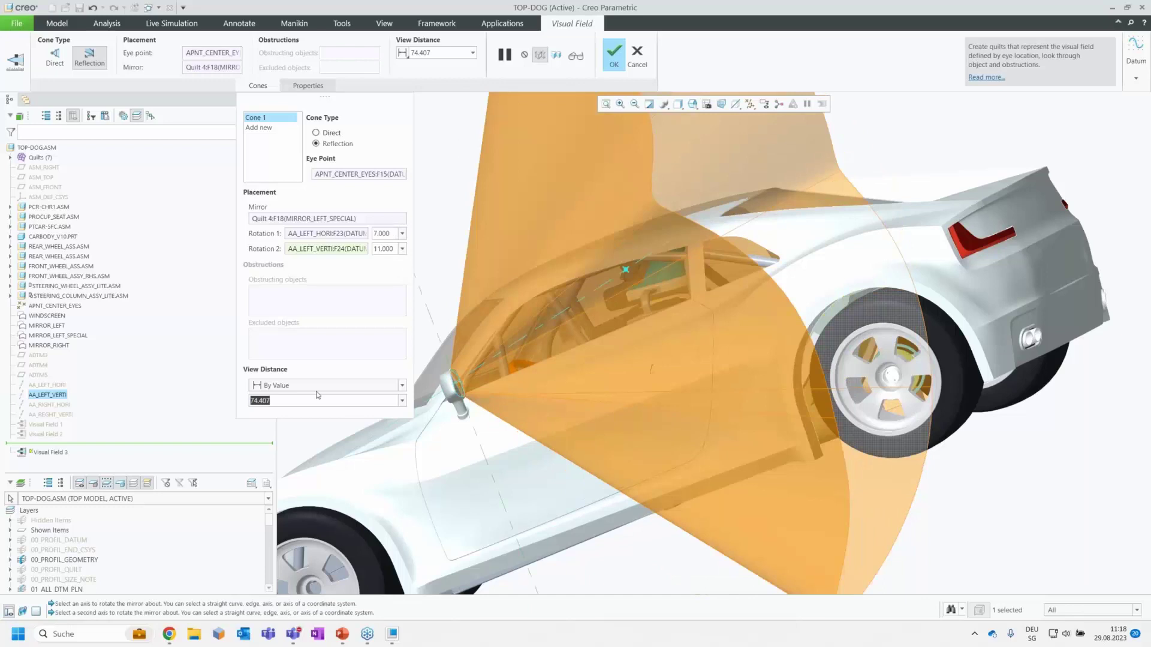
{"action": "type", "text": "250"}
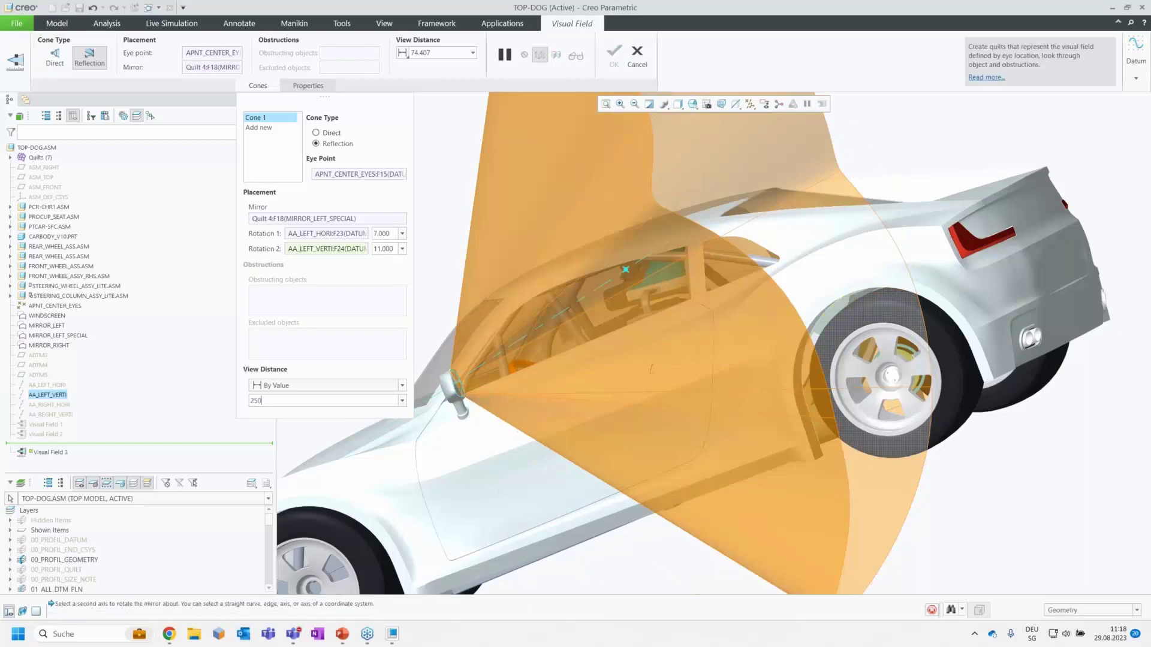
{"action": "key", "text": "Return"}
{"action": "mouse_move", "coordinate": [546, 431]}
{"action": "middle_mouse_down"}
{"action": "mouse_move", "coordinate": [561, 433]}
{"action": "mouse_move", "coordinate": [520, 479]}
{"action": "middle_mouse_up"}
{"action": "scroll", "coordinate": [519, 479], "scroll_direction": "down", "scroll_amount": 3}
{"action": "middle_click_drag", "start_coordinate": [597, 455], "coordinate": [717, 203]}
{"action": "left_click", "coordinate": [613, 55]}
Open the definition of the MIRROR_SPECIAL freestyle feature in CARBODY_V10.PRT for editing.
{"action": "scroll", "coordinate": [530, 421], "scroll_direction": "up", "scroll_amount": 5}
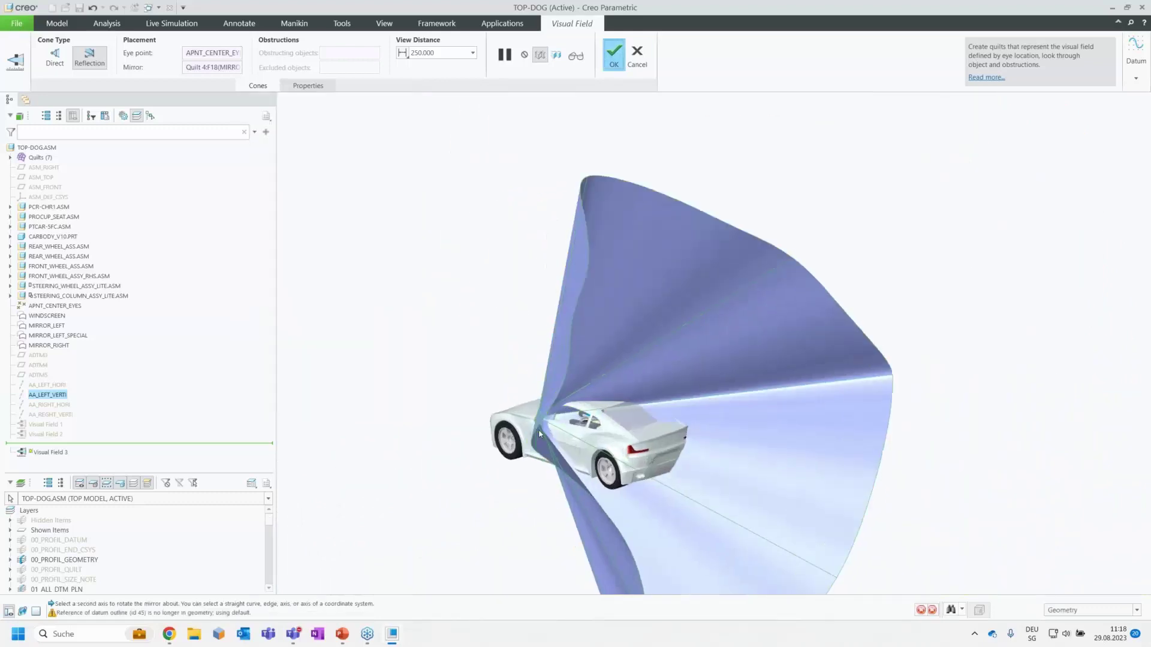
{"action": "scroll", "coordinate": [530, 421], "scroll_direction": "up", "scroll_amount": 3}
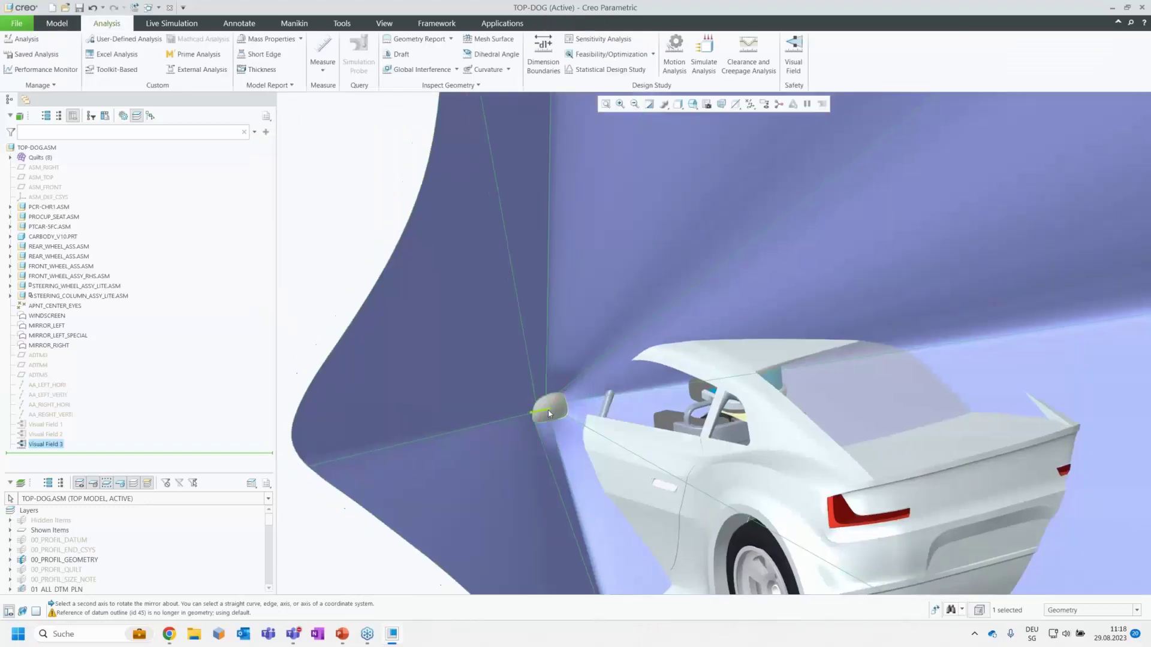
{"action": "scroll", "coordinate": [576, 408], "scroll_direction": "down", "scroll_amount": 2}
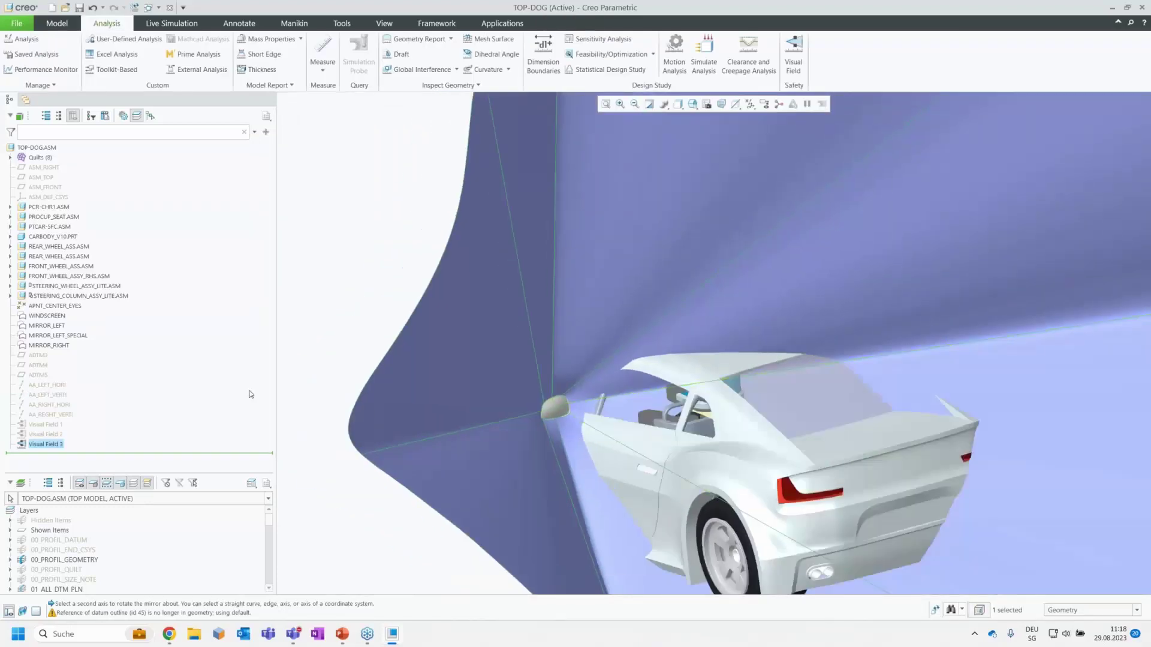
{"action": "left_click", "coordinate": [10, 237]}
{"action": "scroll", "coordinate": [102, 421], "scroll_direction": "down", "scroll_amount": 5}
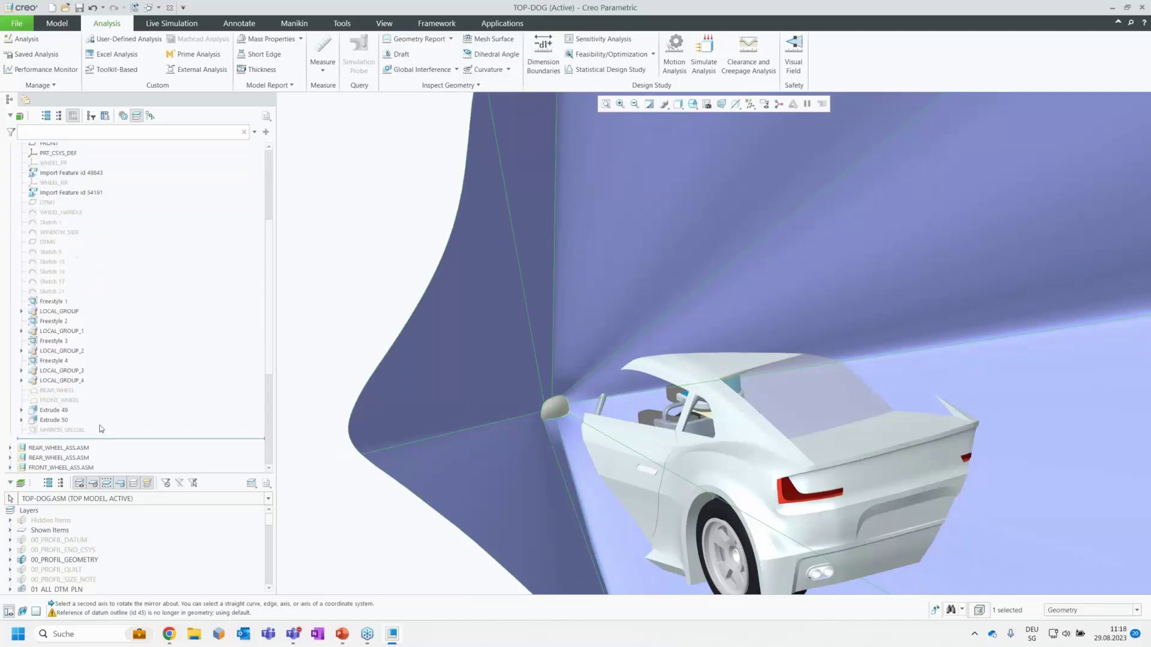
{"action": "left_click", "coordinate": [73, 429]}
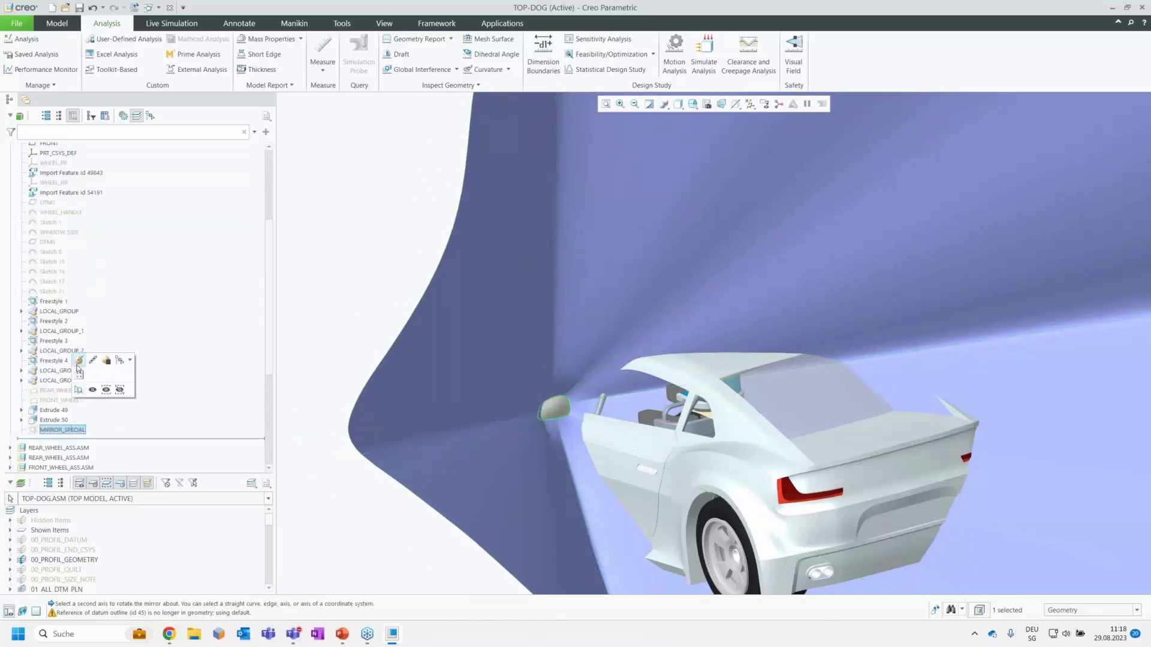
{"action": "left_click", "coordinate": [79, 361]}
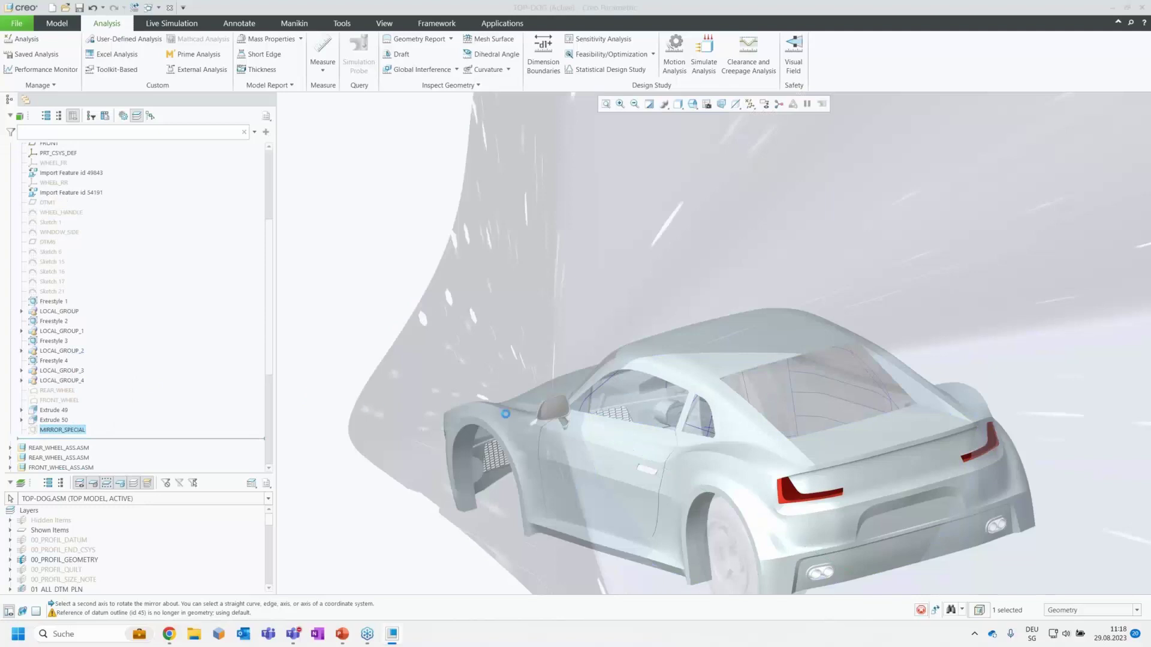
Move the protruding control mesh vertex of the left mirror surface inward towards the mirror face and accept the Freestyle change.
{"action": "scroll", "coordinate": [519, 416], "scroll_direction": "up", "scroll_amount": 5}
{"action": "scroll", "coordinate": [527, 430], "scroll_direction": "up", "scroll_amount": 8}
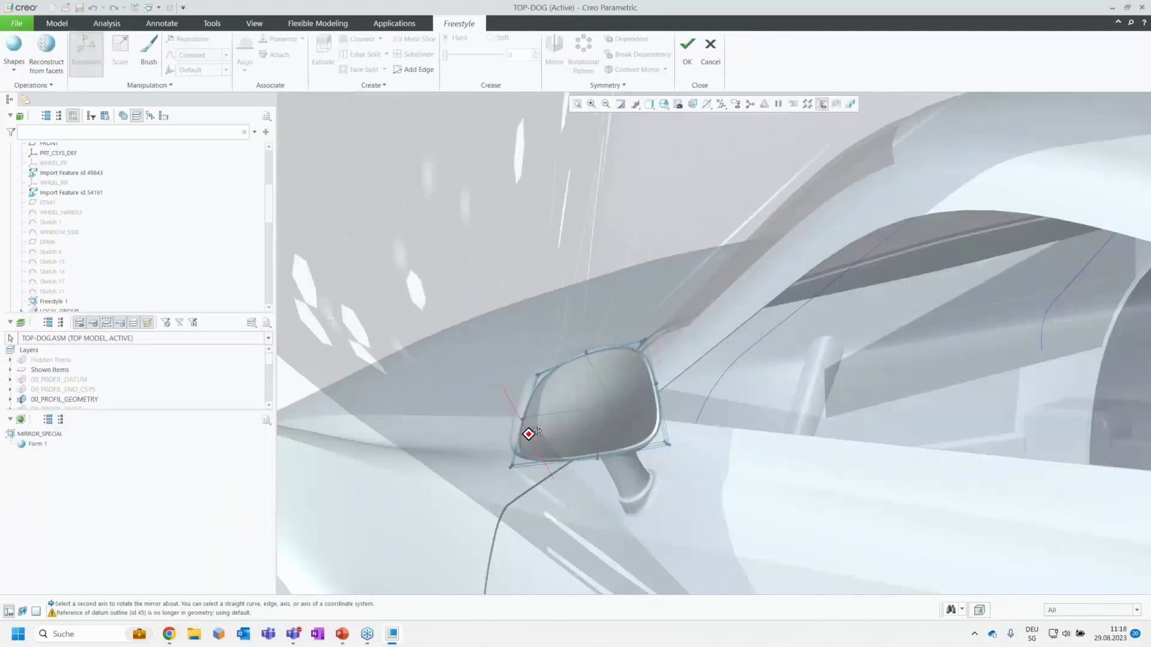
{"action": "scroll", "coordinate": [527, 432], "scroll_direction": "down", "scroll_amount": 6}
{"action": "scroll", "coordinate": [372, 472], "scroll_direction": "up", "scroll_amount": 6}
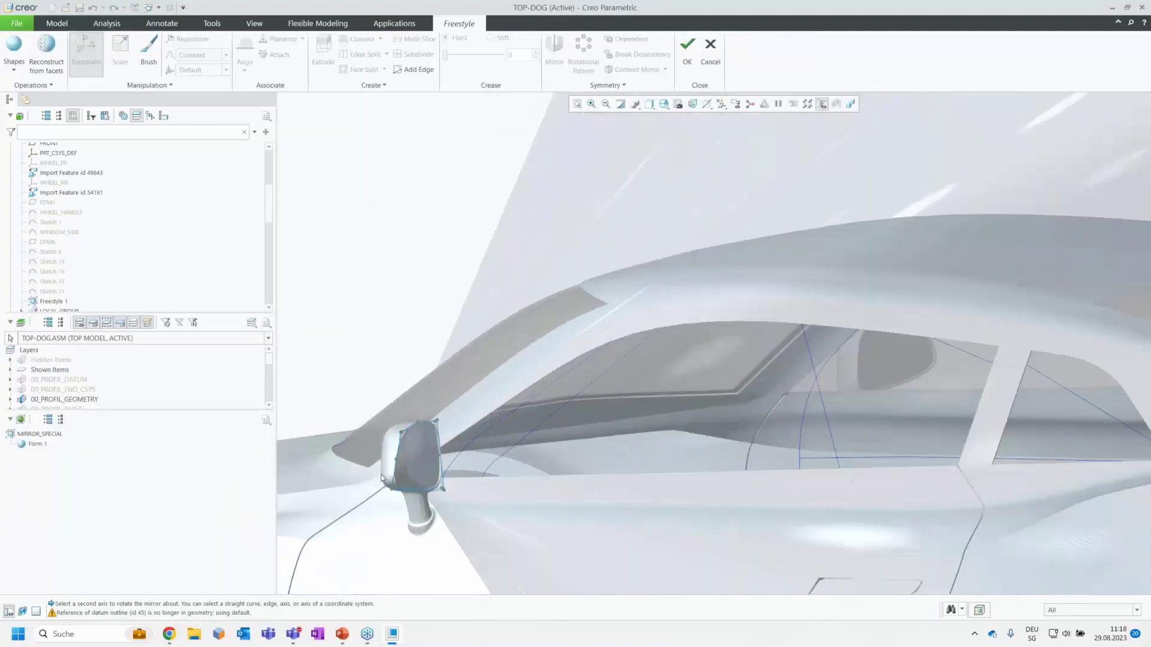
{"action": "middle_click_drag", "start_coordinate": [373, 471], "coordinate": [490, 460]}
{"action": "scroll", "coordinate": [511, 462], "scroll_direction": "up", "scroll_amount": 3}
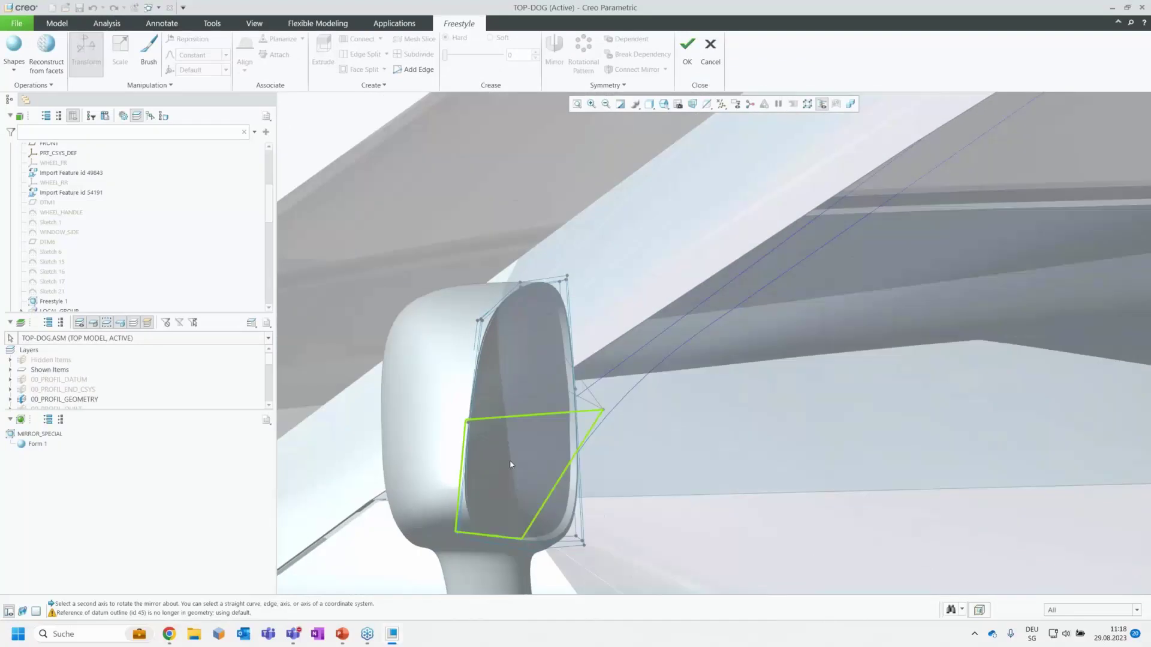
{"action": "left_click", "coordinate": [604, 411]}
{"action": "left_click_drag", "start_coordinate": [638, 413], "coordinate": [579, 413]}
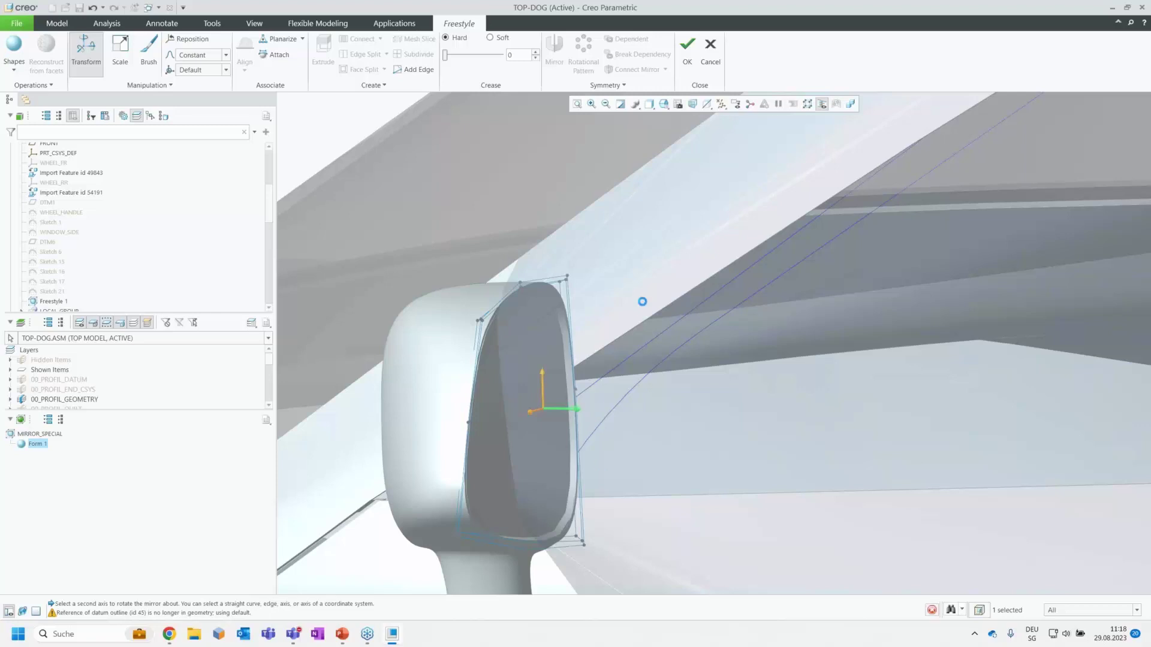
{"action": "left_click", "coordinate": [687, 48]}
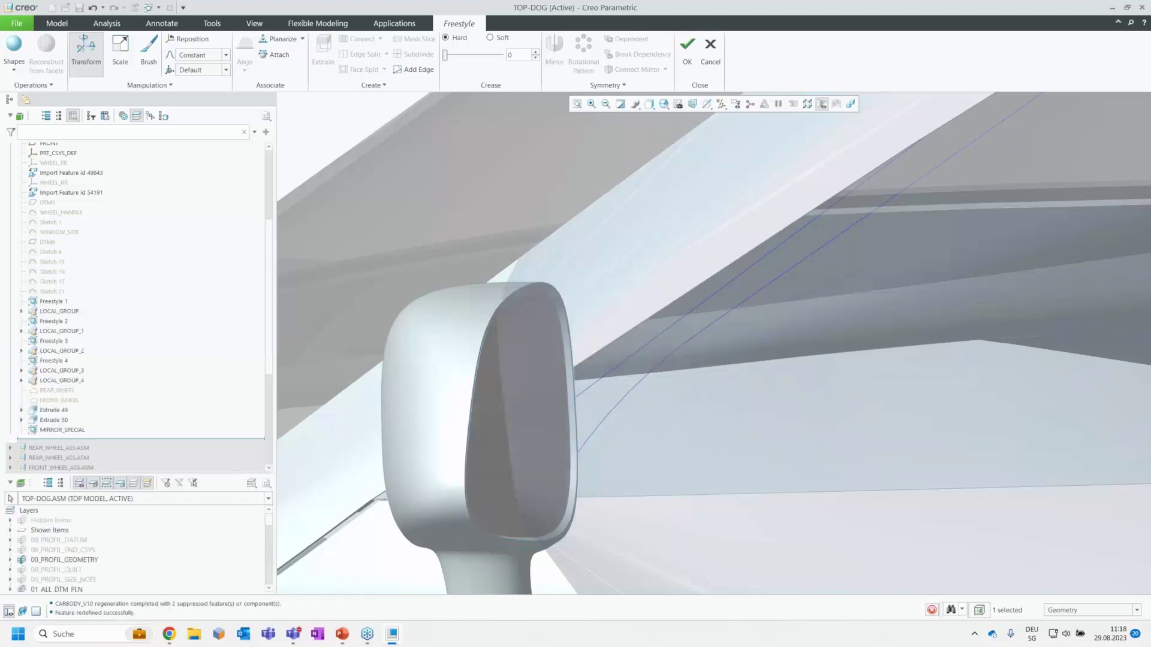
Regenerate the assembly to update the visual field cone to the reshaped mirror, and clear the selection.
{"action": "scroll", "coordinate": [446, 329], "scroll_direction": "down", "scroll_amount": 10}
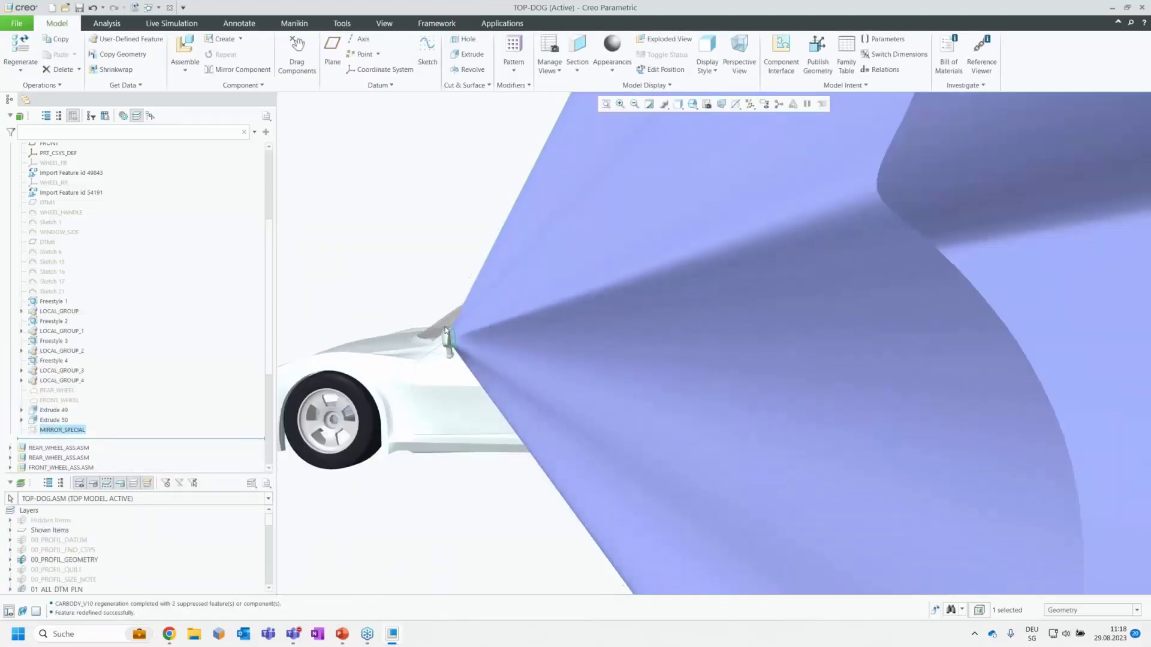
{"action": "scroll", "coordinate": [447, 330], "scroll_direction": "down", "scroll_amount": 5}
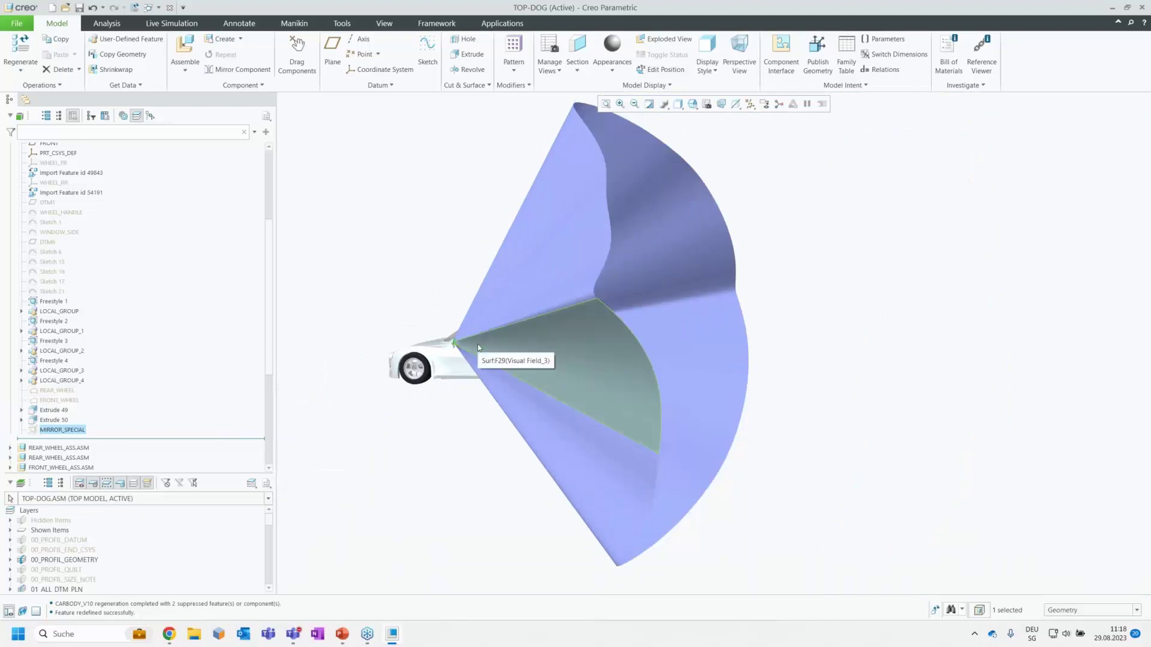
{"action": "left_click", "coordinate": [134, 7]}
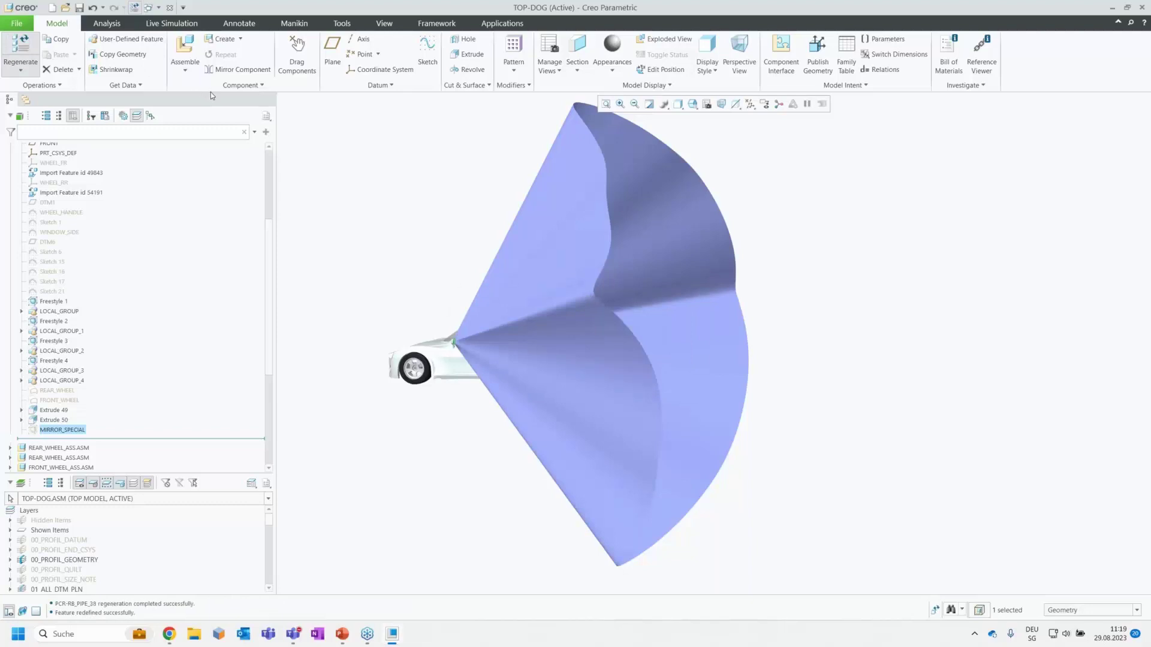
{"action": "left_click", "coordinate": [336, 340]}
Show the hidden Visual Field 2 feature and inspect the reflection cones around the exterior mirror and the driver's head.
{"action": "left_click_drag", "start_coordinate": [272, 356], "coordinate": [282, 459]}
{"action": "left_click", "coordinate": [51, 449]}
{"action": "middle_click_drag", "start_coordinate": [663, 346], "coordinate": [417, 367]}
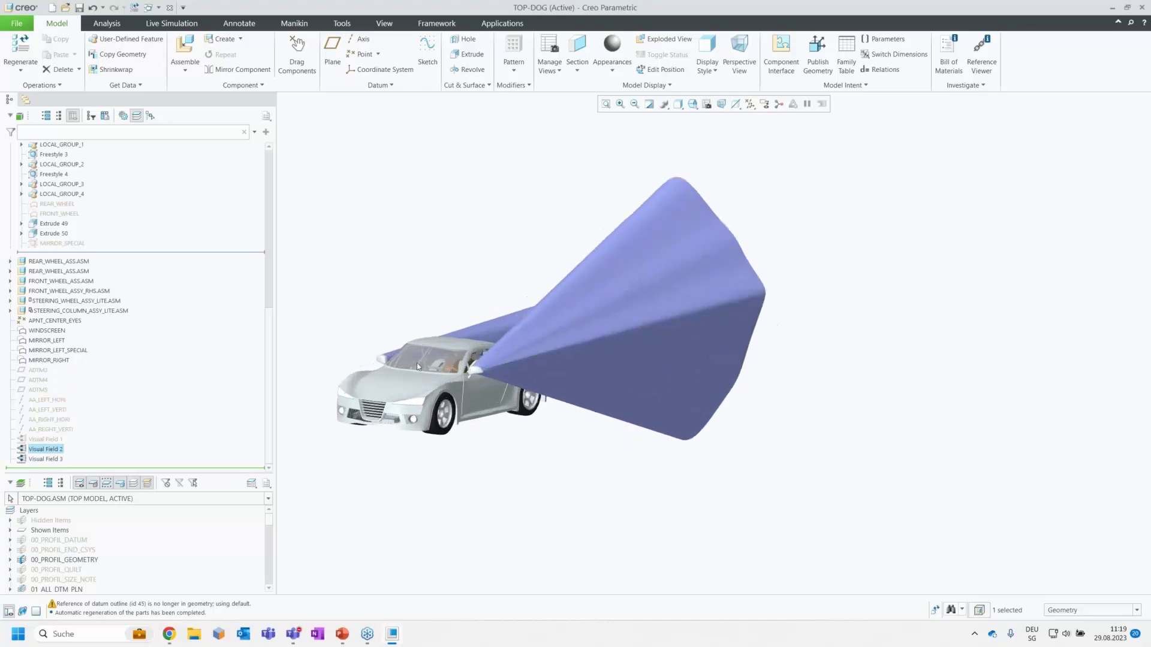
{"action": "scroll", "coordinate": [455, 360], "scroll_direction": "up", "scroll_amount": 5}
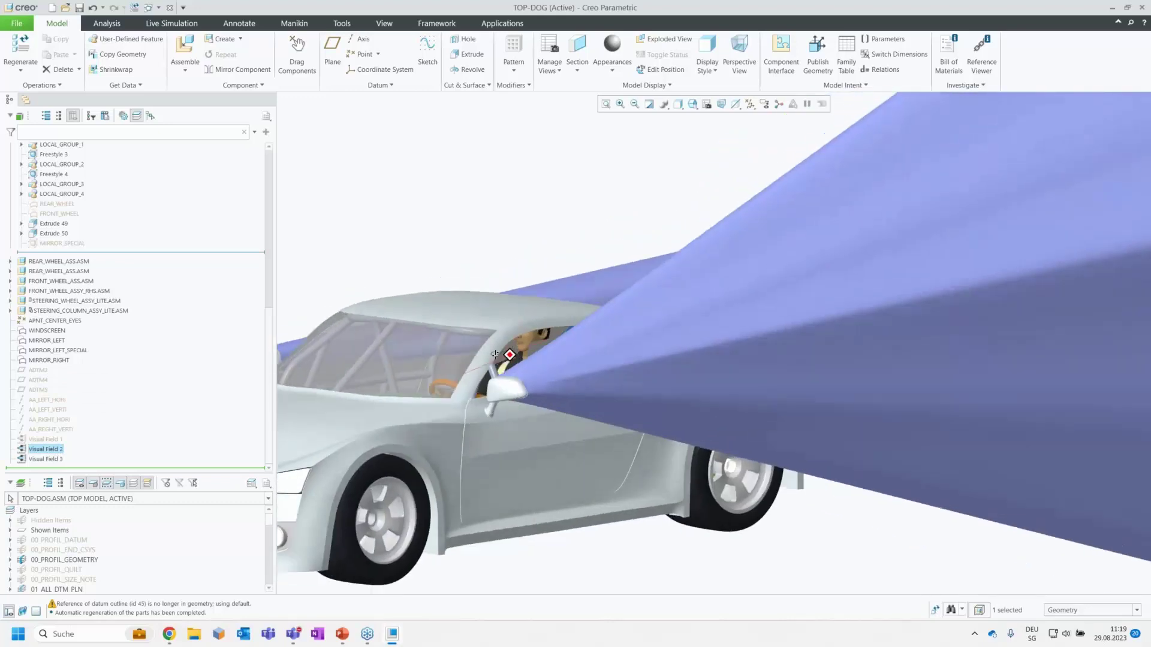
{"action": "scroll", "coordinate": [497, 355], "scroll_direction": "up", "scroll_amount": 6}
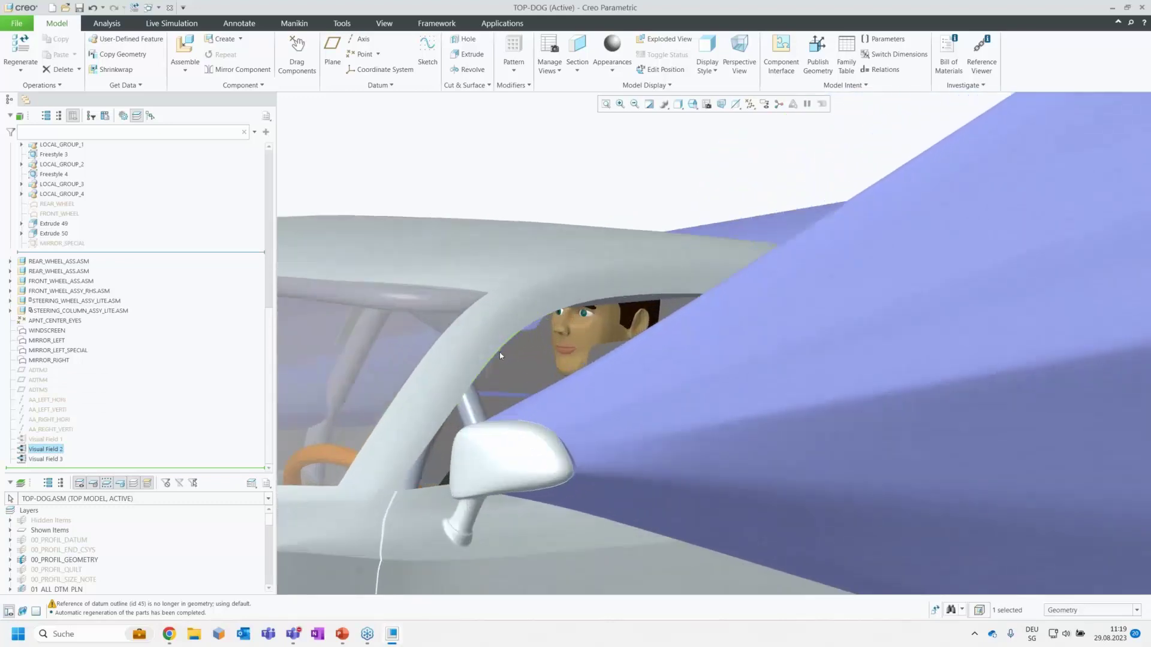
{"action": "scroll", "coordinate": [500, 355], "scroll_direction": "up", "scroll_amount": 2}
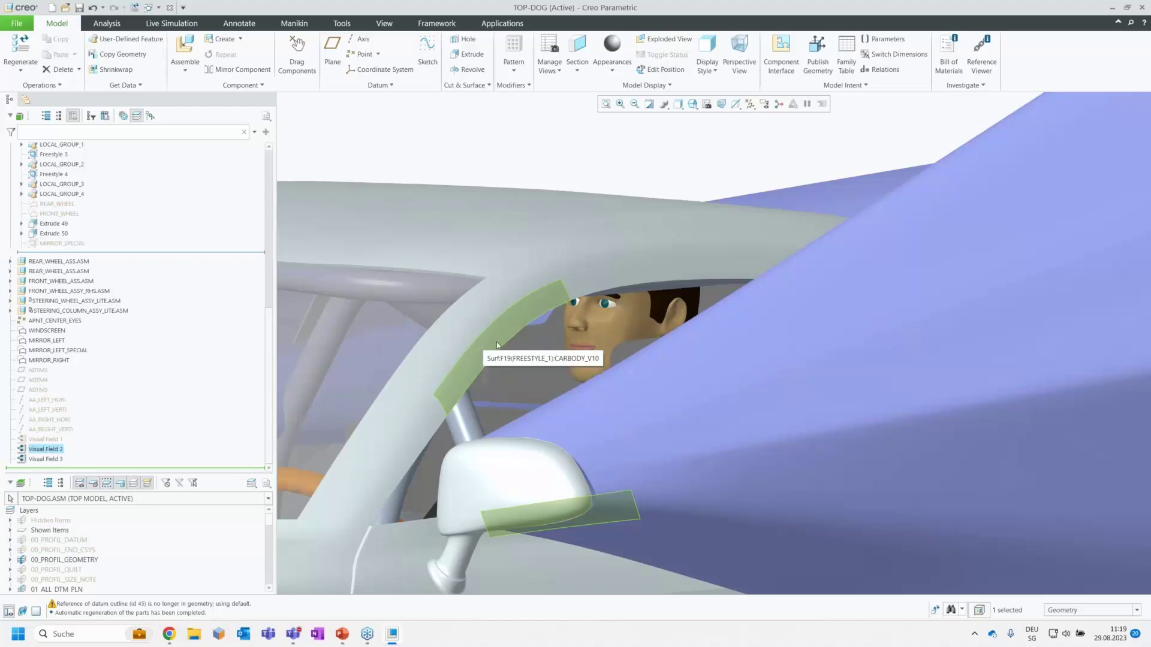
Switch to the Chrome browser and open the Webinar playlist of the YouTube simulation tips channel.
{"action": "mouse_move", "coordinate": [340, 632]}
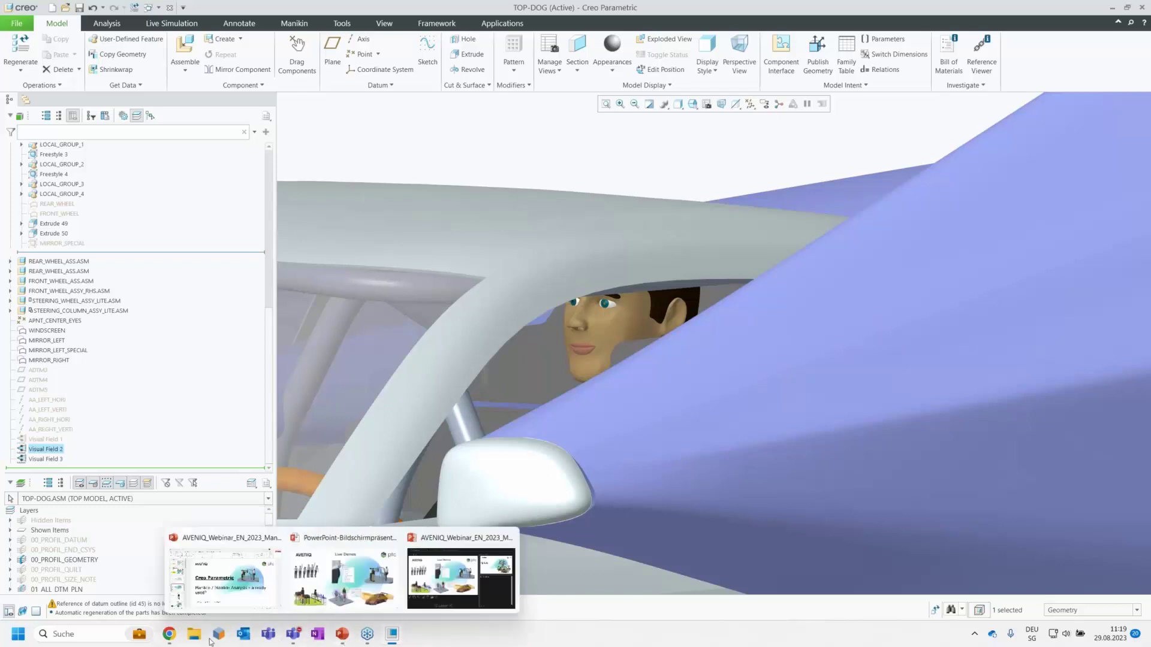
{"action": "left_click", "coordinate": [169, 634]}
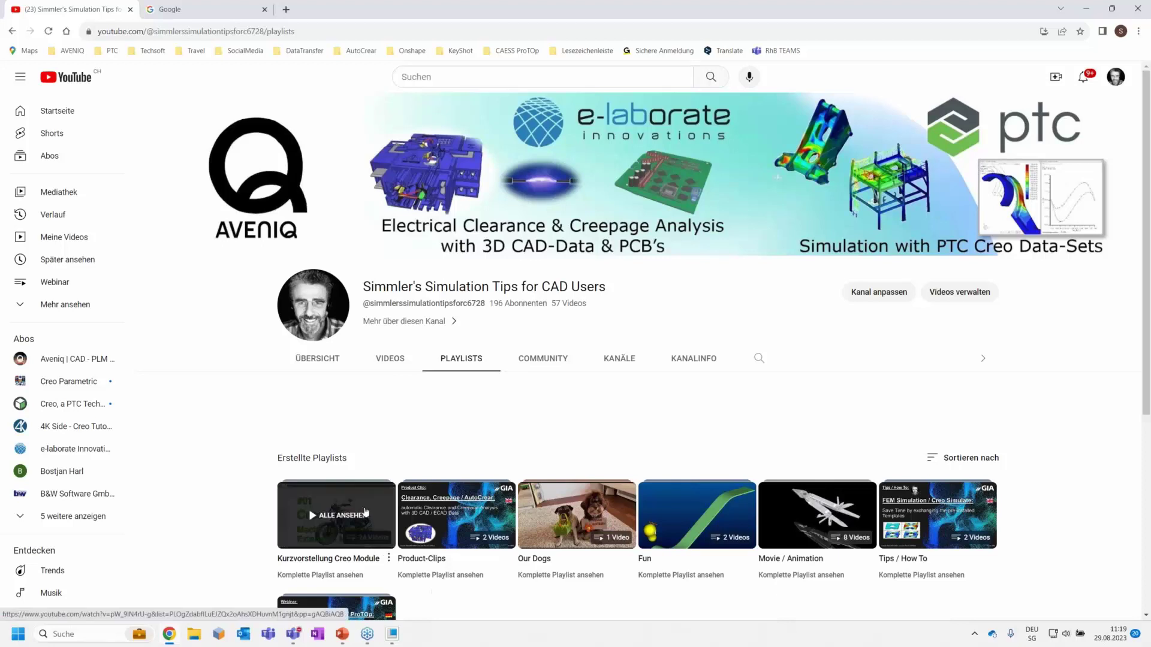
{"action": "scroll", "coordinate": [368, 524], "scroll_direction": "down", "scroll_amount": 3}
{"action": "left_click", "coordinate": [357, 480]}
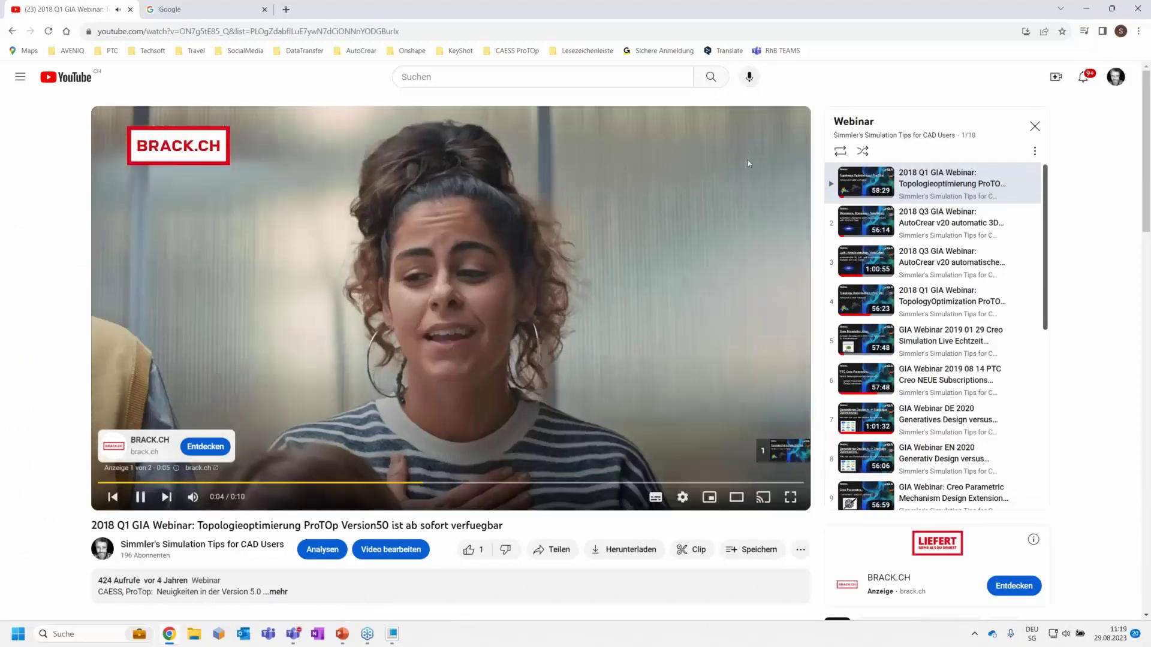
Skip the advertisement, preview a further part of the ProTOp topology optimization webinar, and close the browser.
{"action": "left_click", "coordinate": [765, 451]}
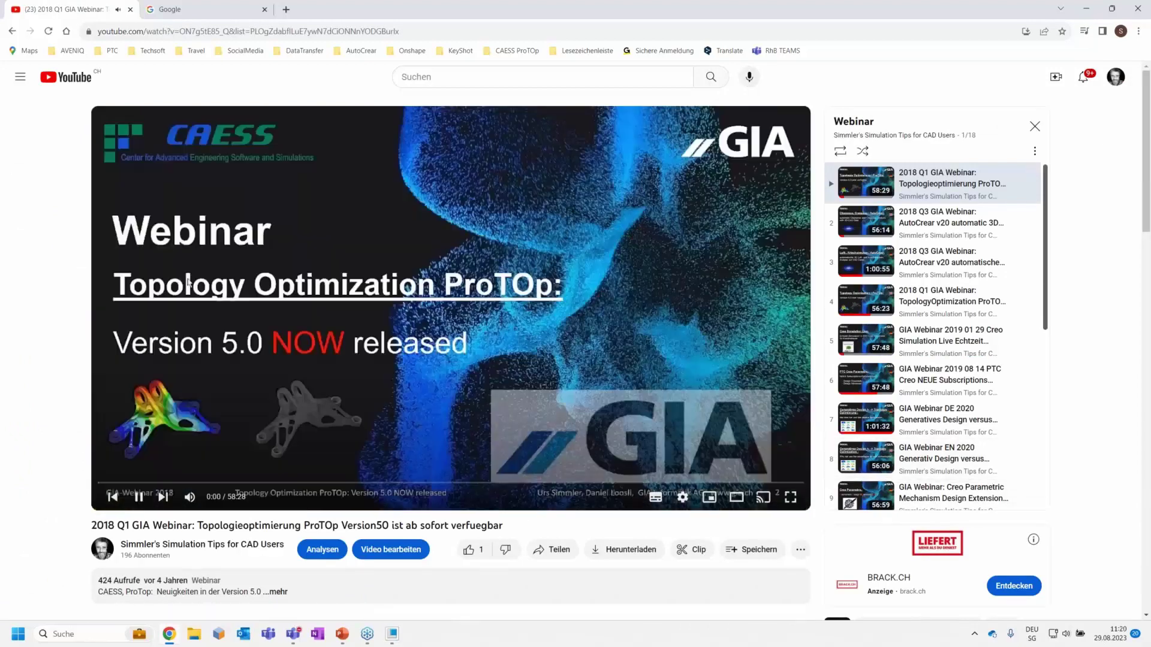
{"action": "left_click", "coordinate": [545, 482]}
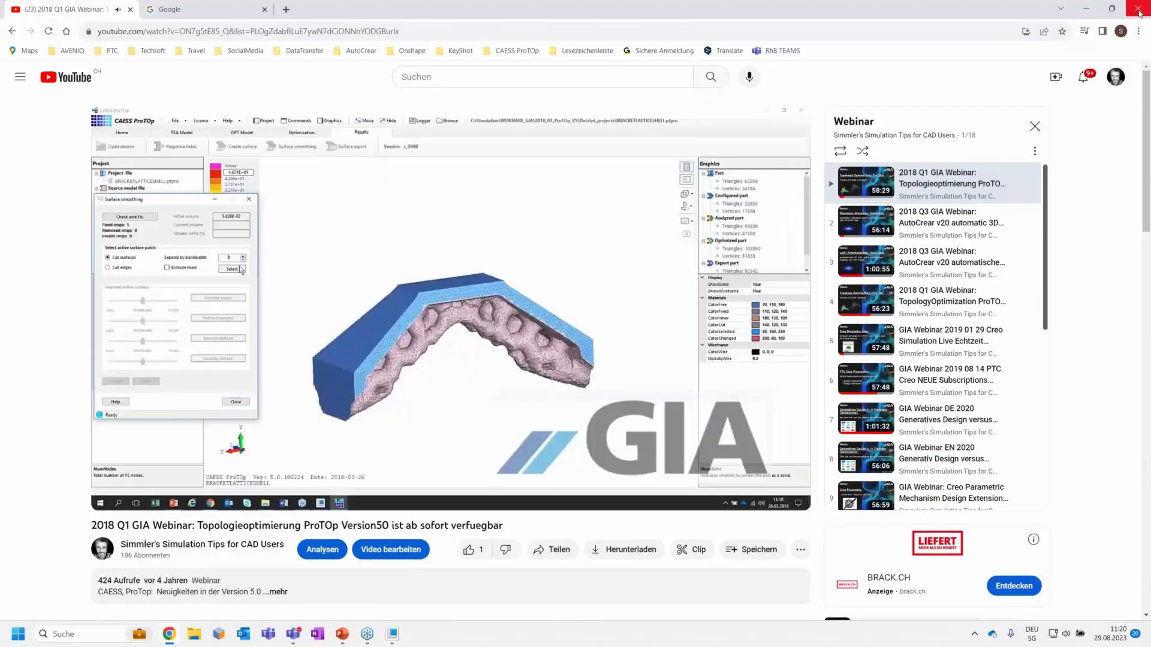
{"action": "left_click", "coordinate": [1138, 10]}
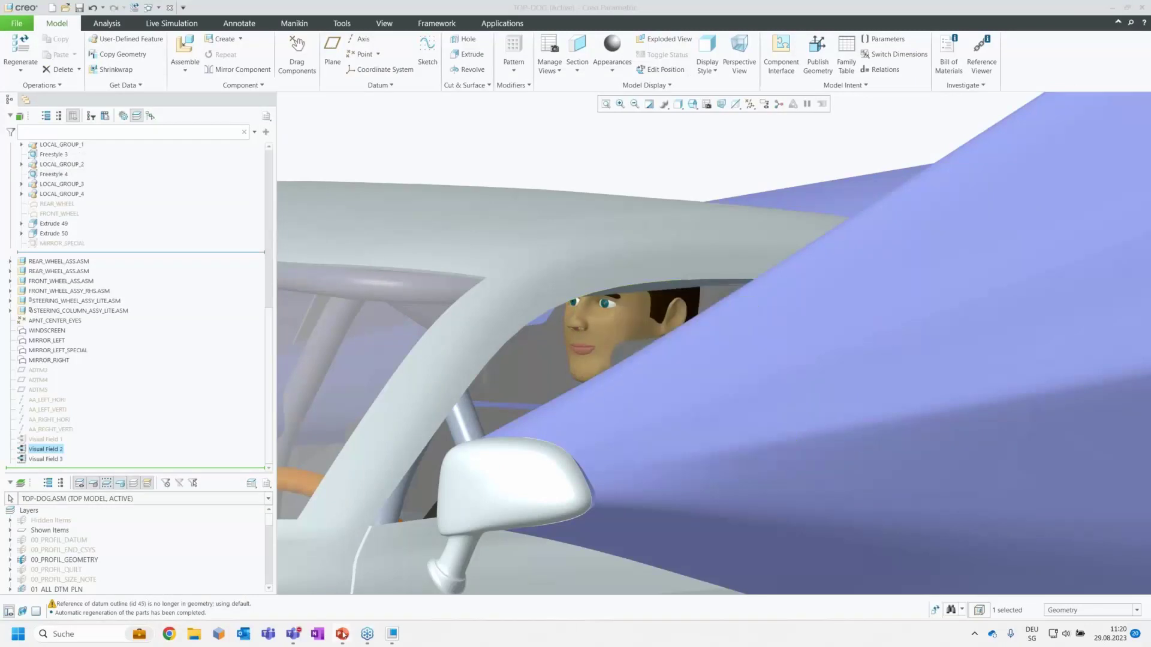
Switch to the PowerPoint slide show and advance from Live Demos past Q & A to the question panel slide.
{"action": "mouse_move", "coordinate": [343, 634]}
{"action": "left_click", "coordinate": [349, 610]}
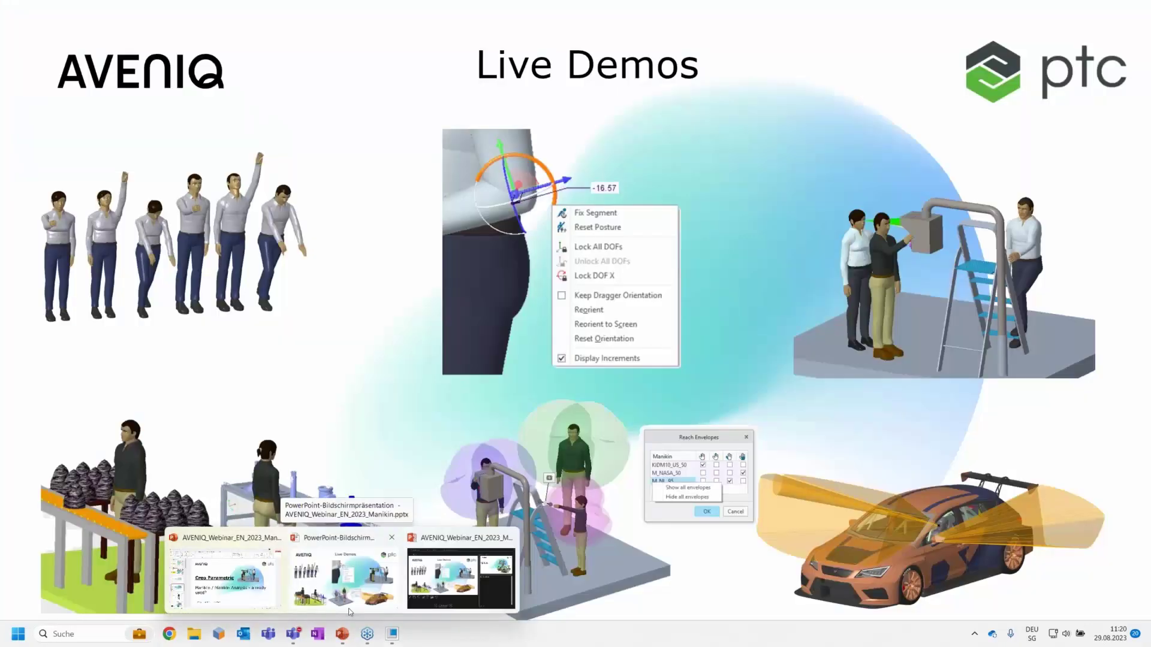
{"action": "left_click", "coordinate": [623, 318]}
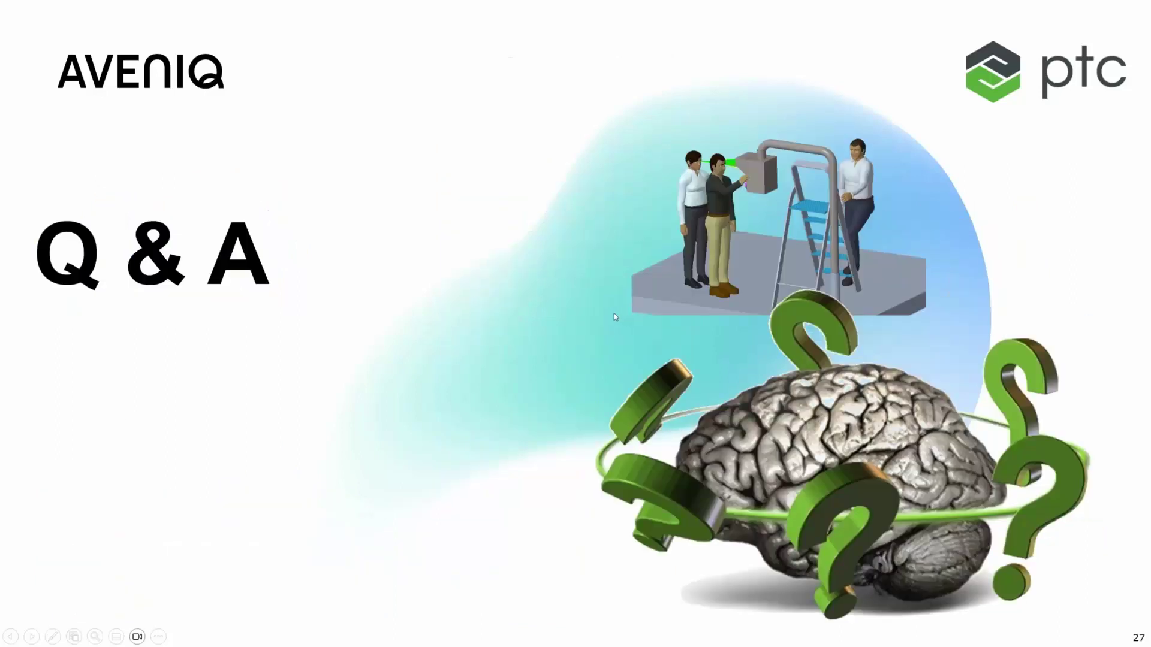
{"action": "left_click", "coordinate": [611, 316]}
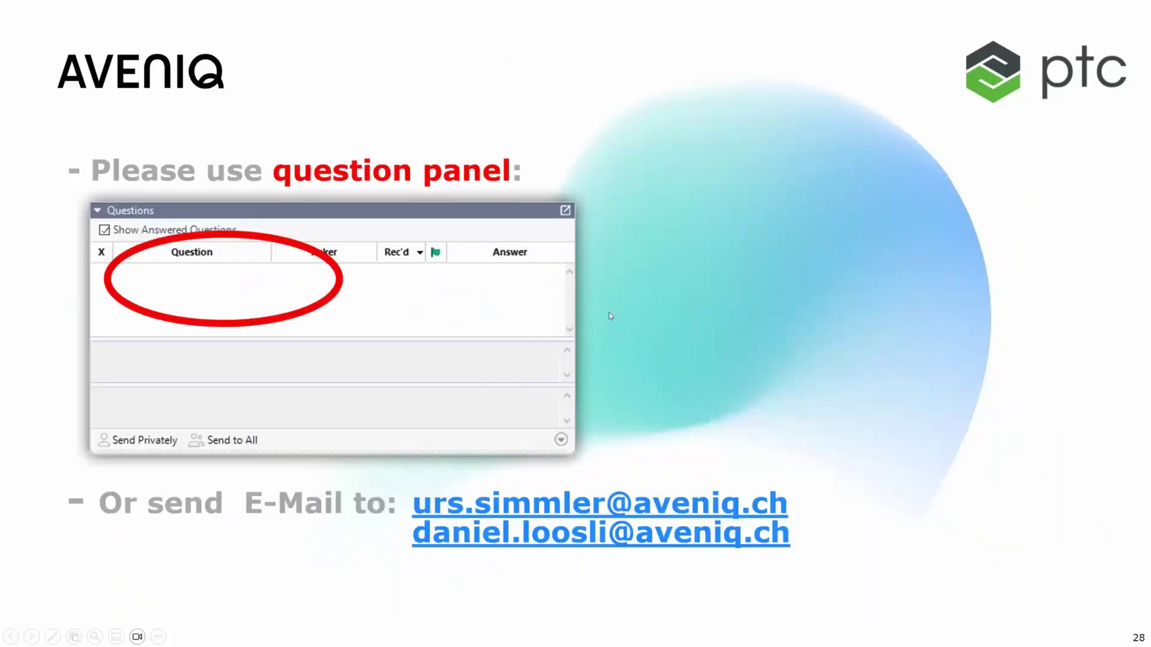